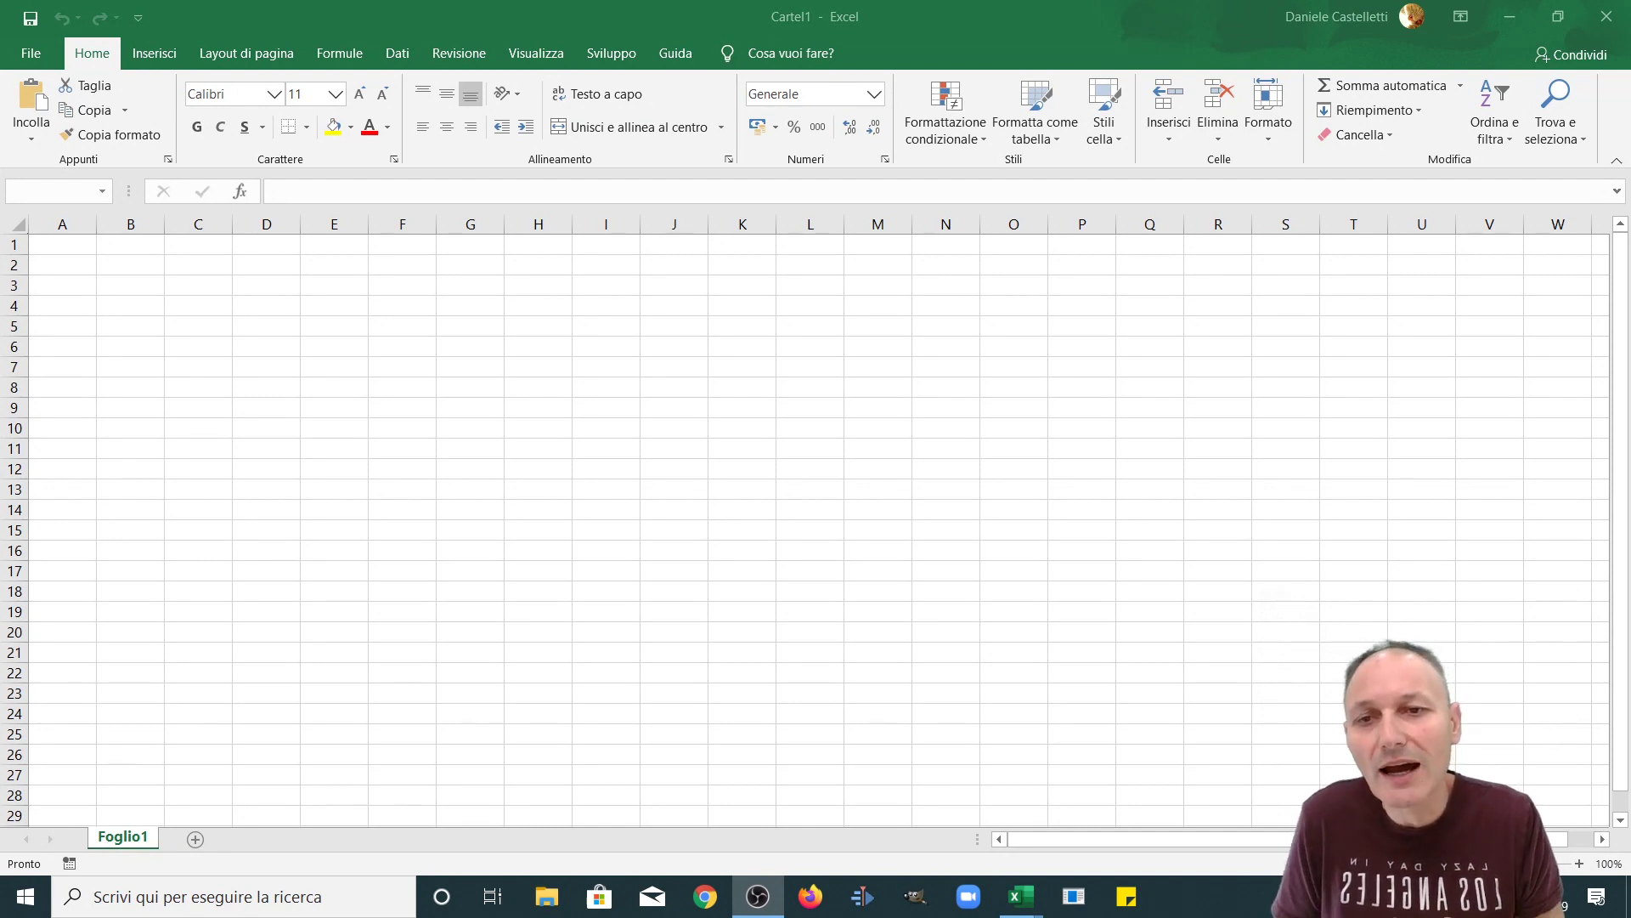
Step: Enter the title 'Turni di lavoro bar Associazione Maggiolina centro commerciale la Sirenetta' in A1
key("alt+Tab")
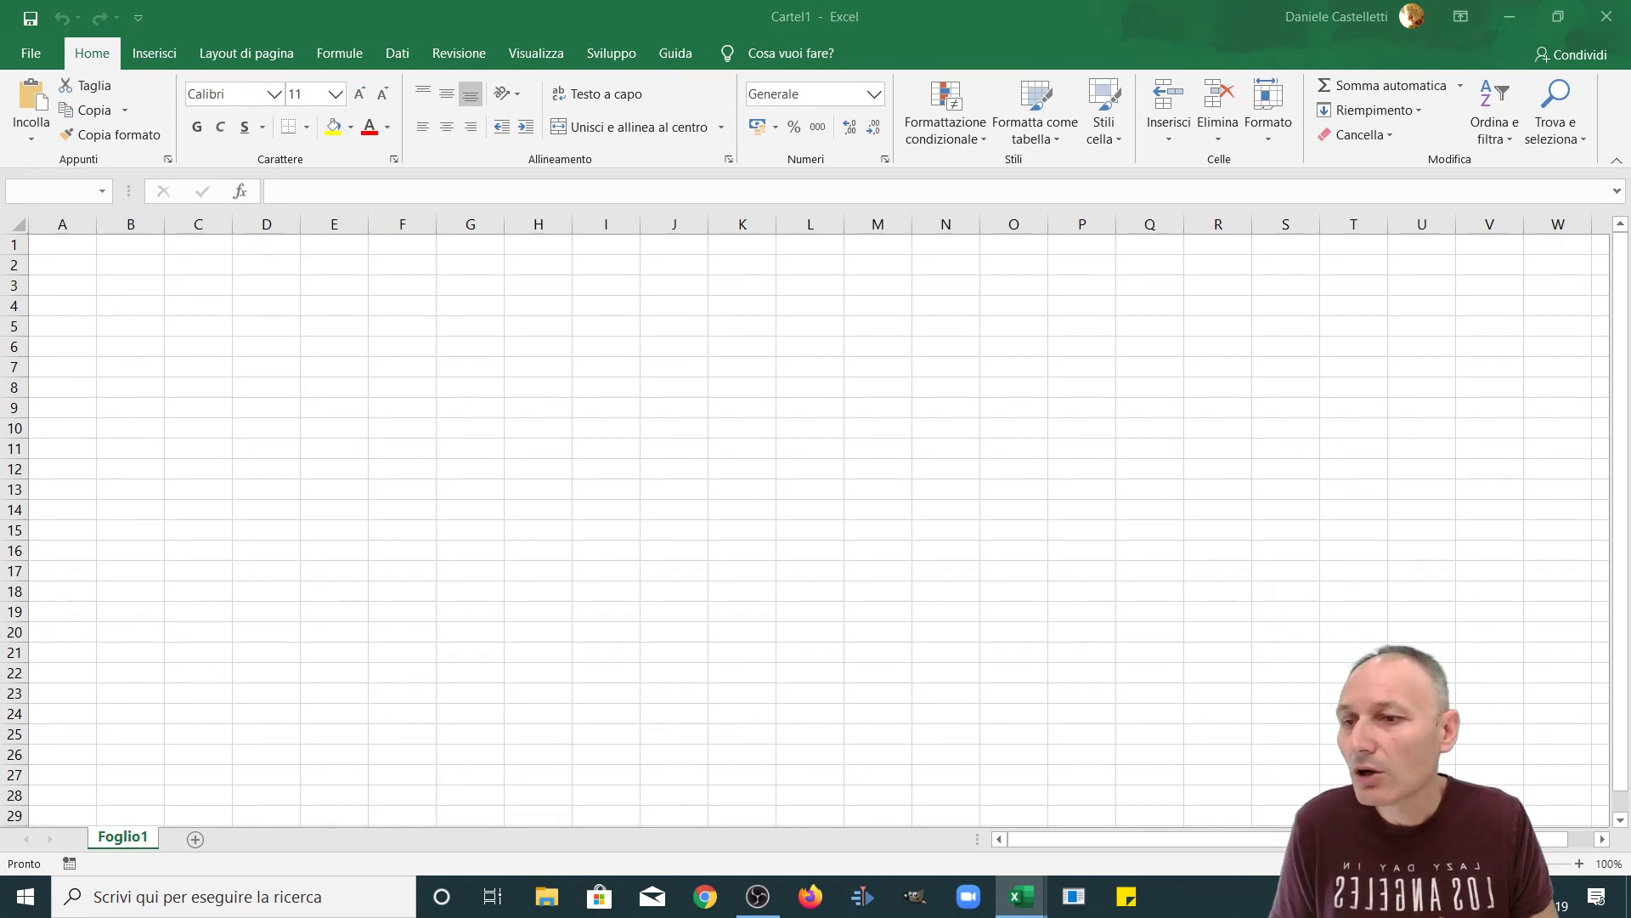
left_click(62, 244)
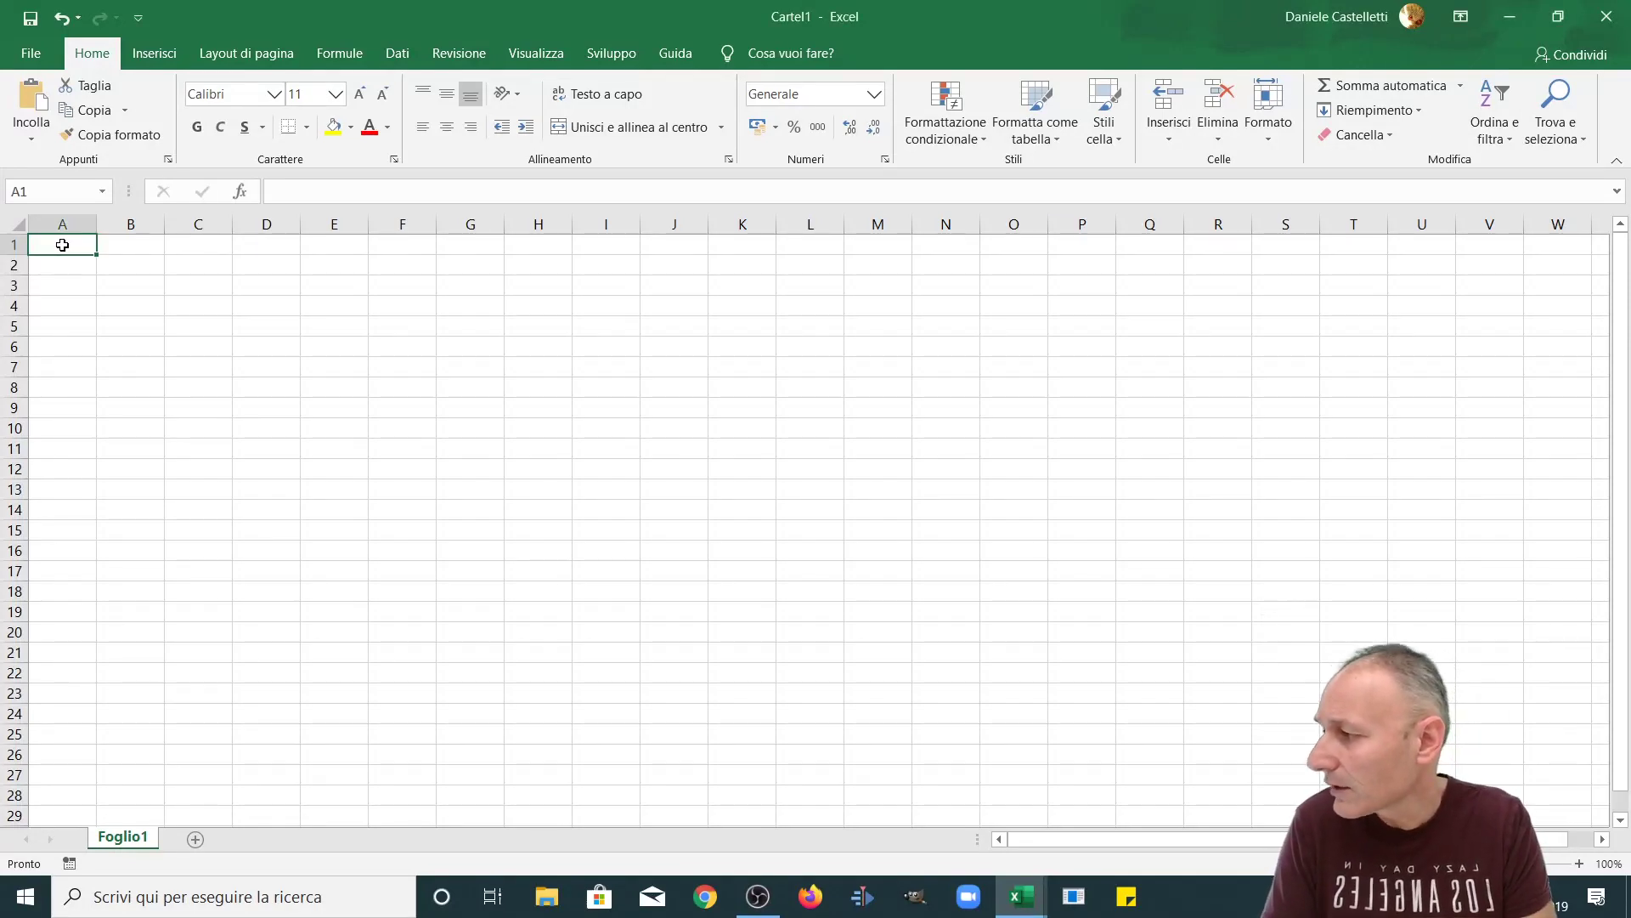
type("T")
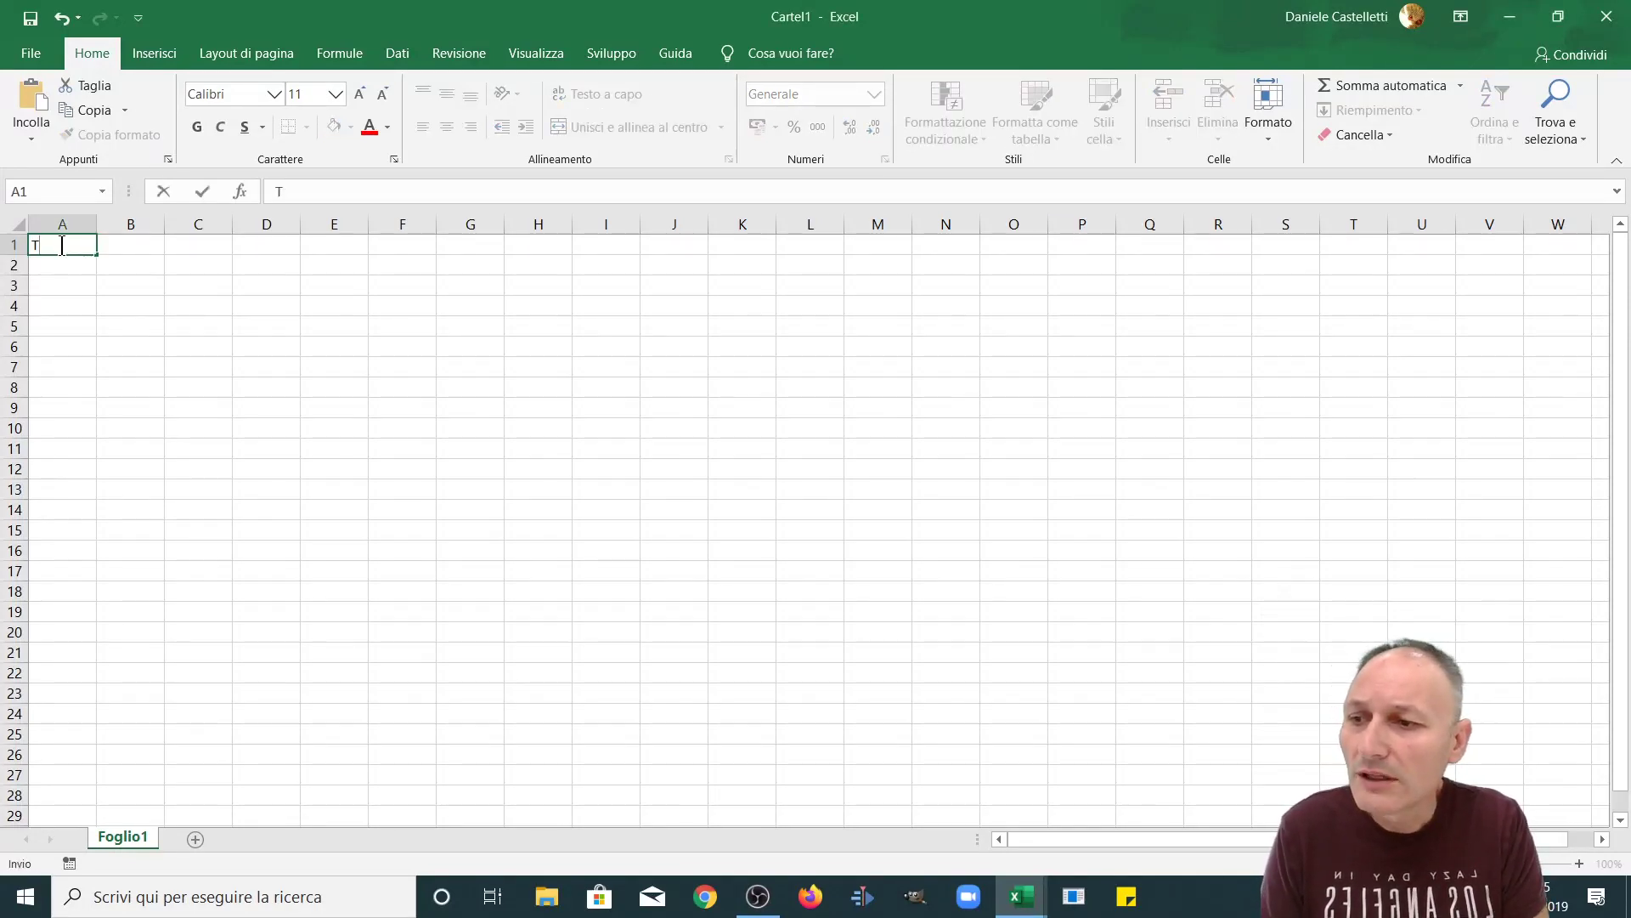
type("urni di ")
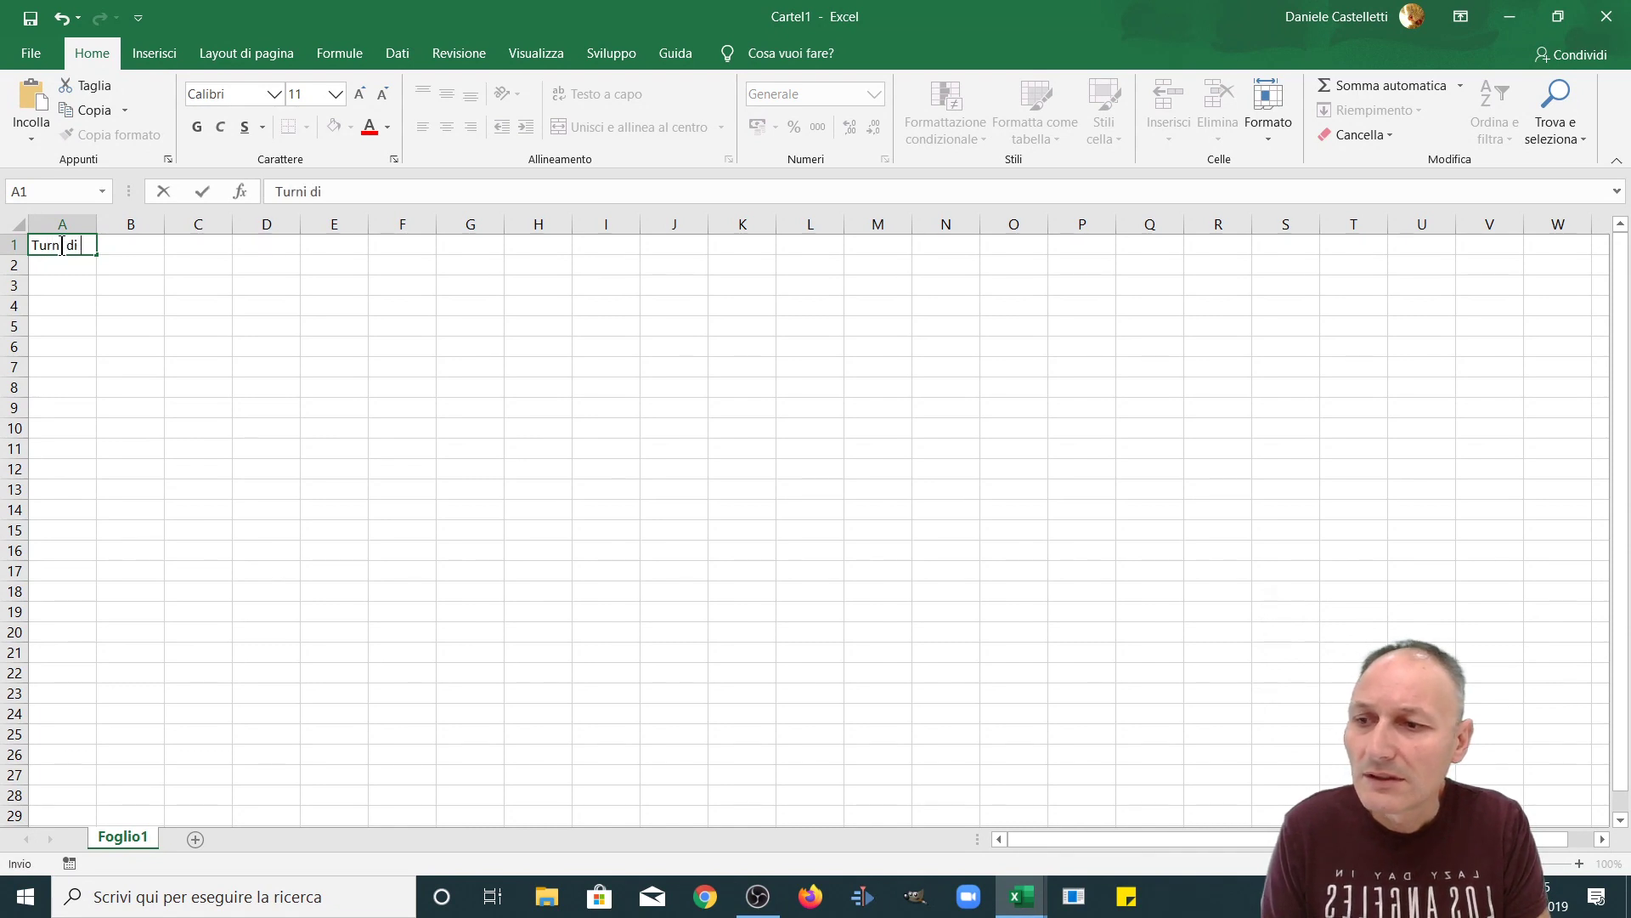
type("lavoro ba")
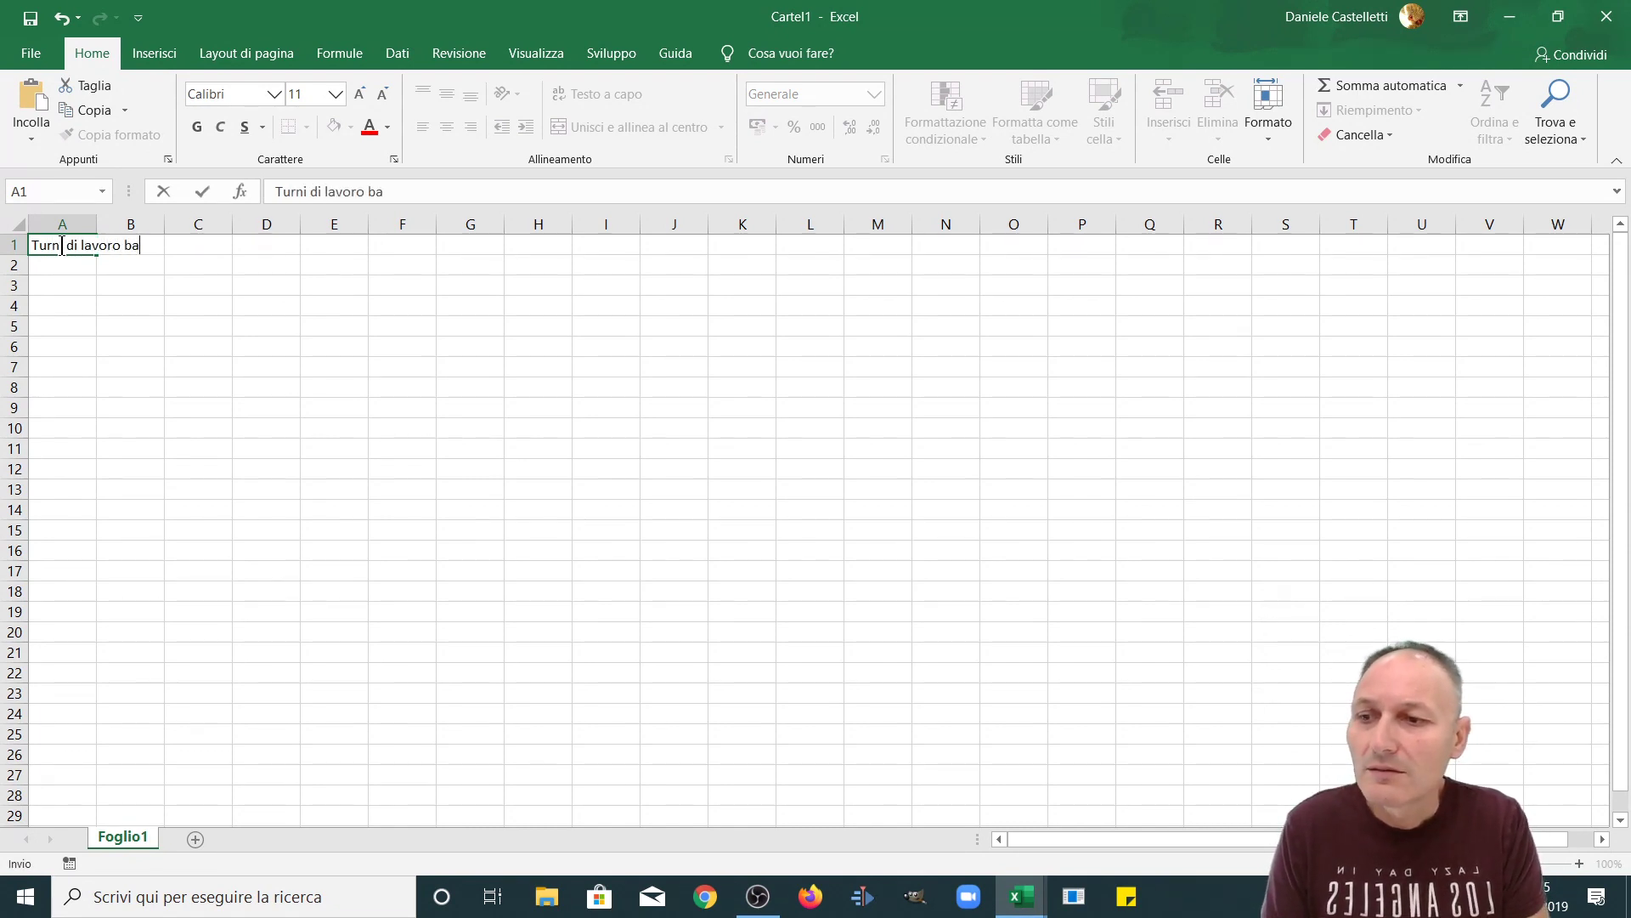
type("r Associazione")
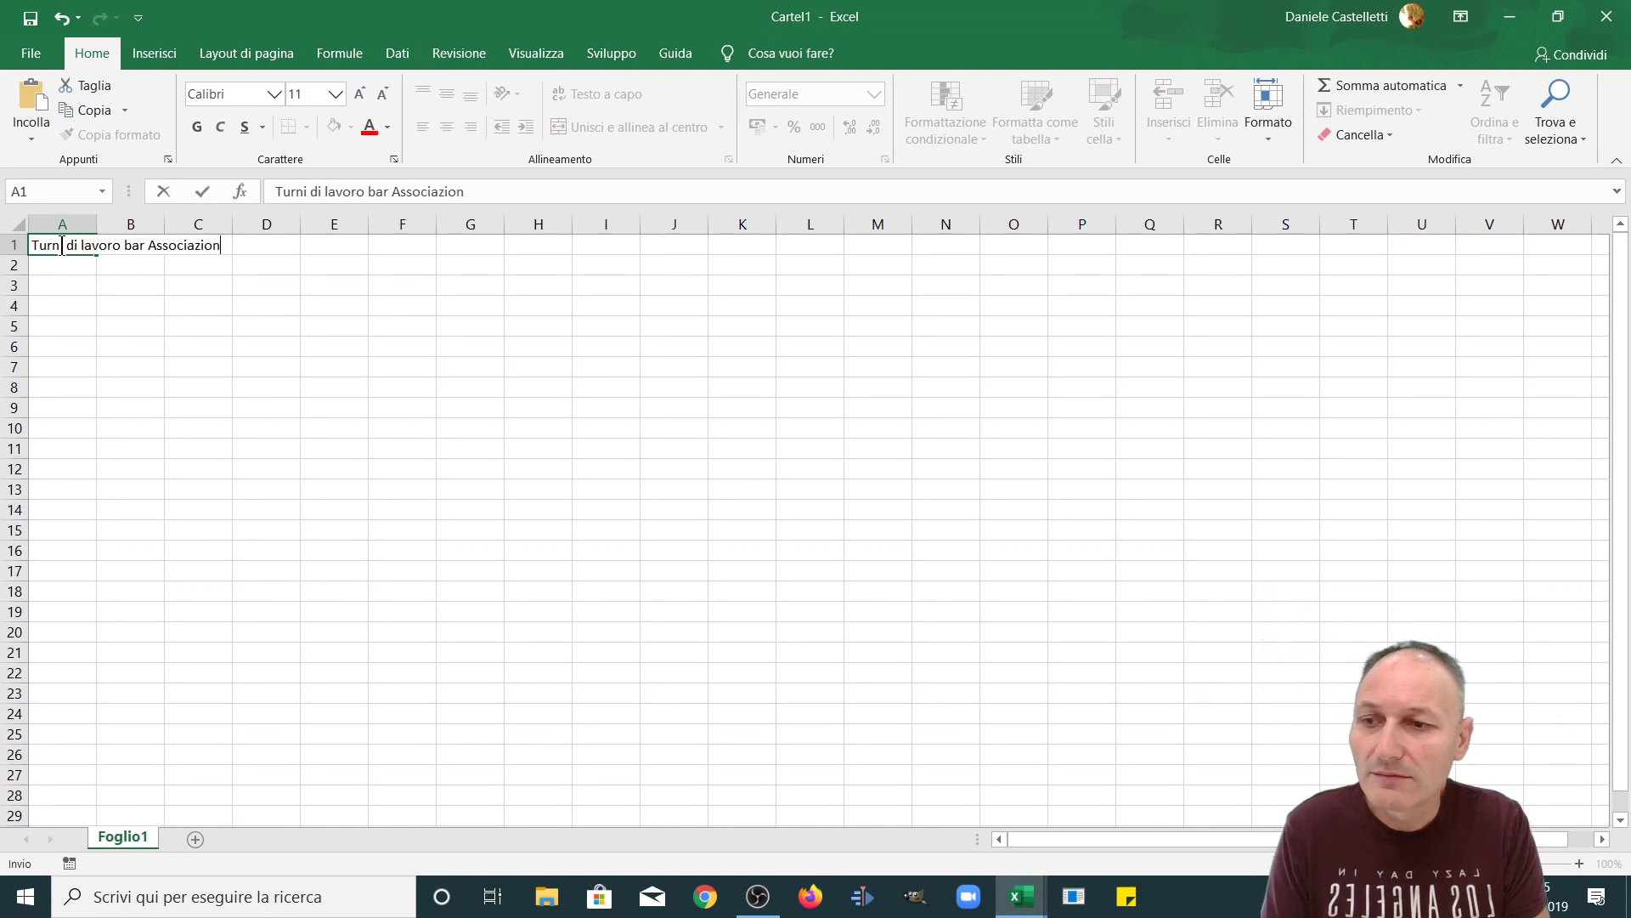
type(" Maggiolina ")
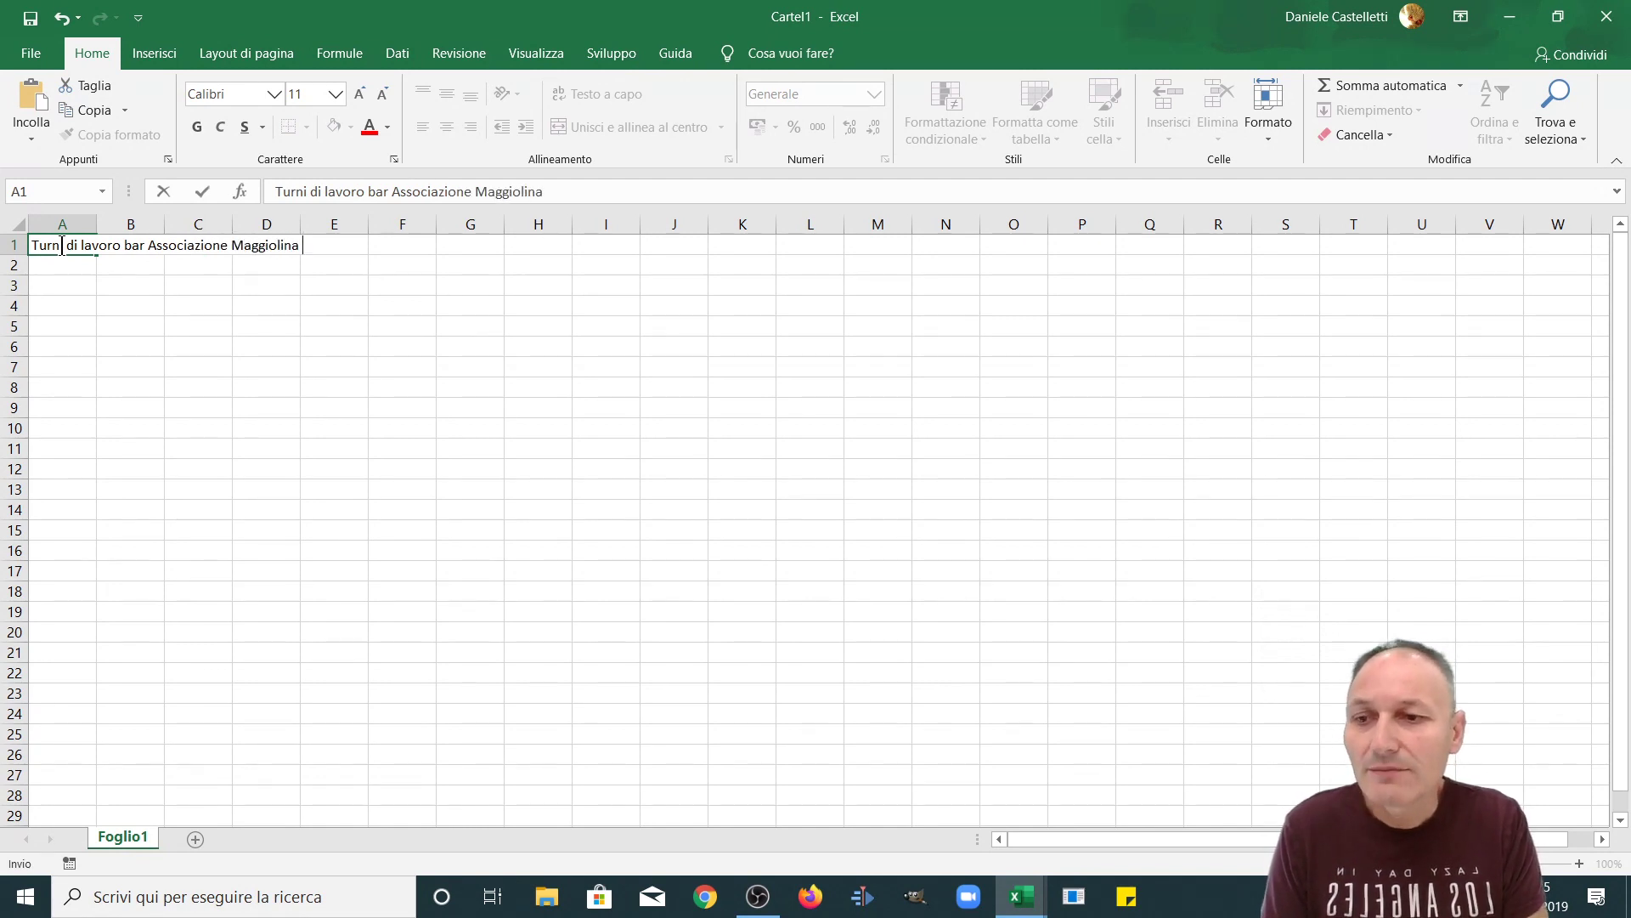
type("centro com")
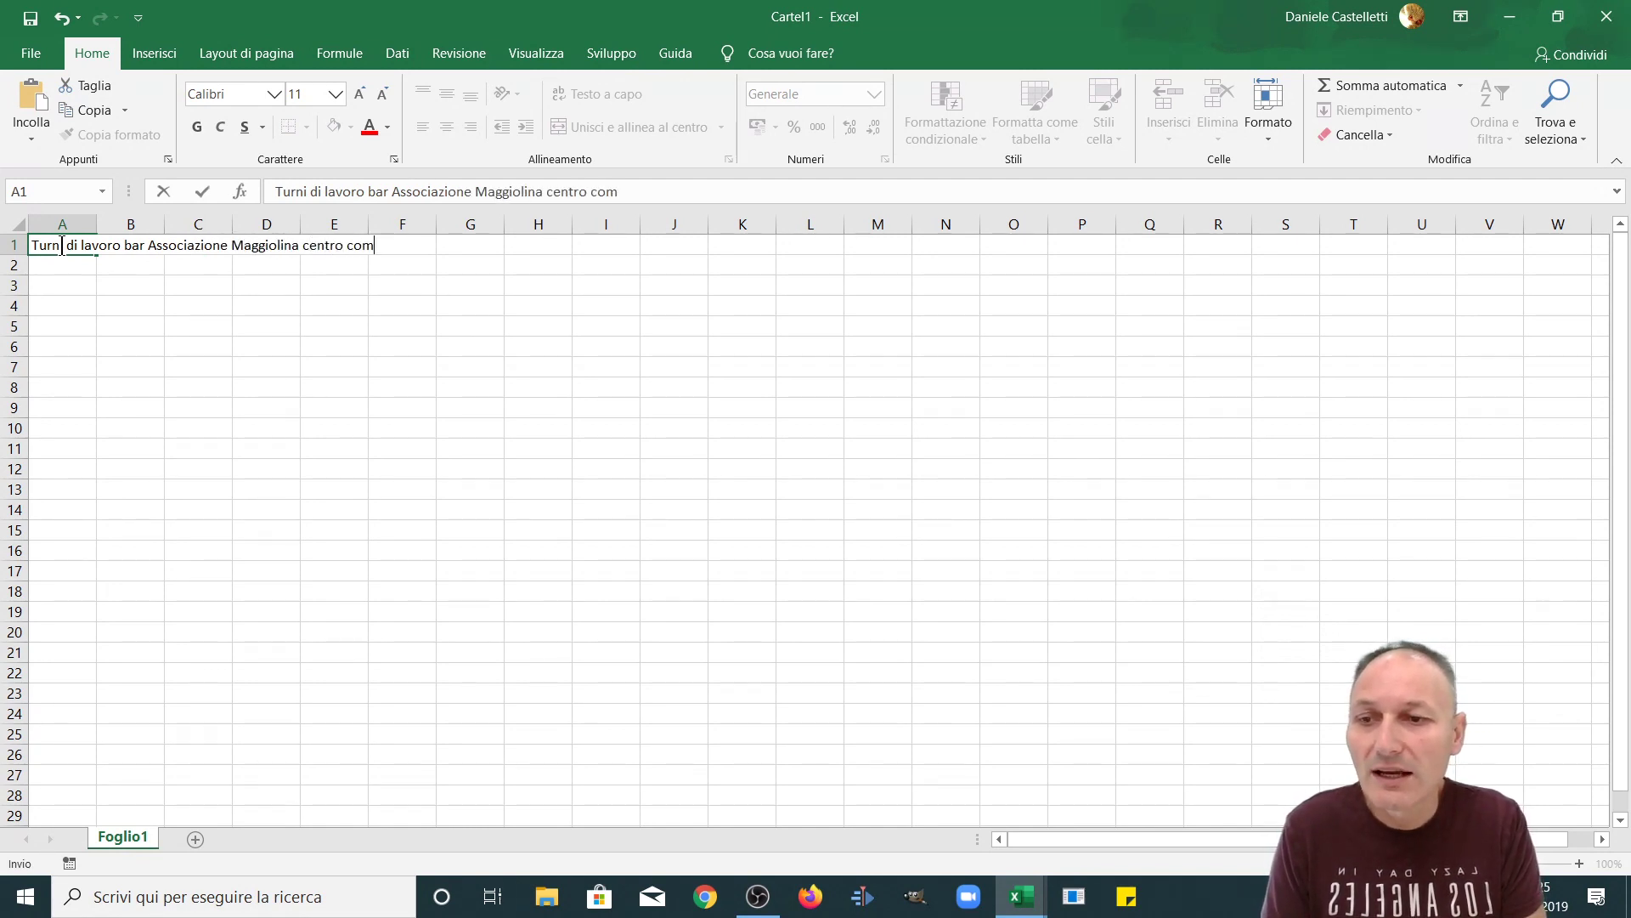
type("merciale la")
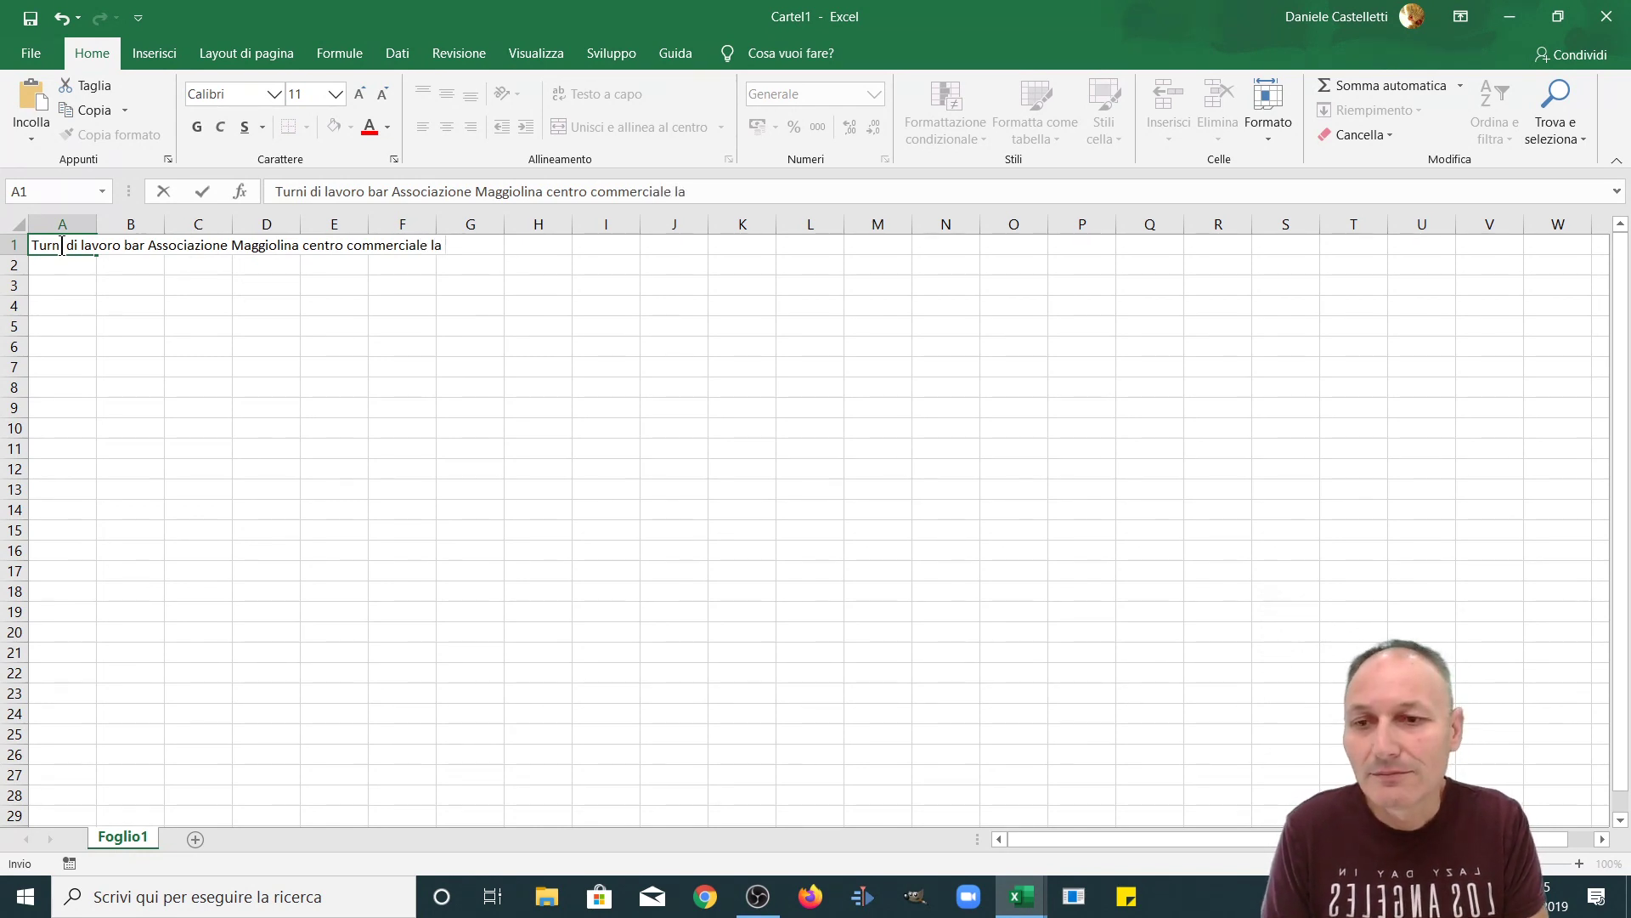
type(" Sirenetta")
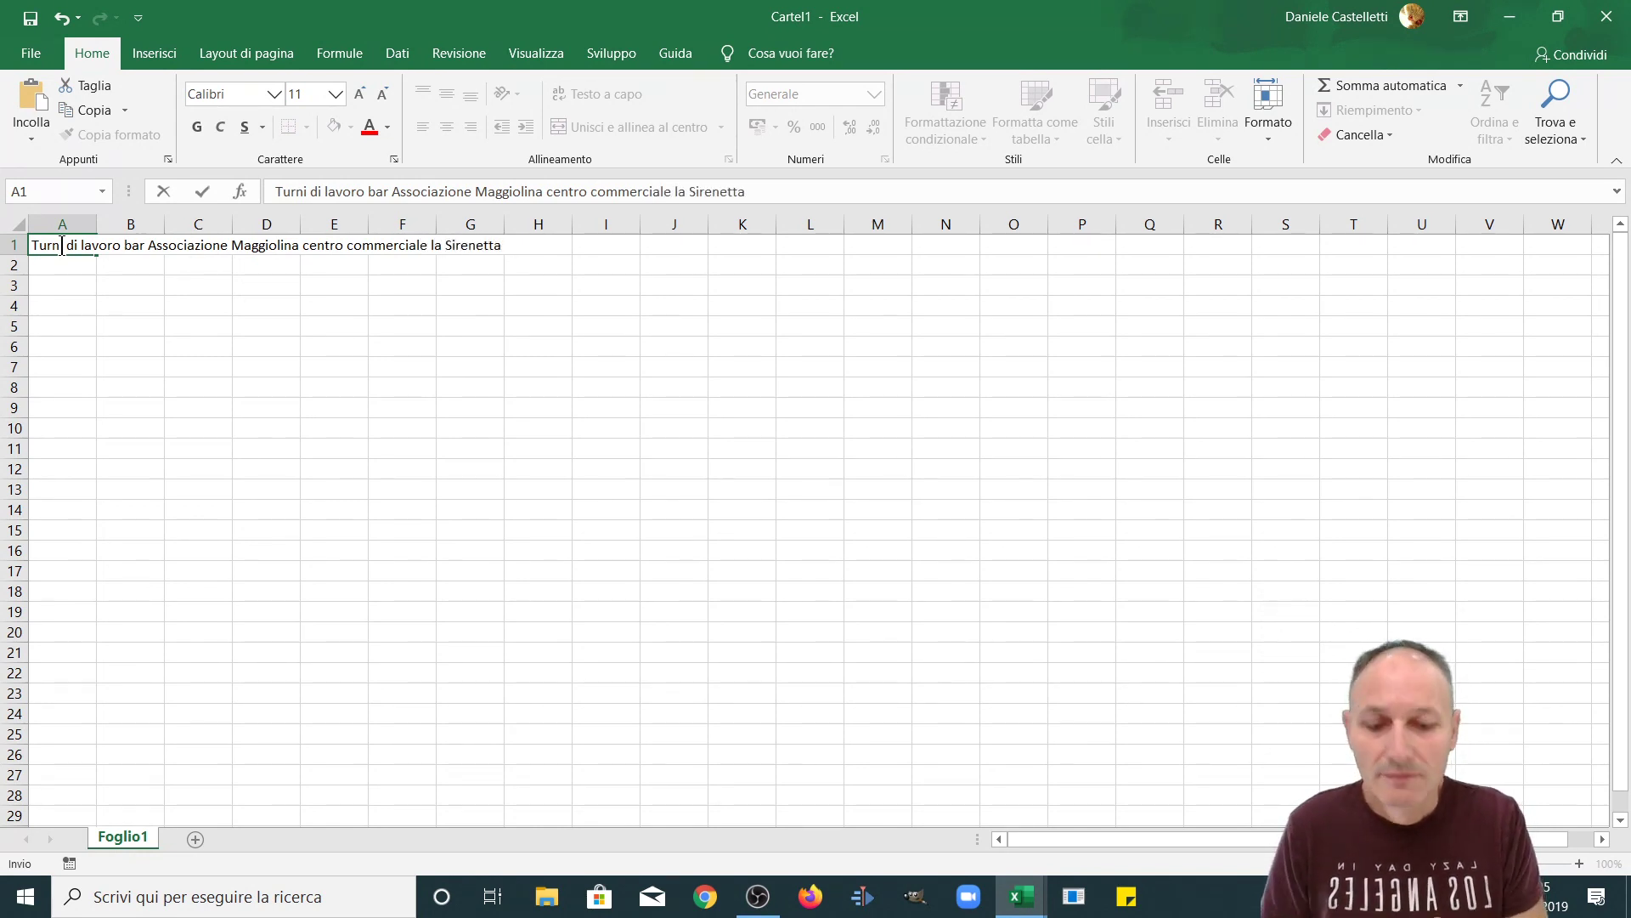
key("Return")
key("Return")
key("Return")
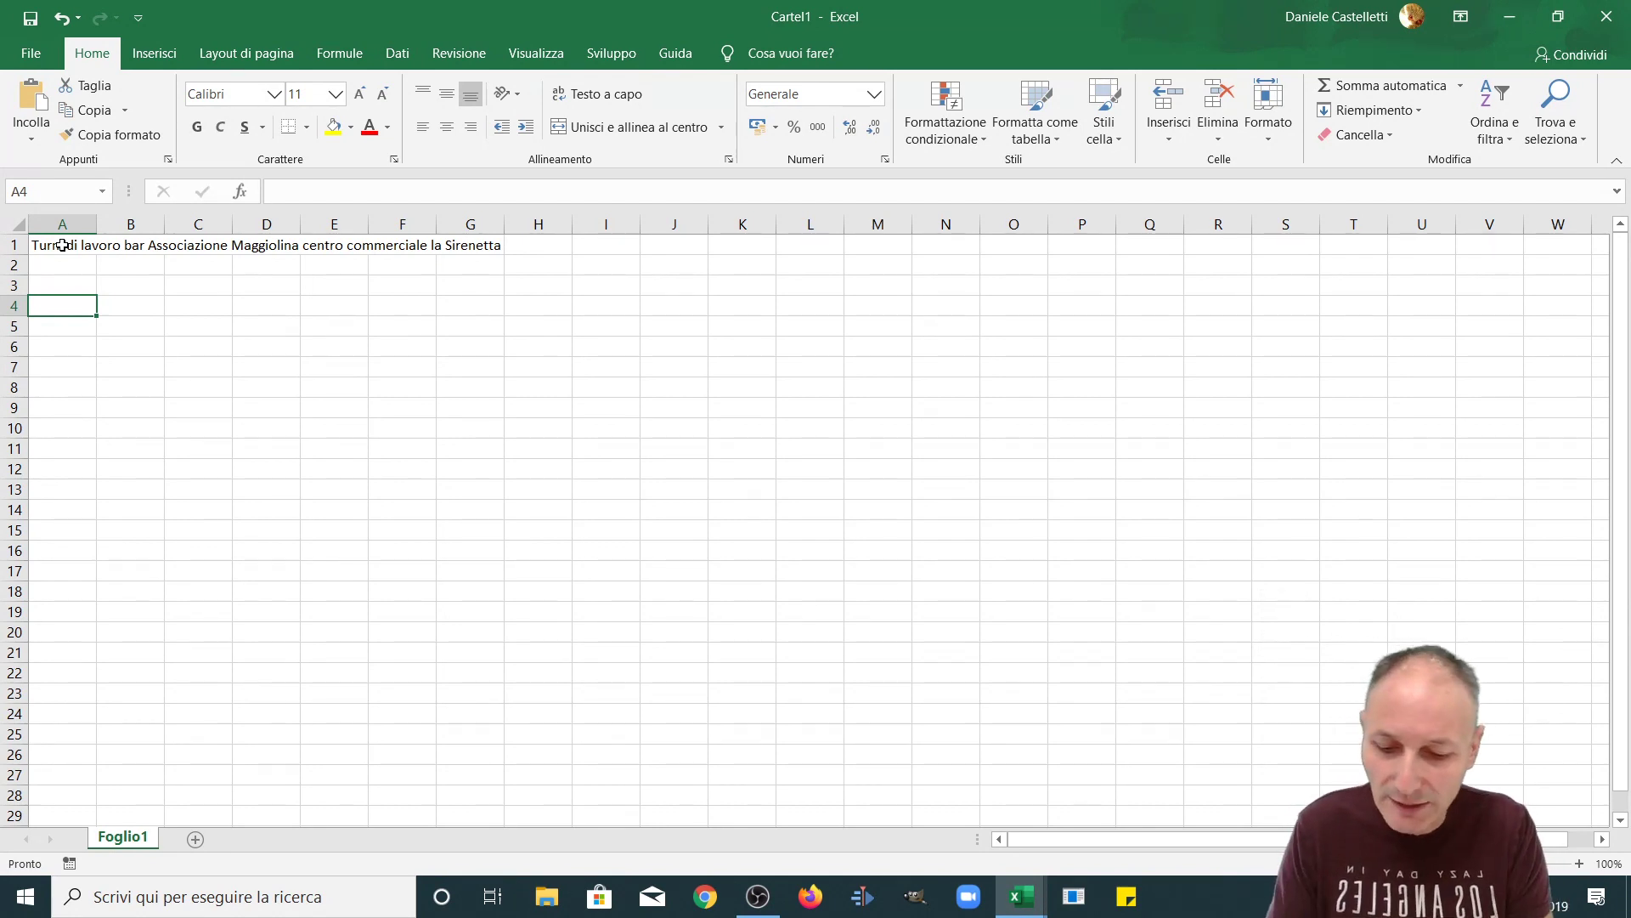
Step: Type Lunedì in A4 and autofill the weekdays down to Domenica in A10
type("Luned")
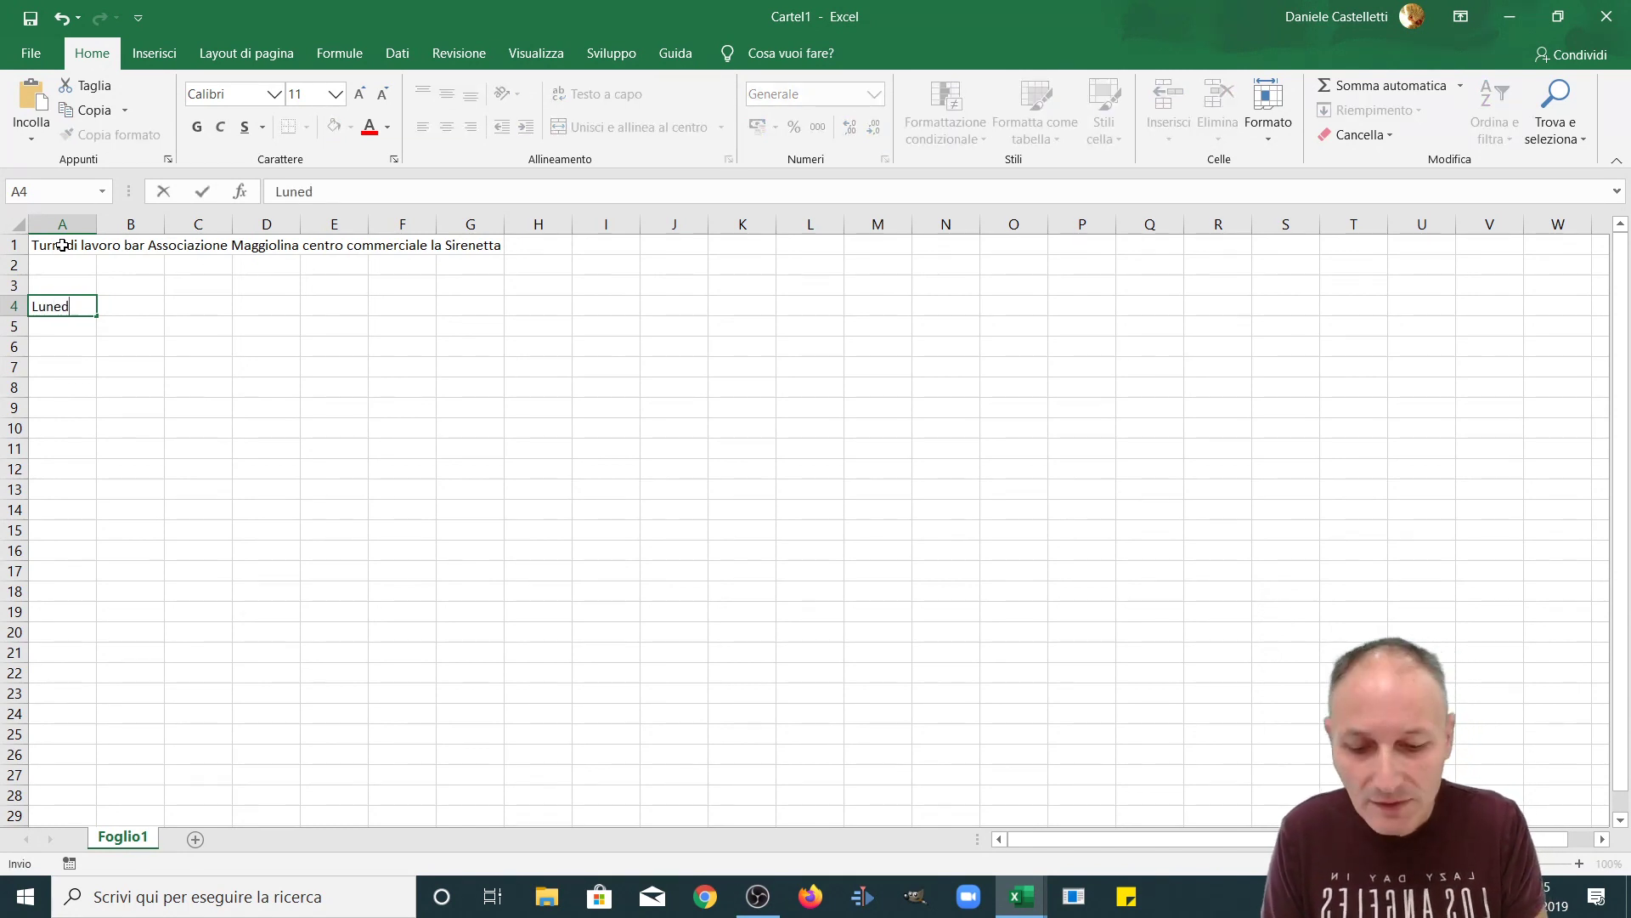
type("ì")
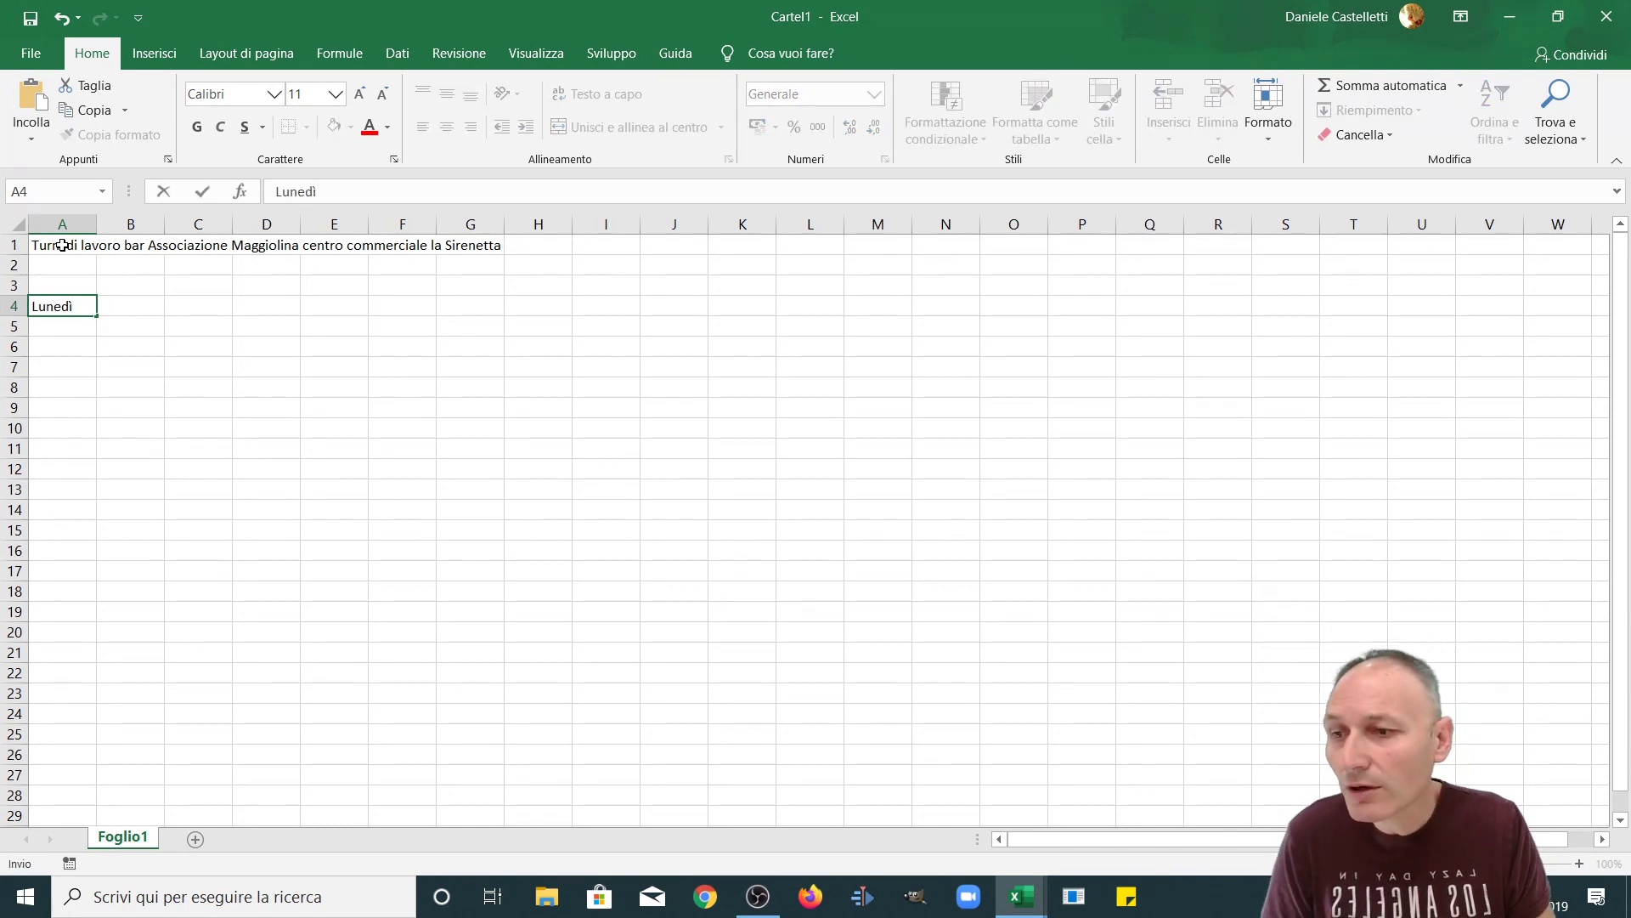
left_click(108, 379)
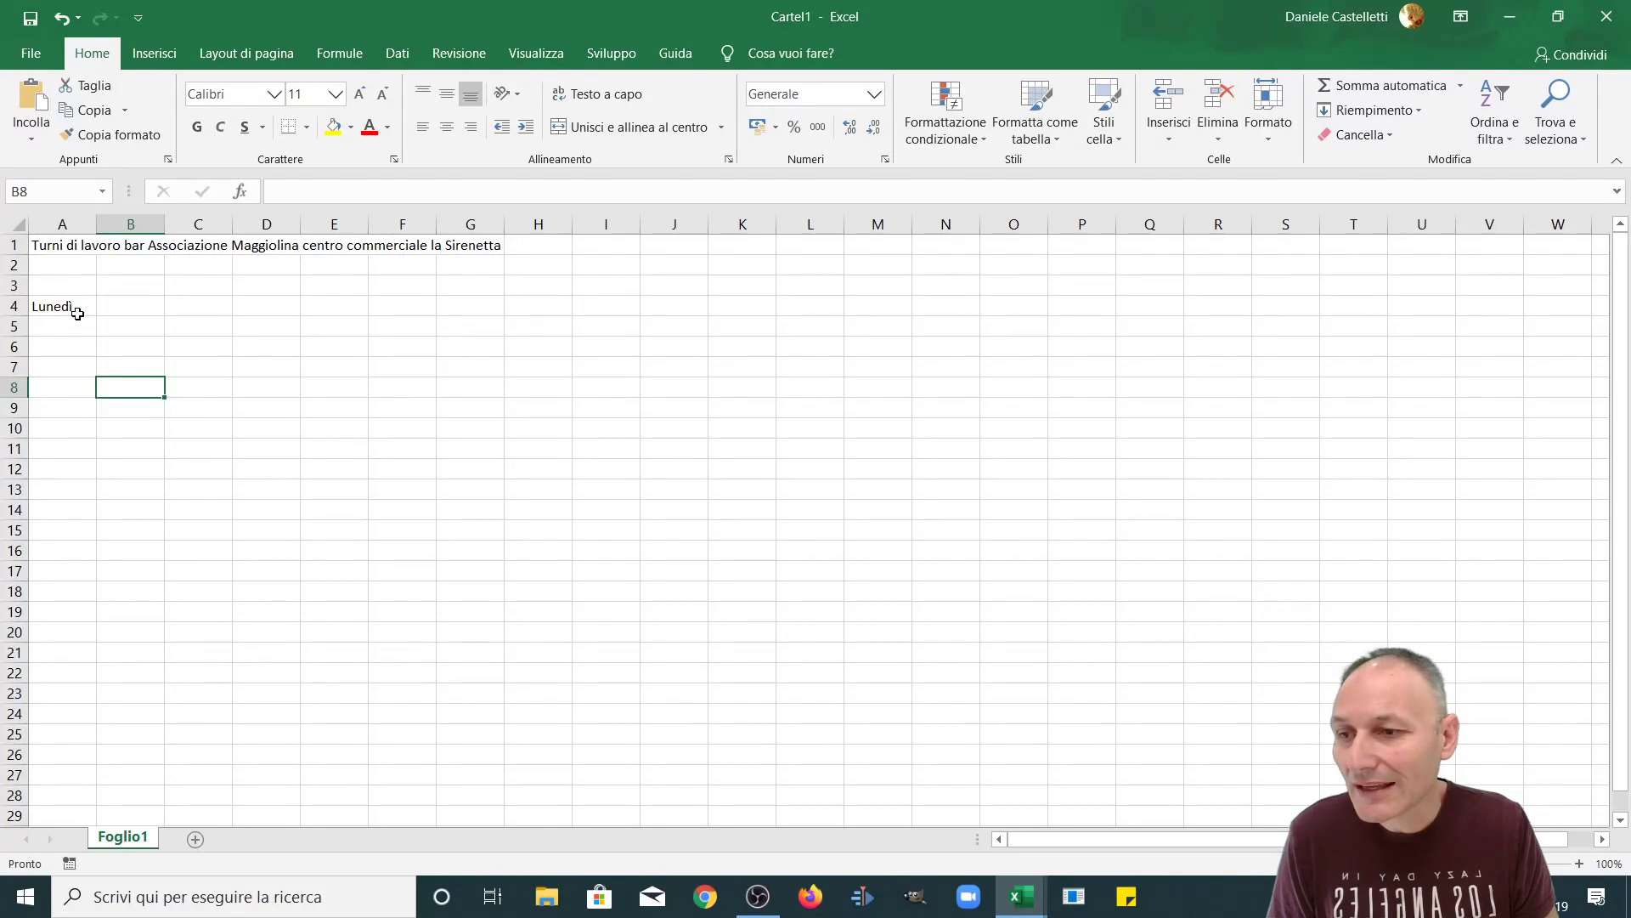
left_click(77, 314)
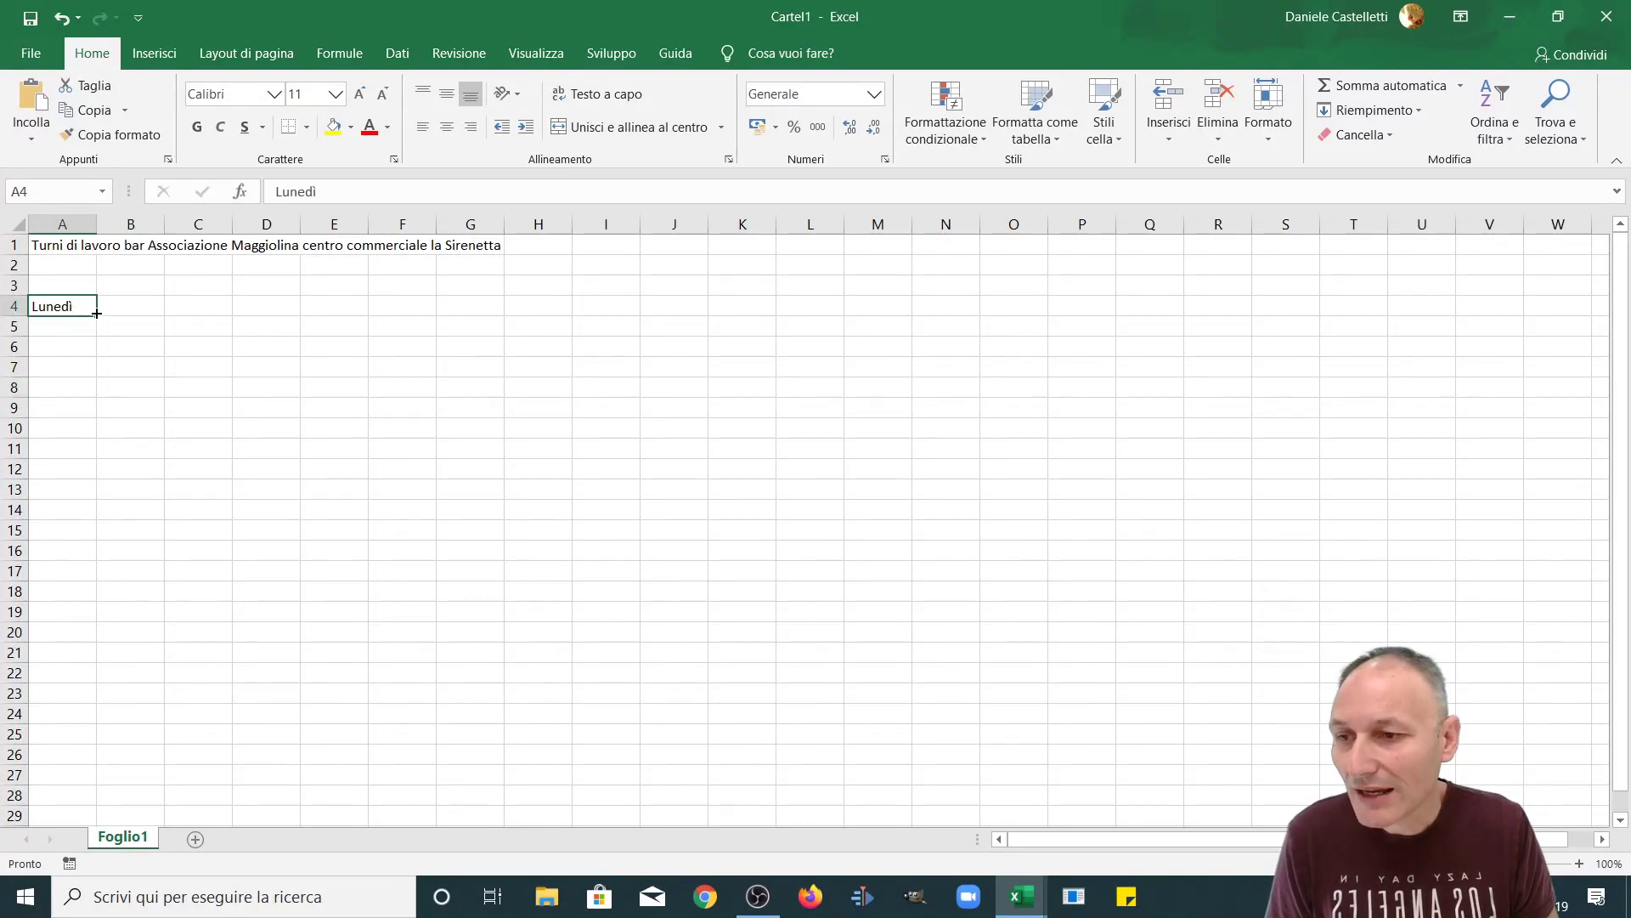
left_click_drag(97, 314, 81, 443)
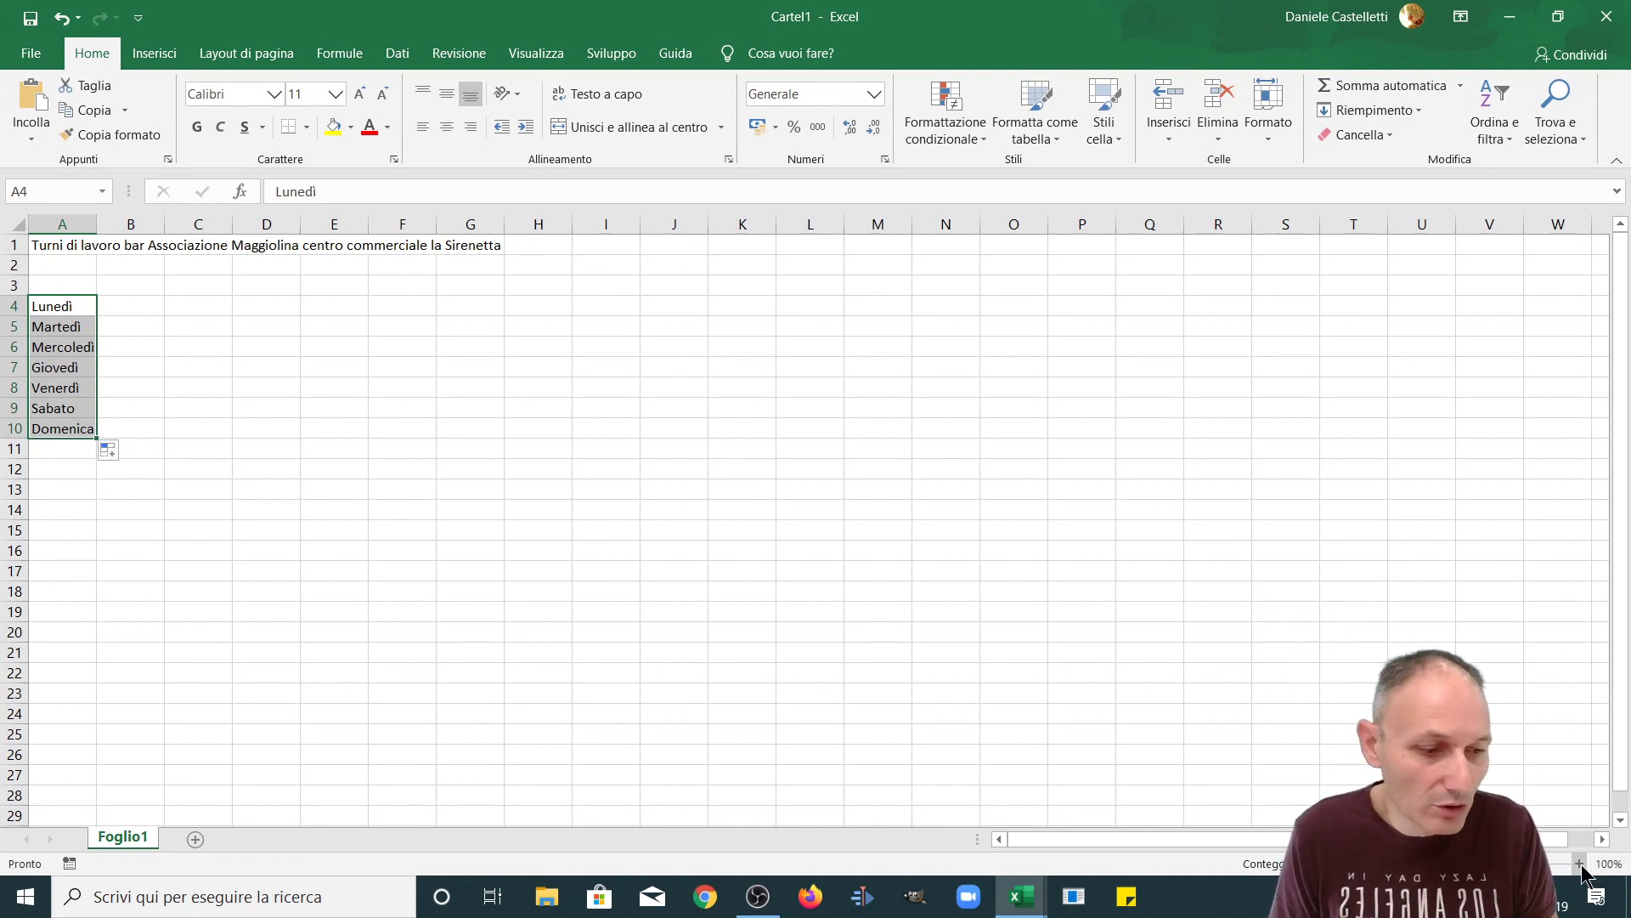
Step: Zoom the sheet in to 150% and select cell B3
left_click(1580, 863)
left_click(1579, 863)
left_click(1580, 863)
left_click(1580, 863)
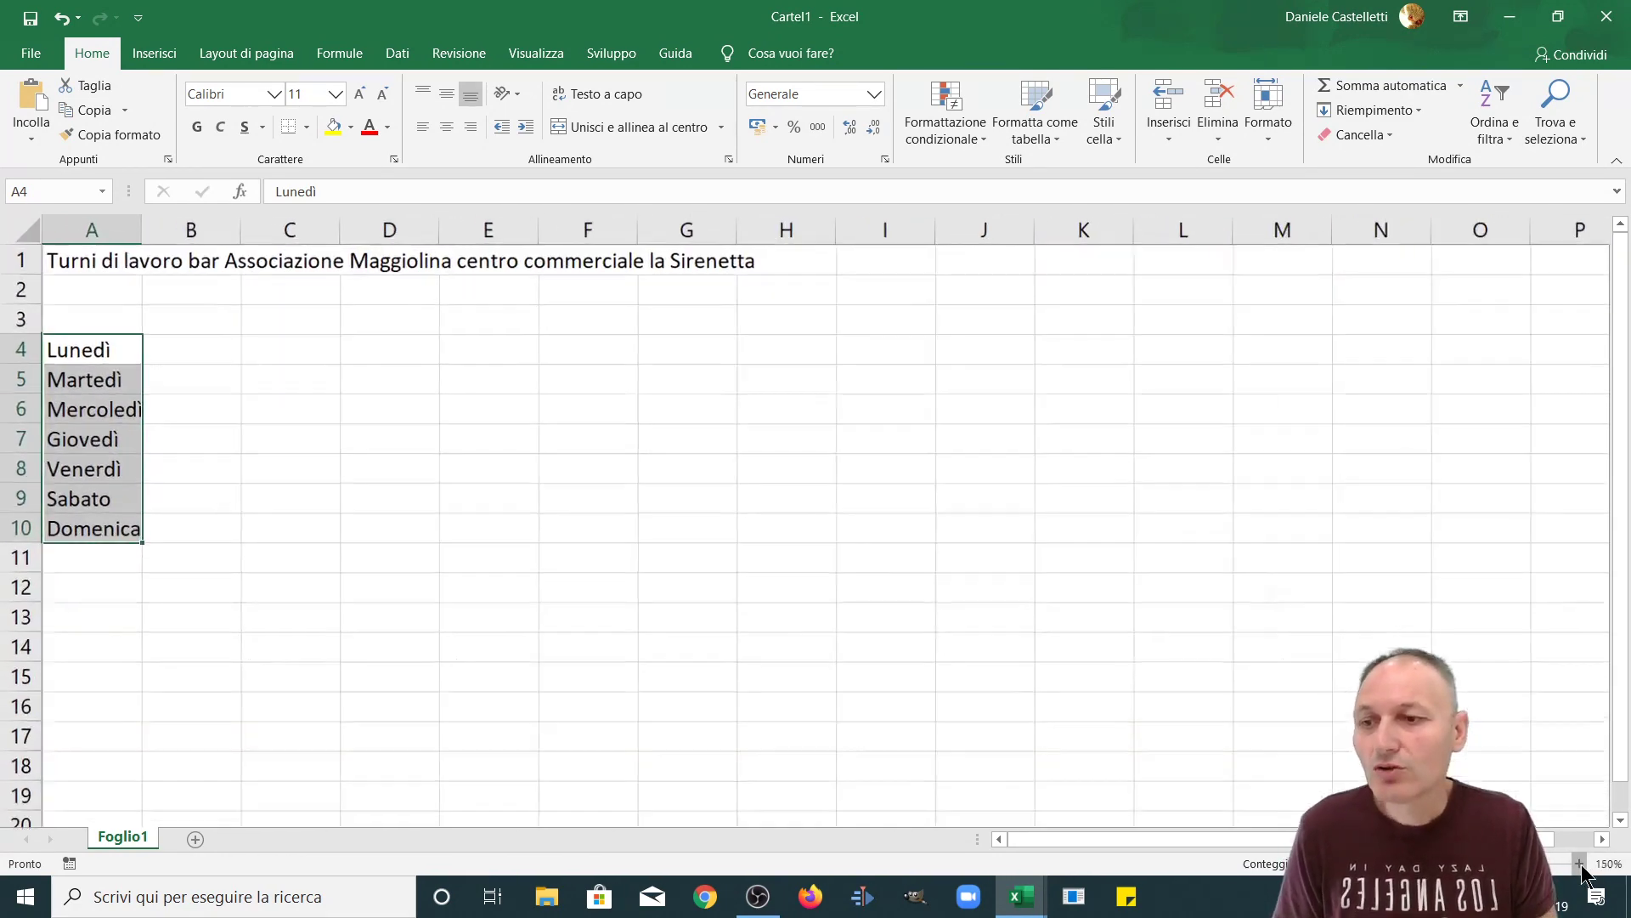
left_click(1580, 863)
left_click(222, 637)
left_click(210, 317)
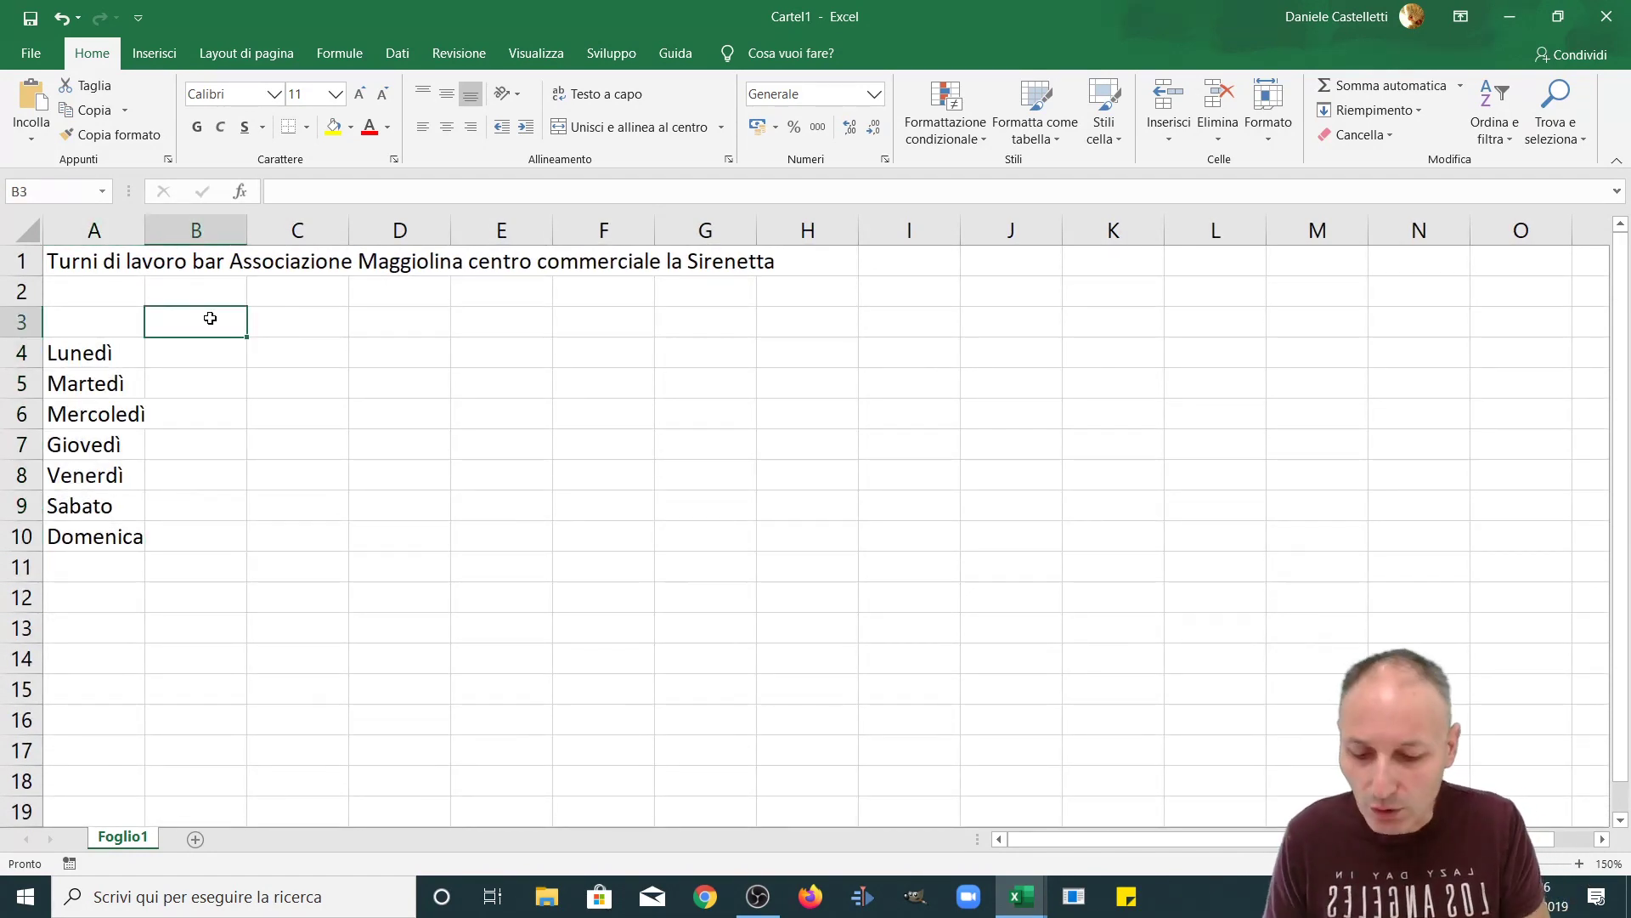
Step: Enter 'Mattino 9-15' in B3 and 'Pomeriggio 15-21' in D3, autofitting B and narrowing C
type("Mattino")
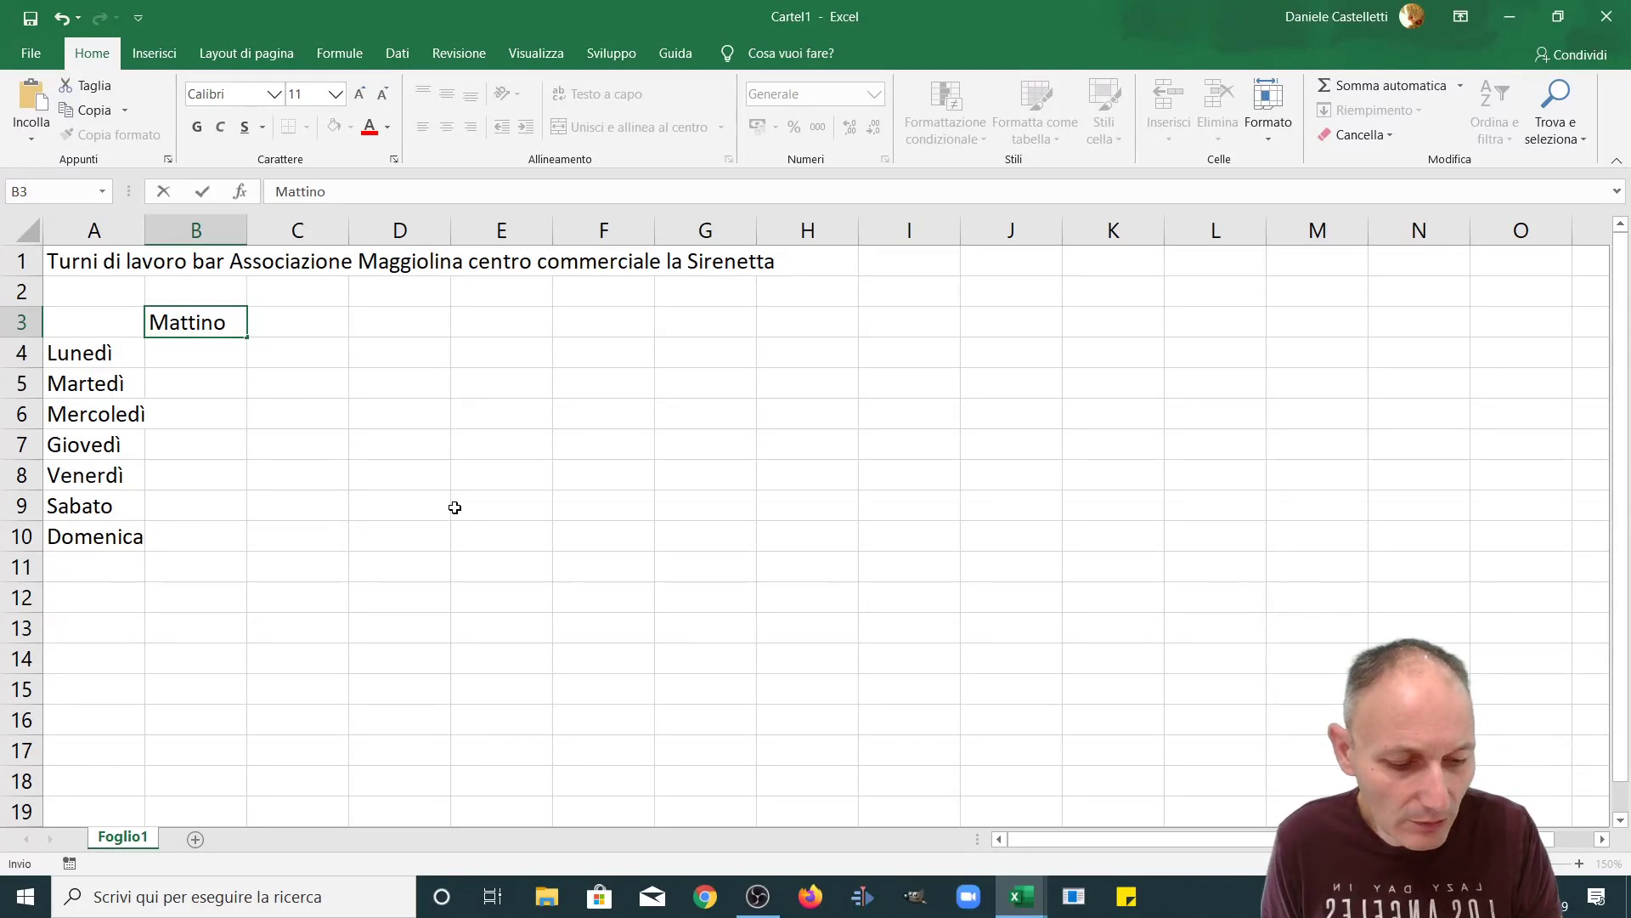
type(" 9-15")
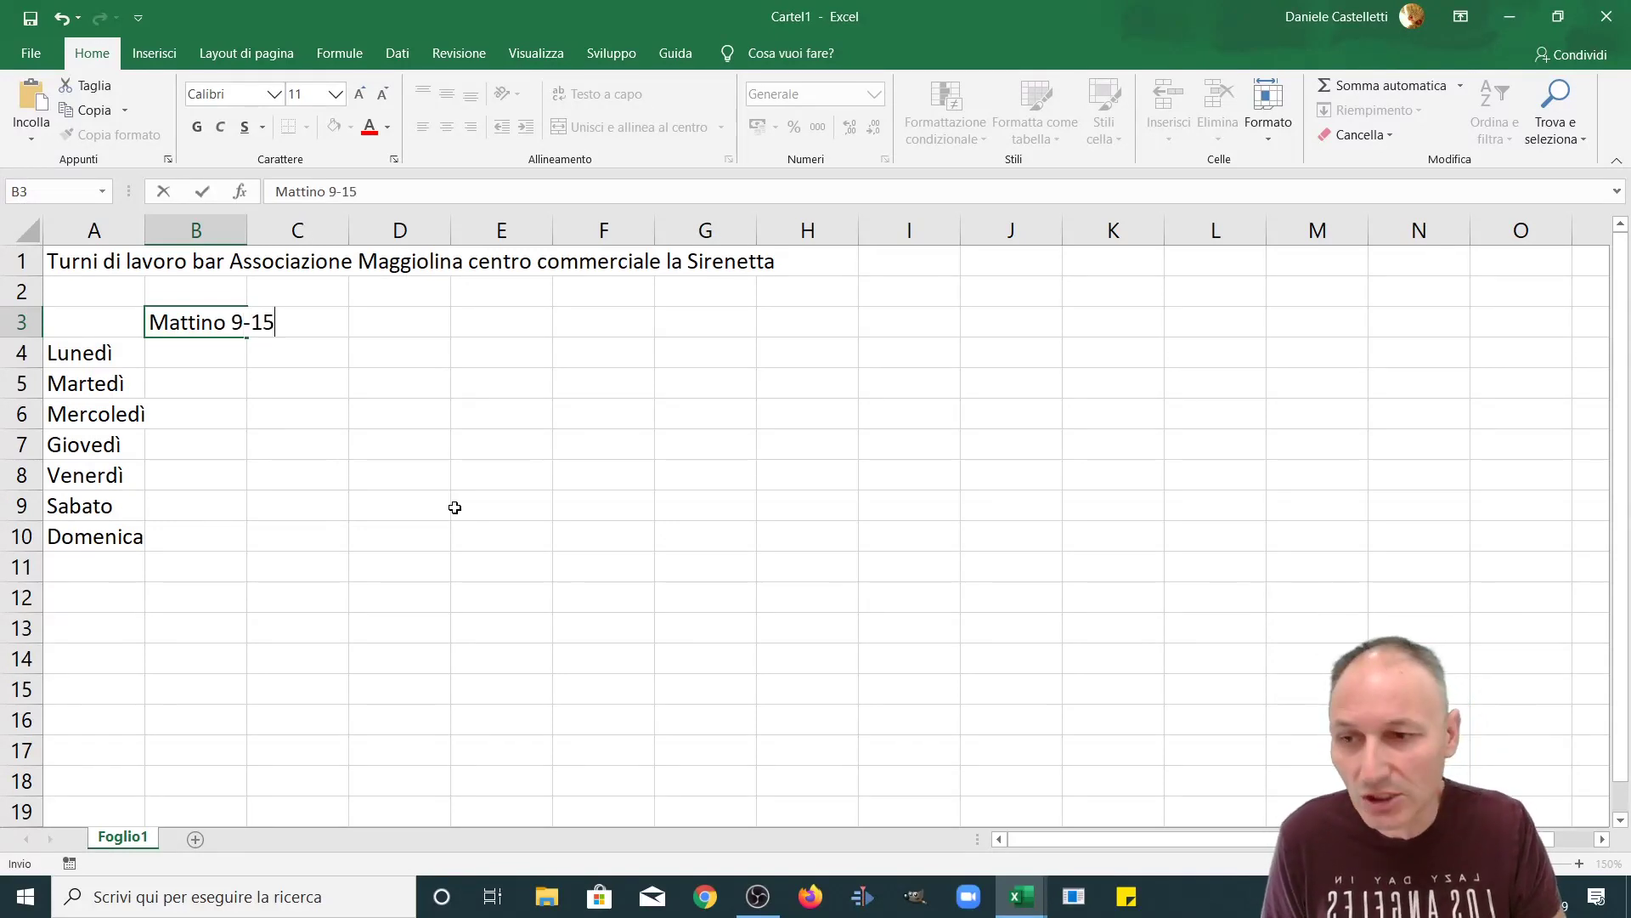
key("Tab")
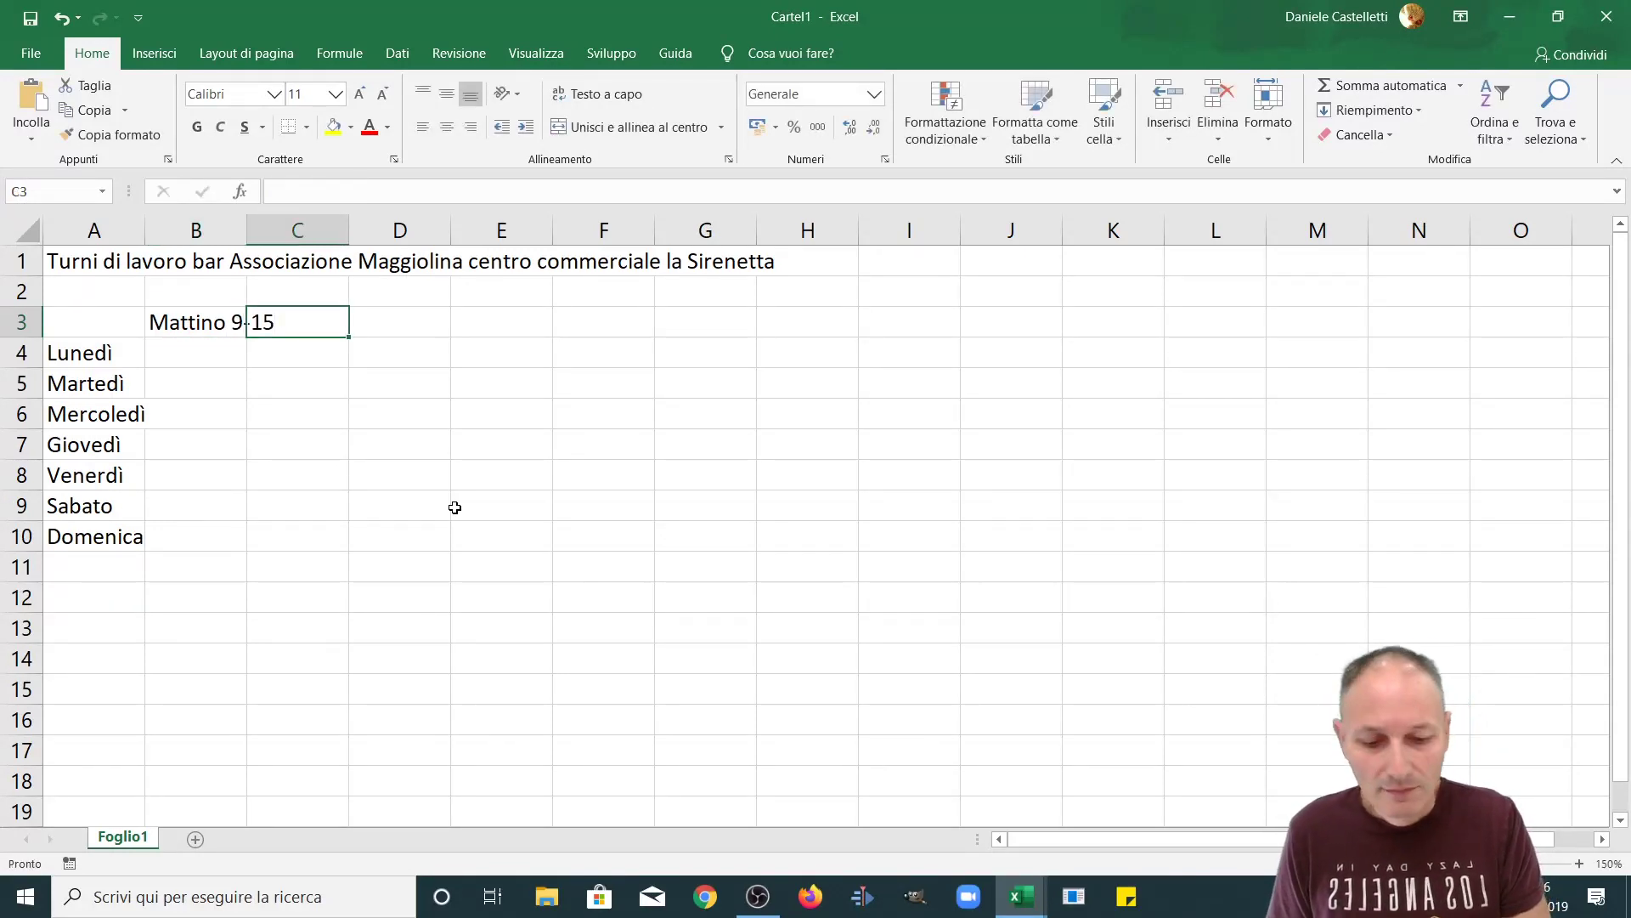
double_click(246, 230)
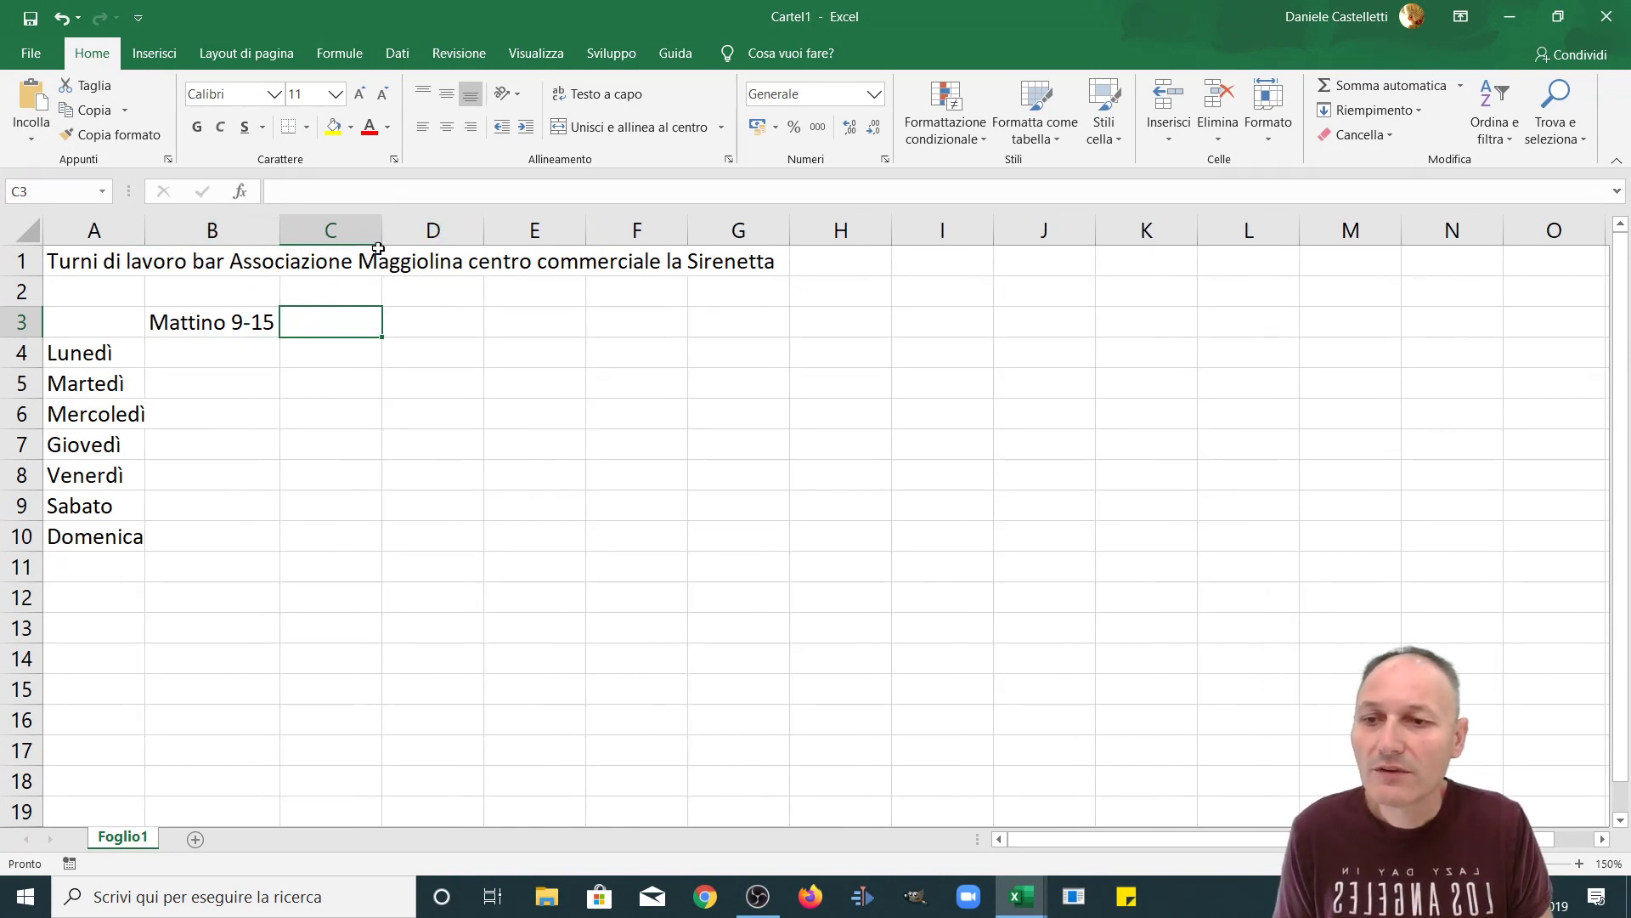
left_click_drag(385, 237, 312, 237)
left_click(330, 334)
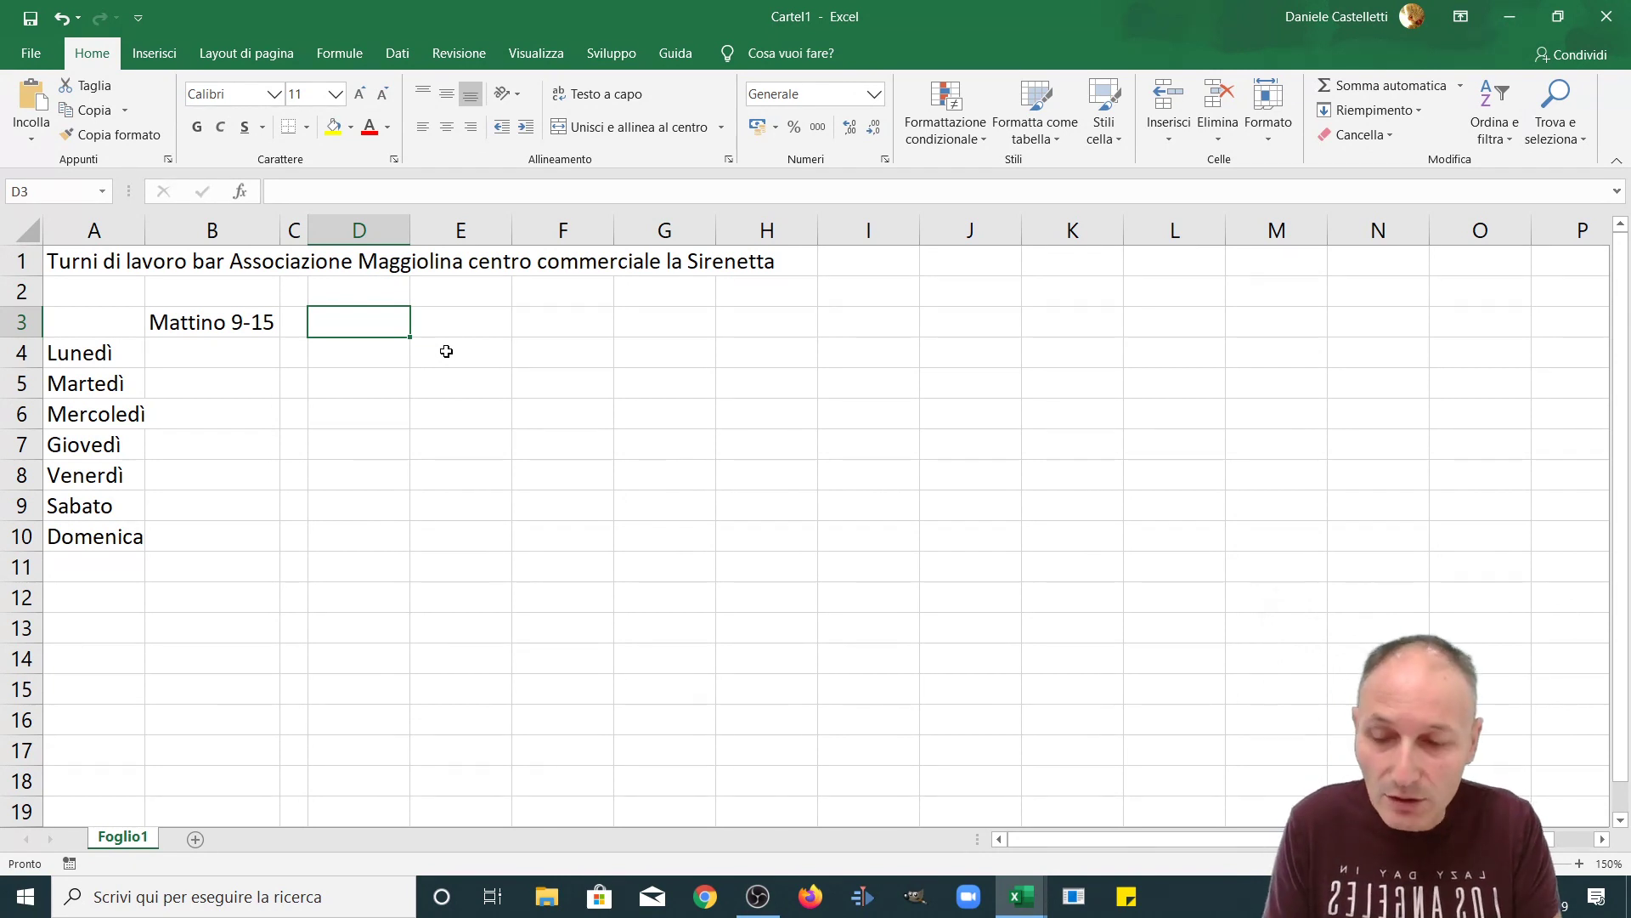
type("Pomeriggio")
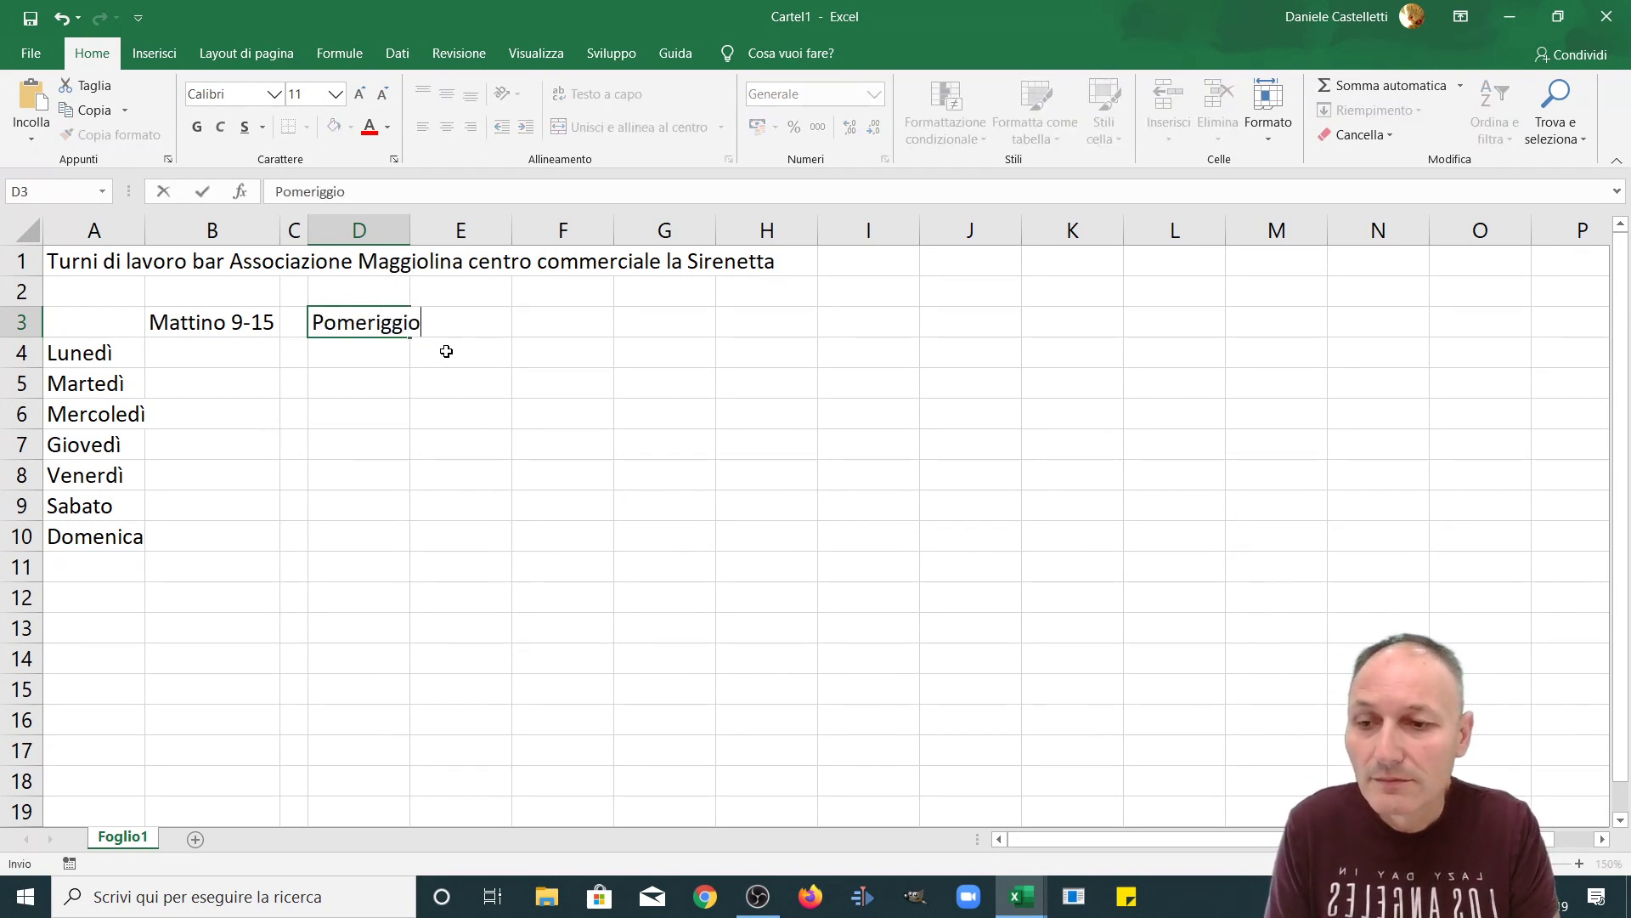
type(" 15")
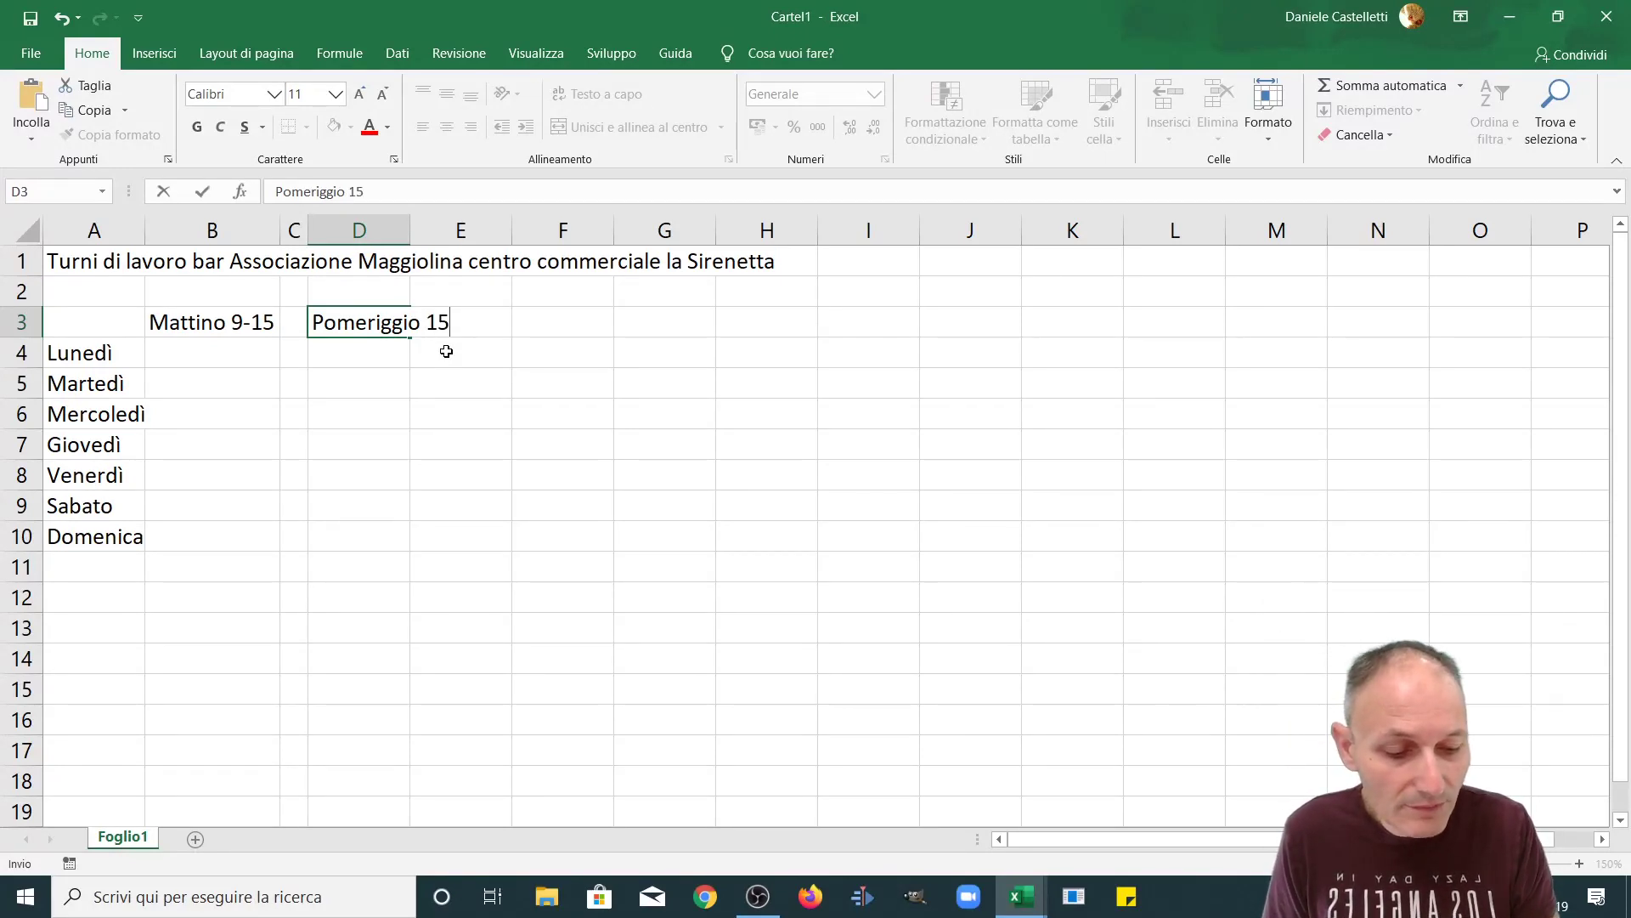
type("-21")
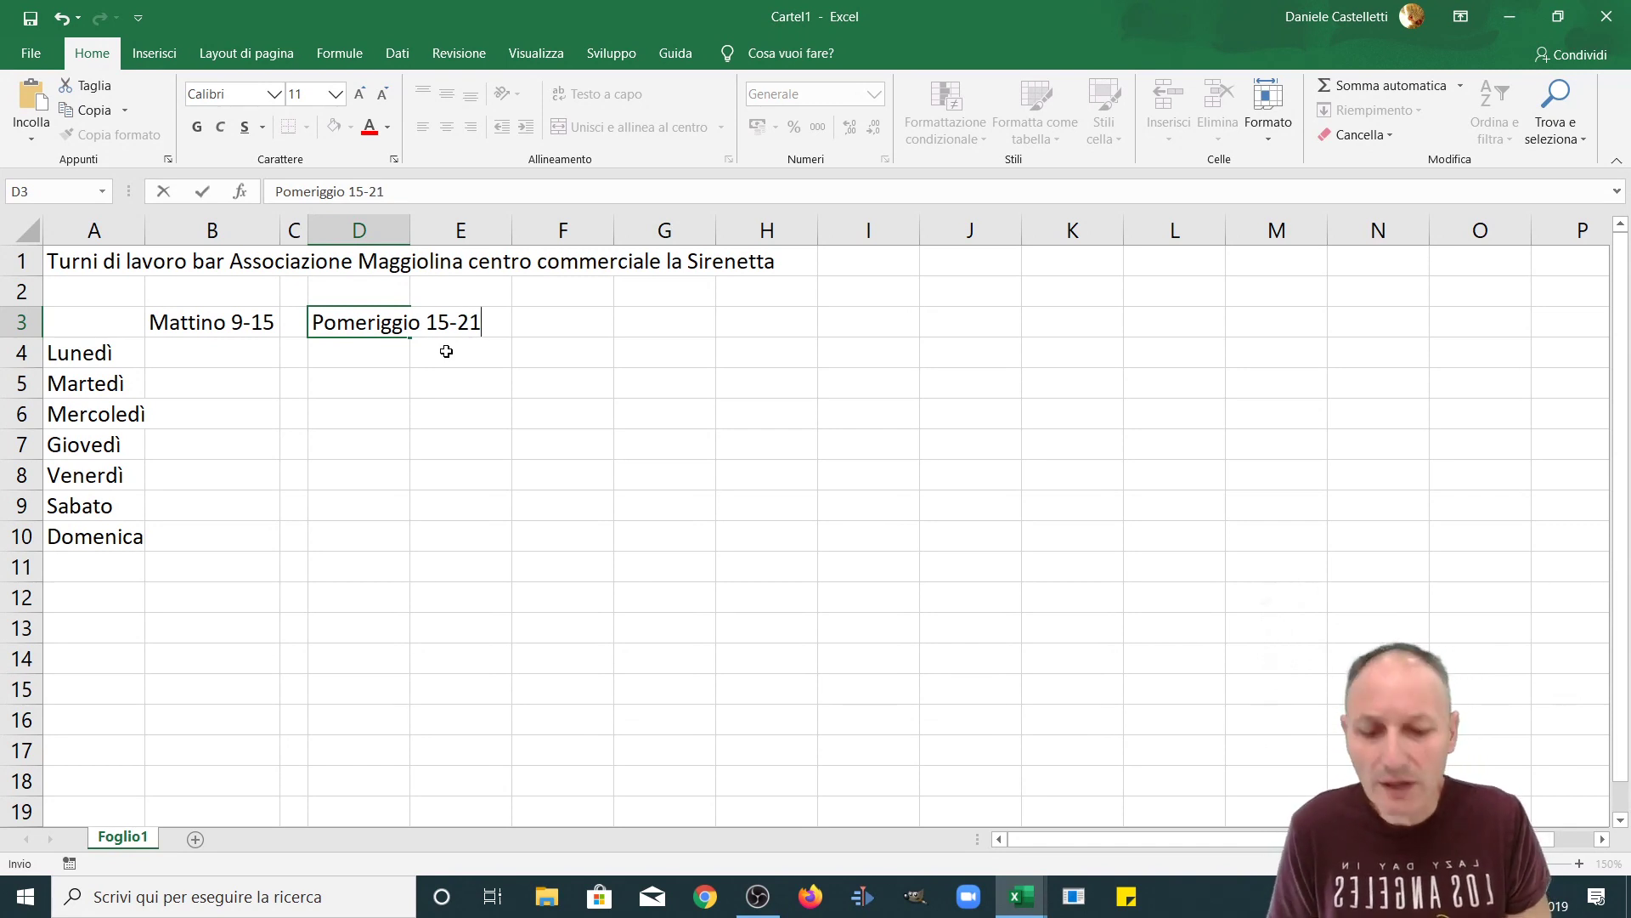
key("Return")
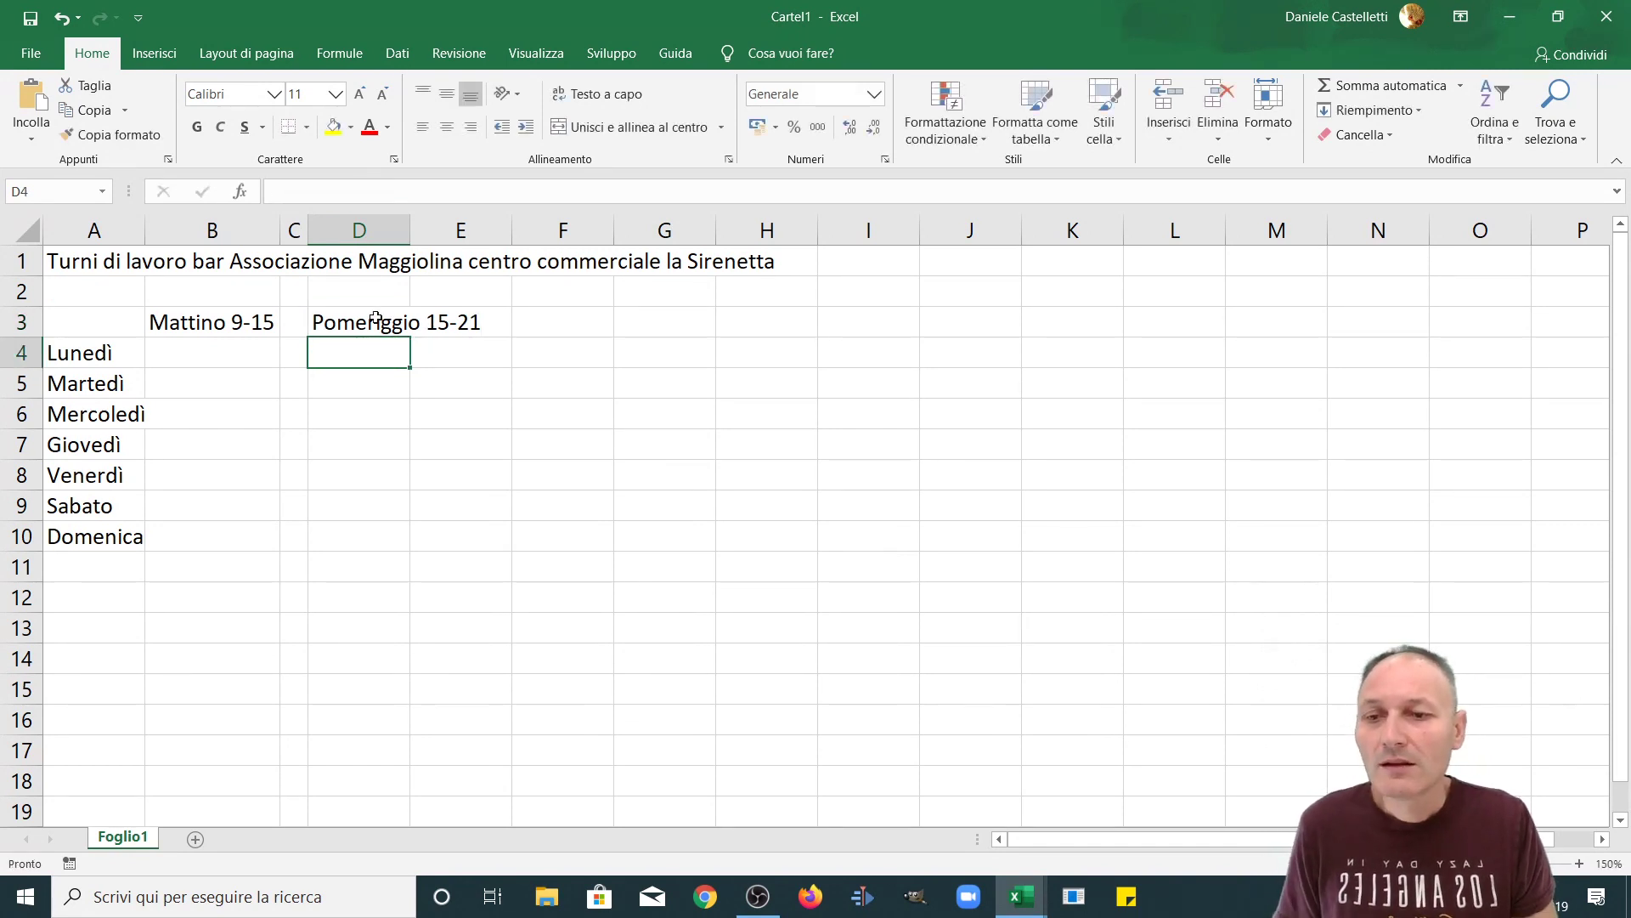
Step: Autofit column D to the 'Pomeriggio 15-21' header
double_click(410, 231)
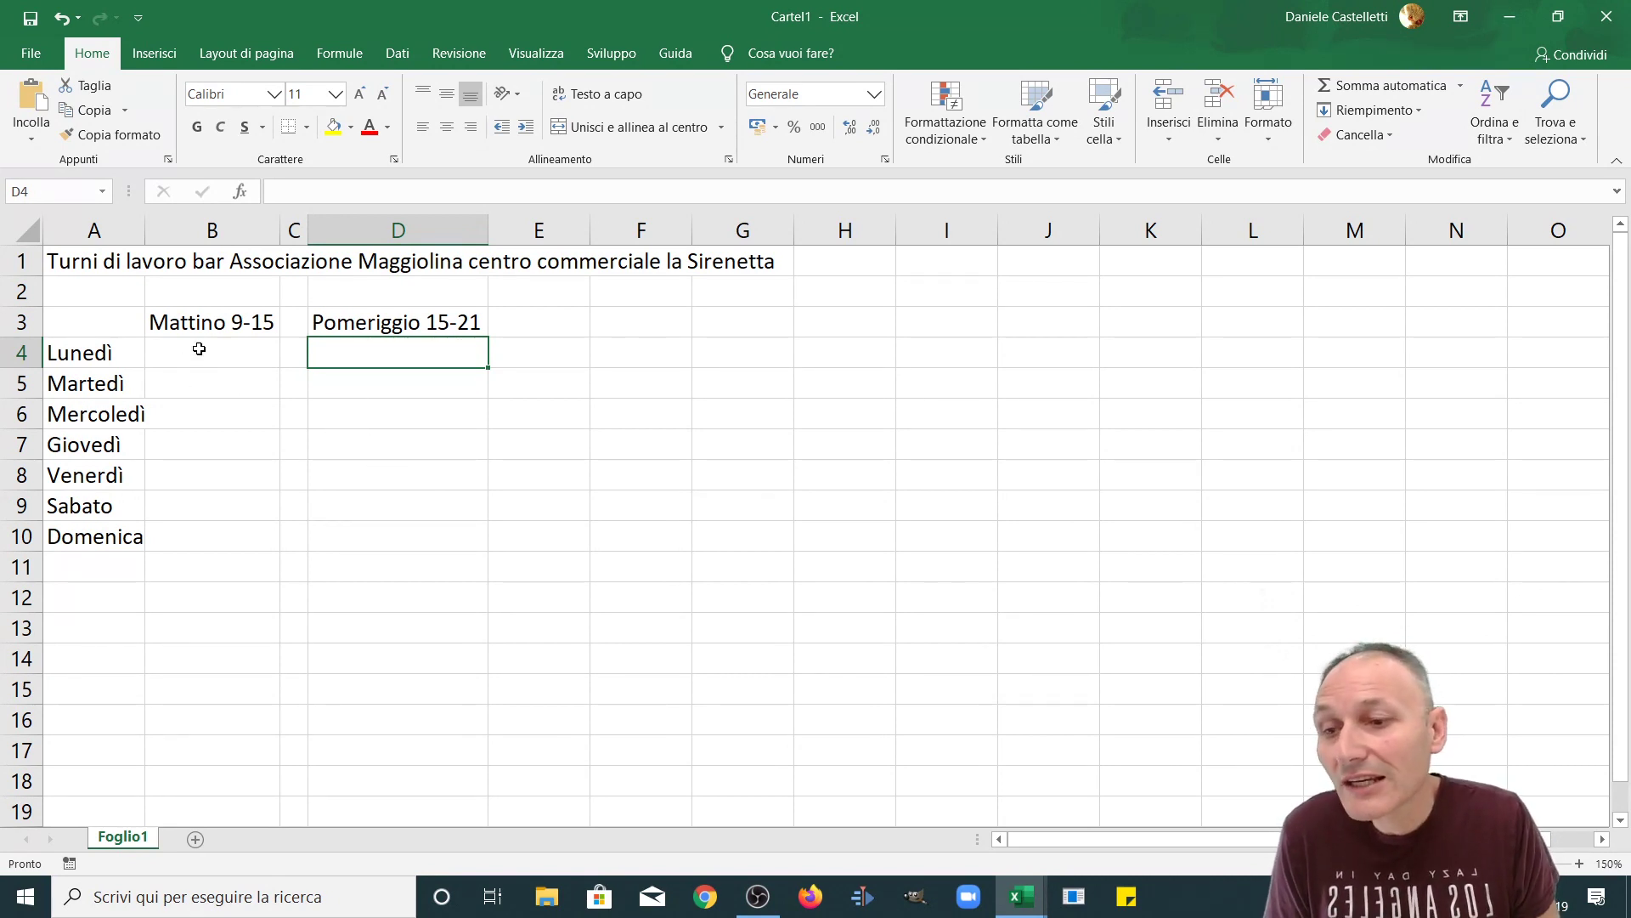
Step: Insert two blank columns at D and widen the new column D
left_click(393, 228)
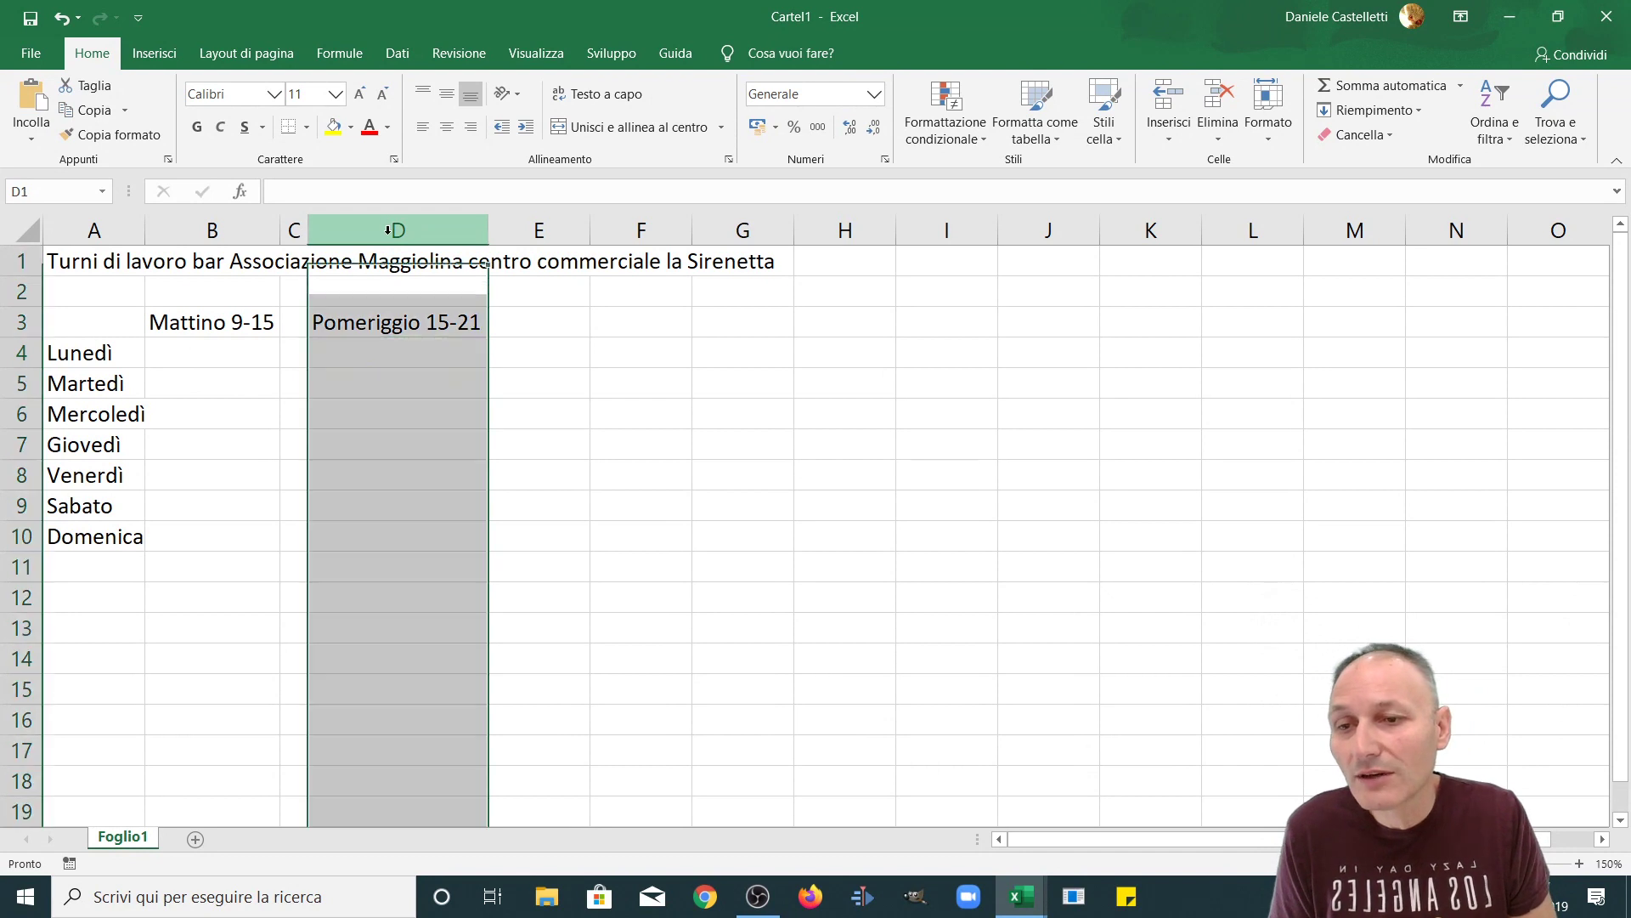
right_click(391, 229)
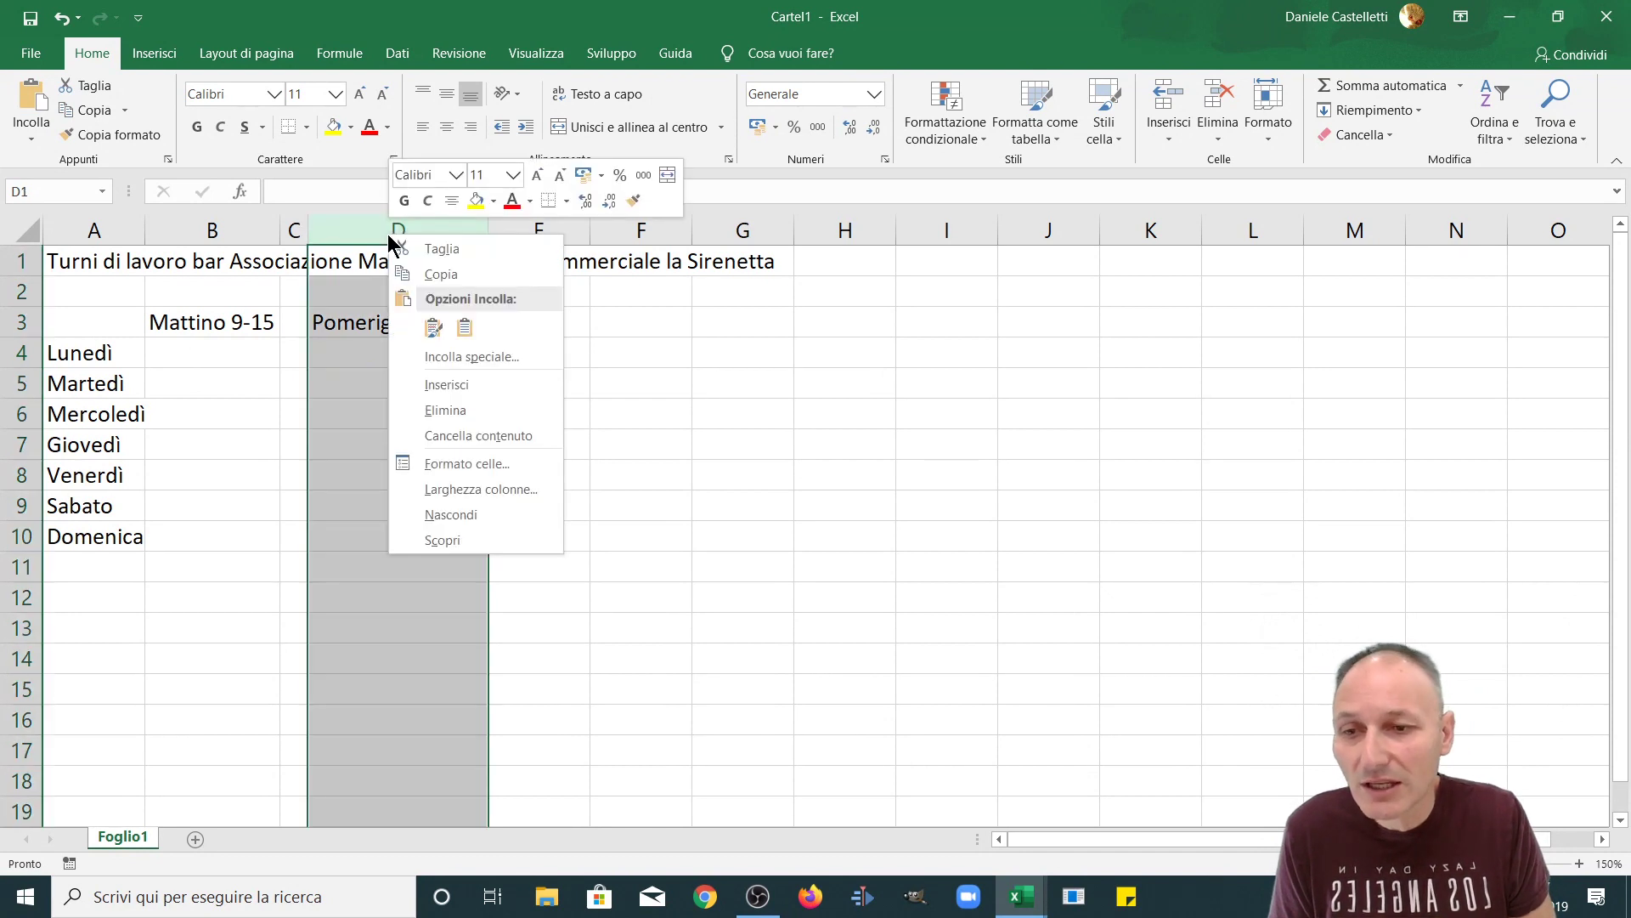
left_click(453, 384)
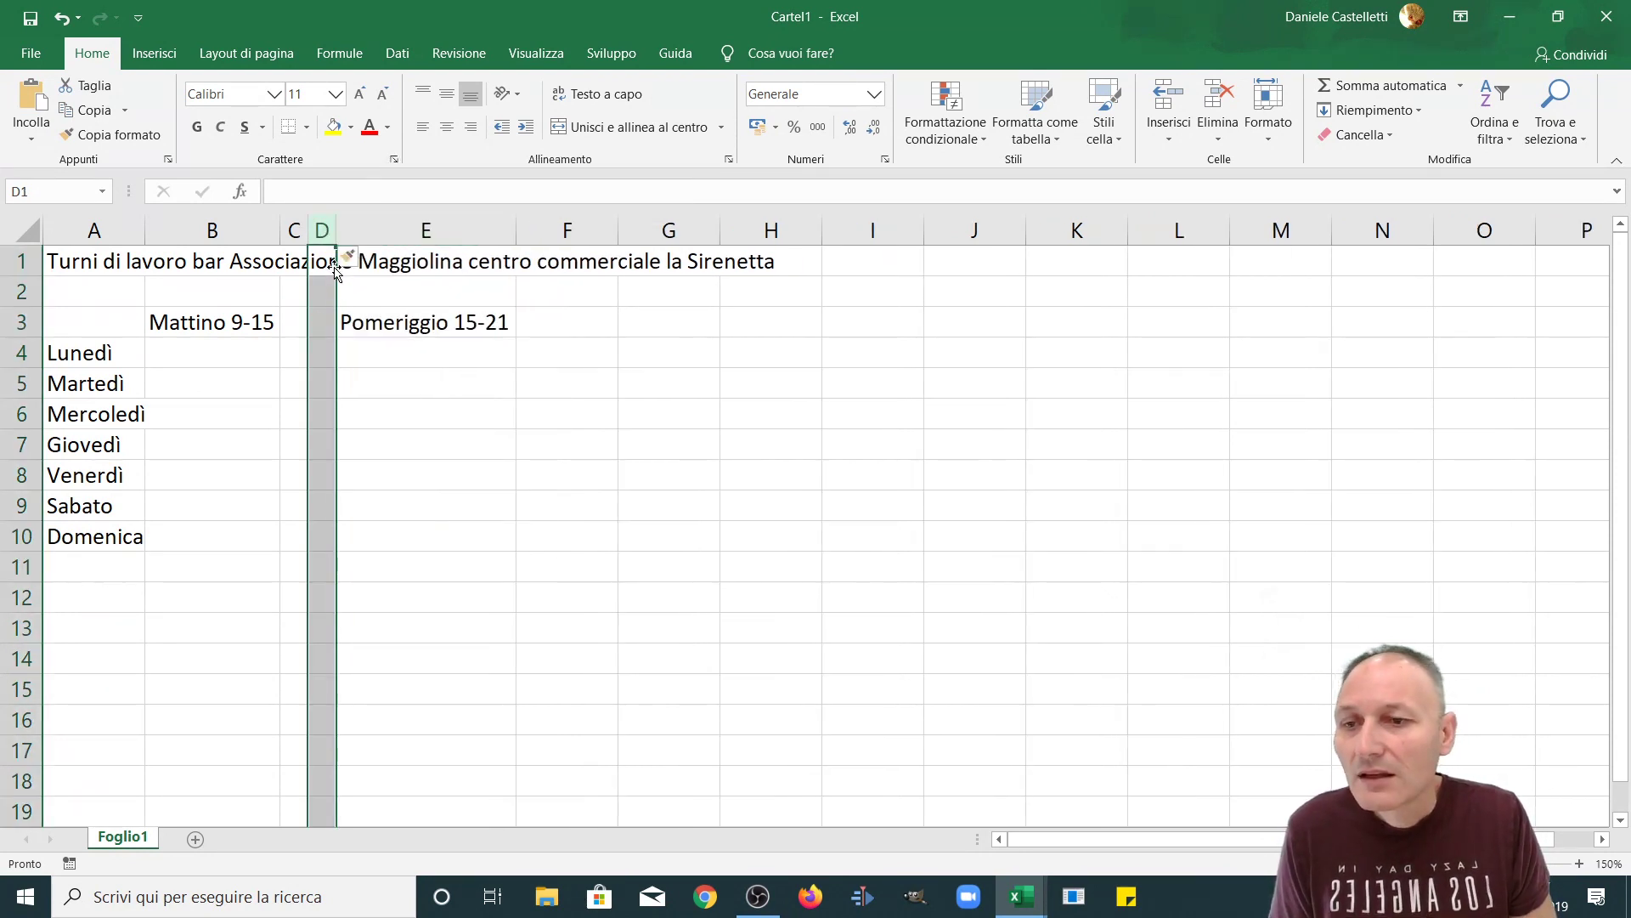
right_click(322, 228)
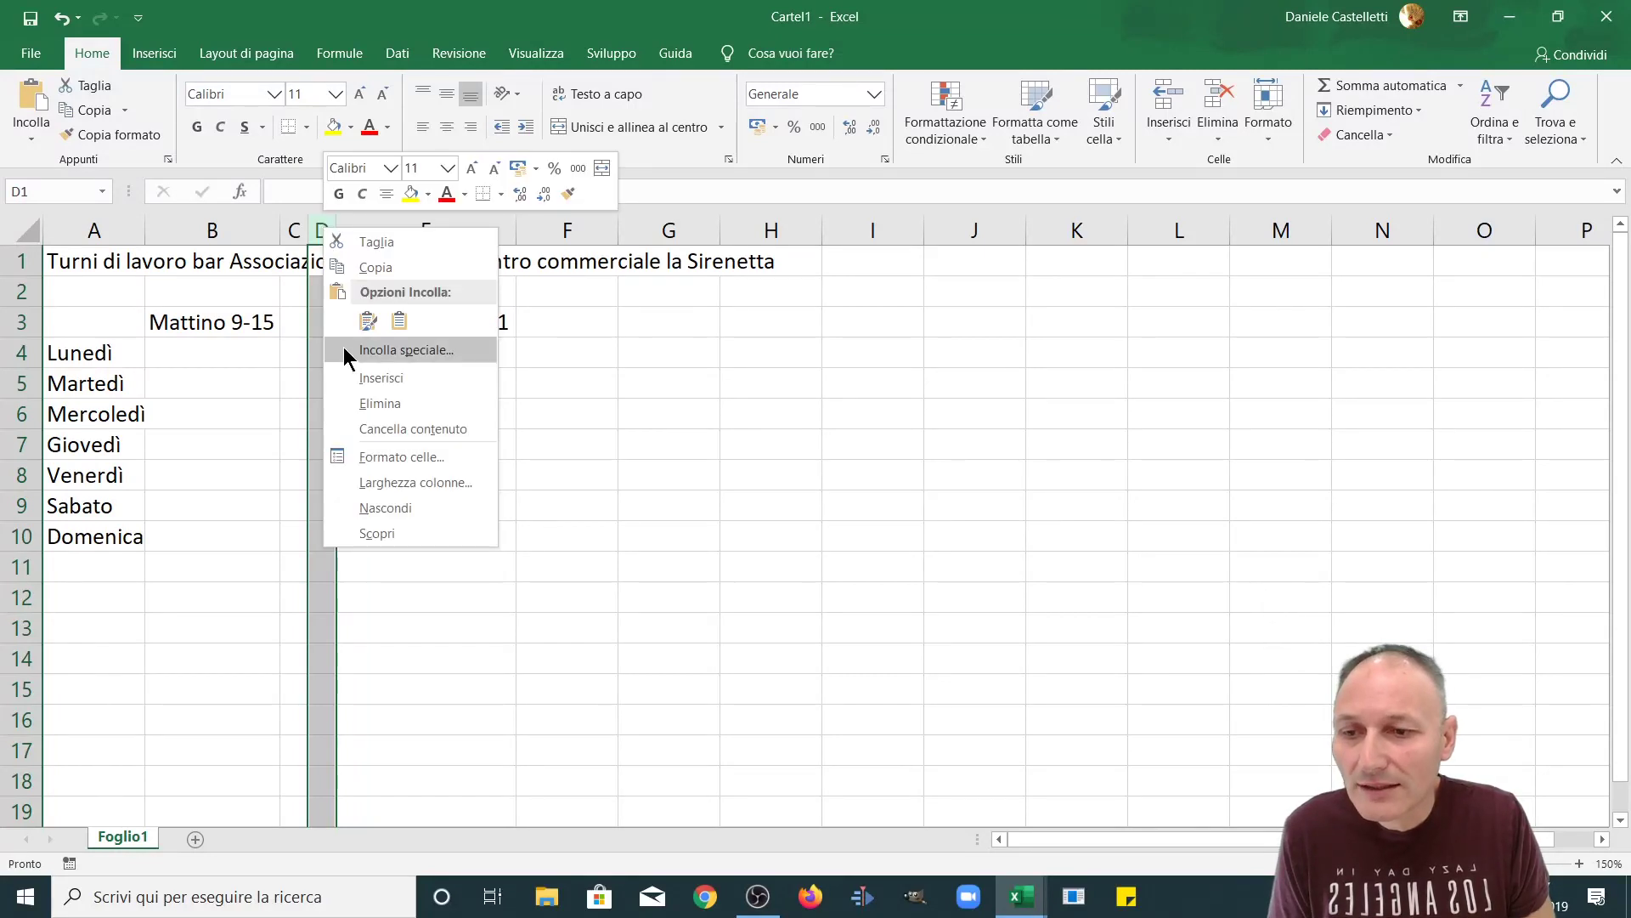
left_click(368, 379)
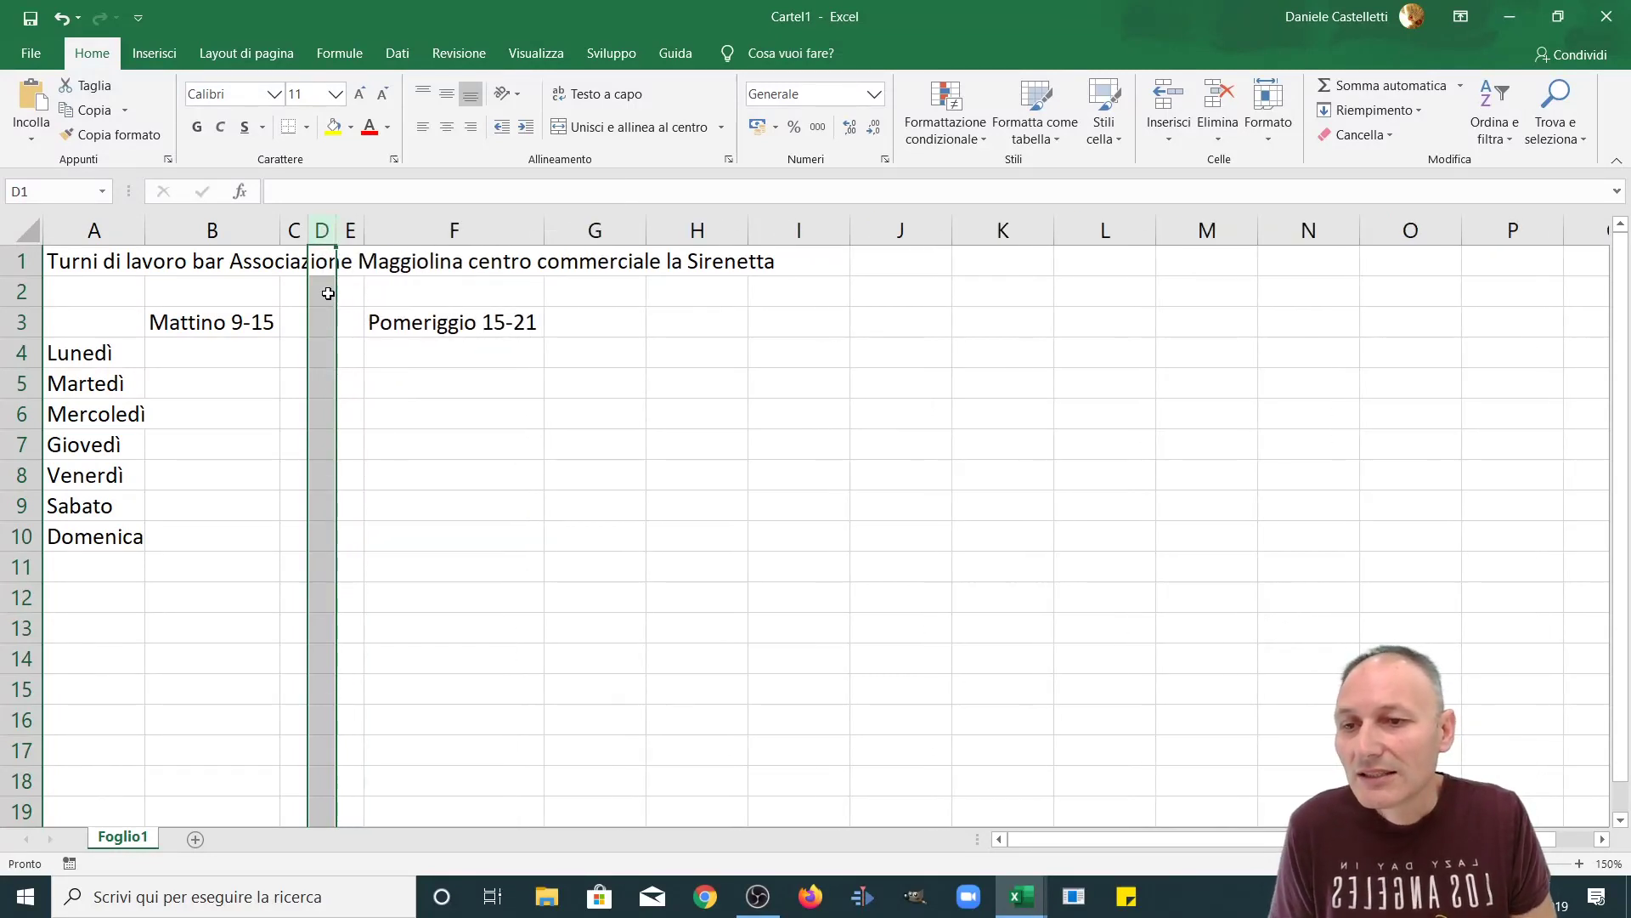
left_click_drag(337, 238, 384, 238)
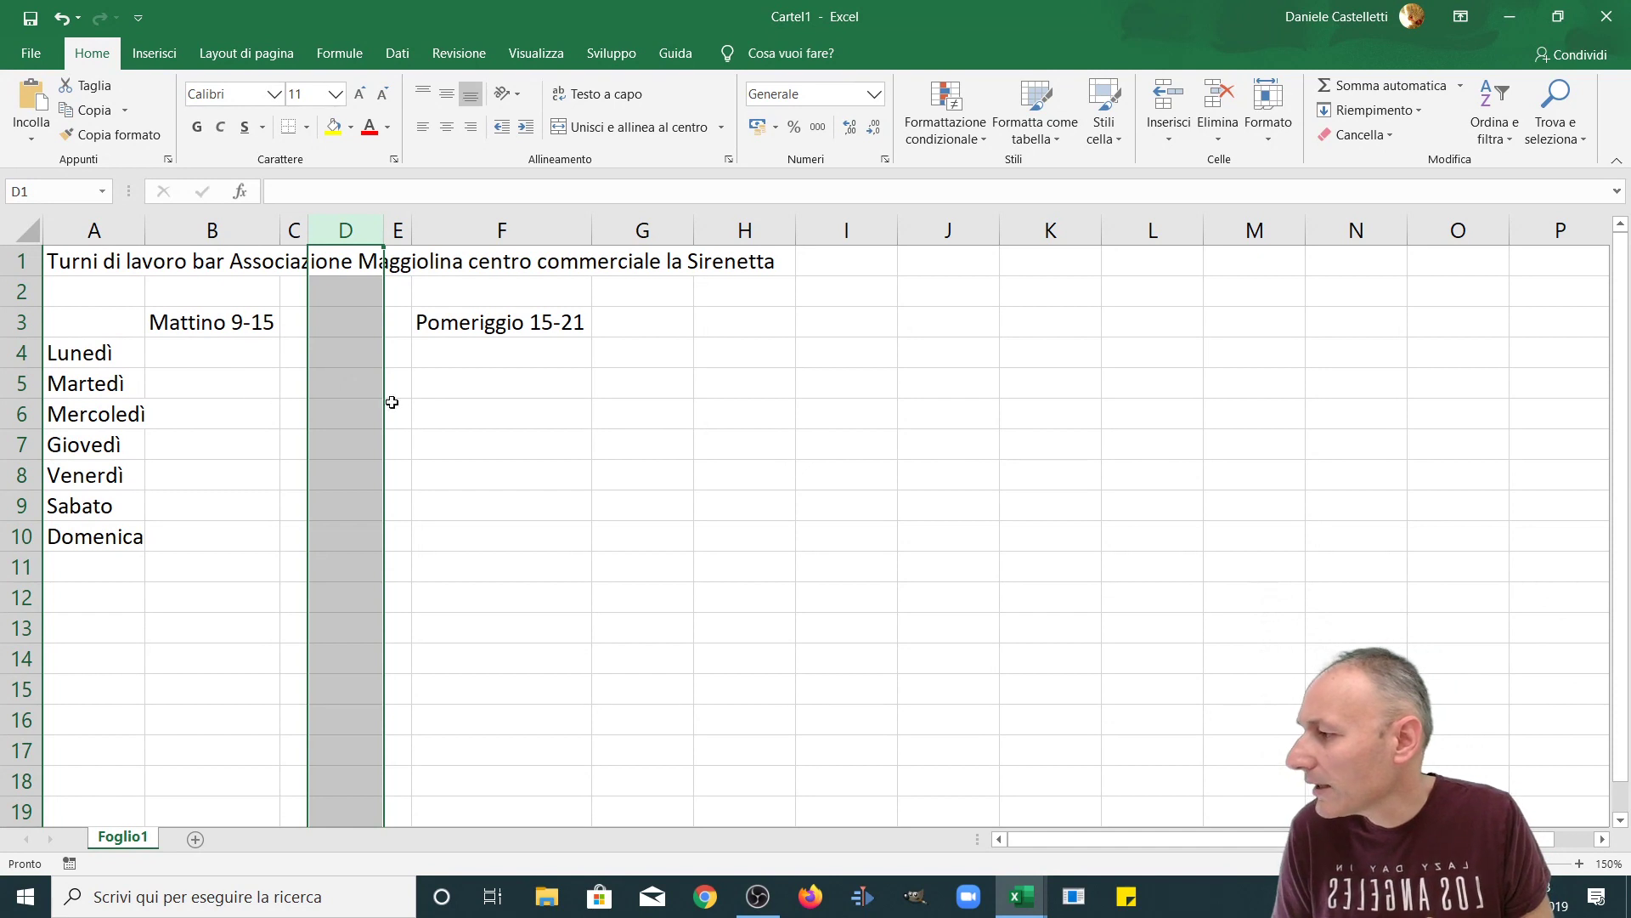
Step: Enter 'Pranzo 11-17' in D3 and autofit column D to it
left_click(363, 329)
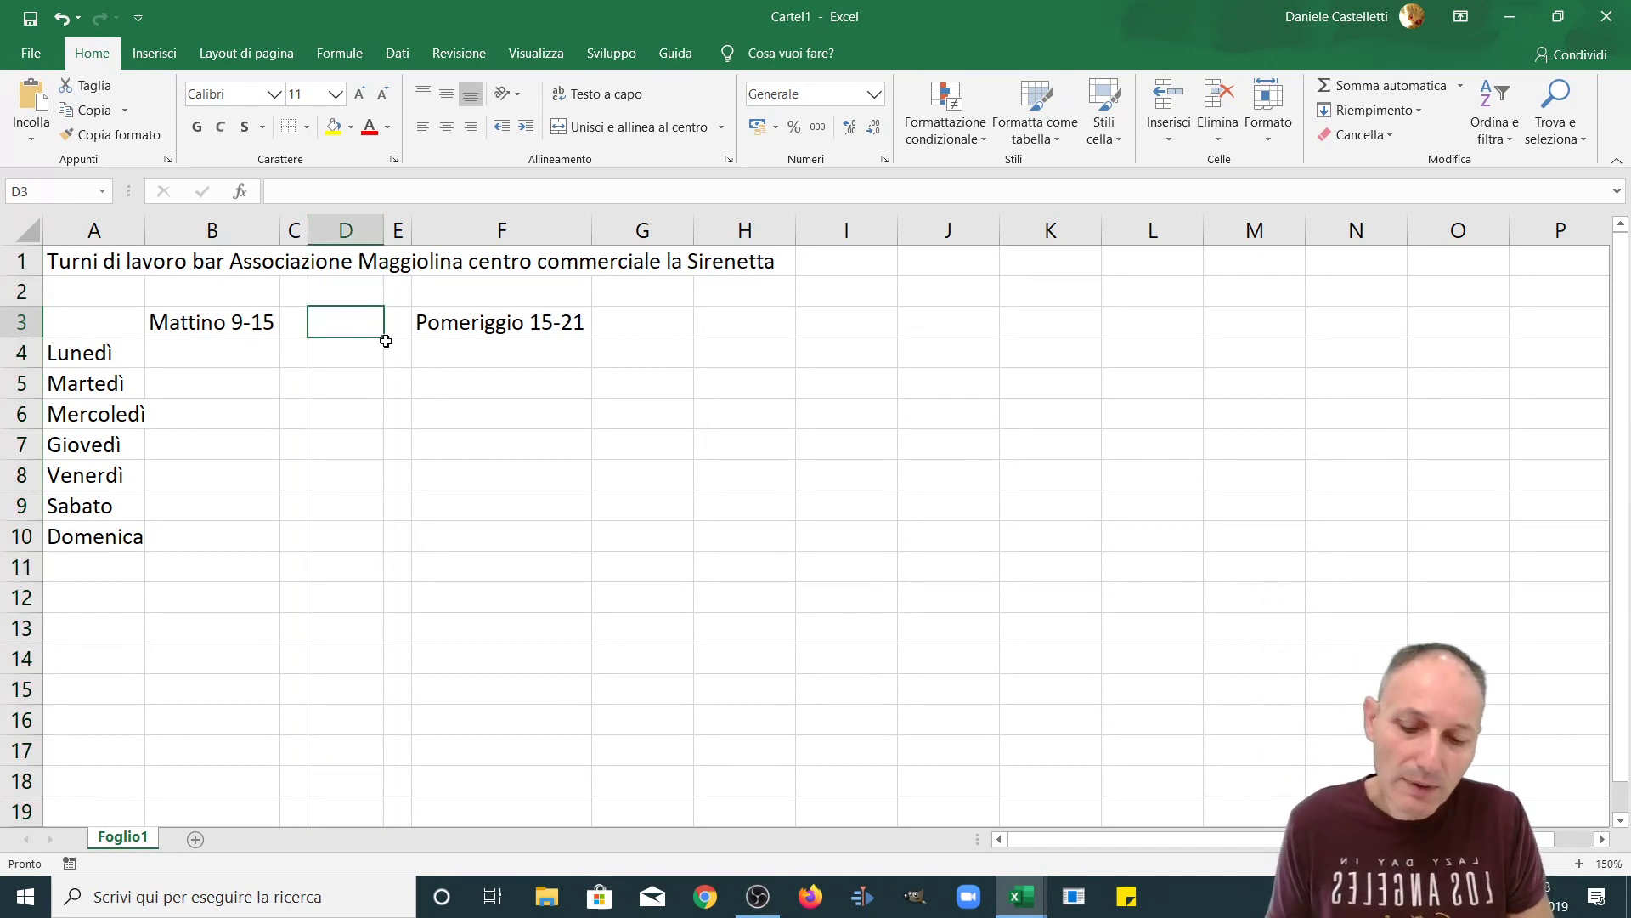
type("P")
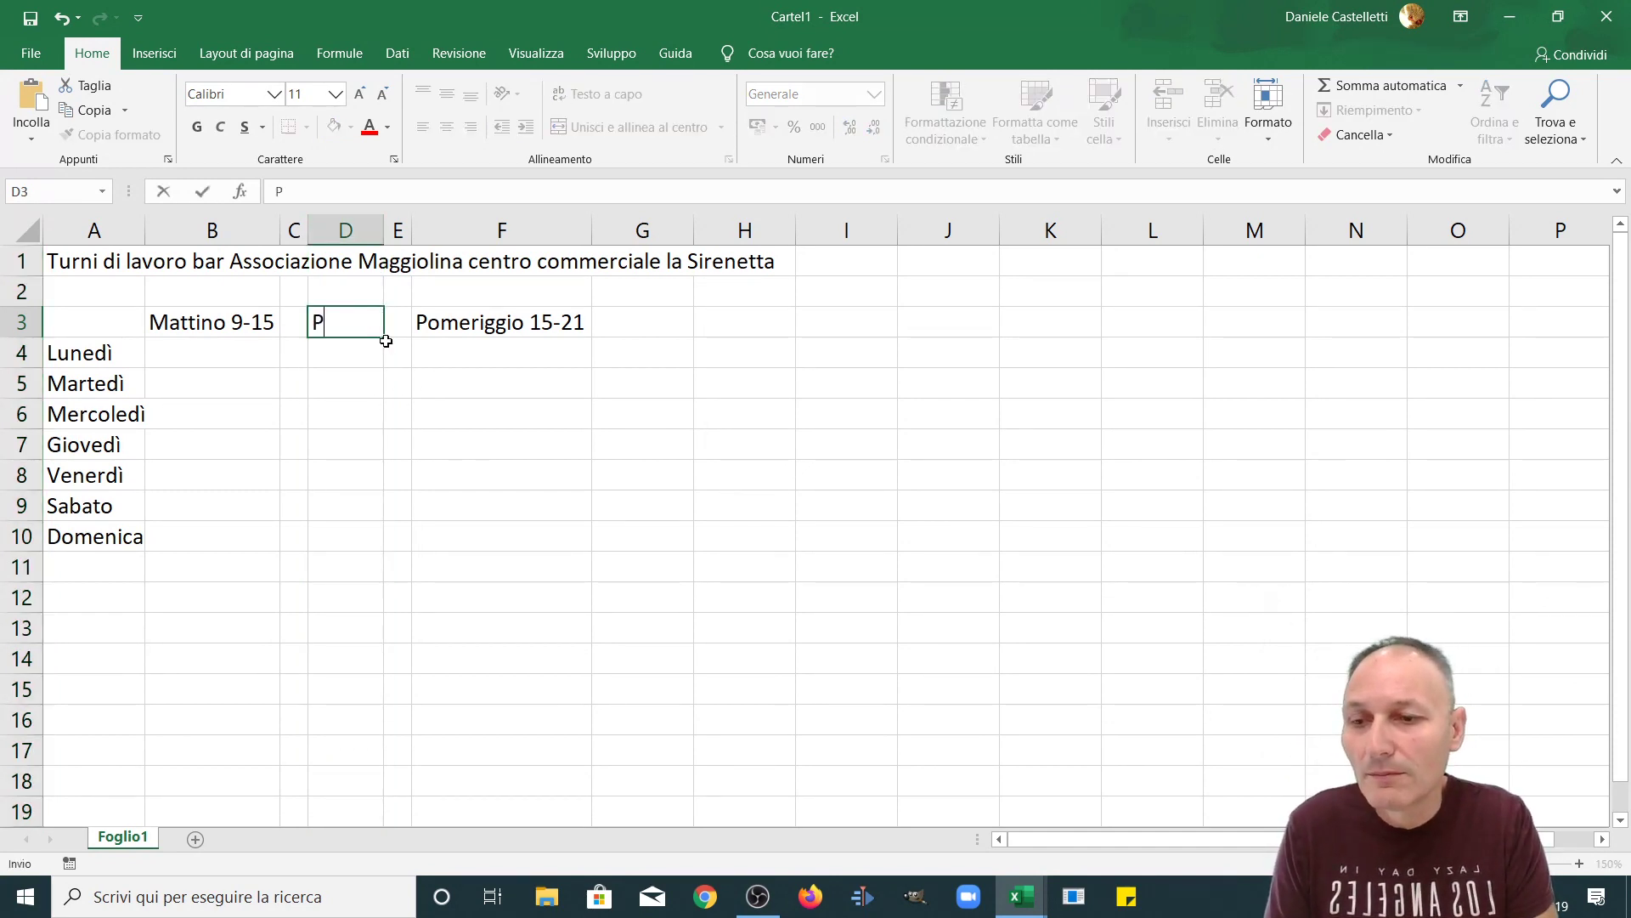
type("ranzo 11-")
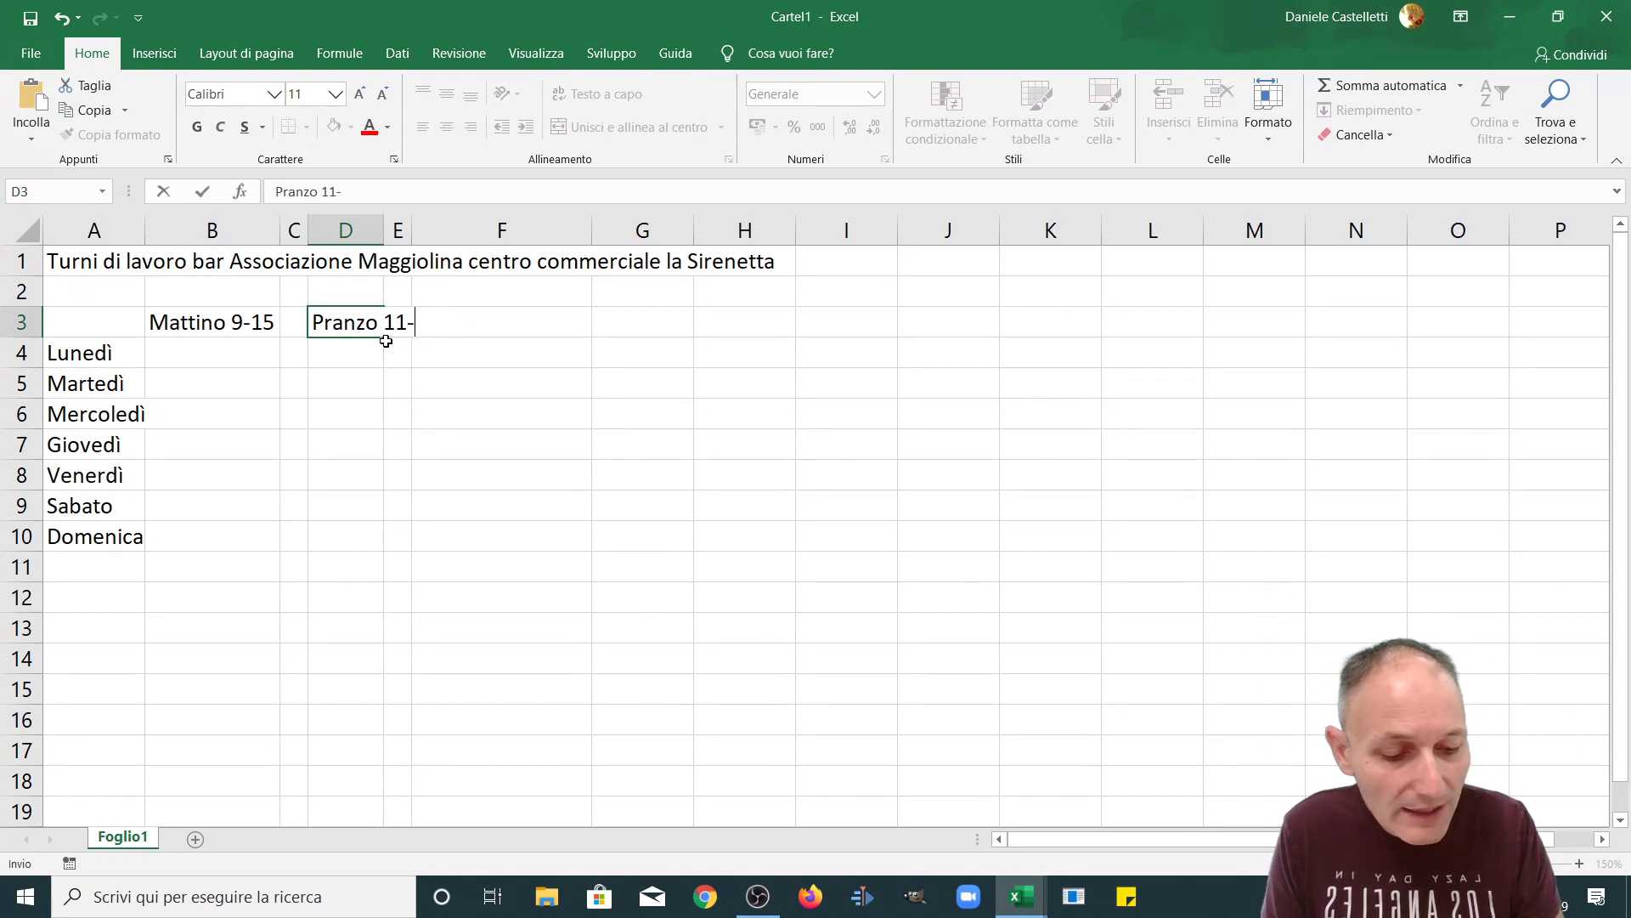
type("17")
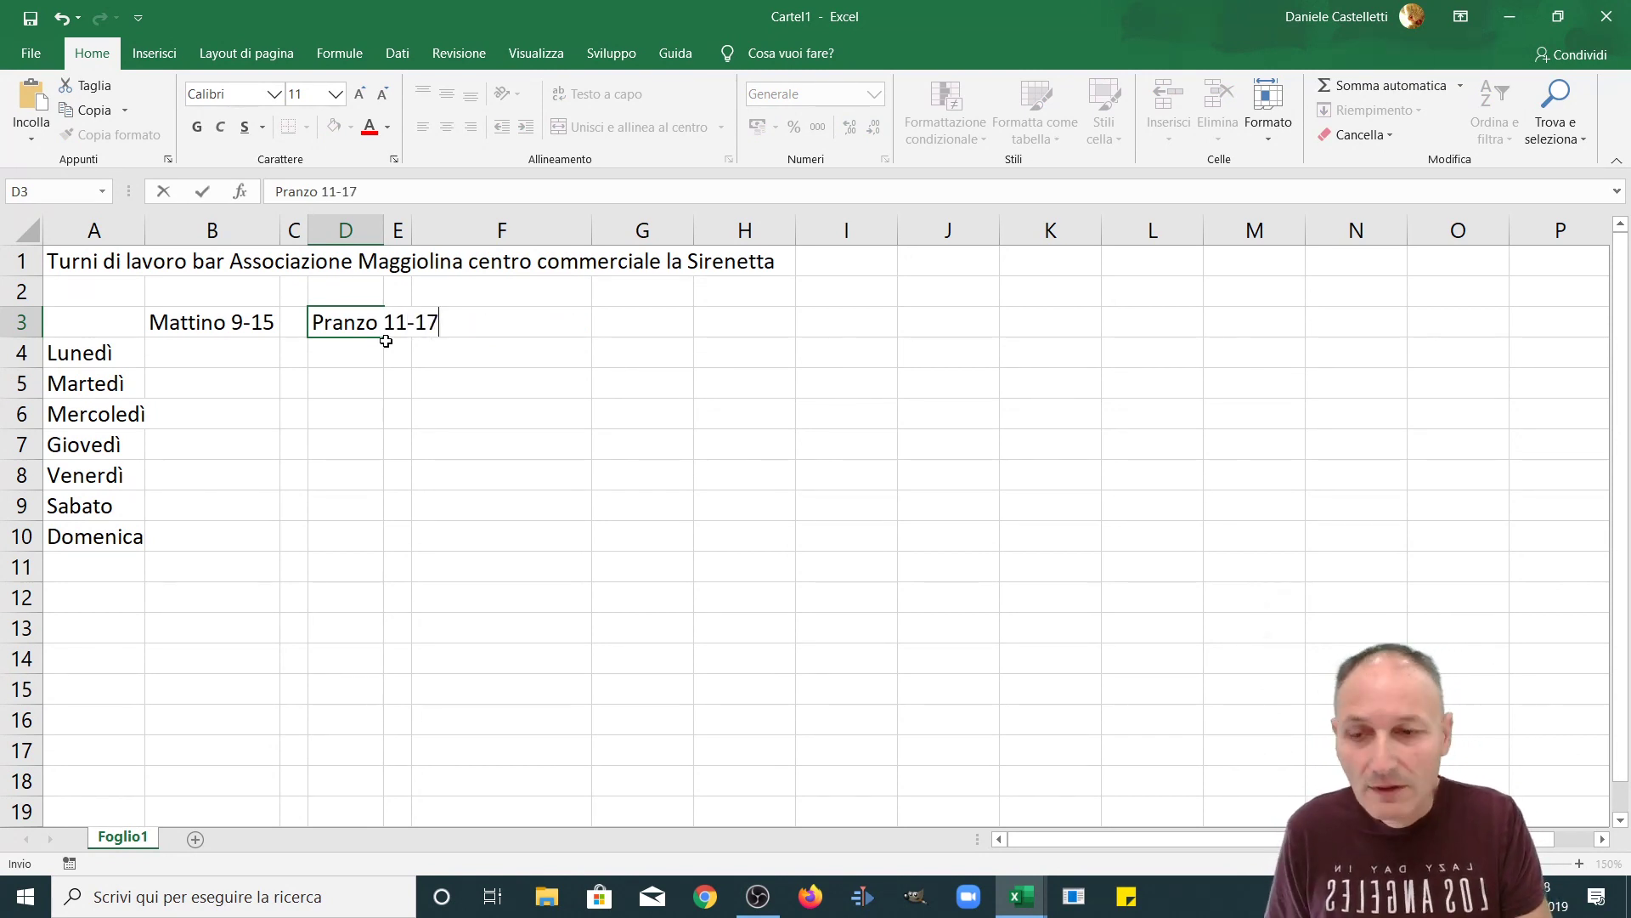
key("Return")
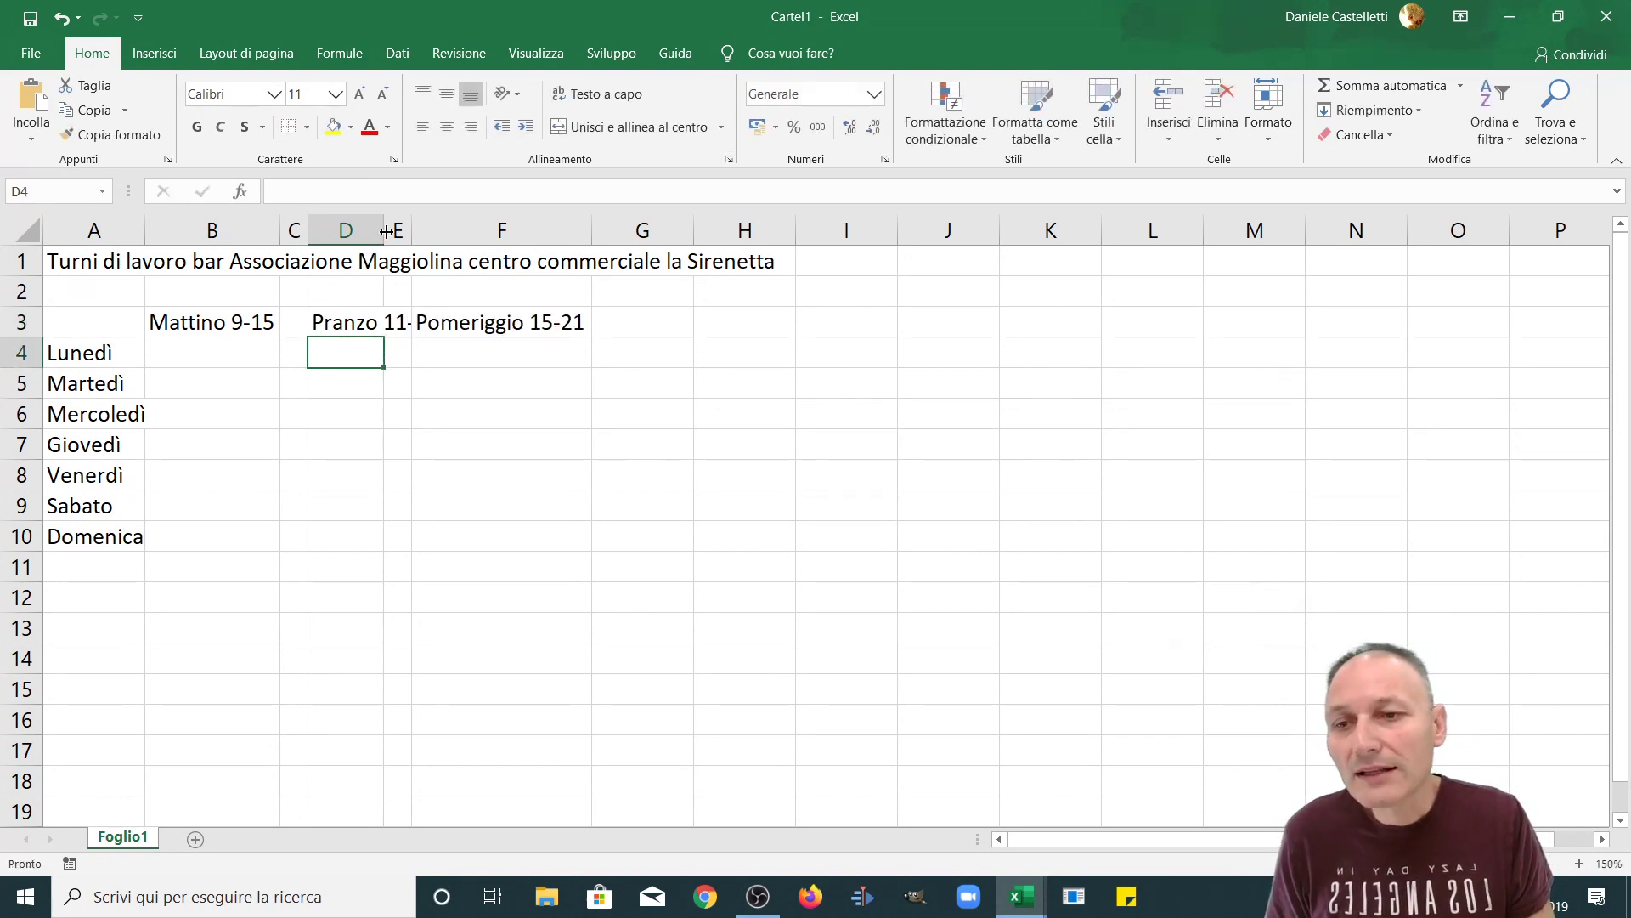
double_click(386, 230)
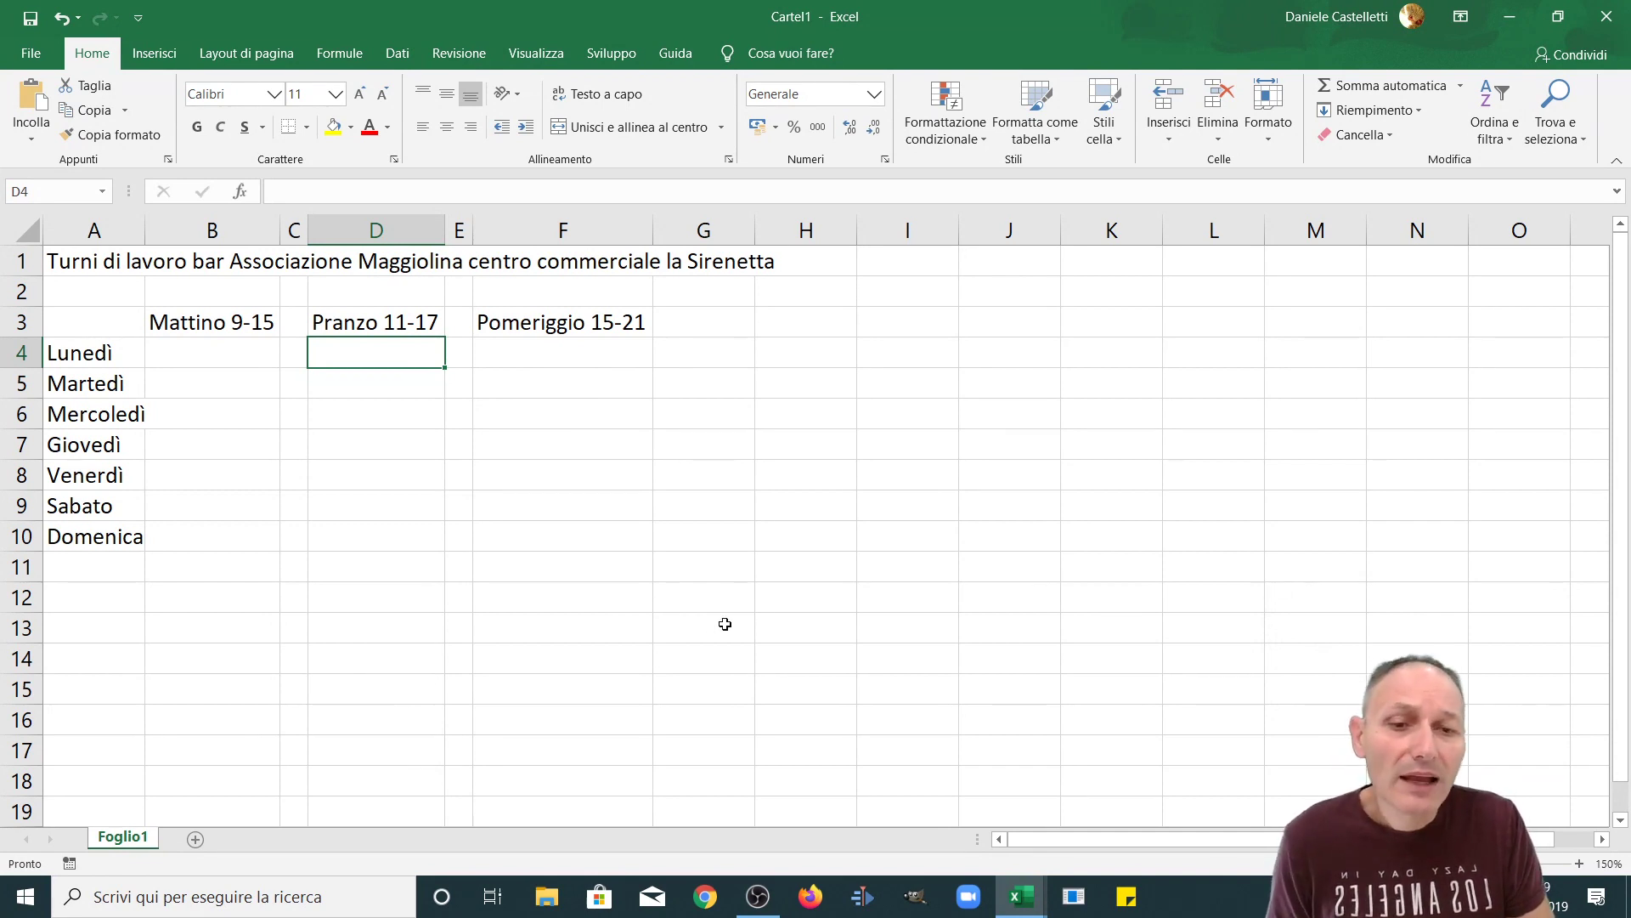
Step: Enter the header 'Personale' in K3 and three staff names in K4 to K6
left_click(1066, 328)
type("P")
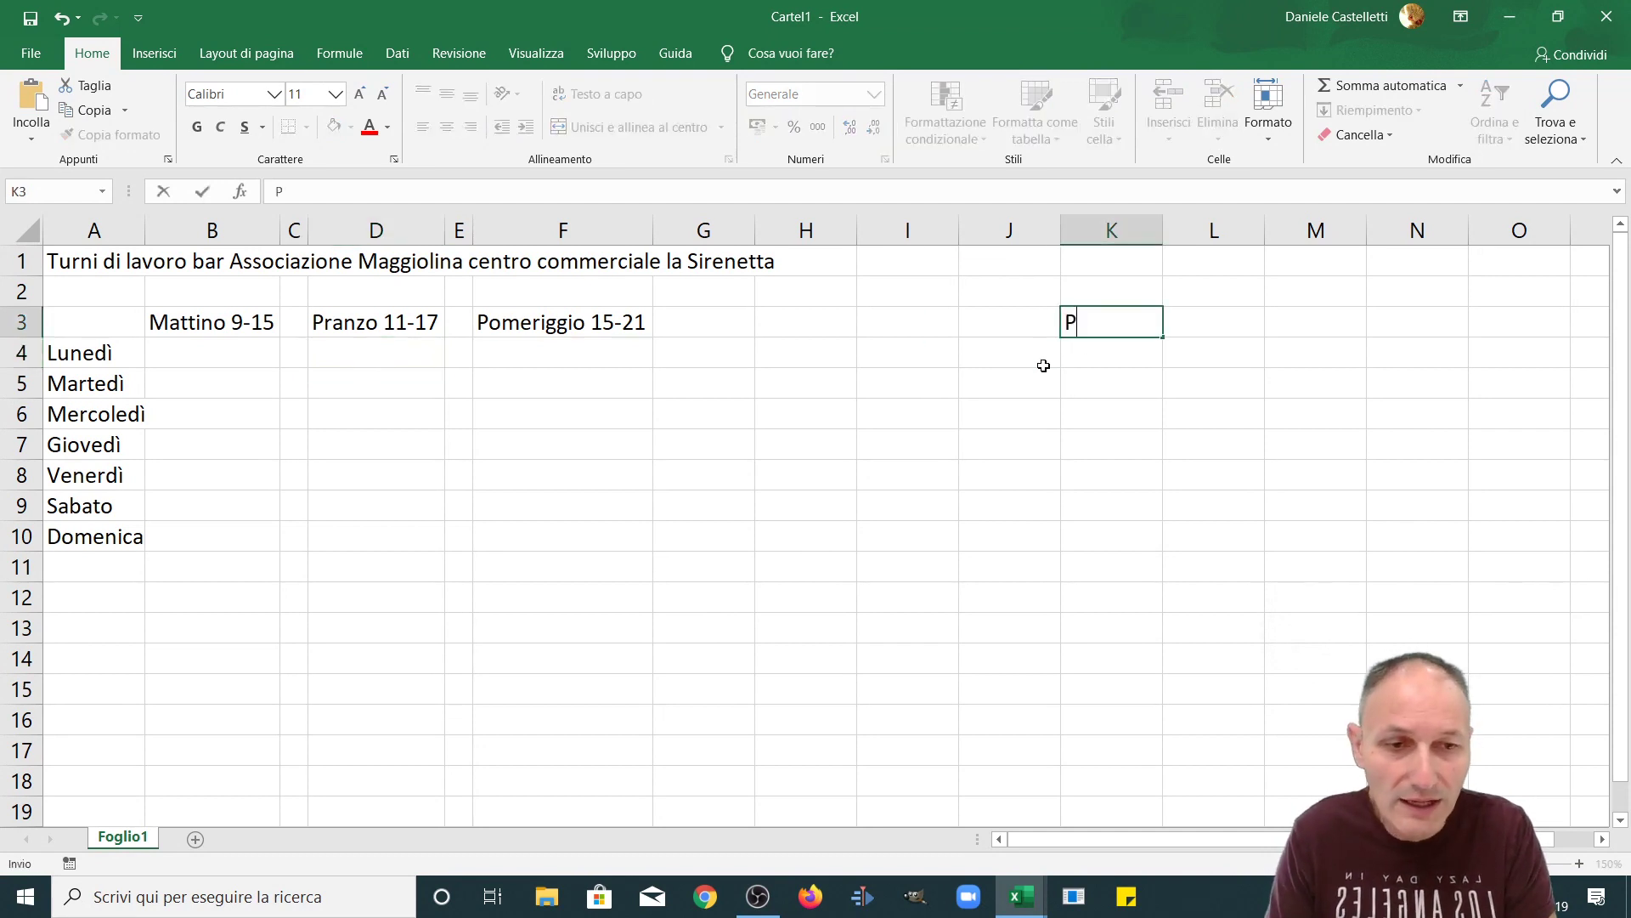
type("ersonale")
key("Return")
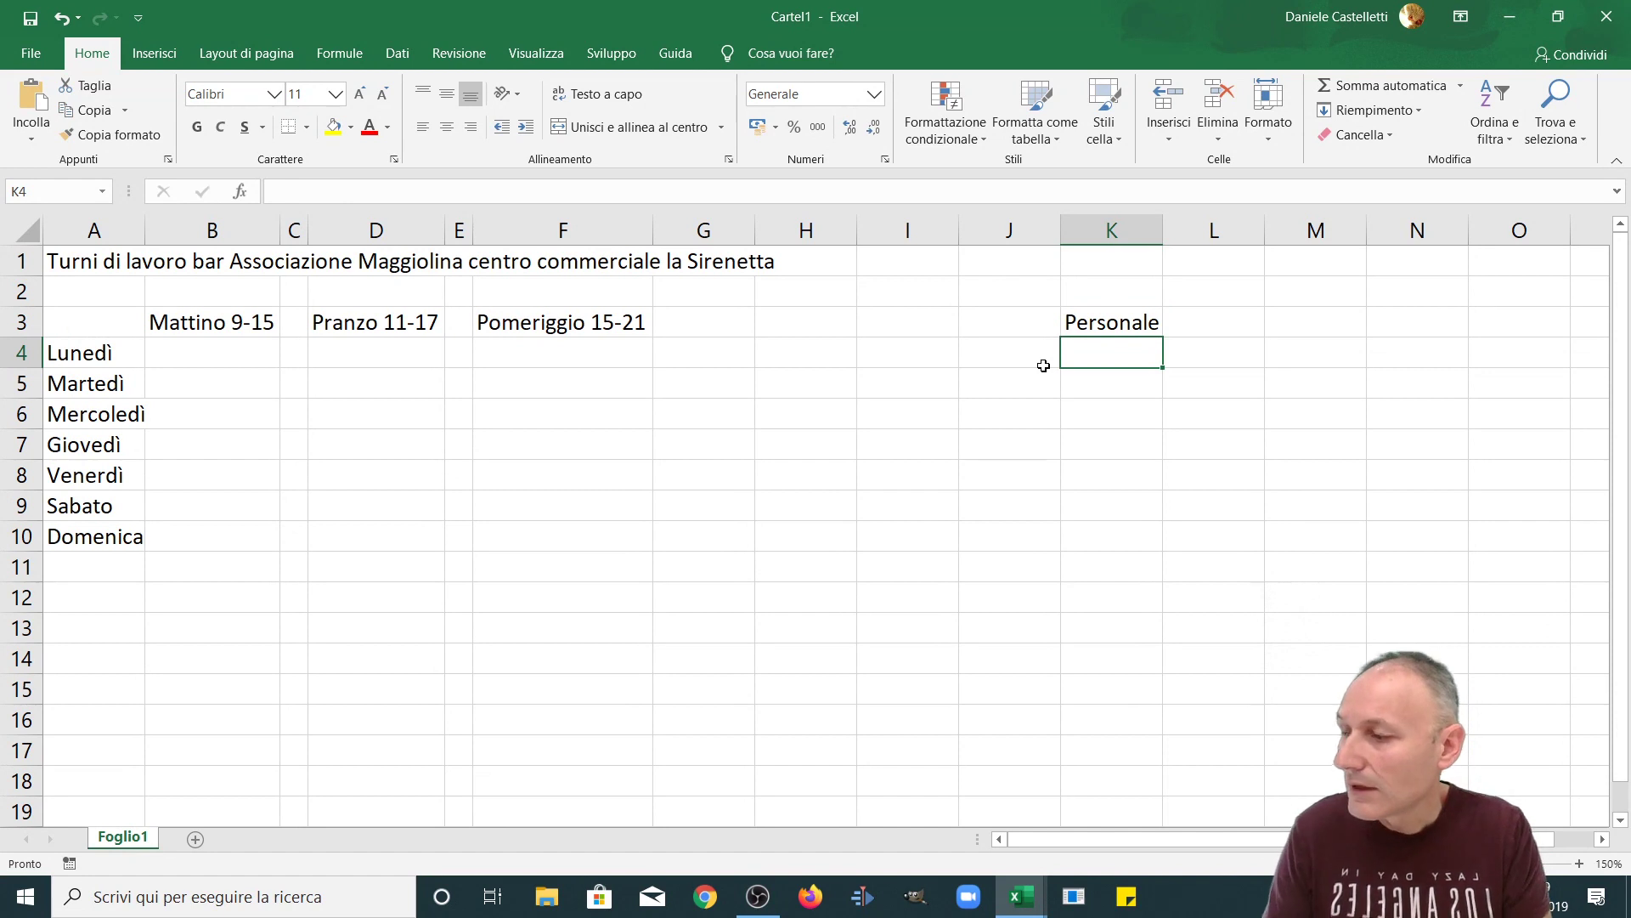
type("Mar")
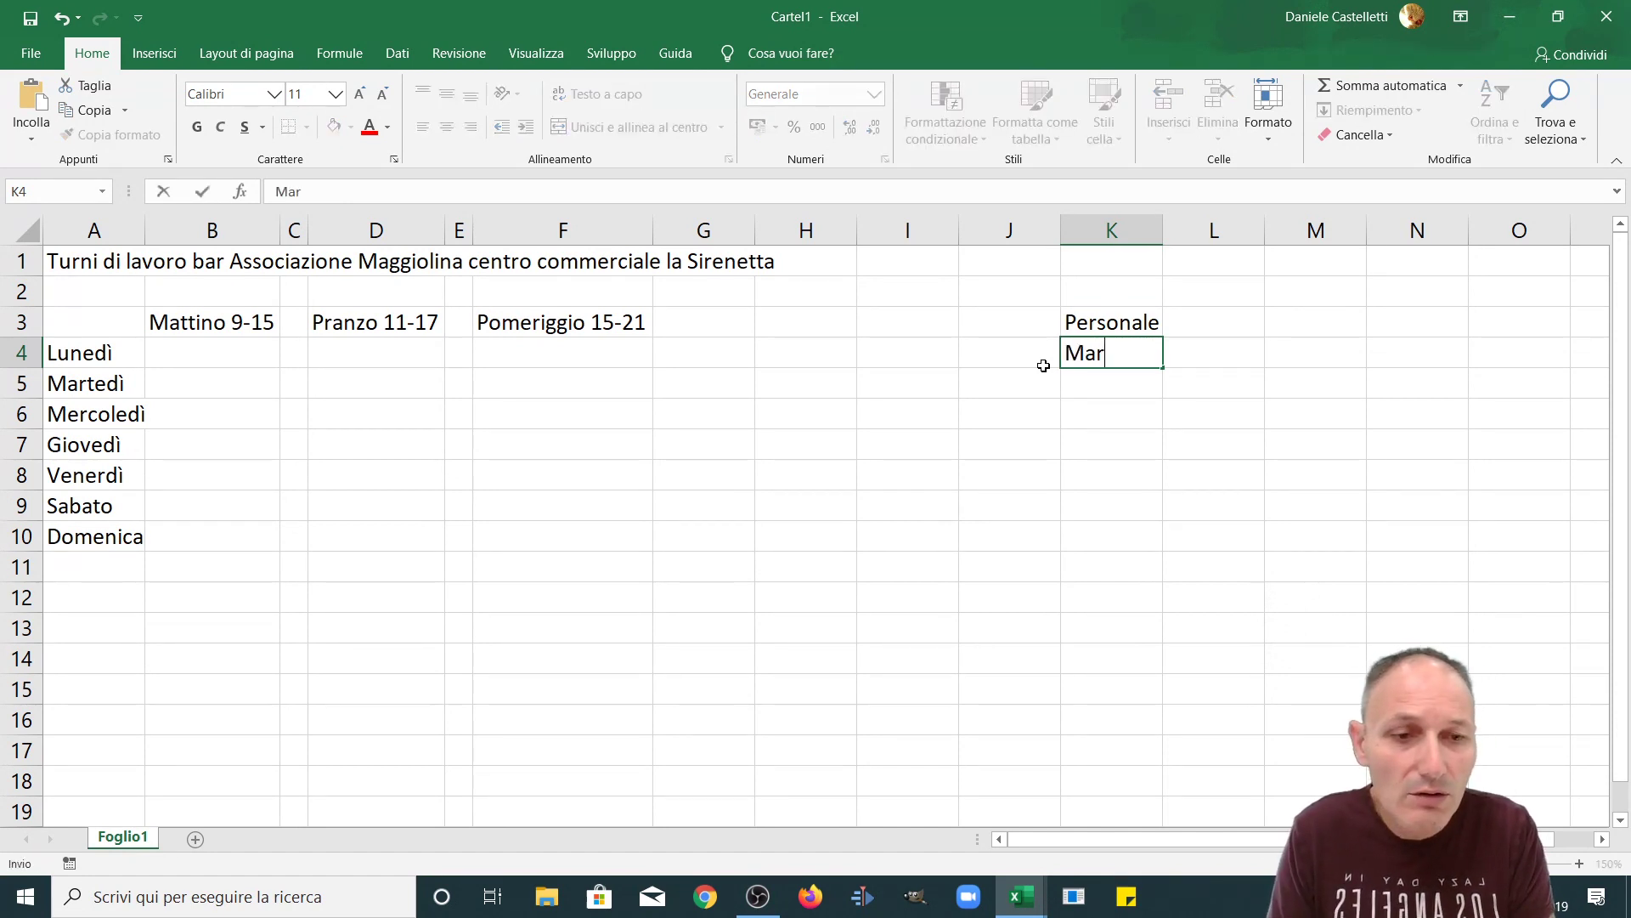
type("ta")
key("Return")
type("P")
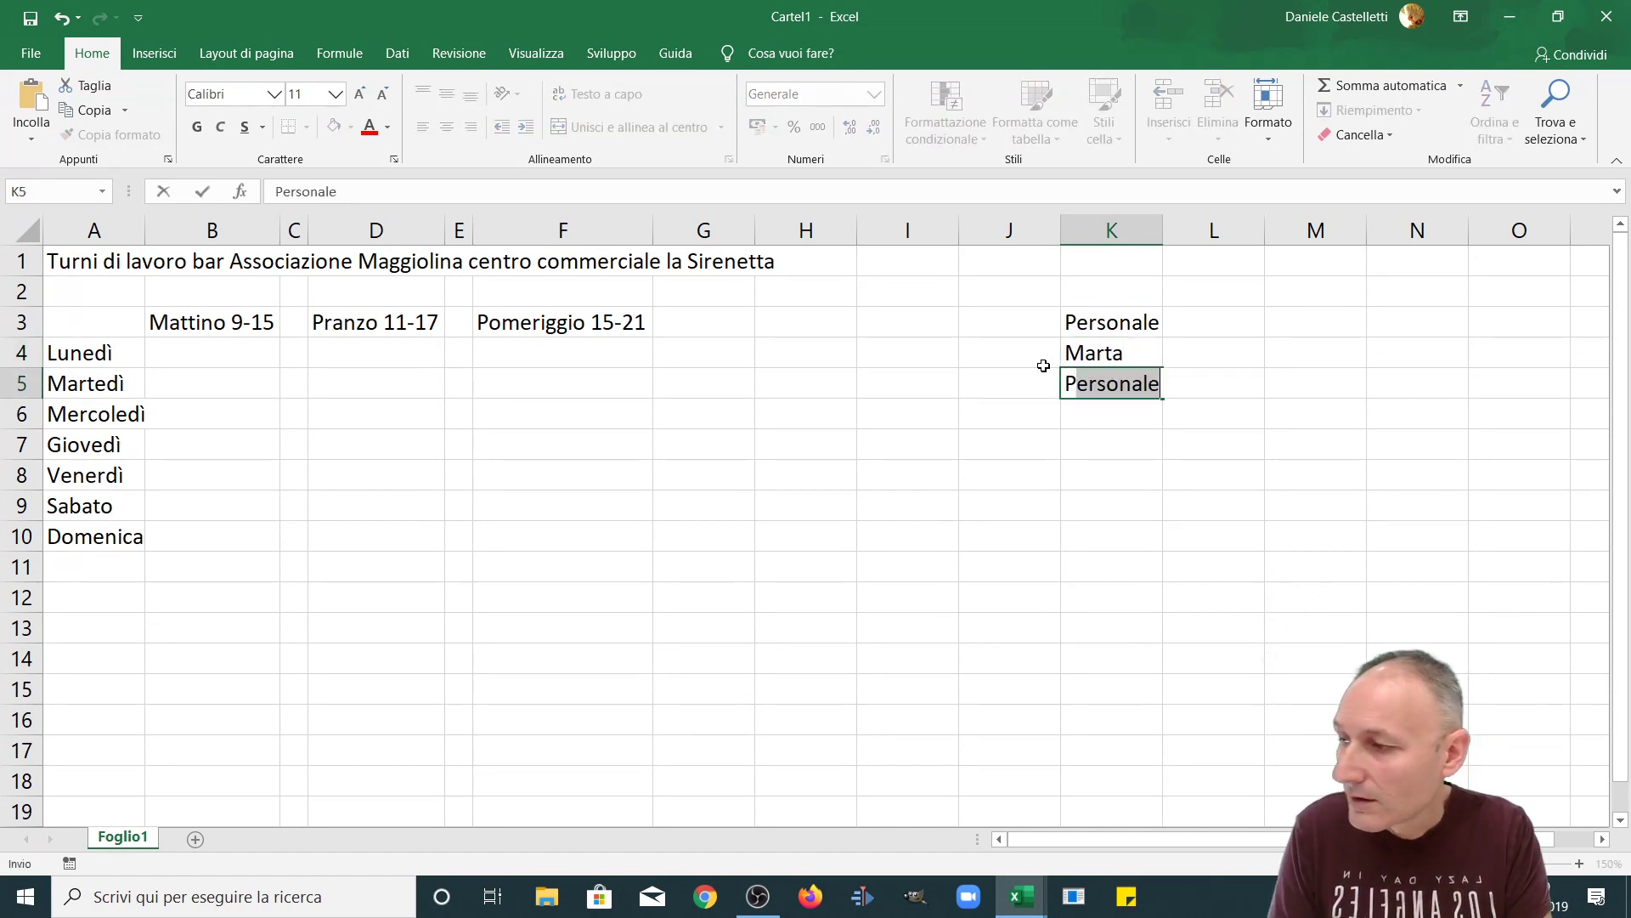
type("aola")
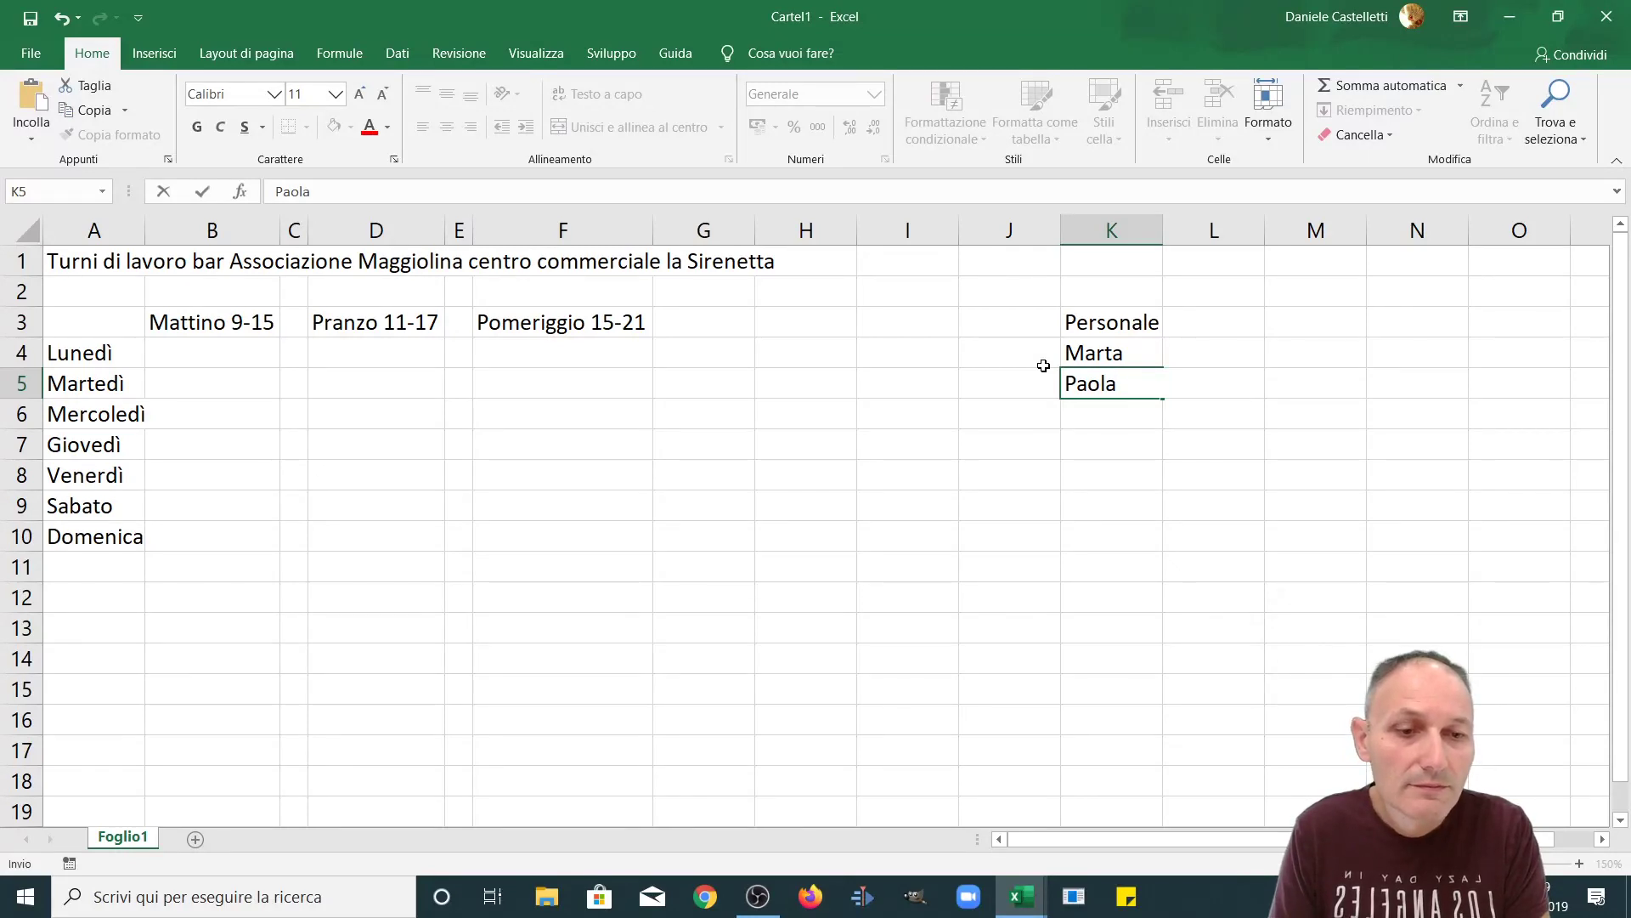
key("Return")
type("Gianlu")
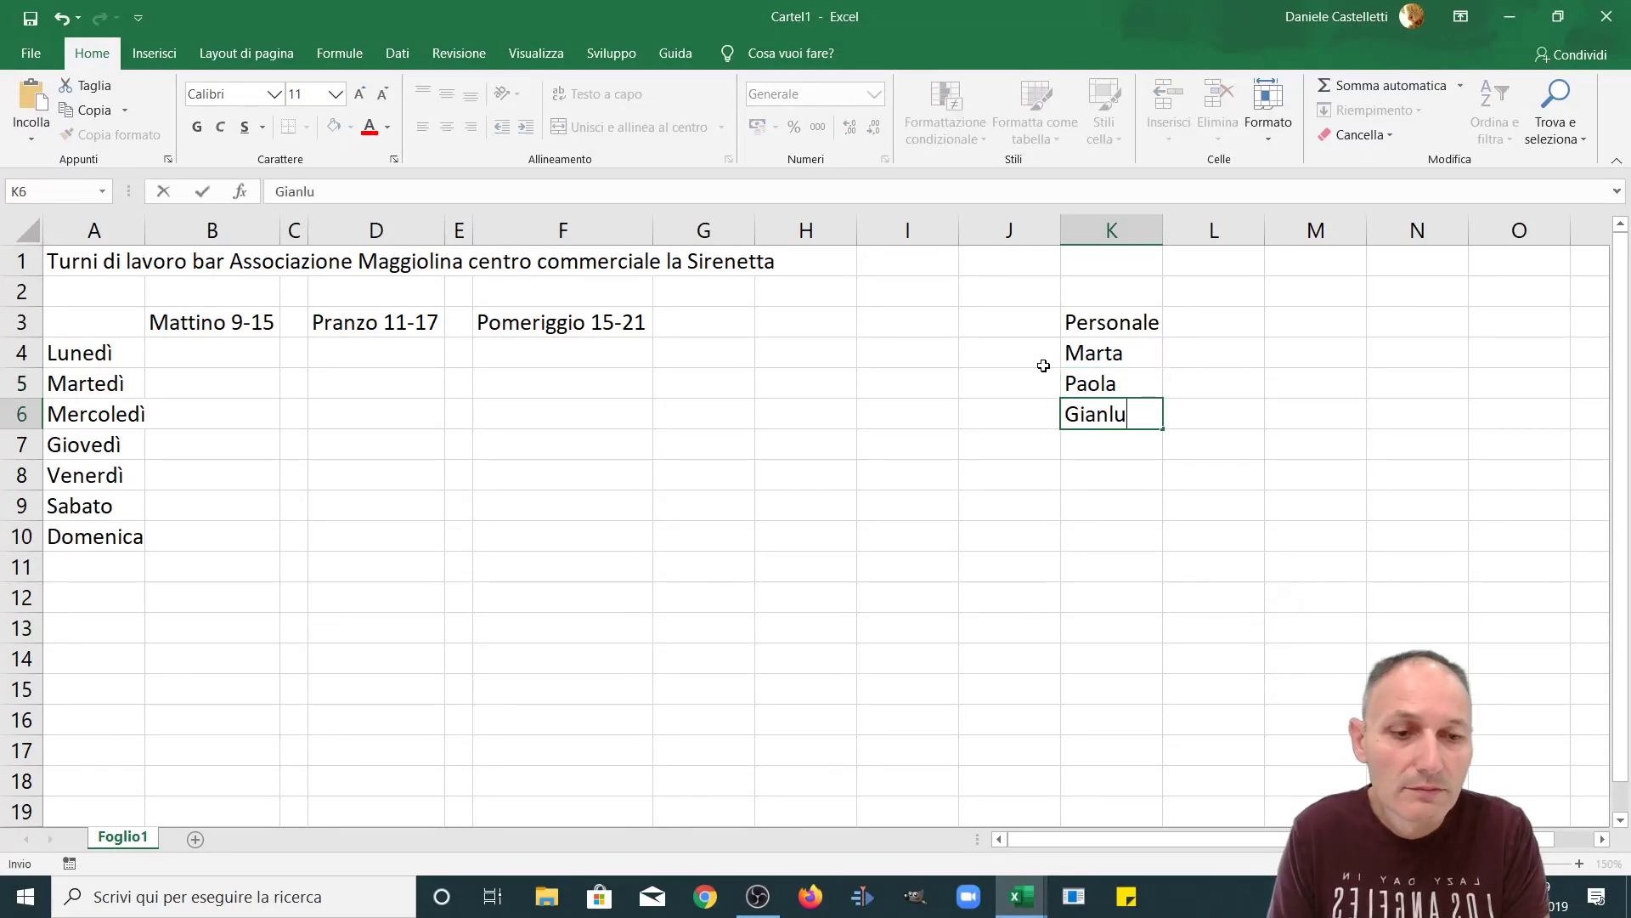
type("ca")
key("Return")
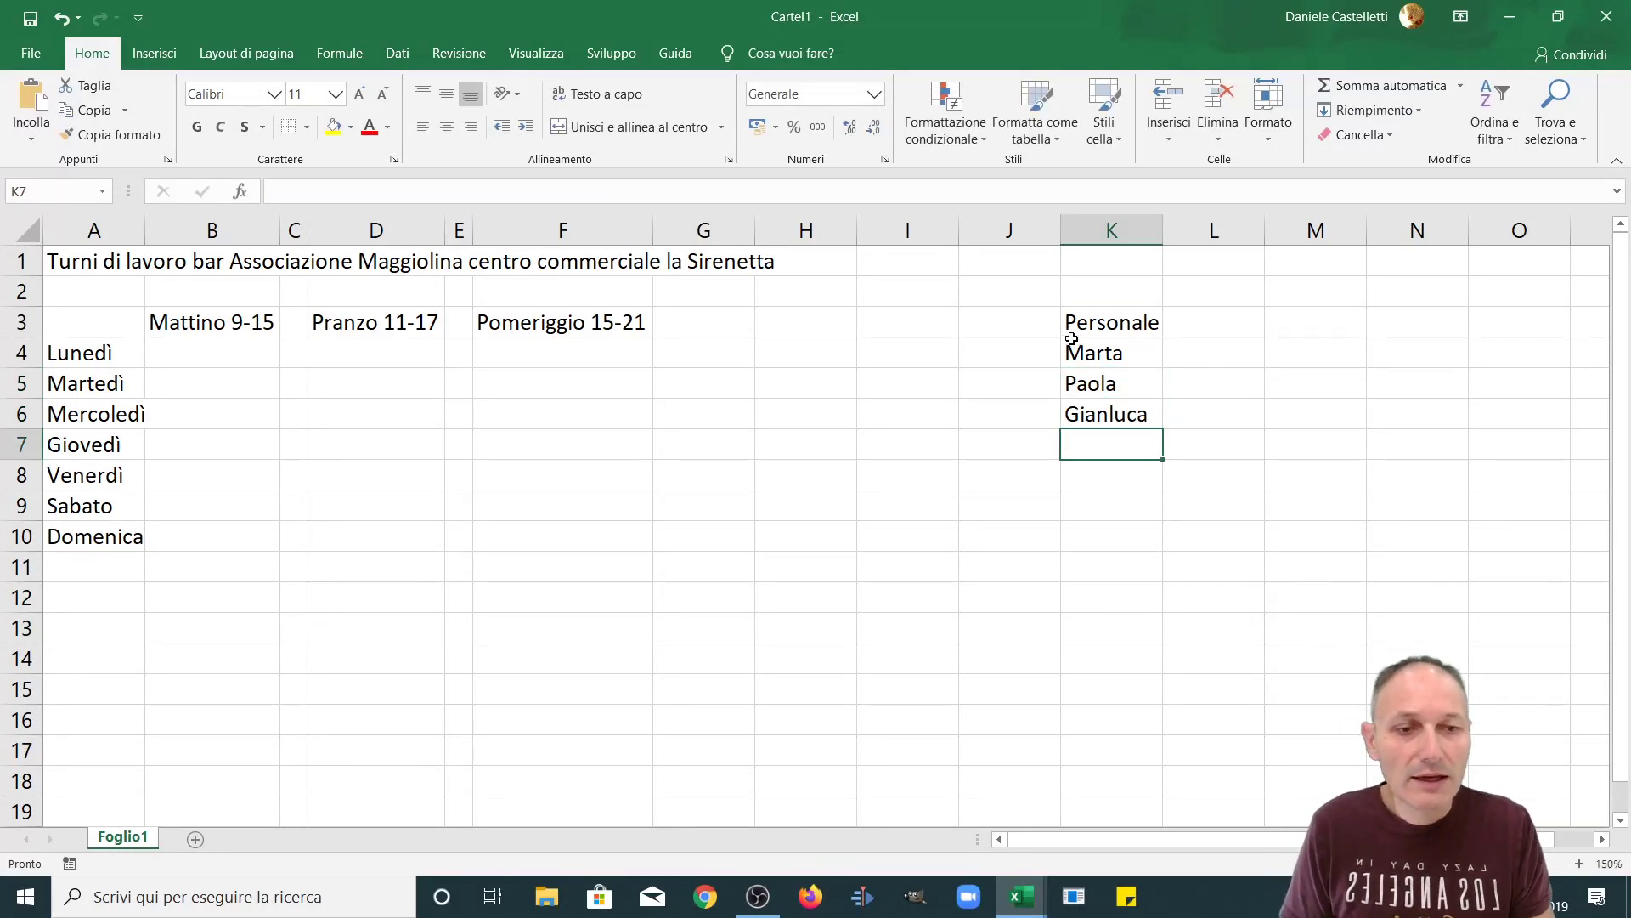
Step: Make K3, the row 3 shift headers and the weekdays in A4:A10 bold
left_click(1072, 326)
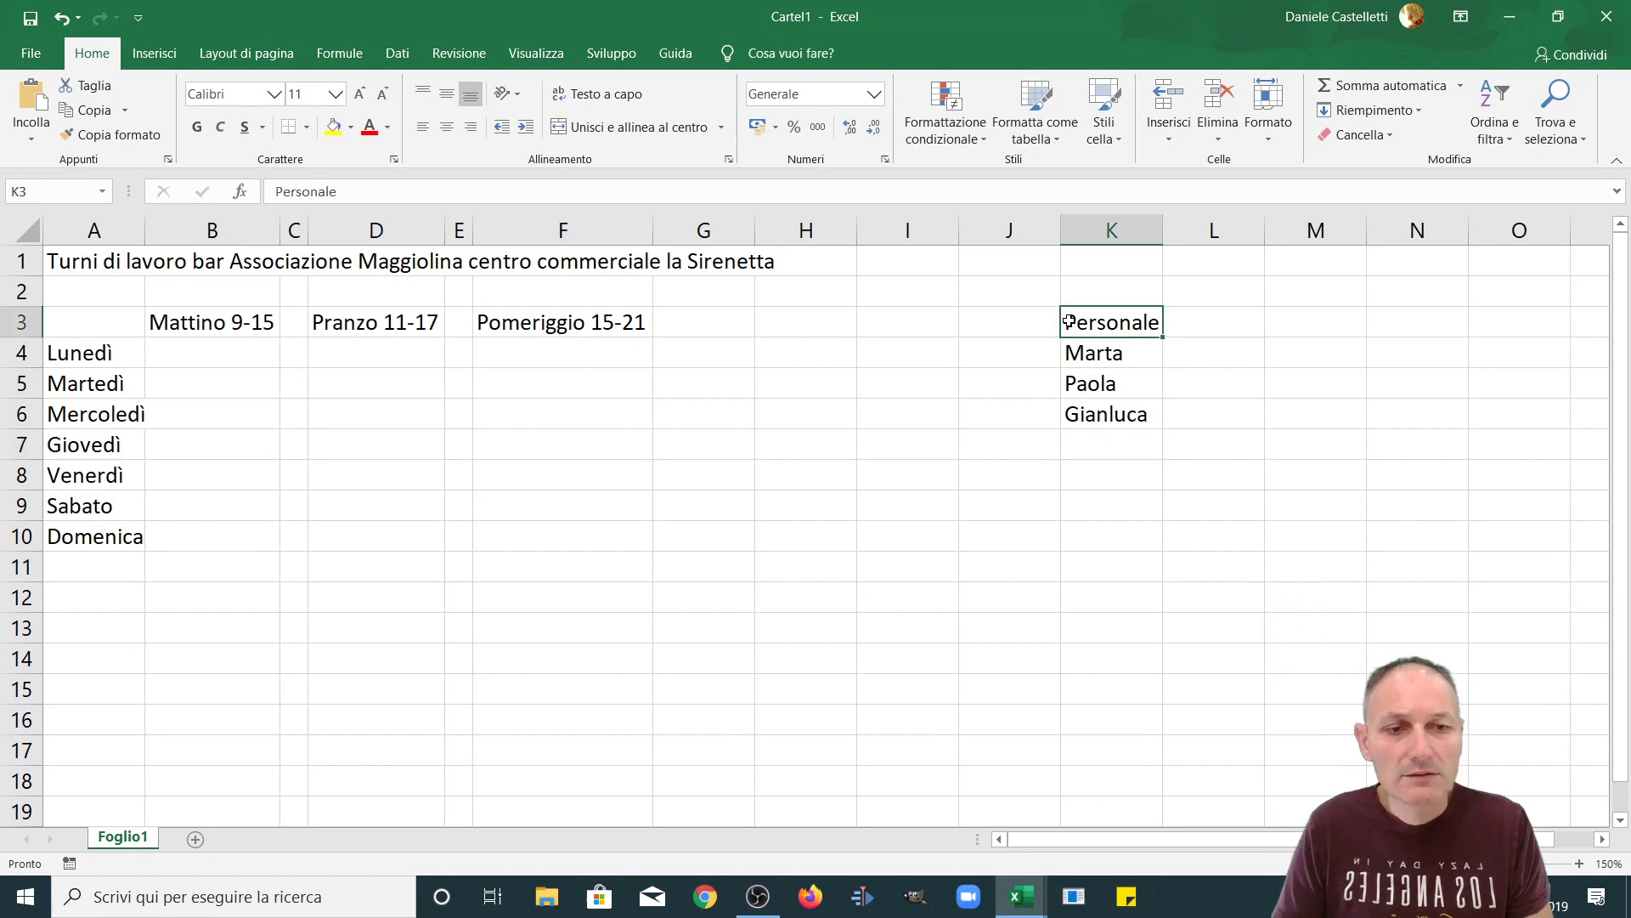
left_click(196, 128)
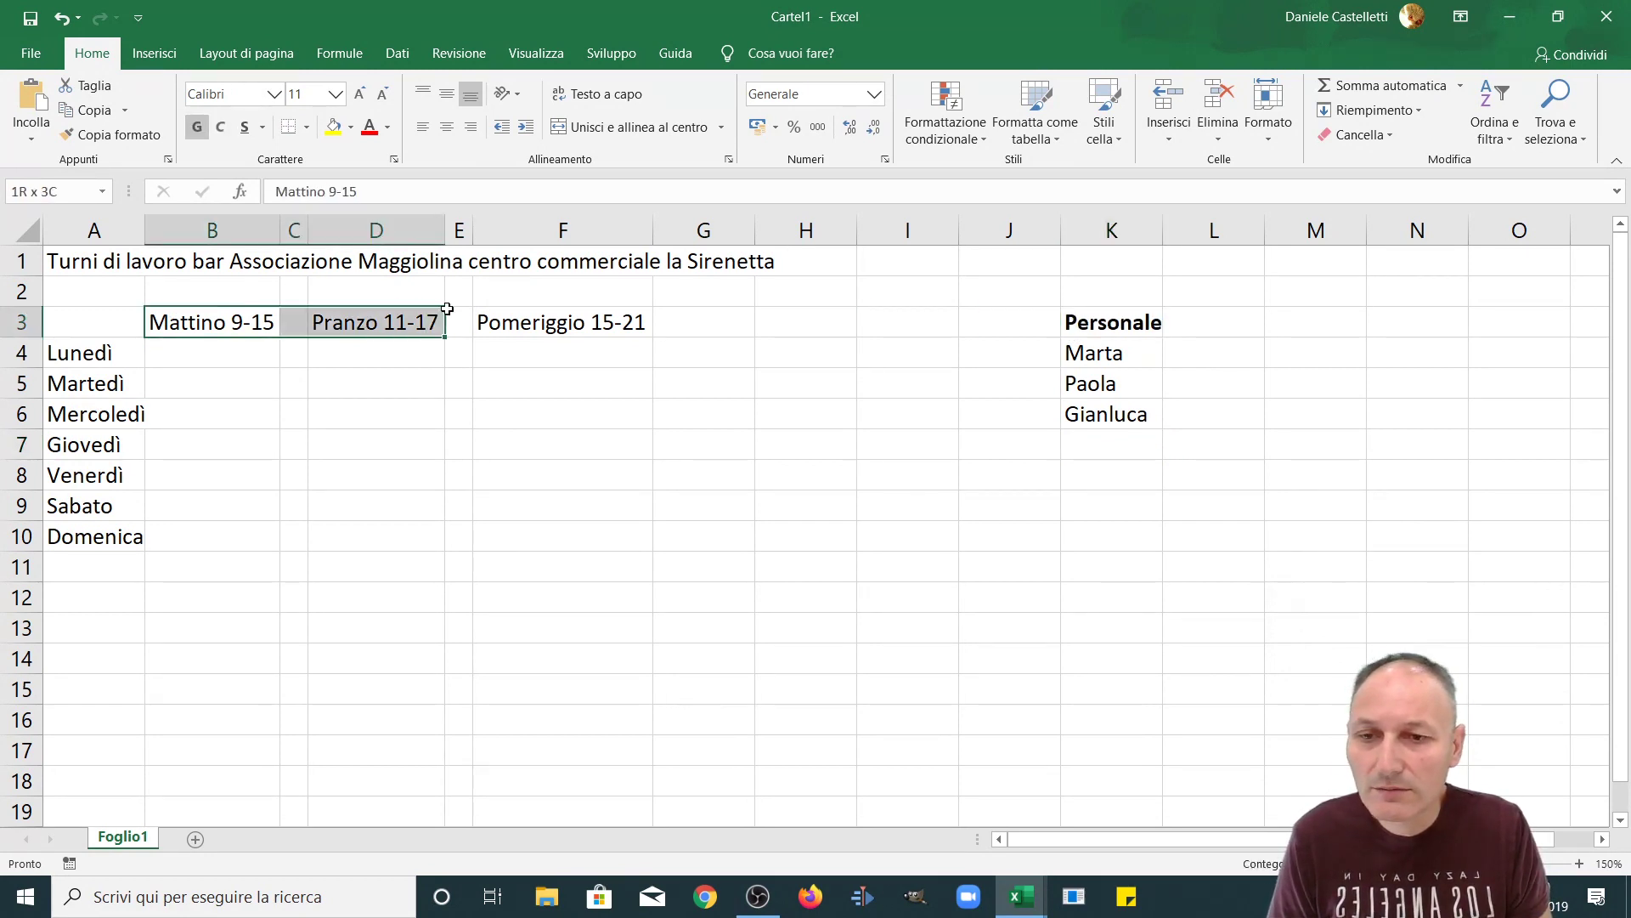
left_click_drag(173, 315, 595, 322)
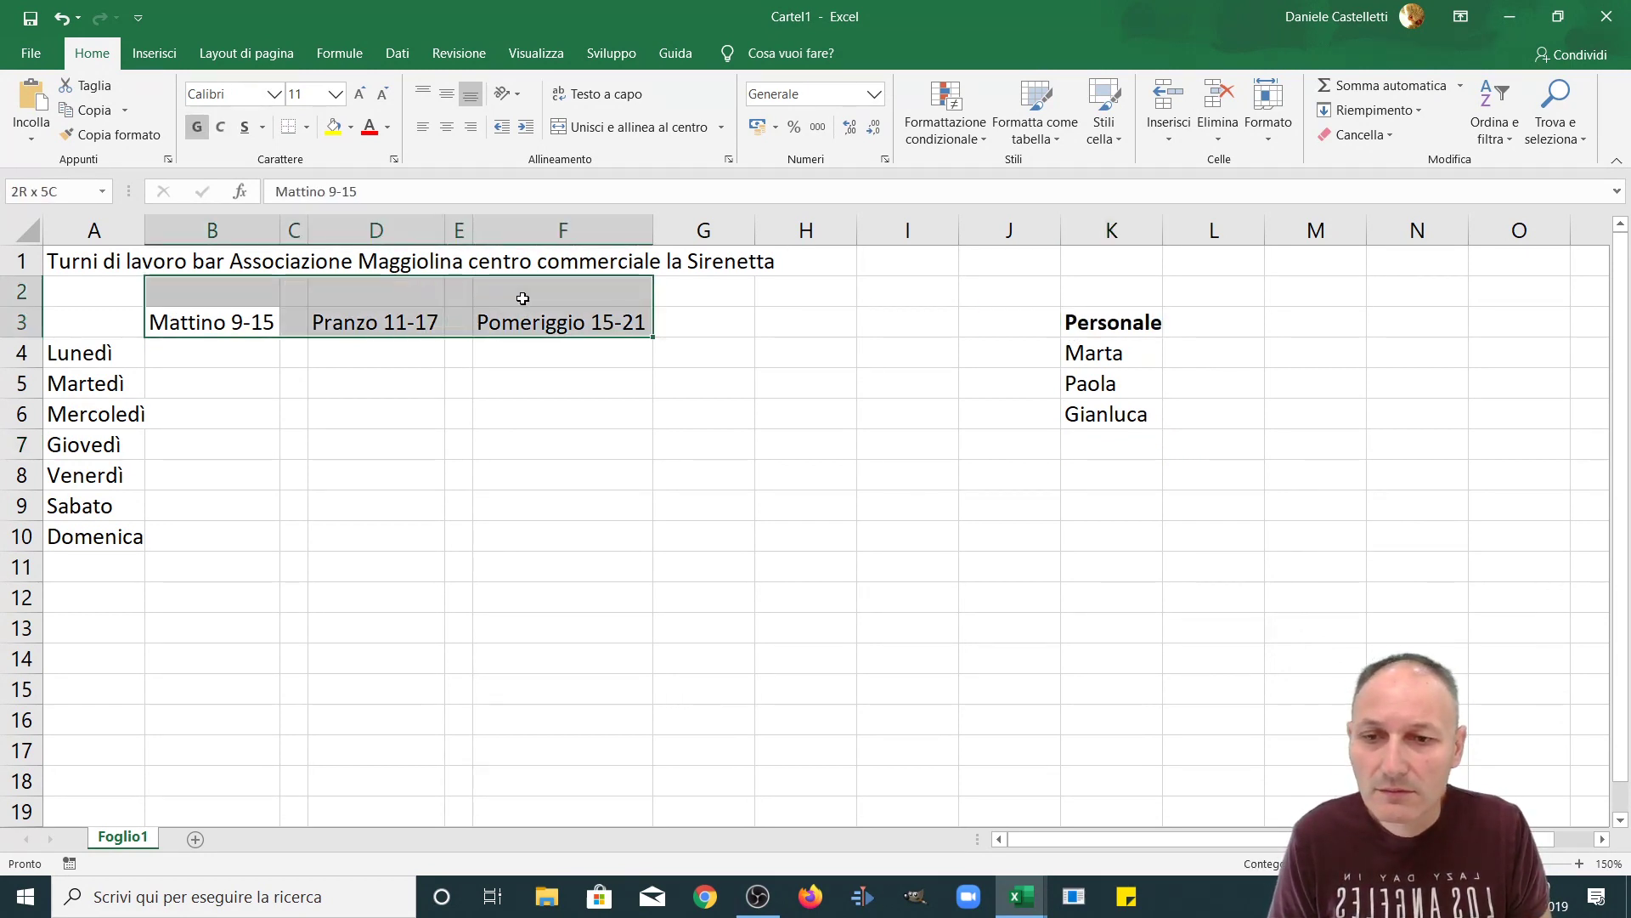
left_click(197, 128)
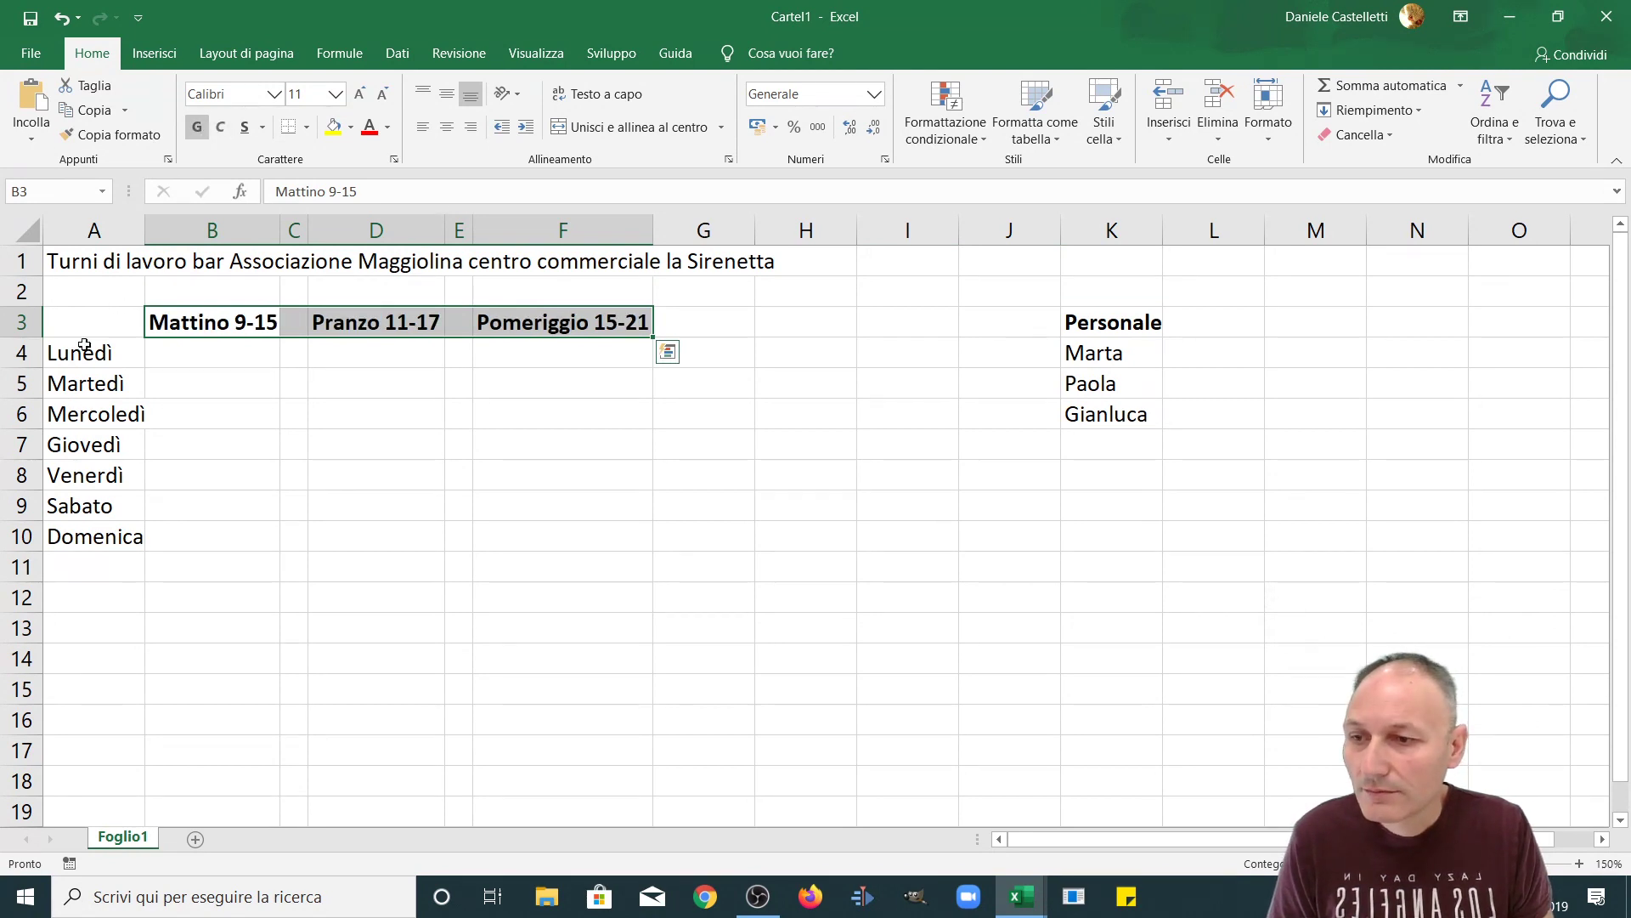
left_click_drag(84, 345, 85, 536)
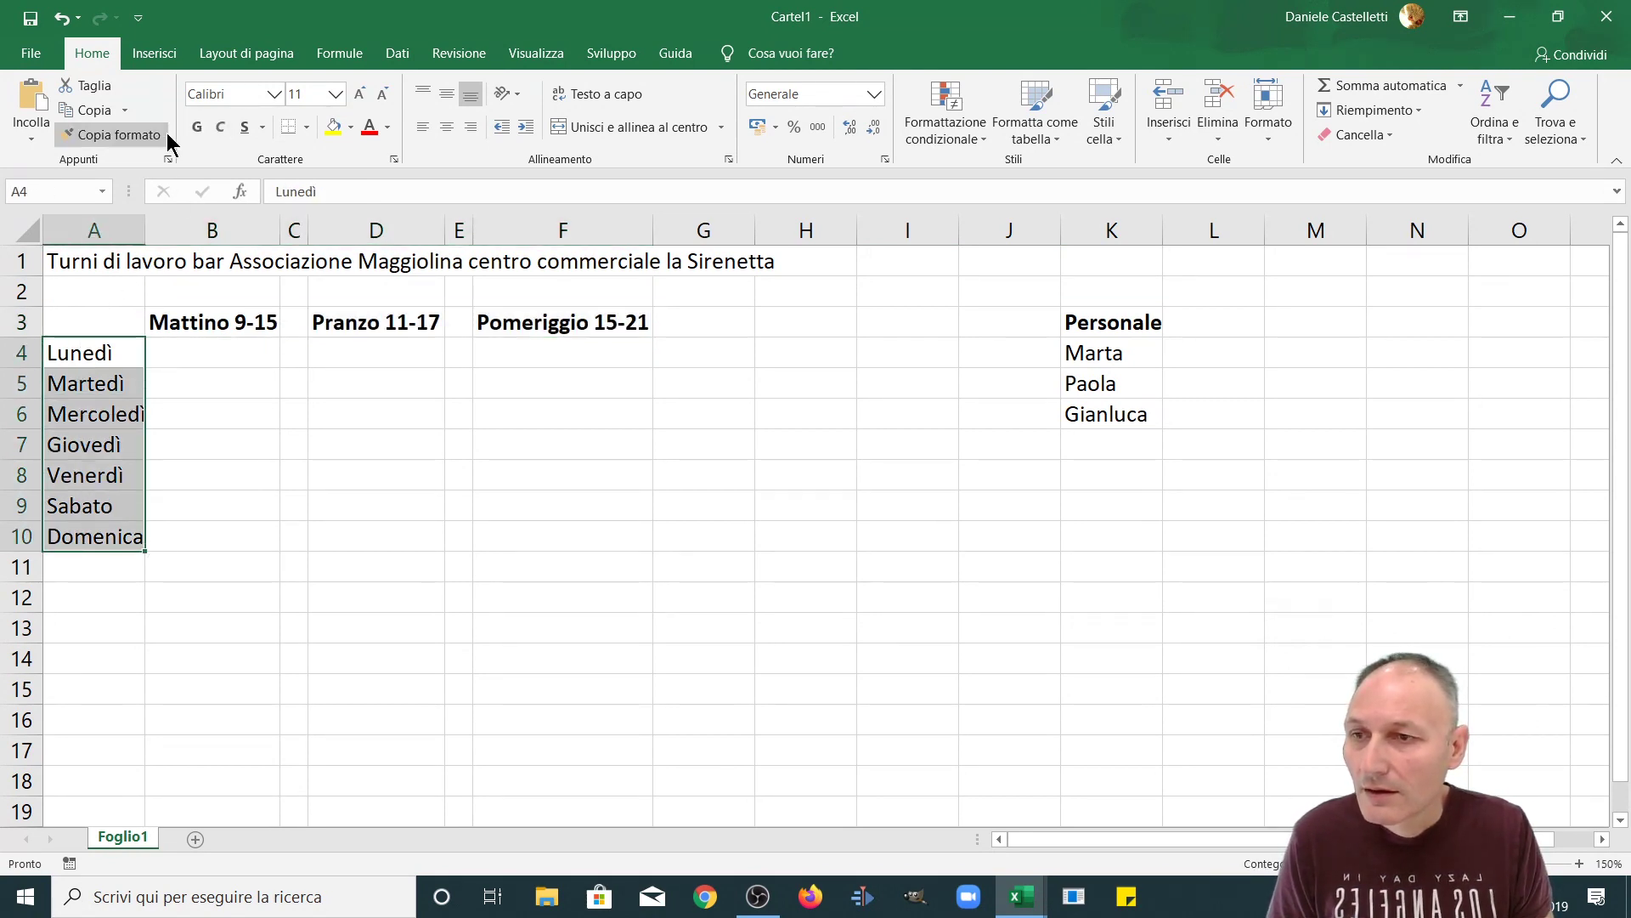
left_click(197, 127)
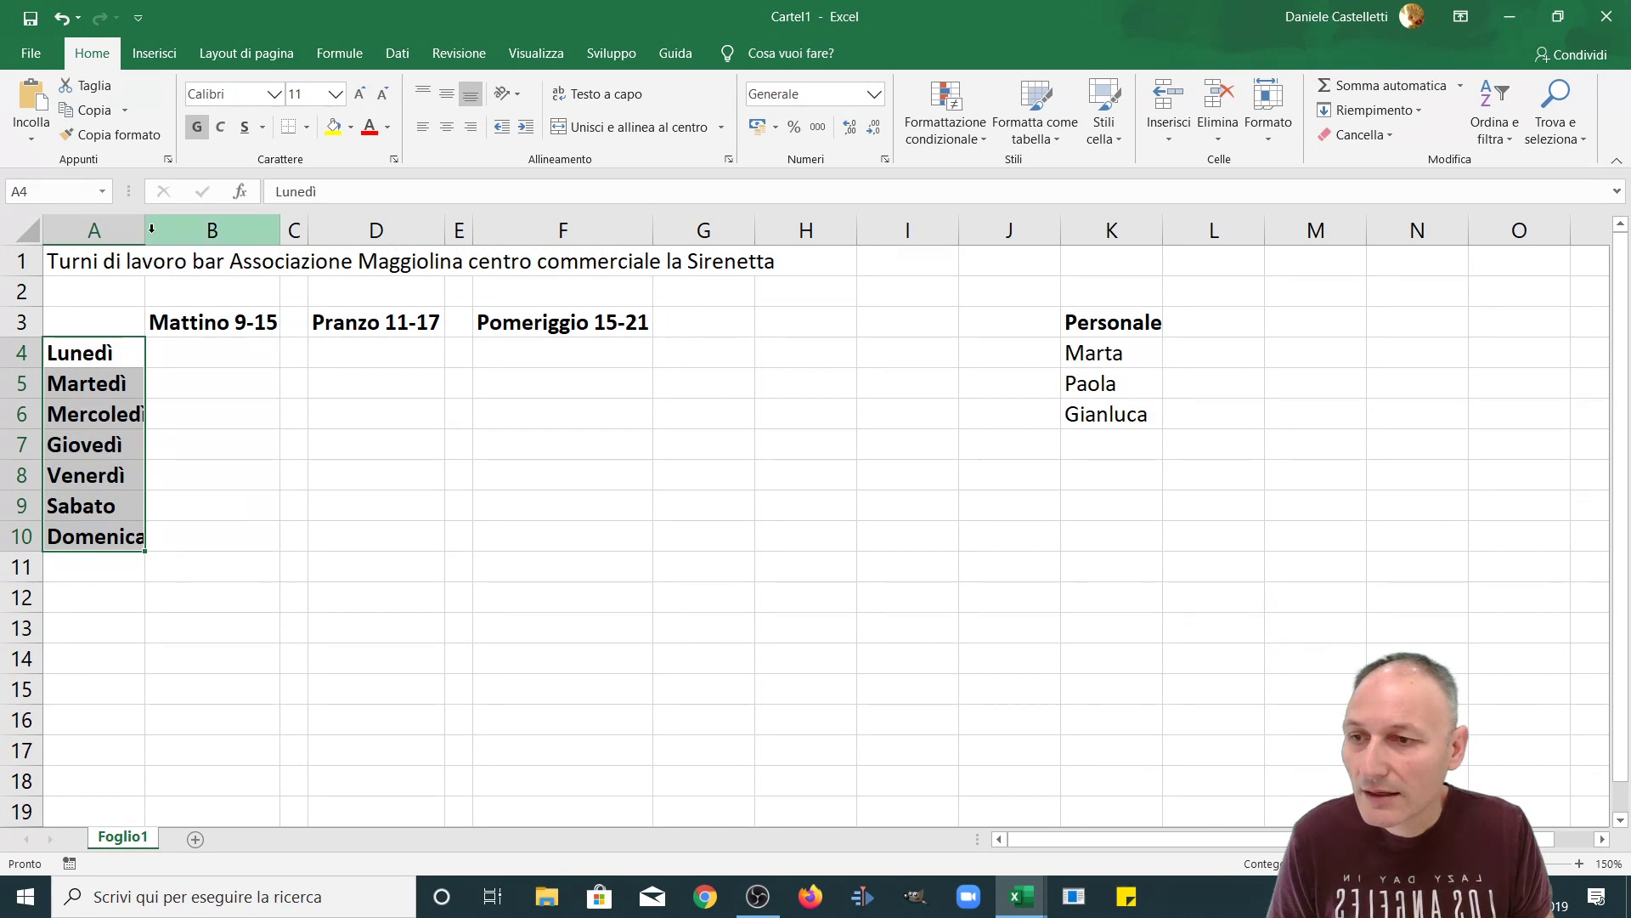
Step: Widen column A and make the A1 title bold at font size 16
left_click_drag(141, 232, 177, 233)
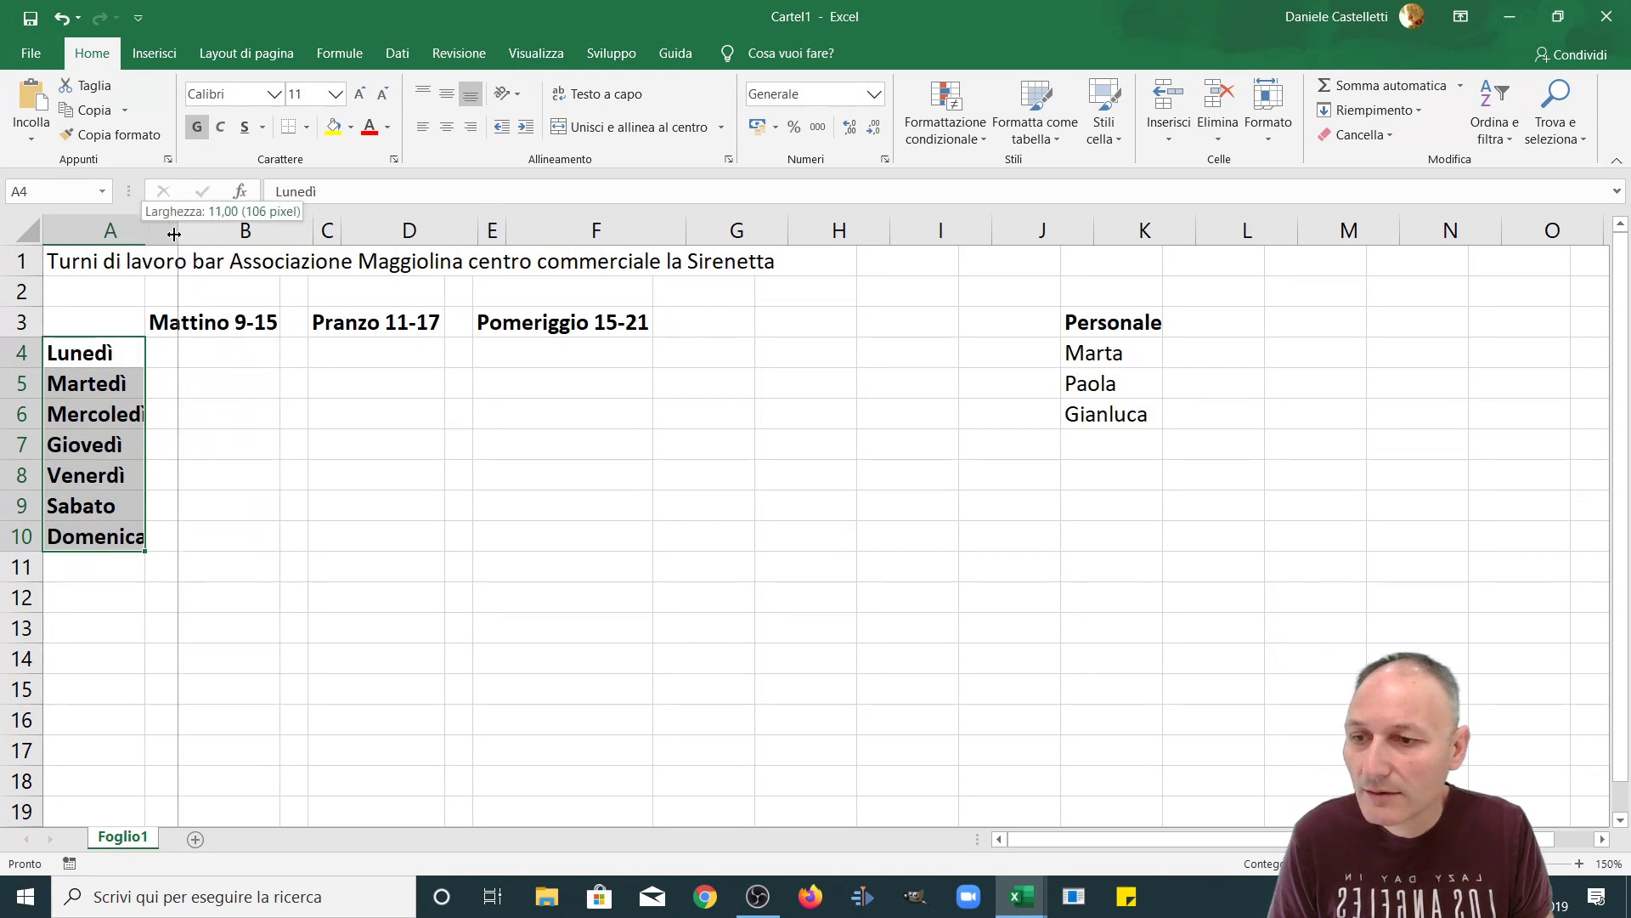
left_click(83, 259)
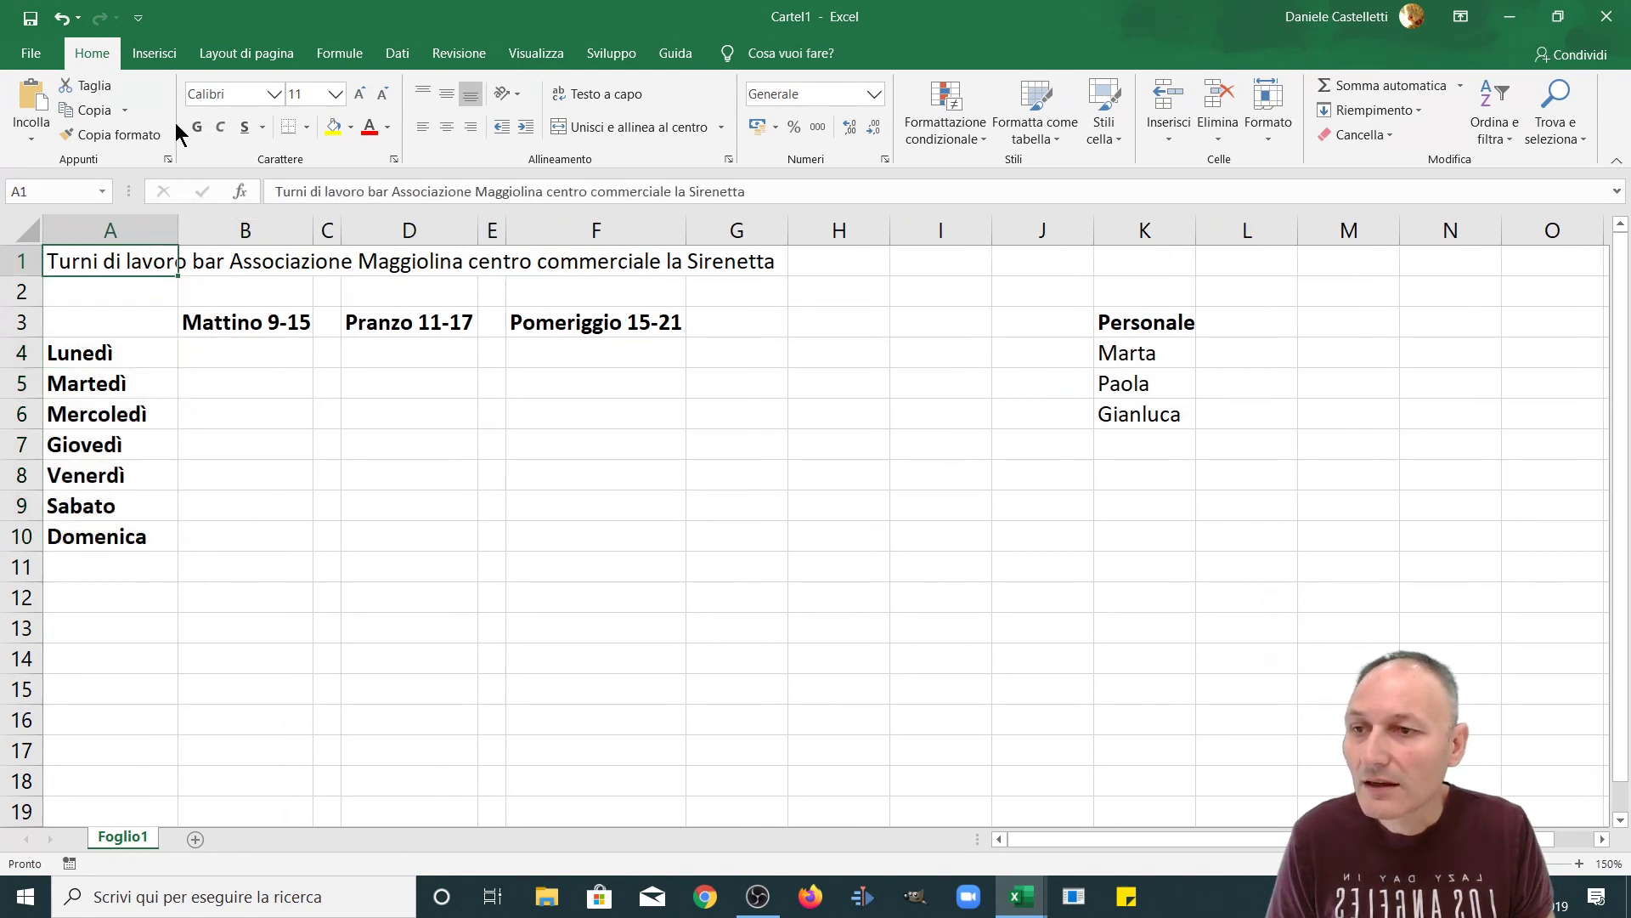
left_click(192, 128)
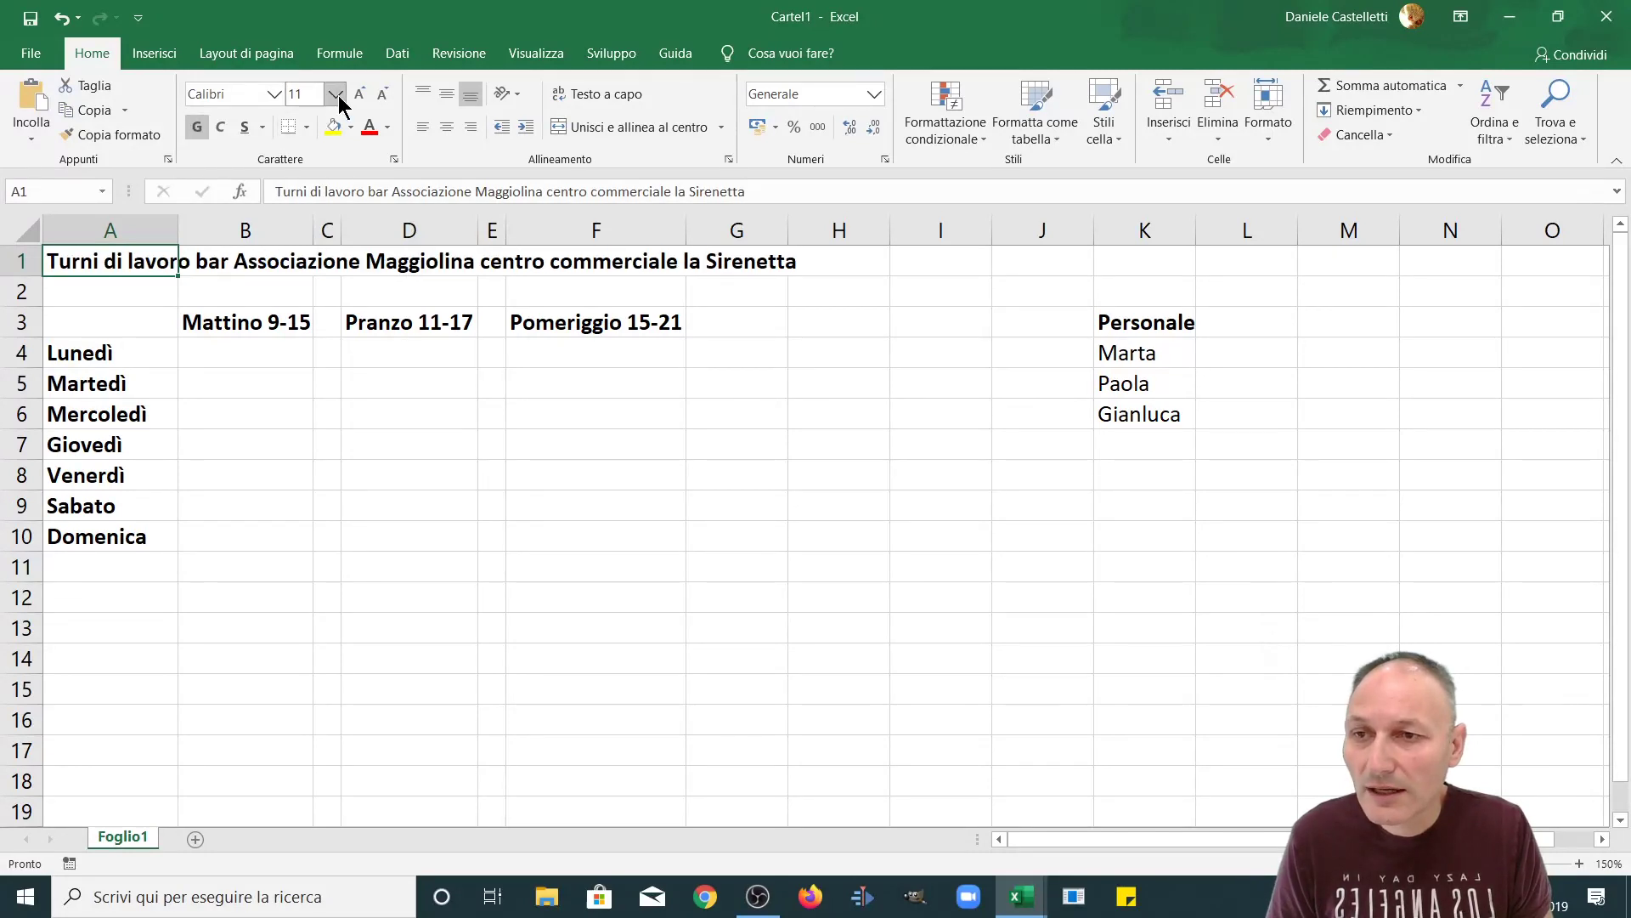
left_click(336, 95)
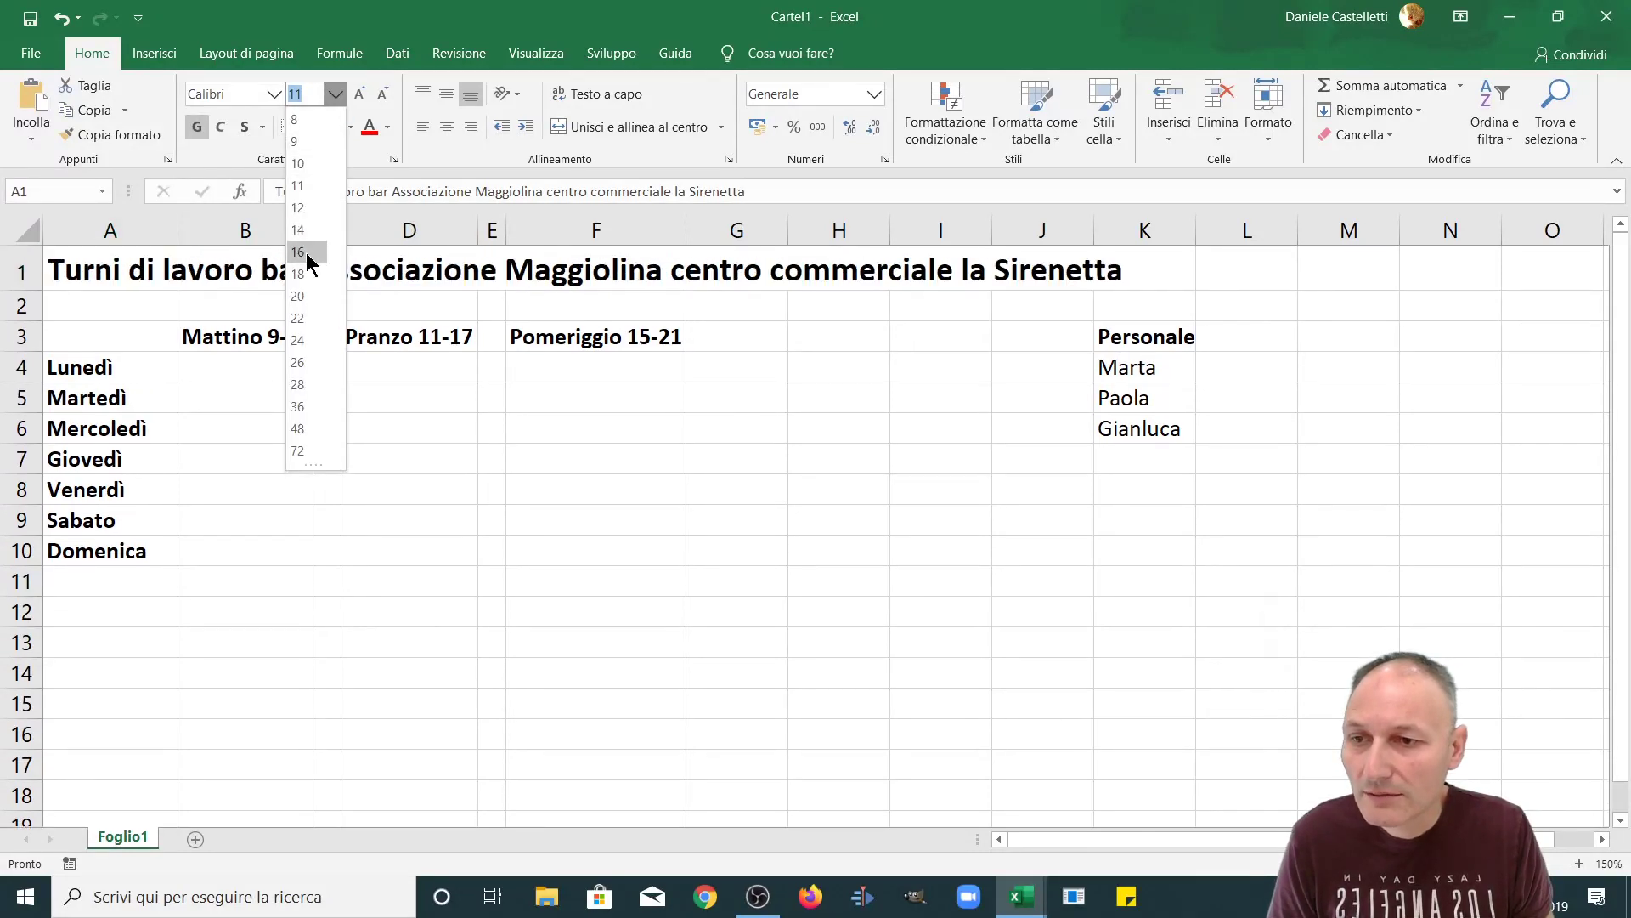
left_click(306, 251)
left_click(201, 640)
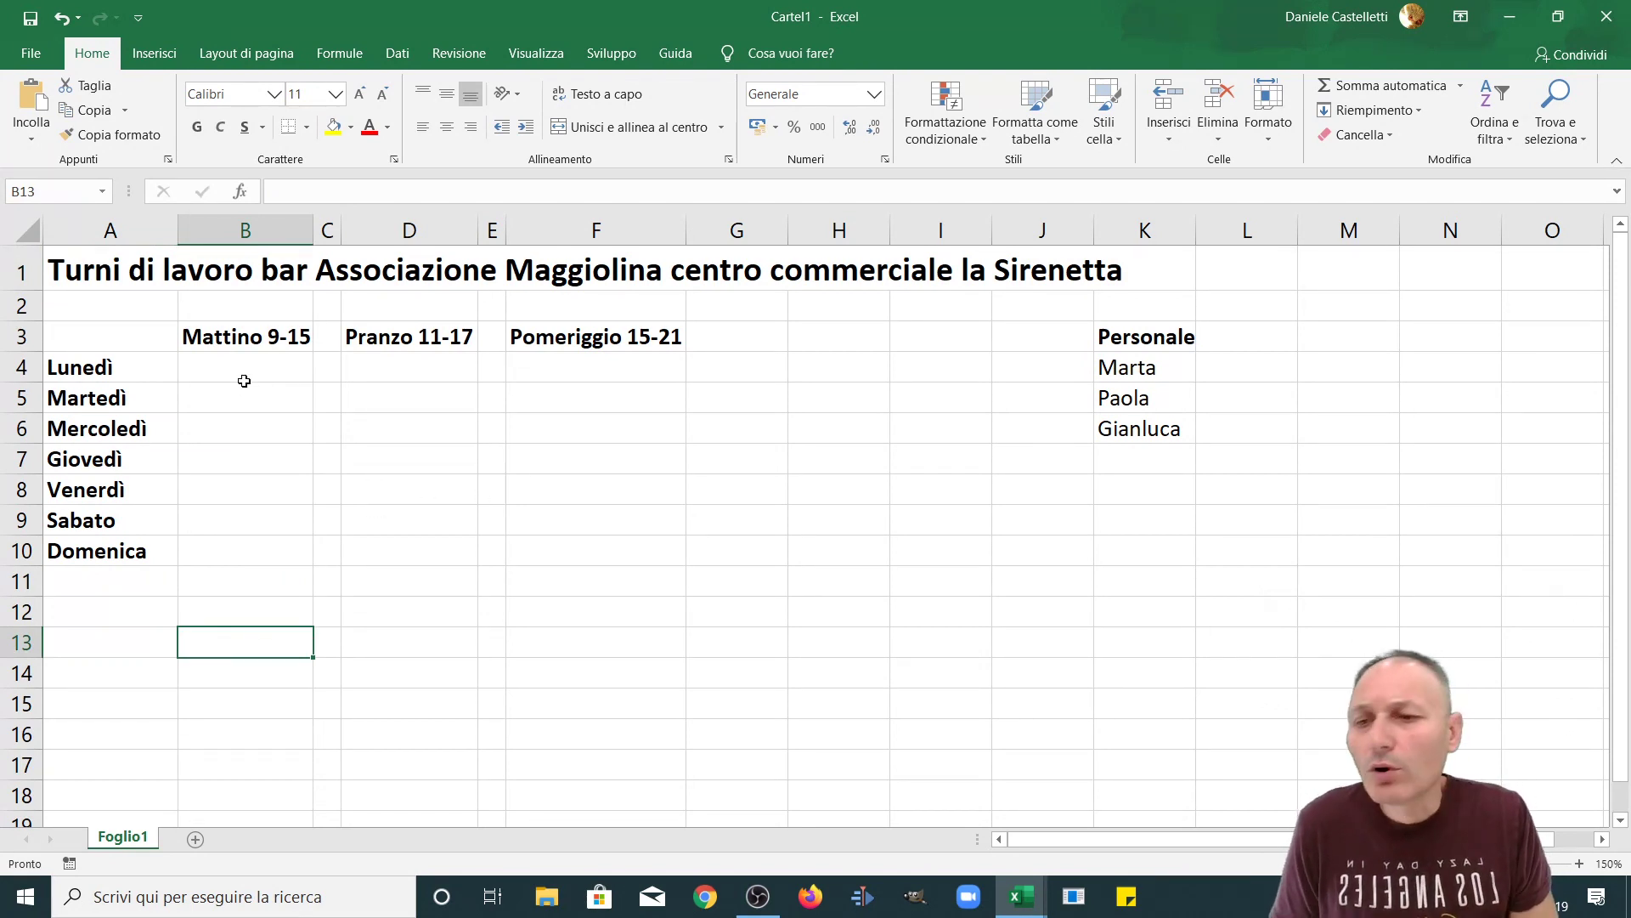
Step: Assign the first staff member to every morning shift, filling B4:B10
left_click(279, 371)
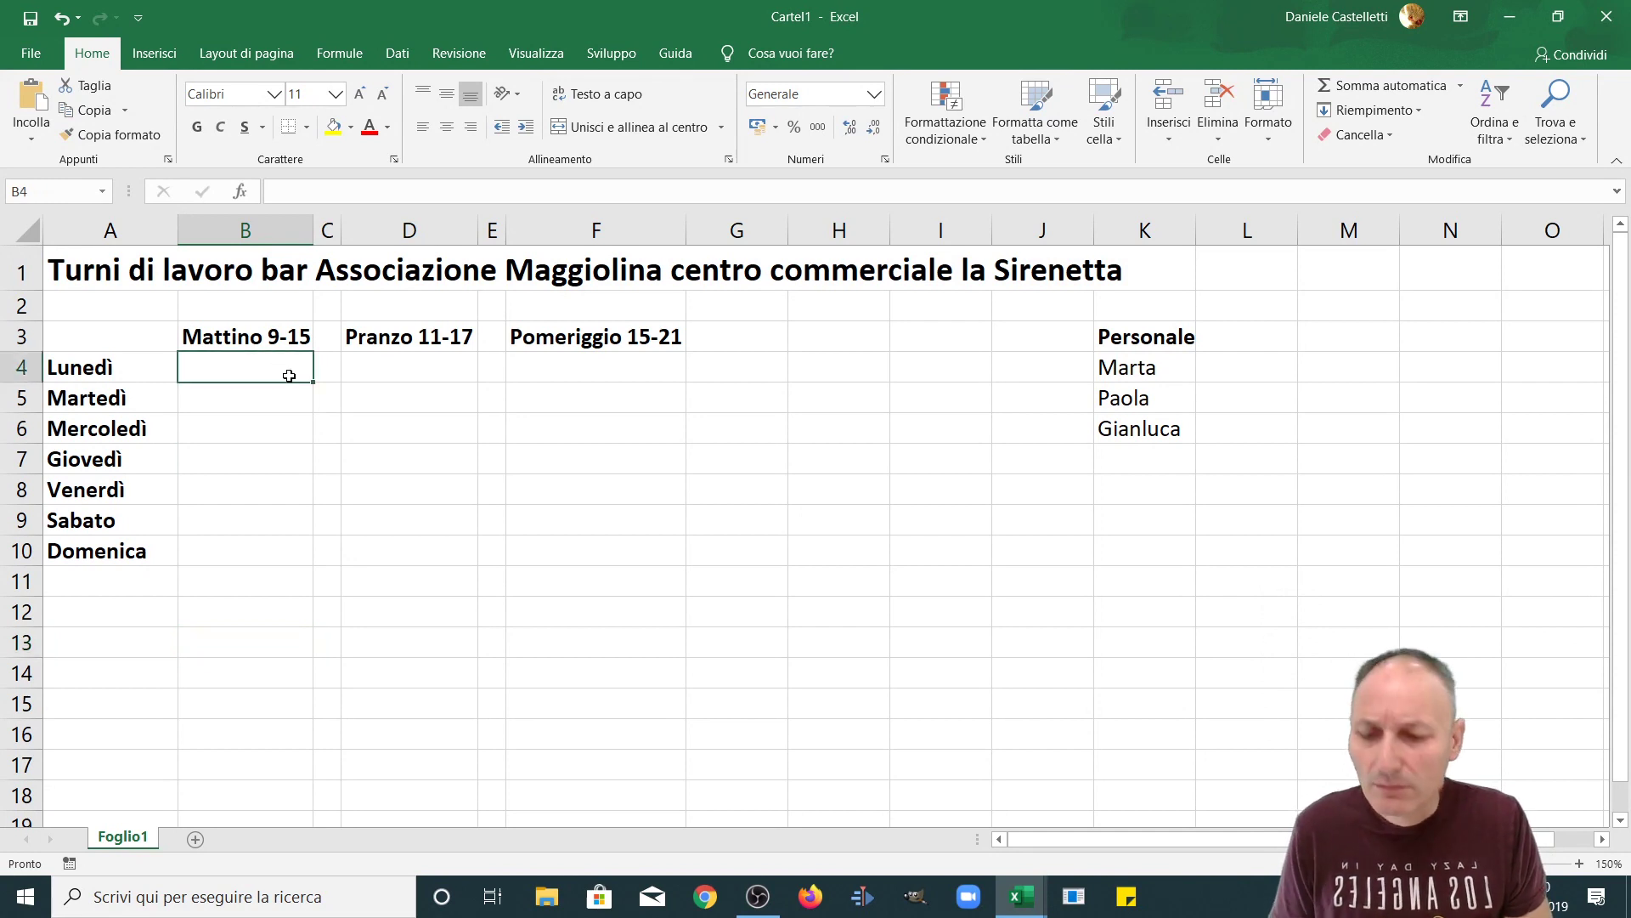
type("Marta")
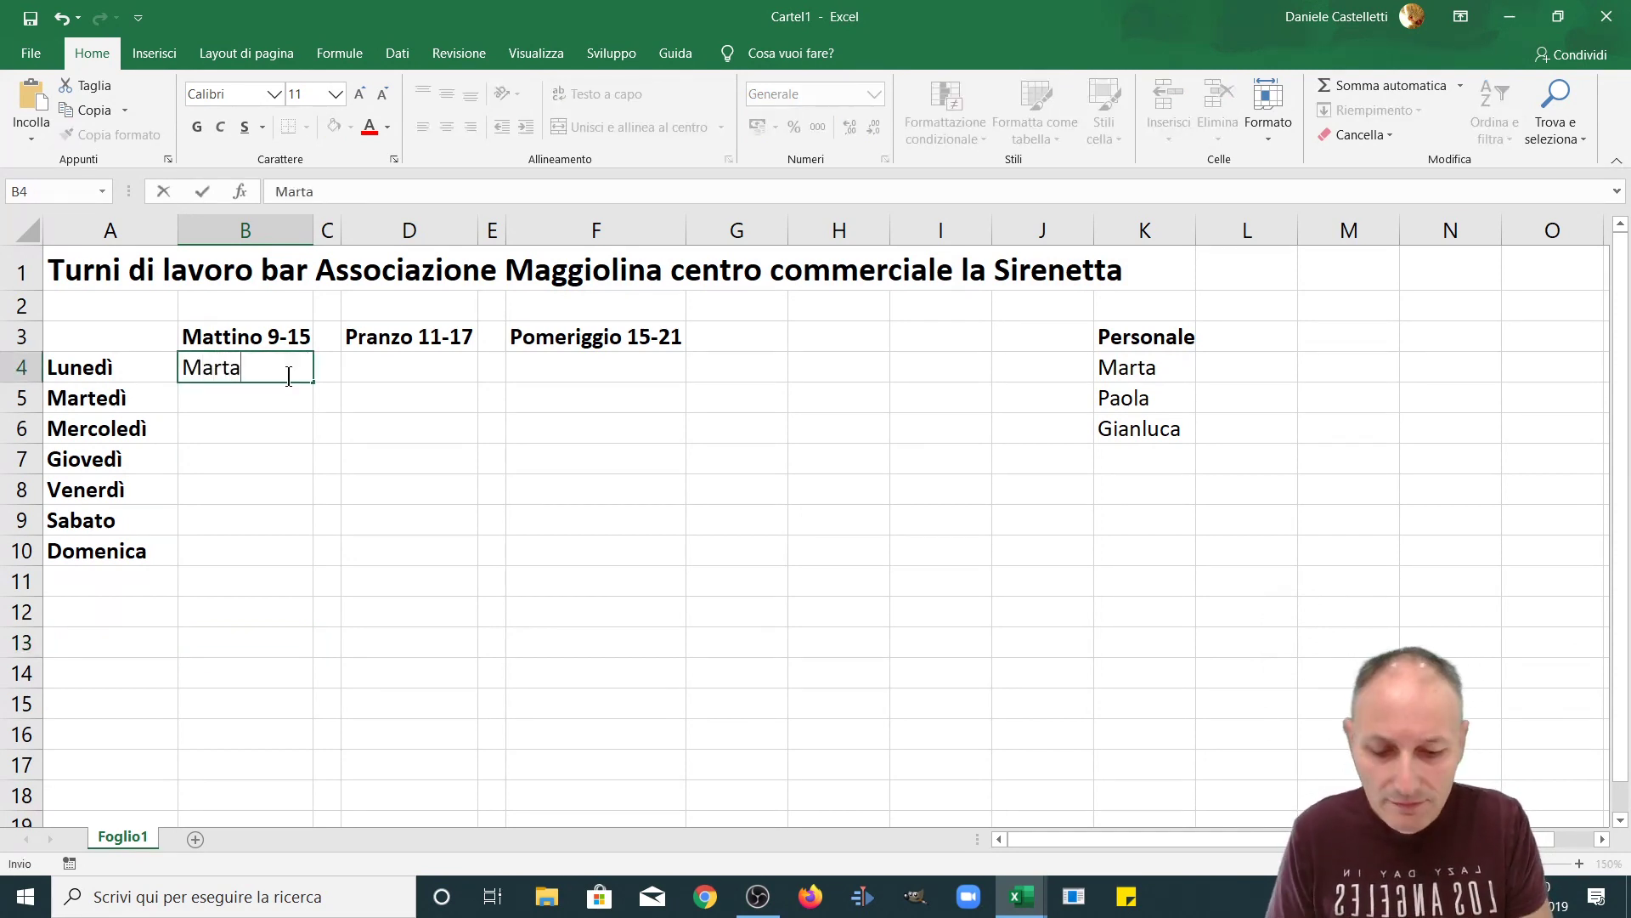
key("Return")
left_click(270, 371)
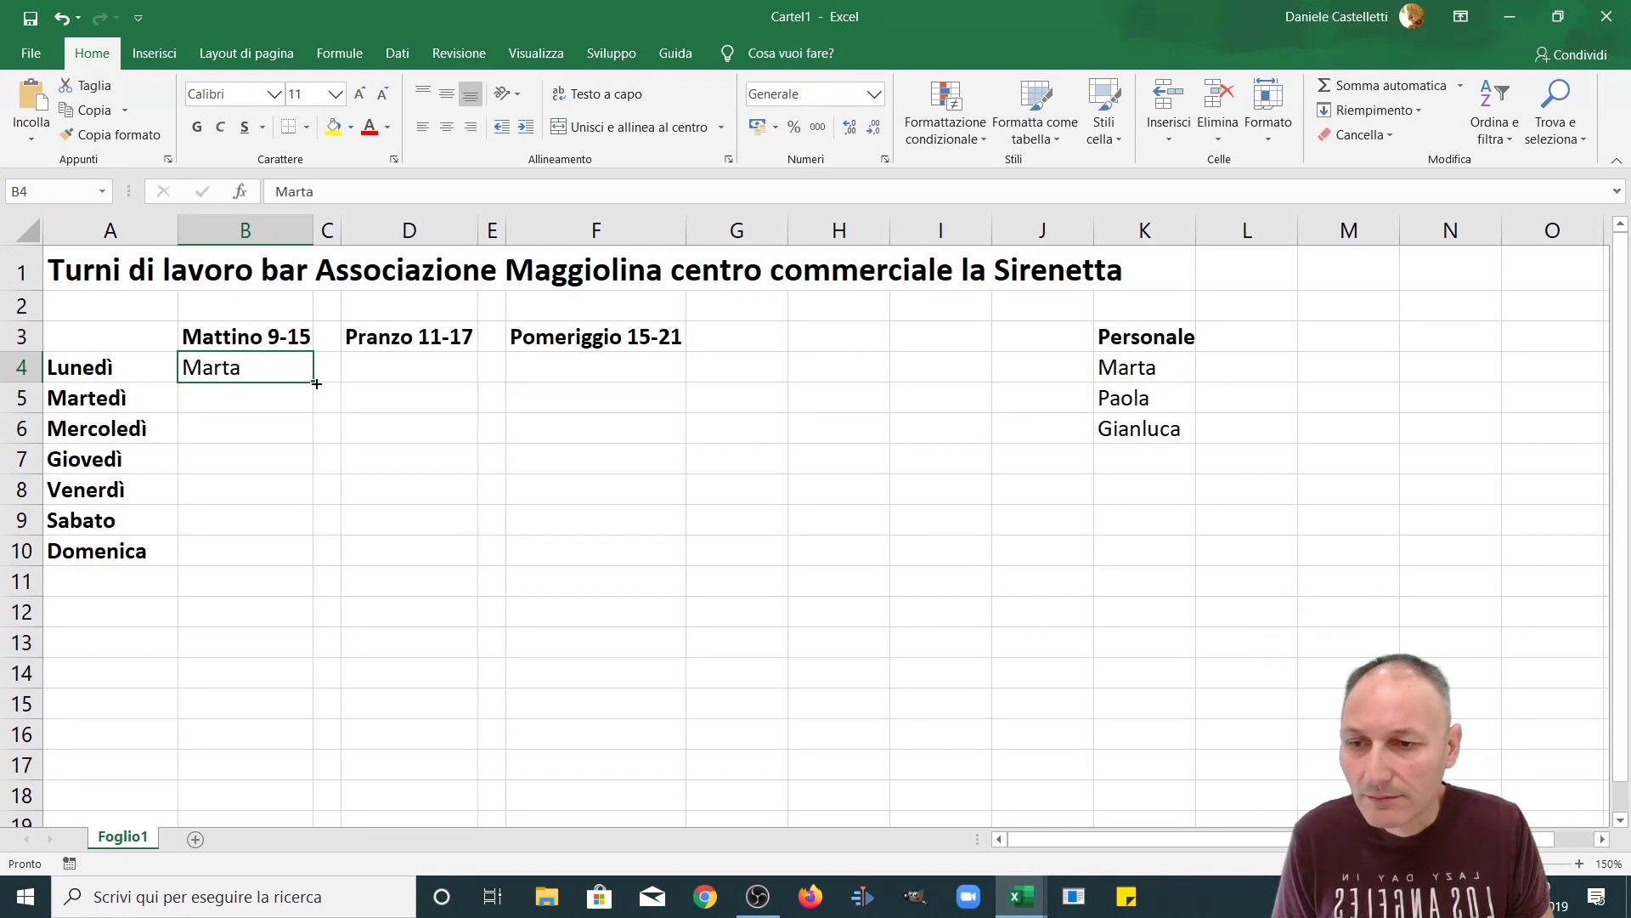
left_click_drag(316, 384, 318, 556)
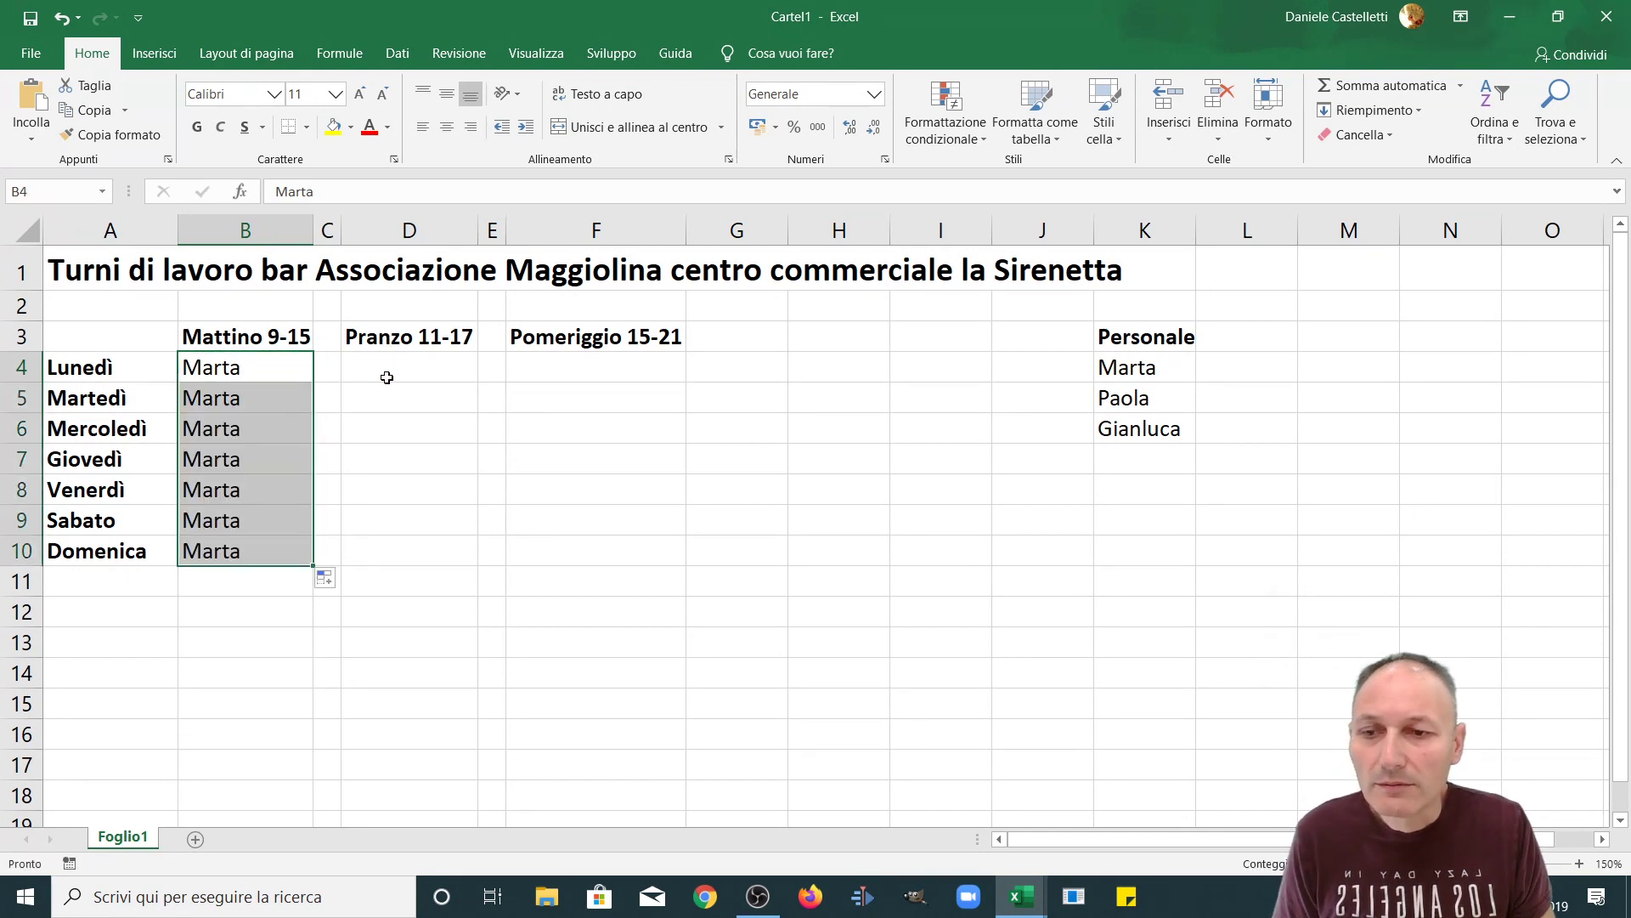
Step: Assign the second staff member to every lunch shift, filling D4:D10
left_click(387, 377)
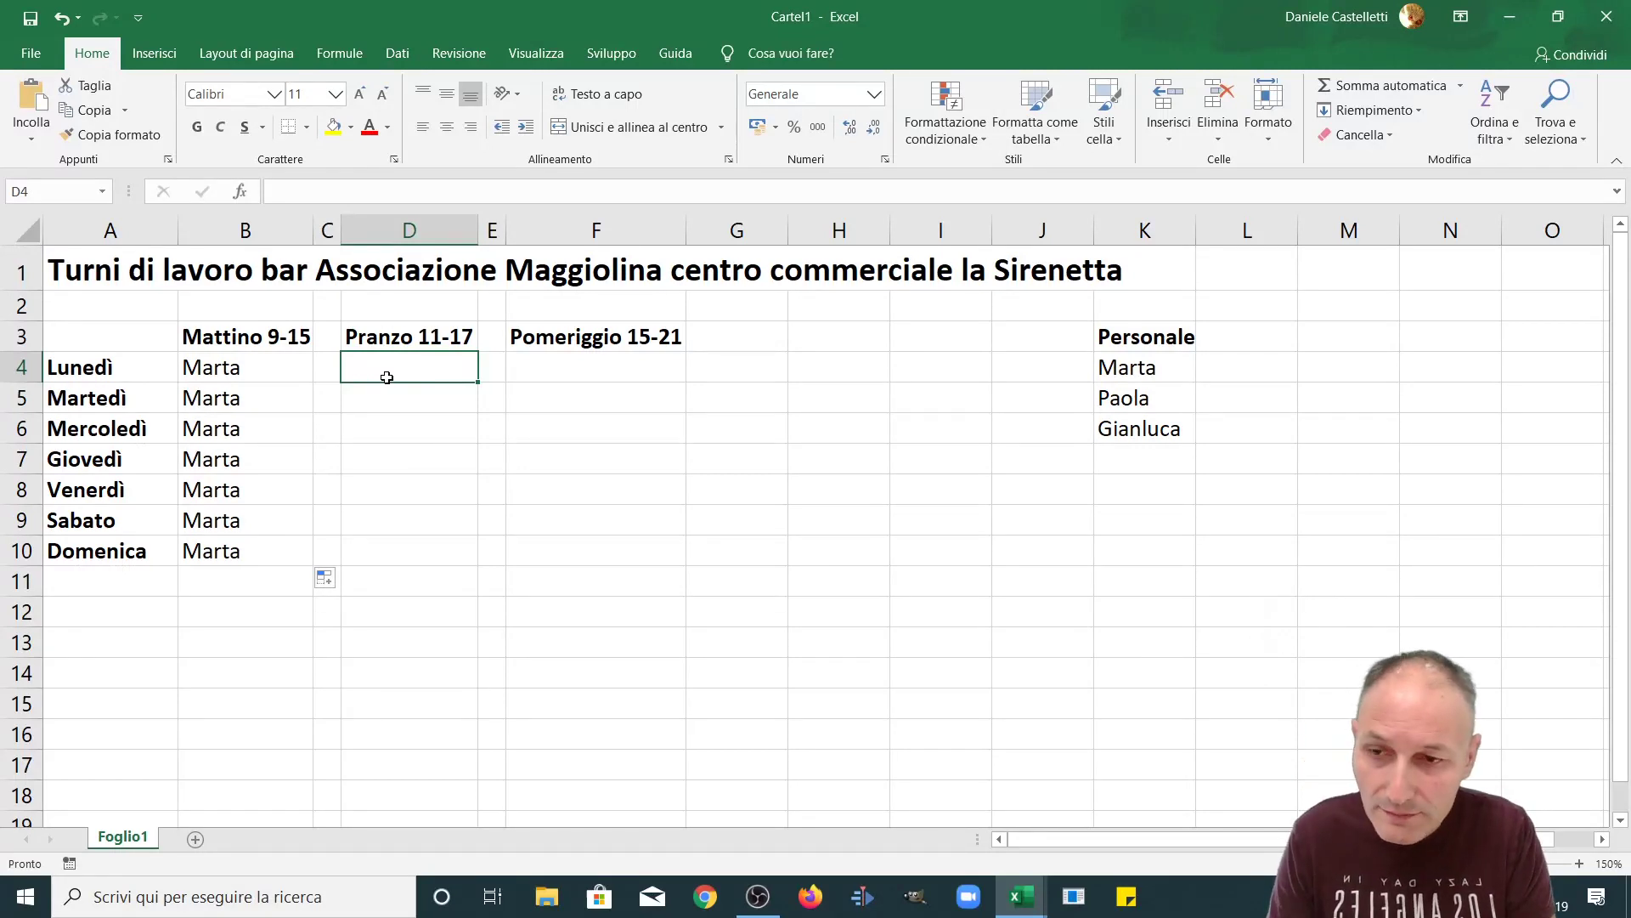
type("Paola")
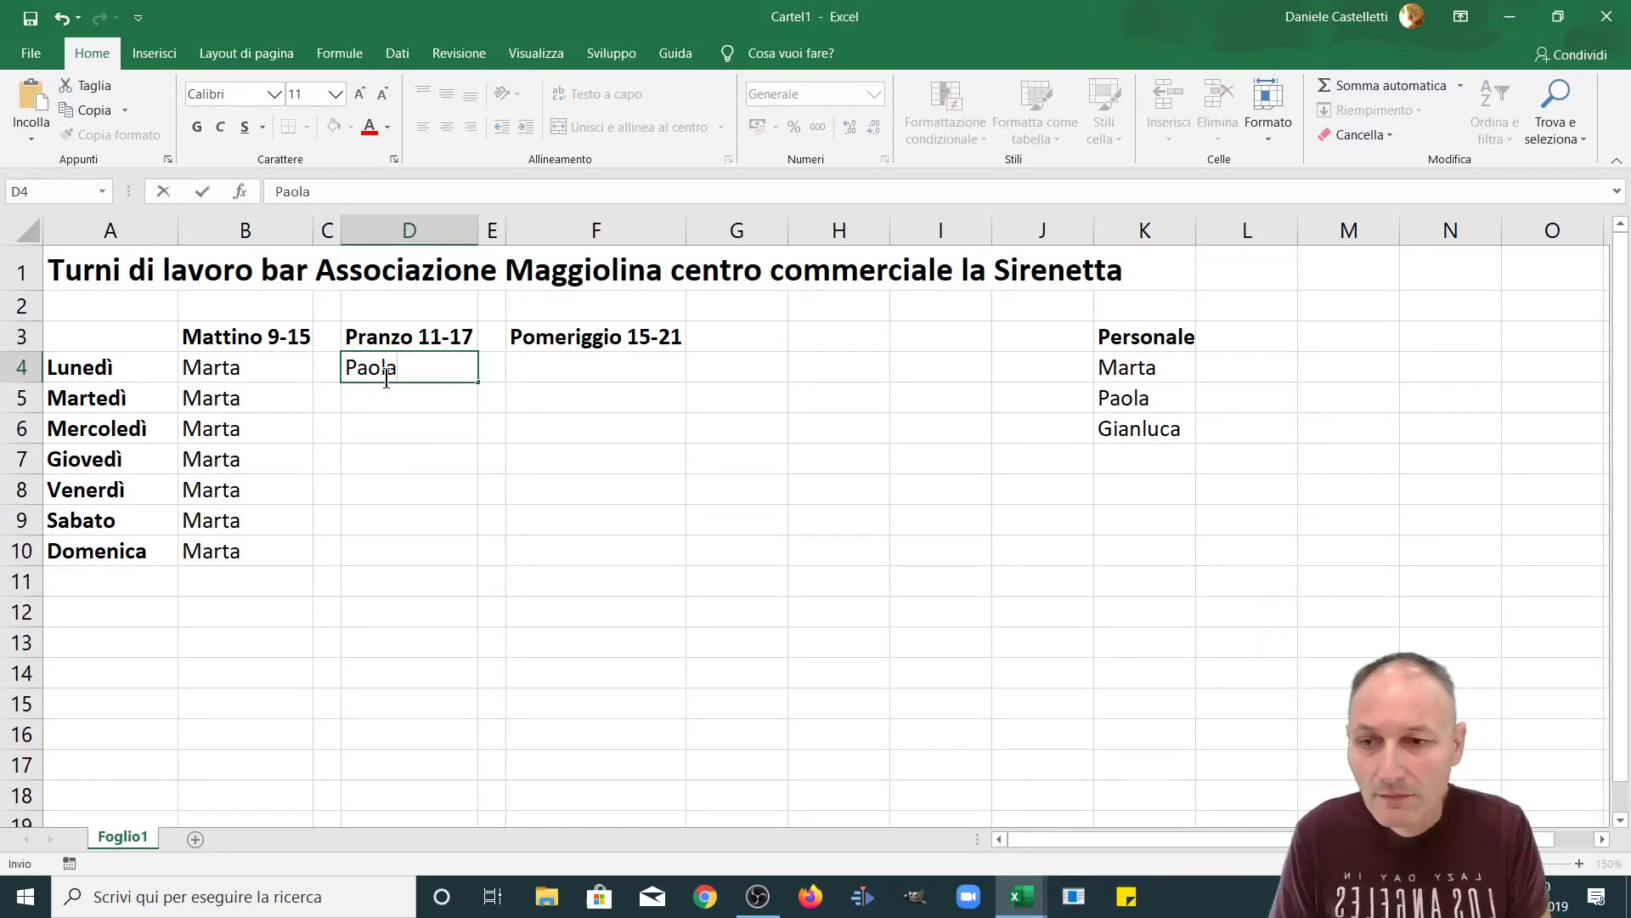
key("Return")
left_click(405, 364)
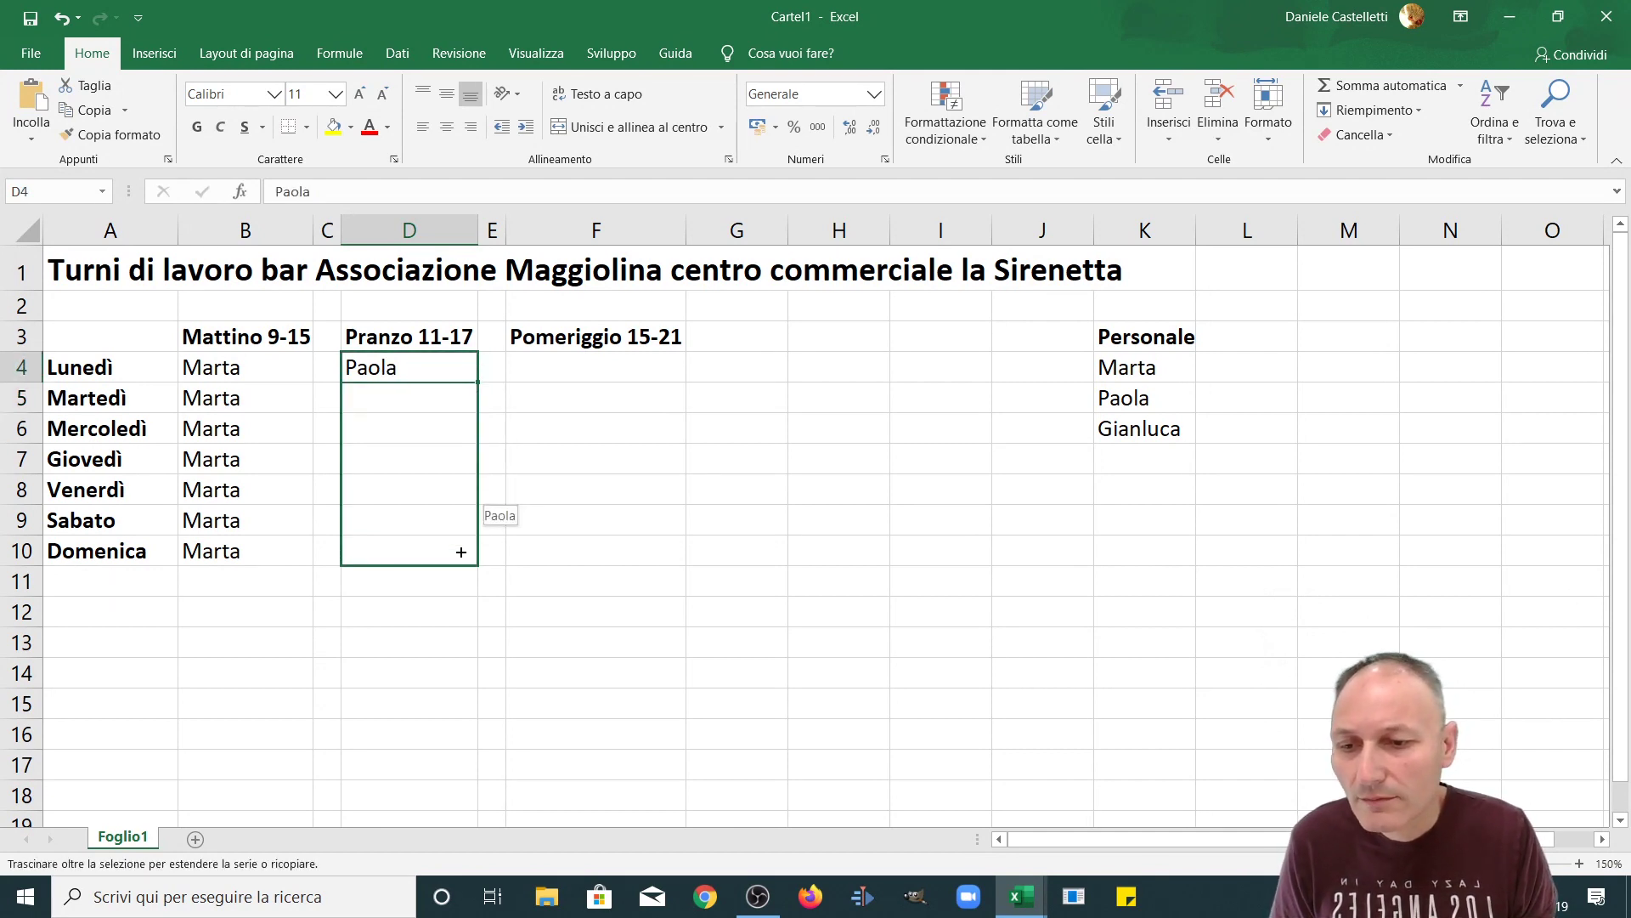
left_click_drag(479, 384, 479, 552)
Step: Assign the third staff member to every afternoon shift, filling F4:F10
left_click(534, 370)
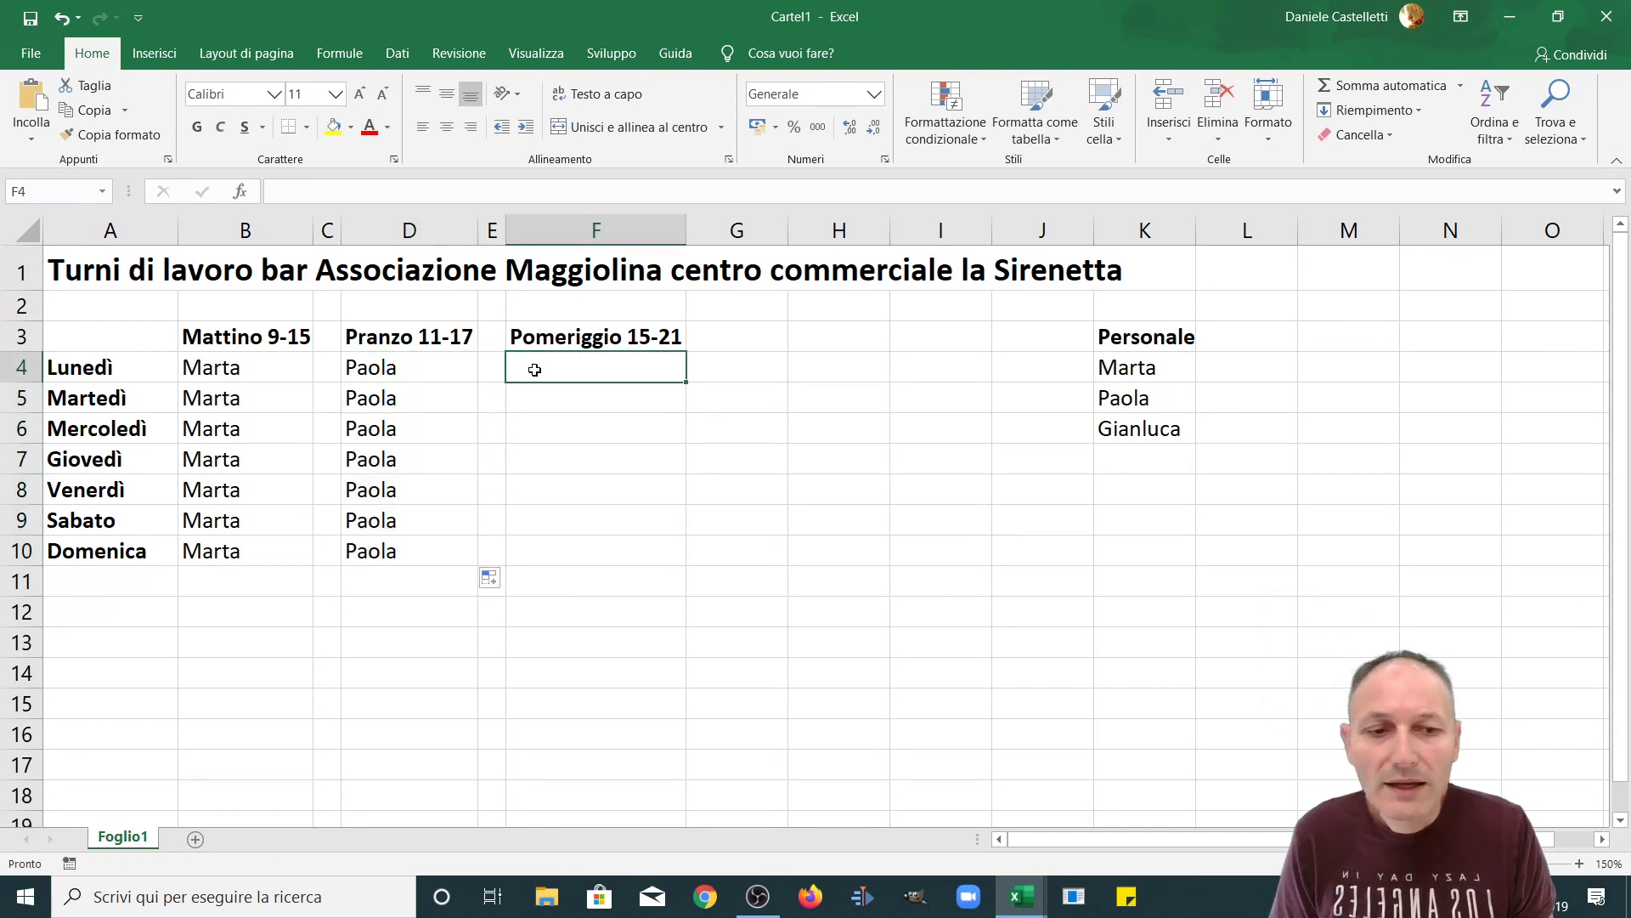
type("Gia")
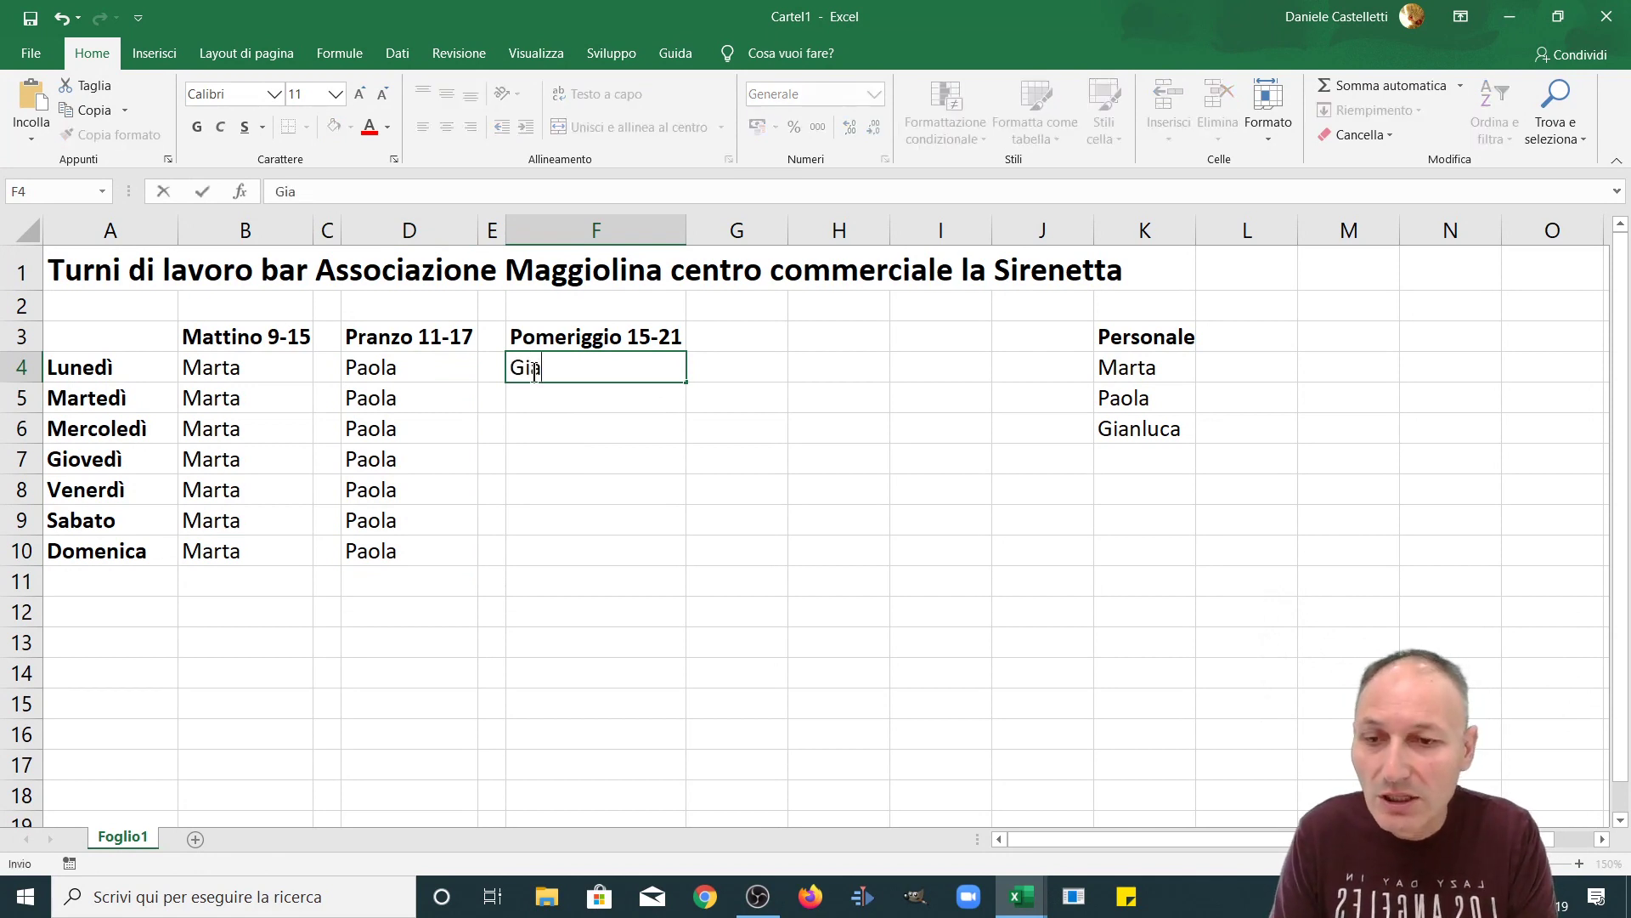
type("nluca")
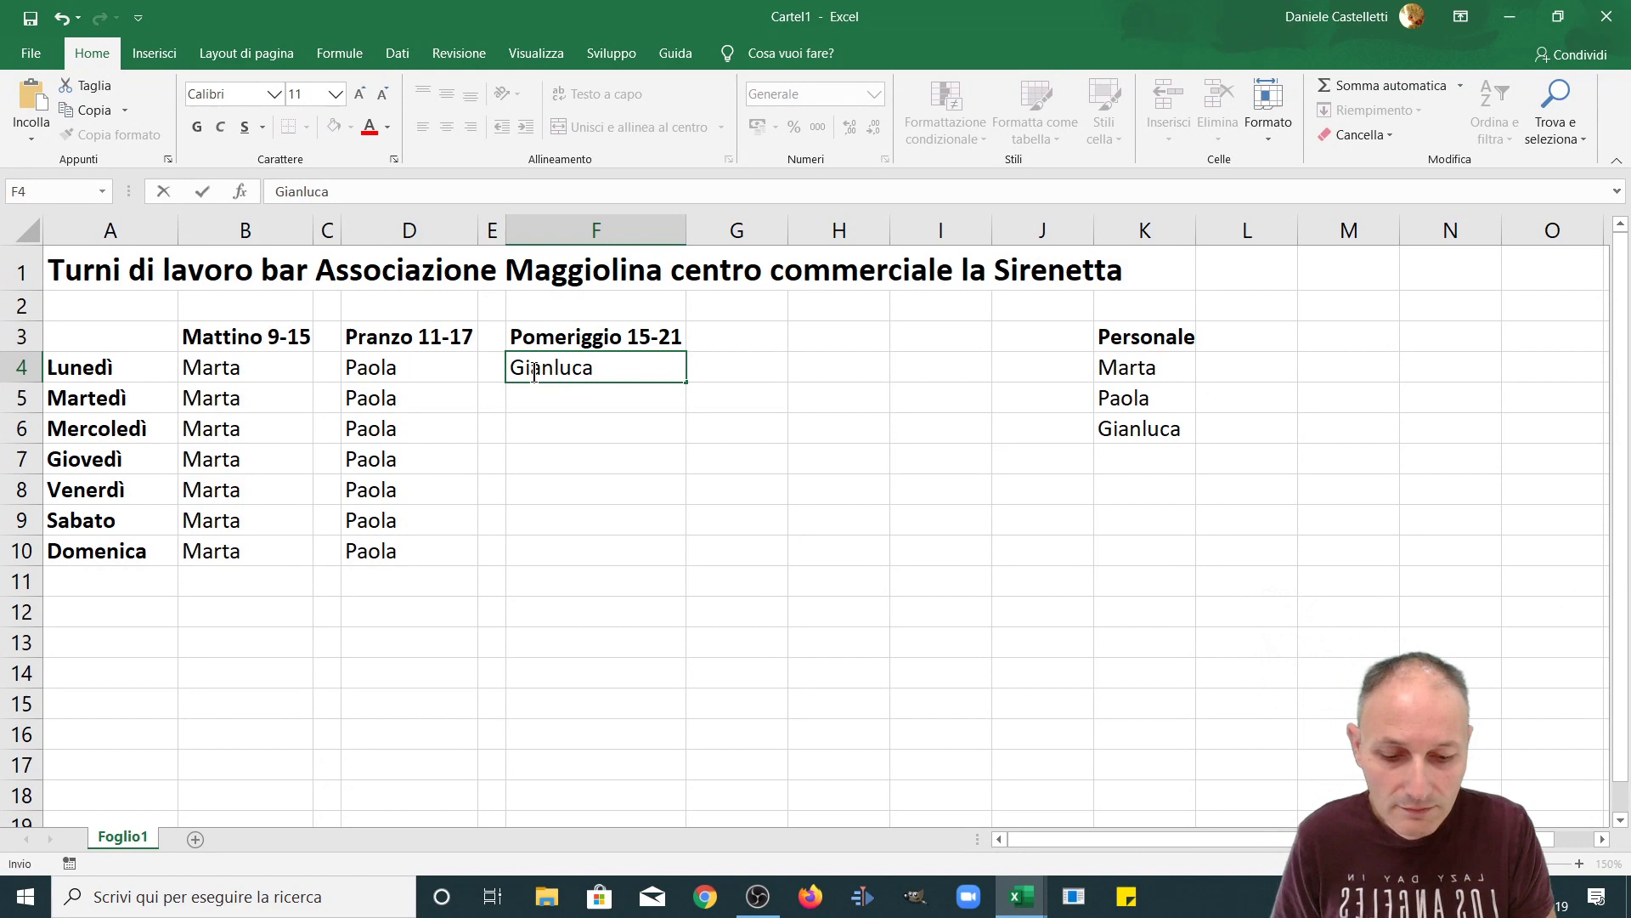
key("Return")
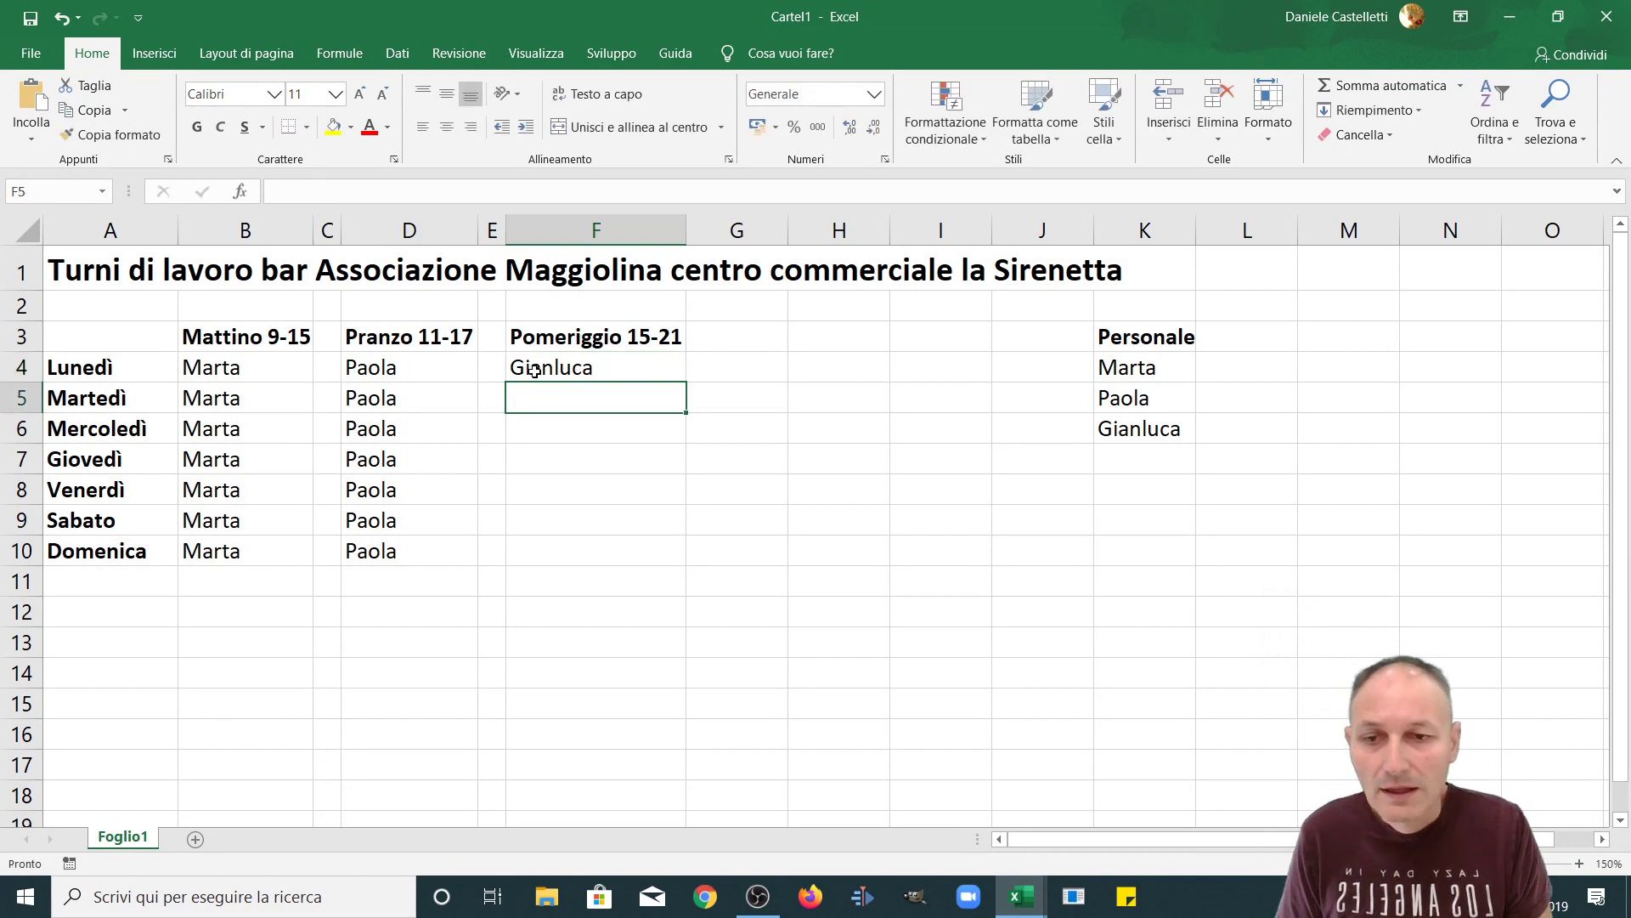
left_click(594, 370)
left_click_drag(687, 381, 686, 563)
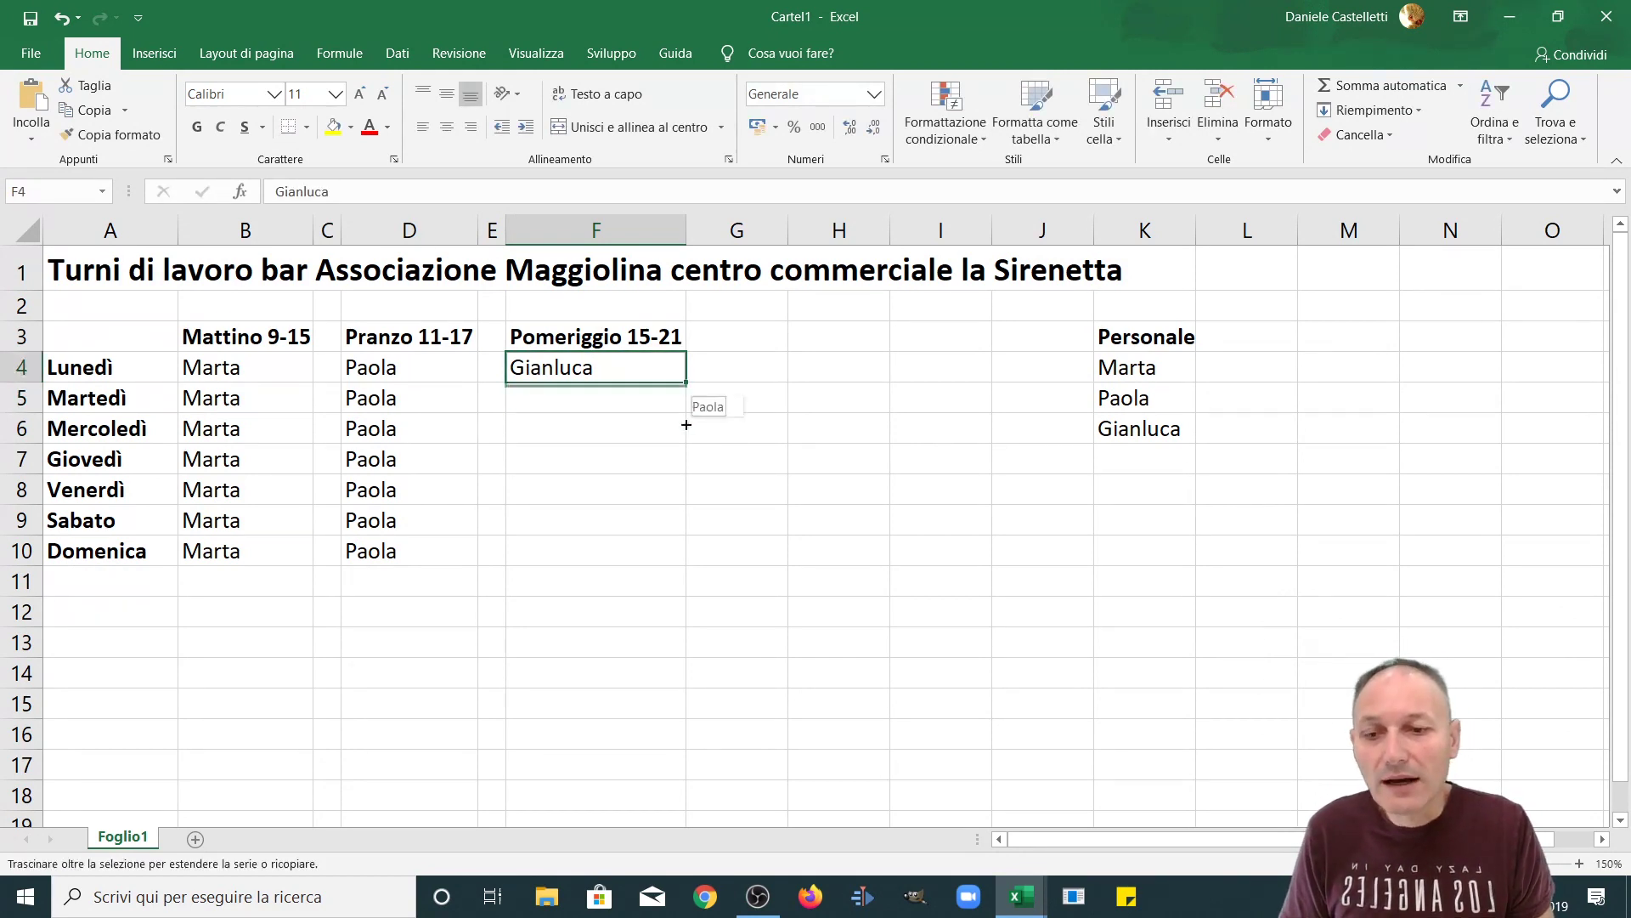
left_click(538, 677)
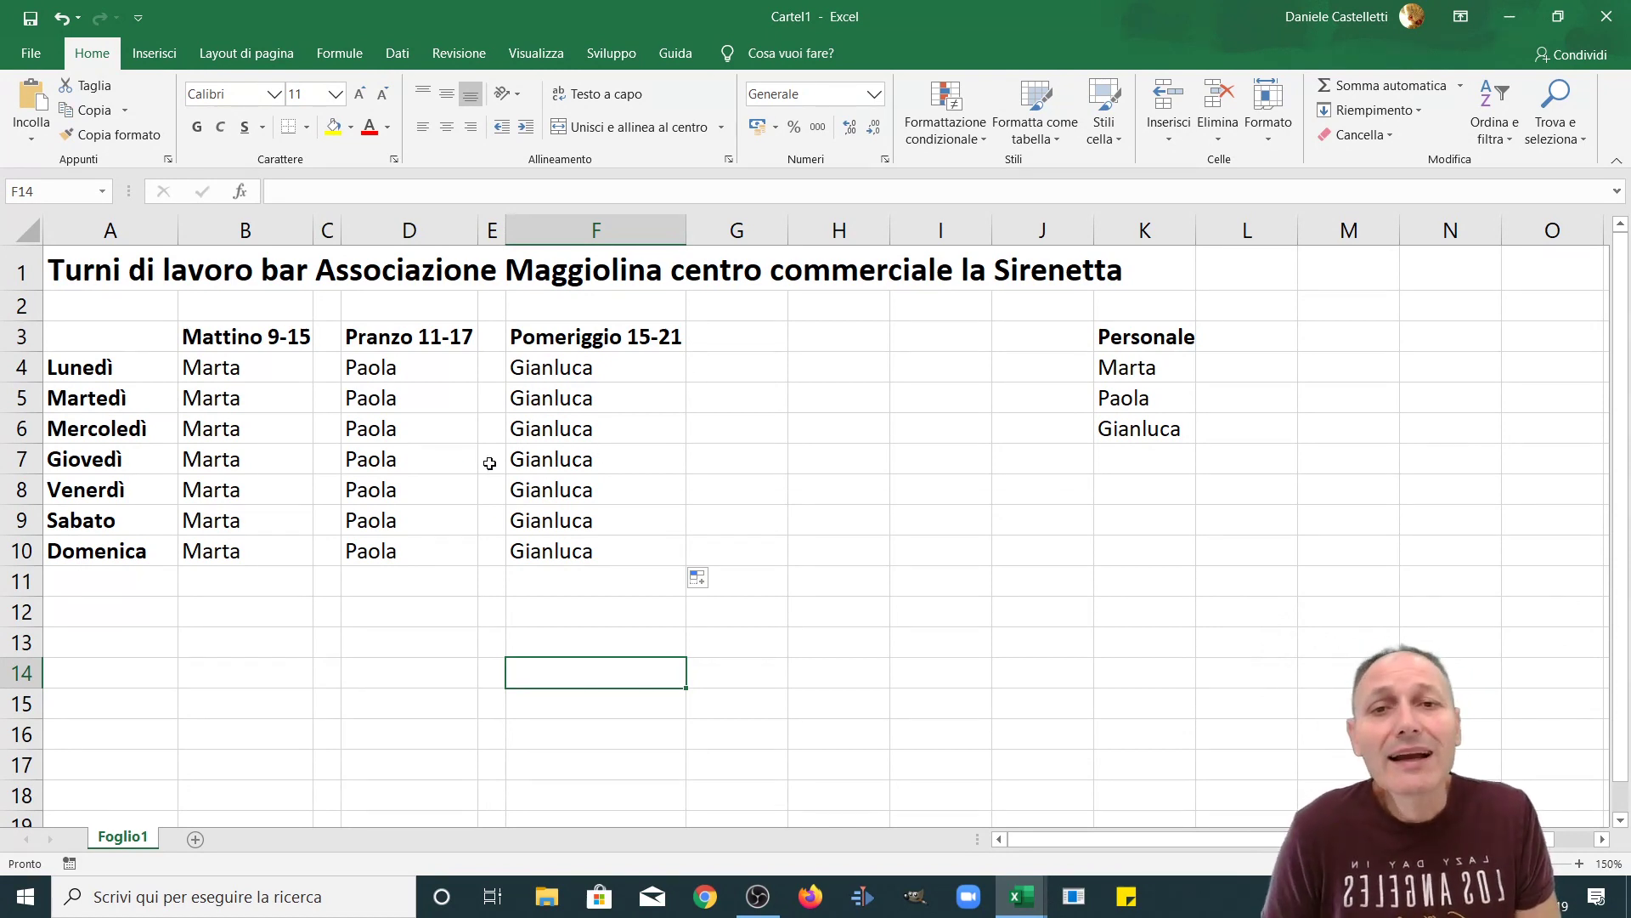
Step: Add a 'Riposo' header in G3 and centre the headers across B3:G3
left_click(714, 335)
type("R")
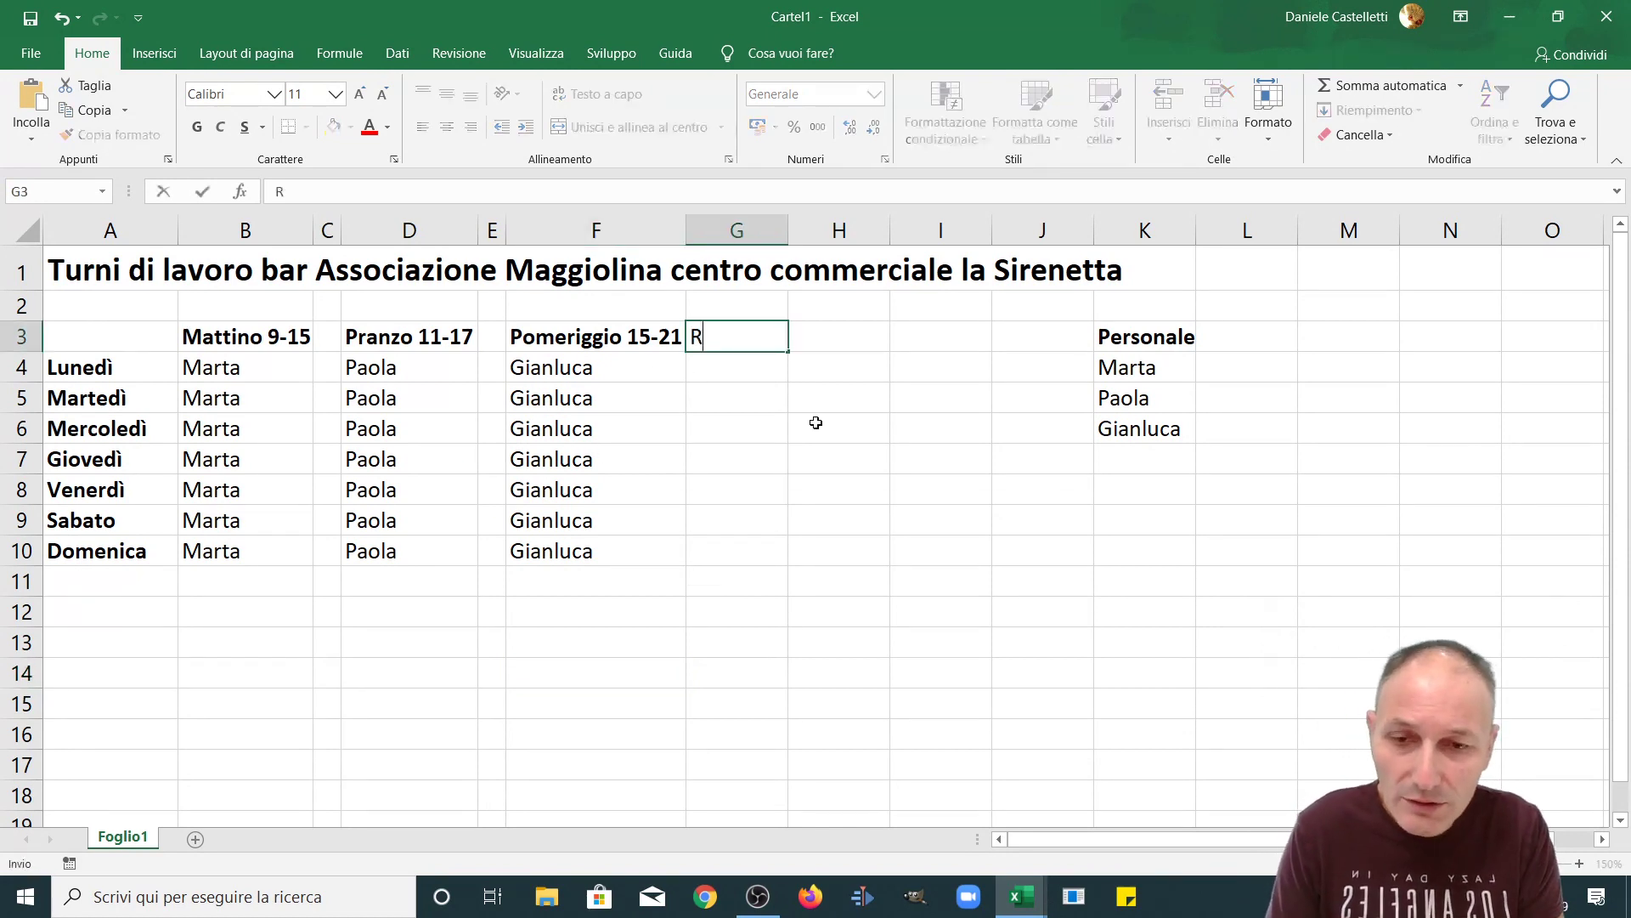
type("iposo")
key("Return")
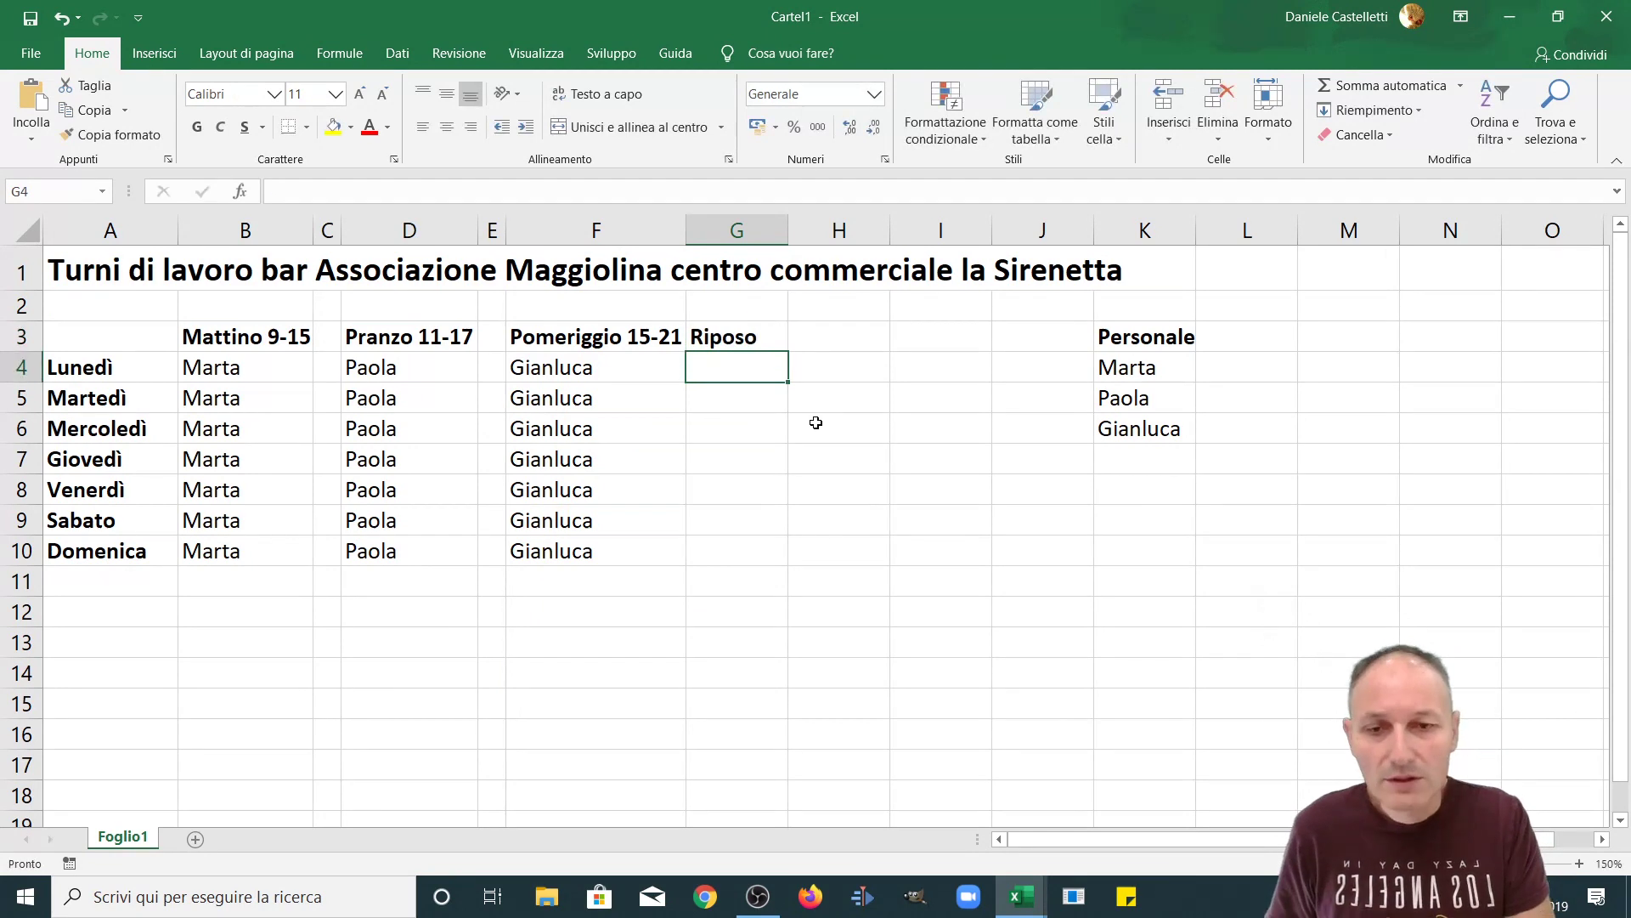
left_click(703, 338)
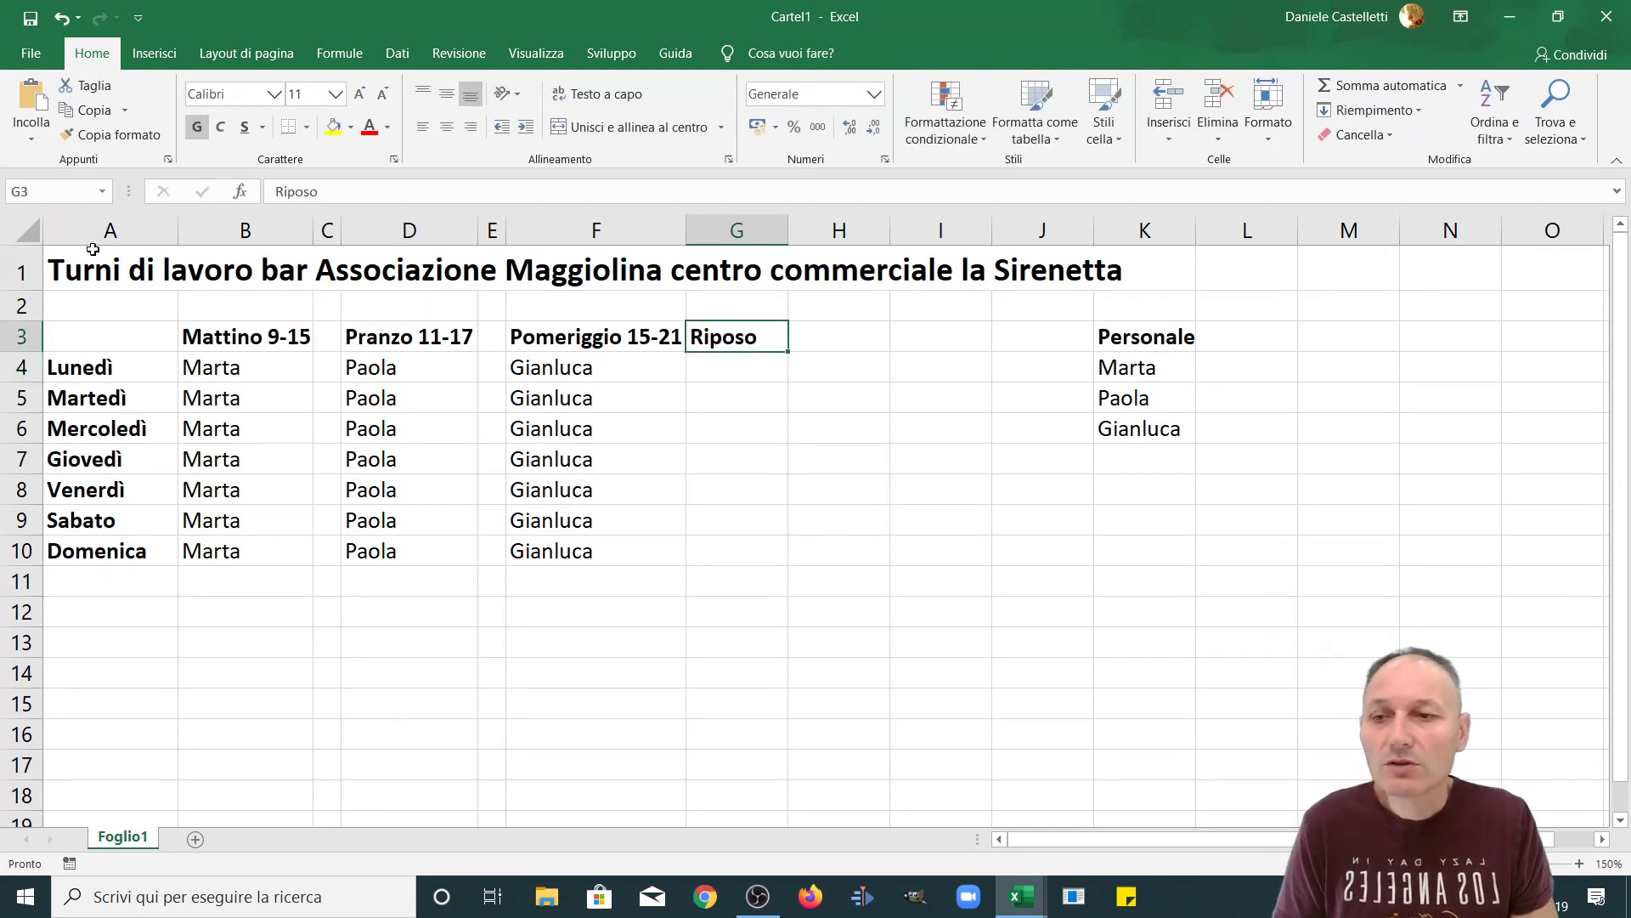
left_click_drag(230, 336, 730, 337)
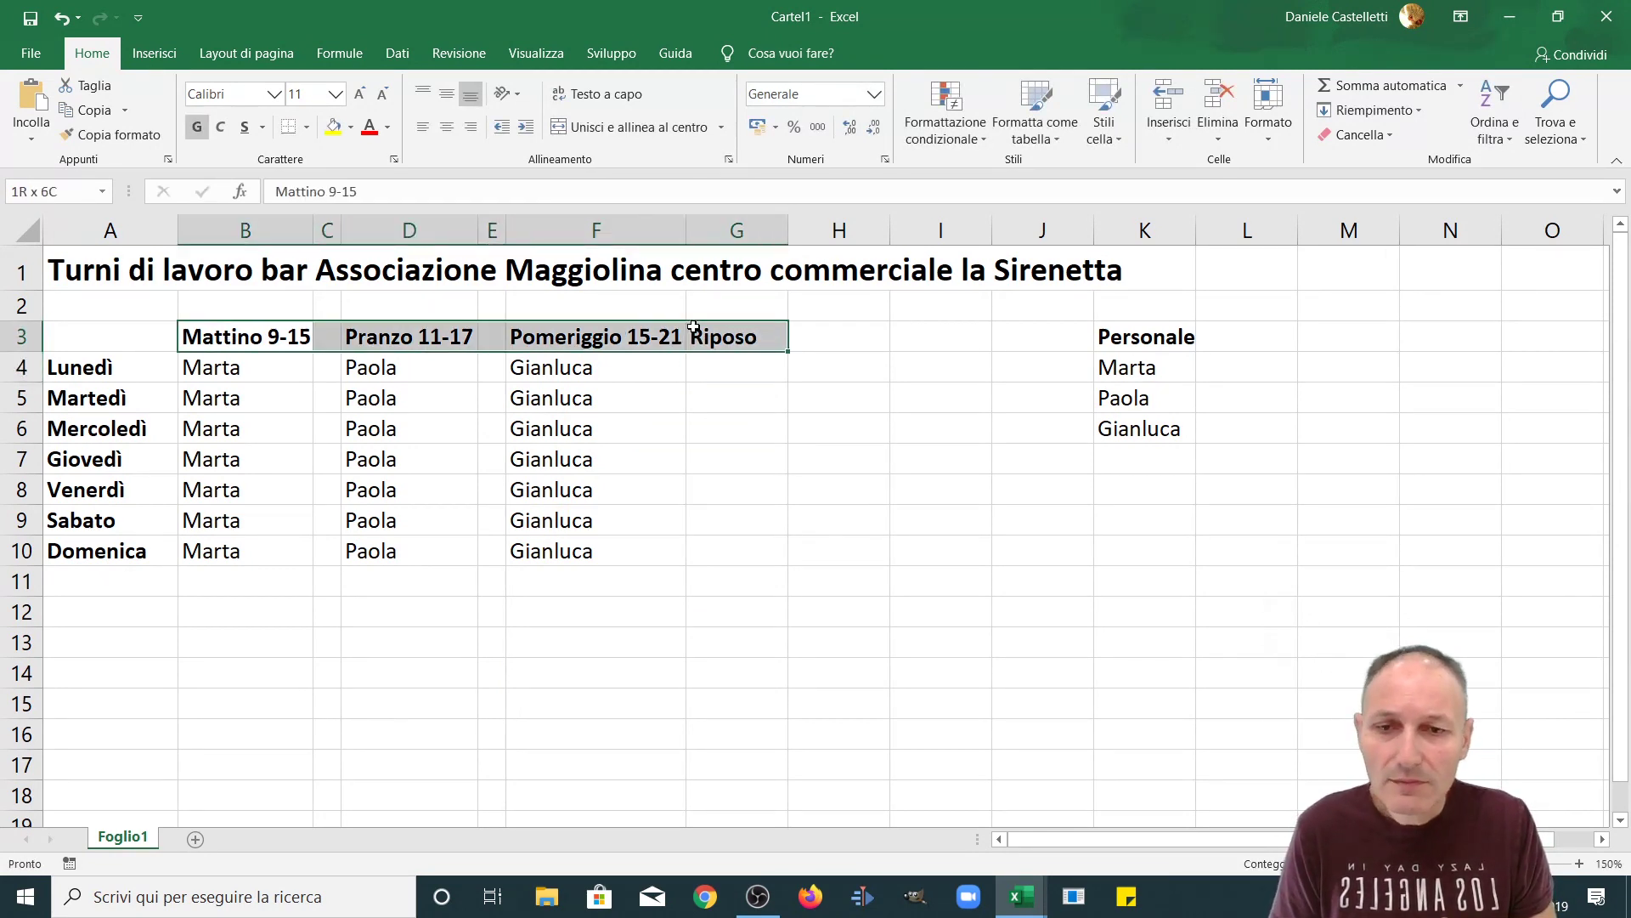
left_click(446, 127)
left_click(697, 520)
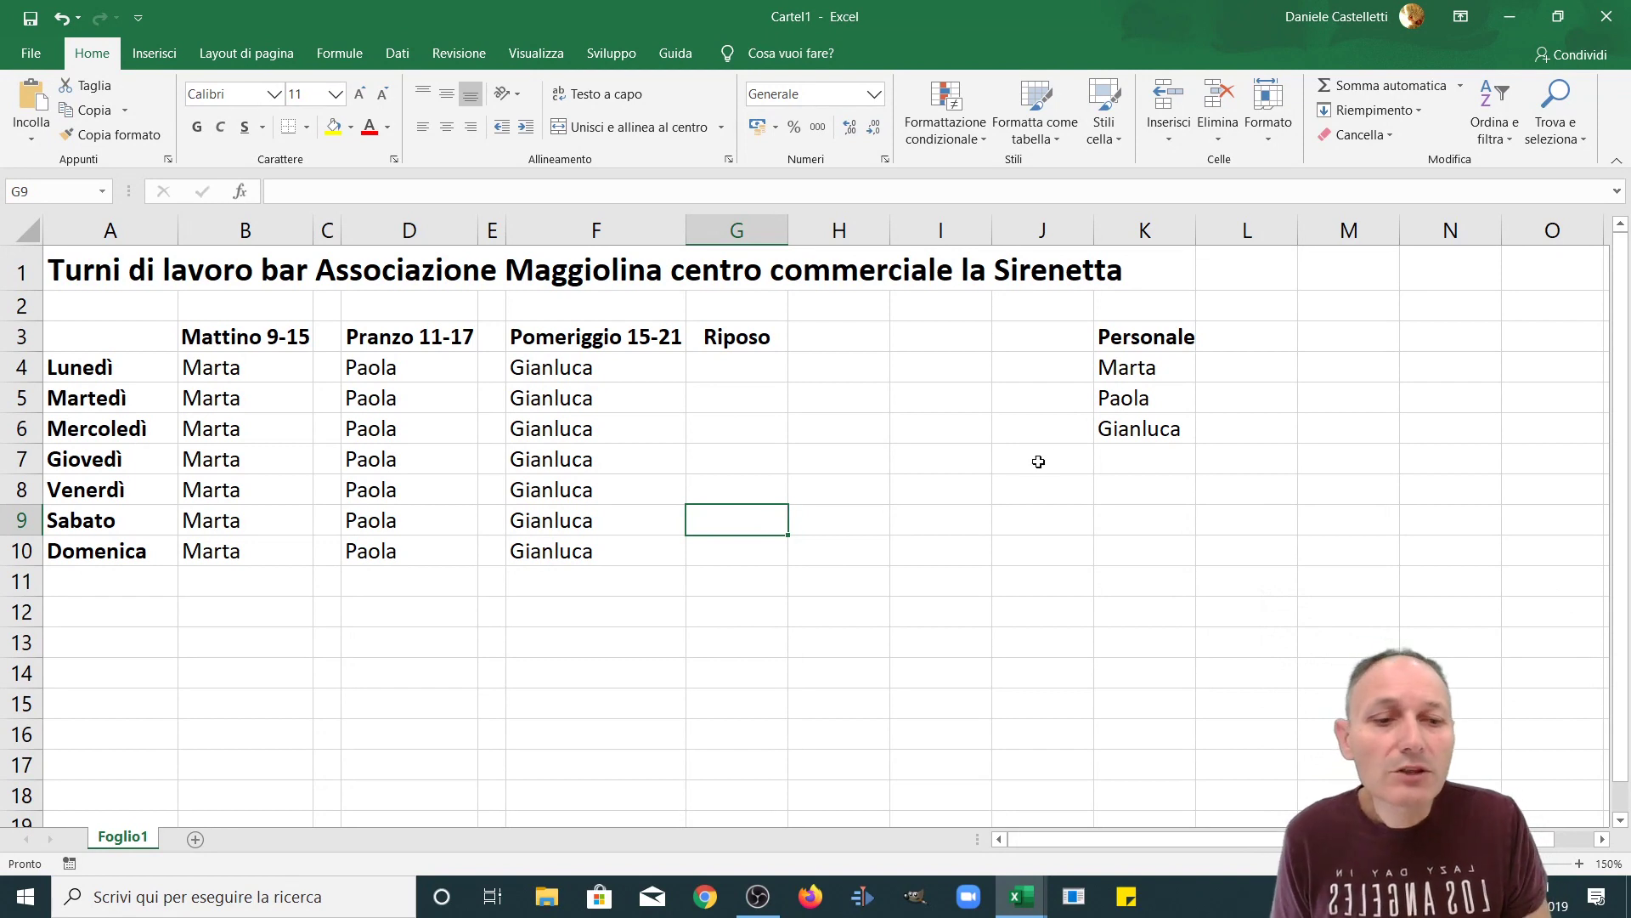
Step: Enter a fourth staff name in K7 beneath the Personale list
left_click(1103, 463)
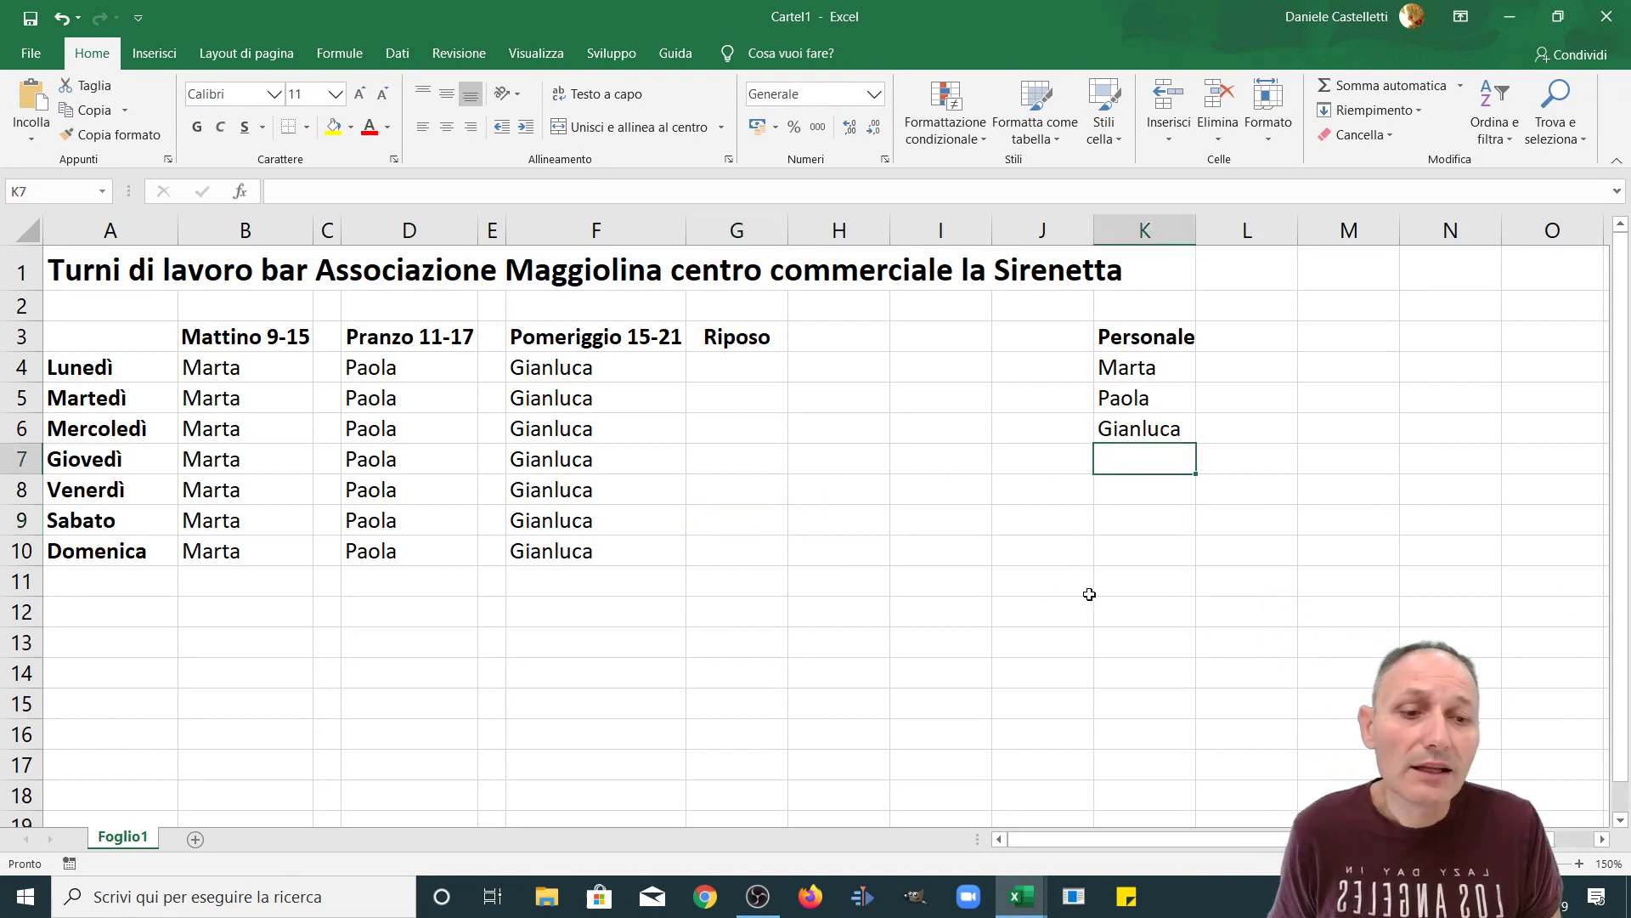
type("D")
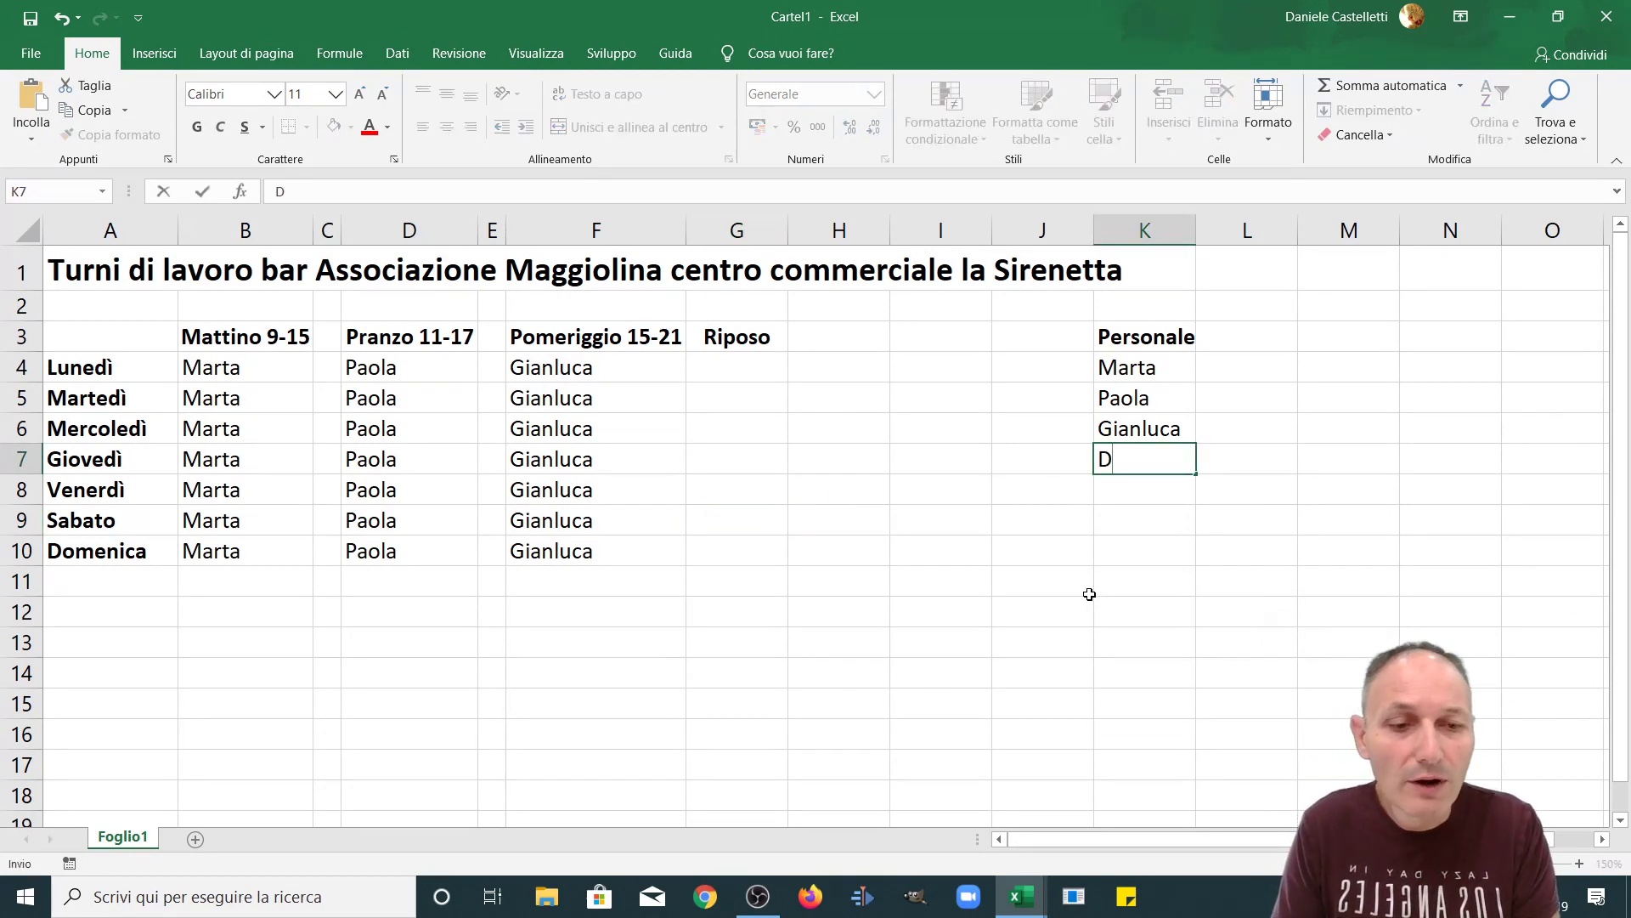
type("avide")
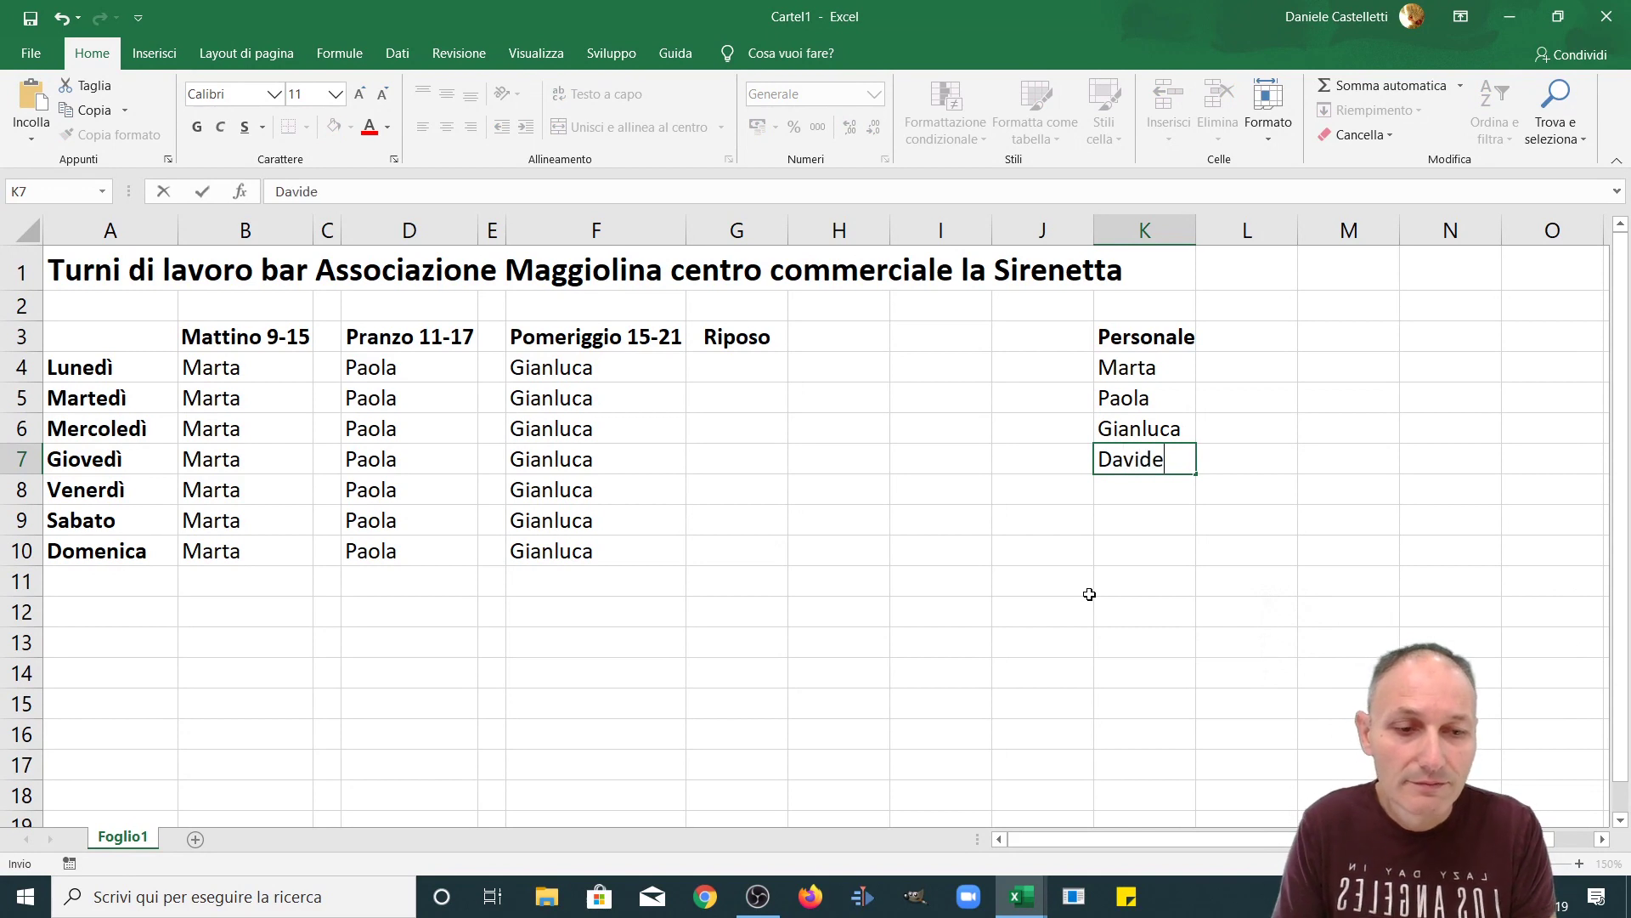
key("Return")
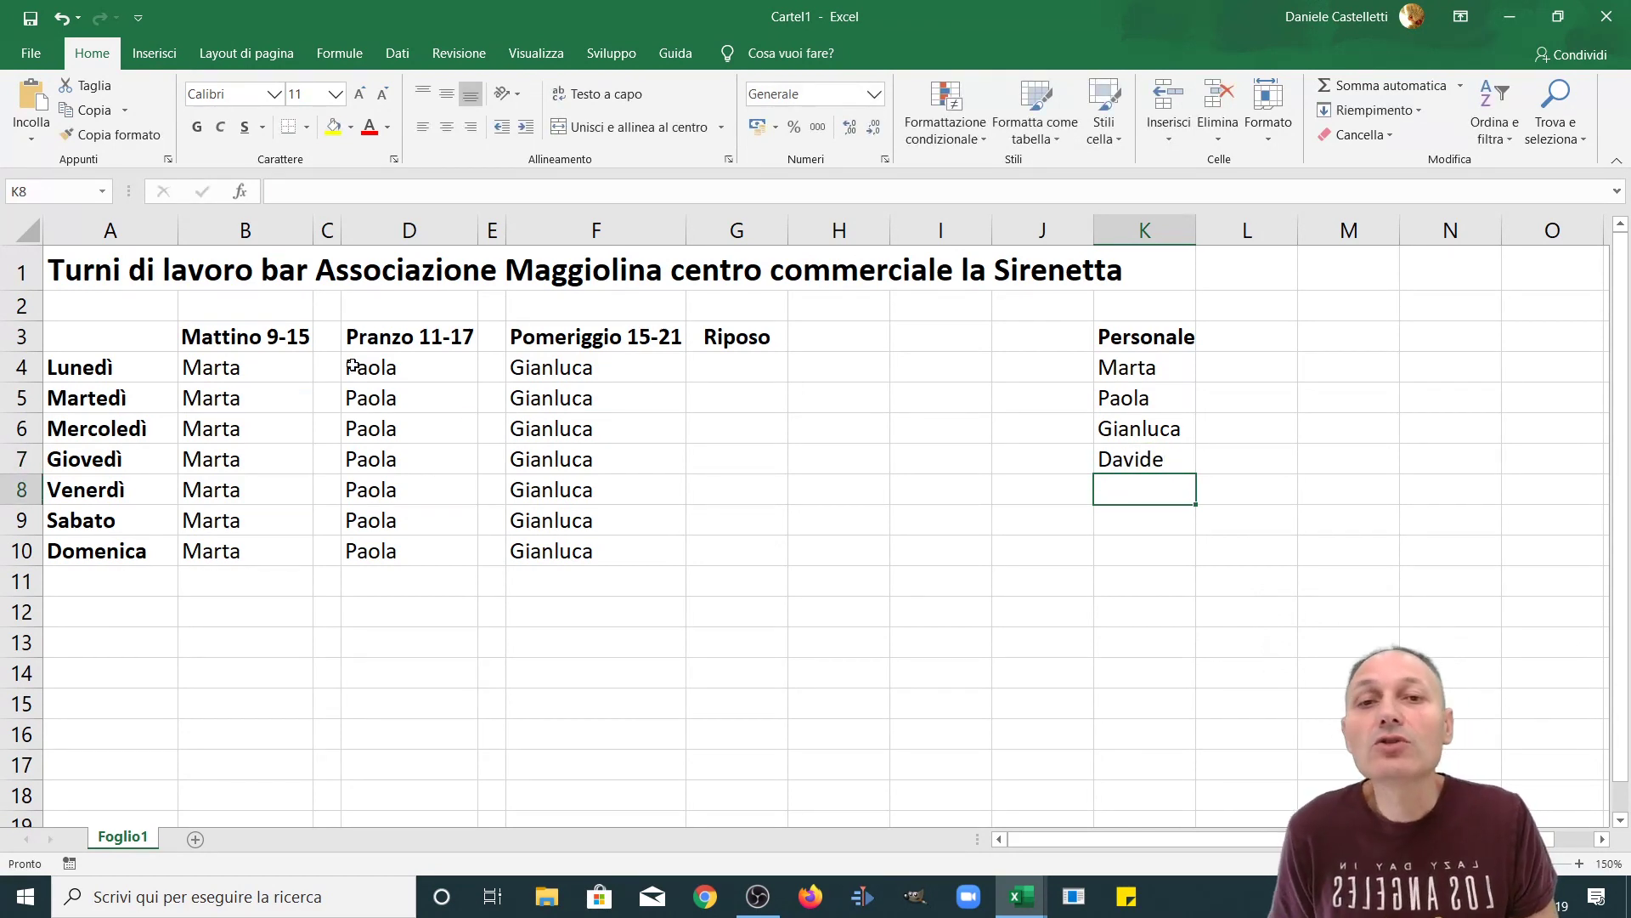
Step: Put the fourth staff member's name in B4 (Monday morning), D5 (Tuesday lunch) and F6 (Wednesday afternoon)
left_click(208, 361)
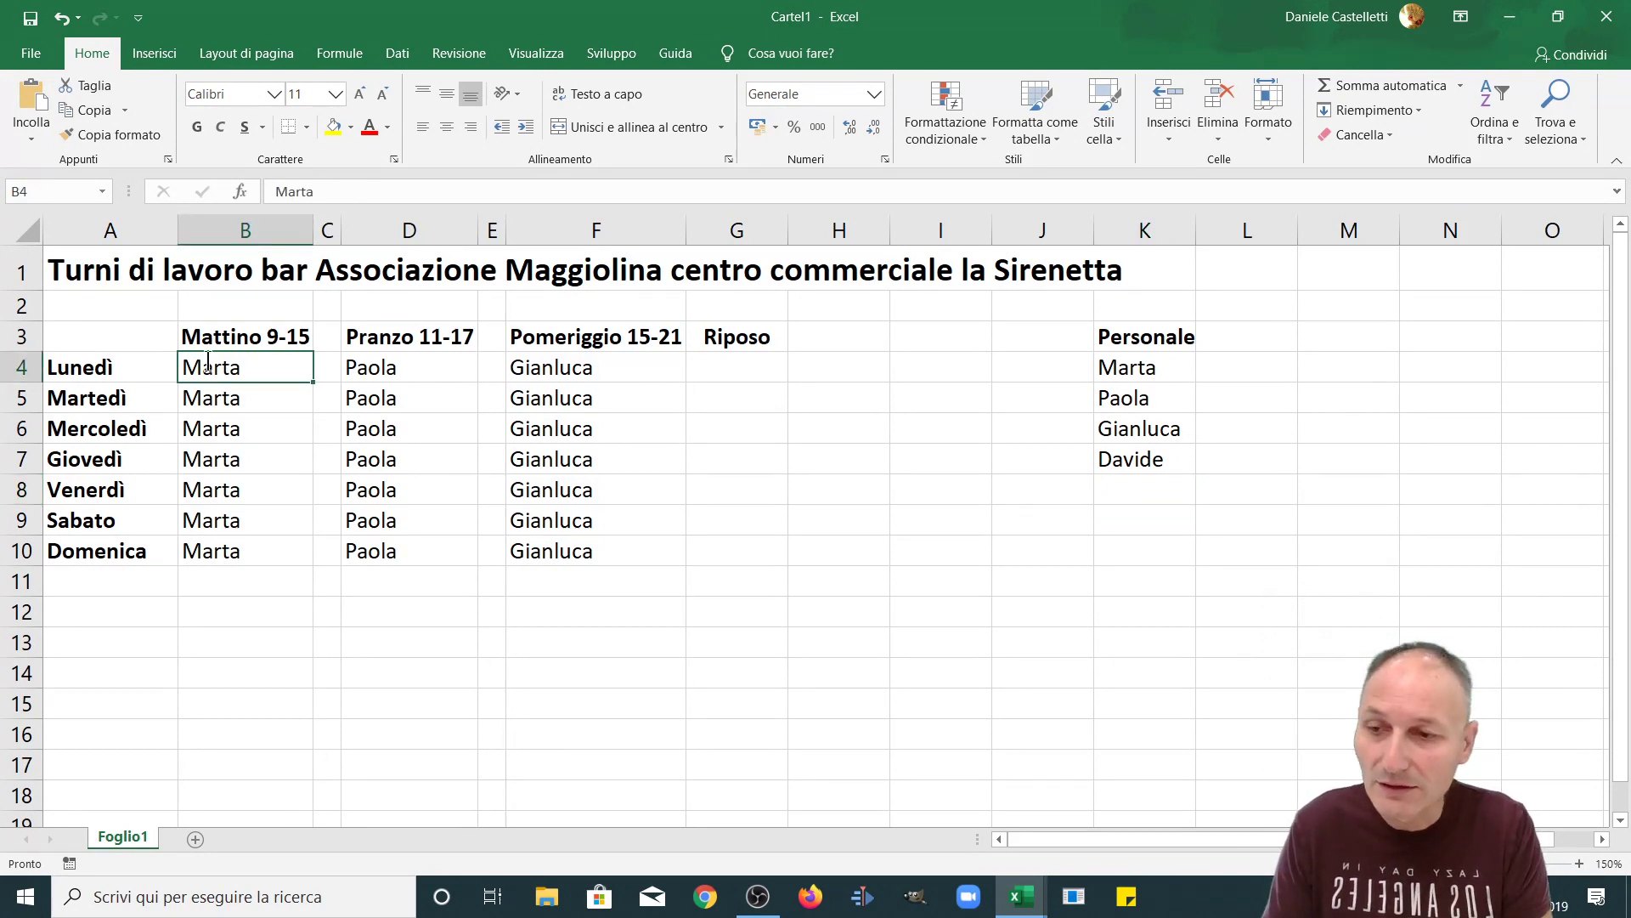
type("Dav")
key("Return")
key("Right")
key("Right")
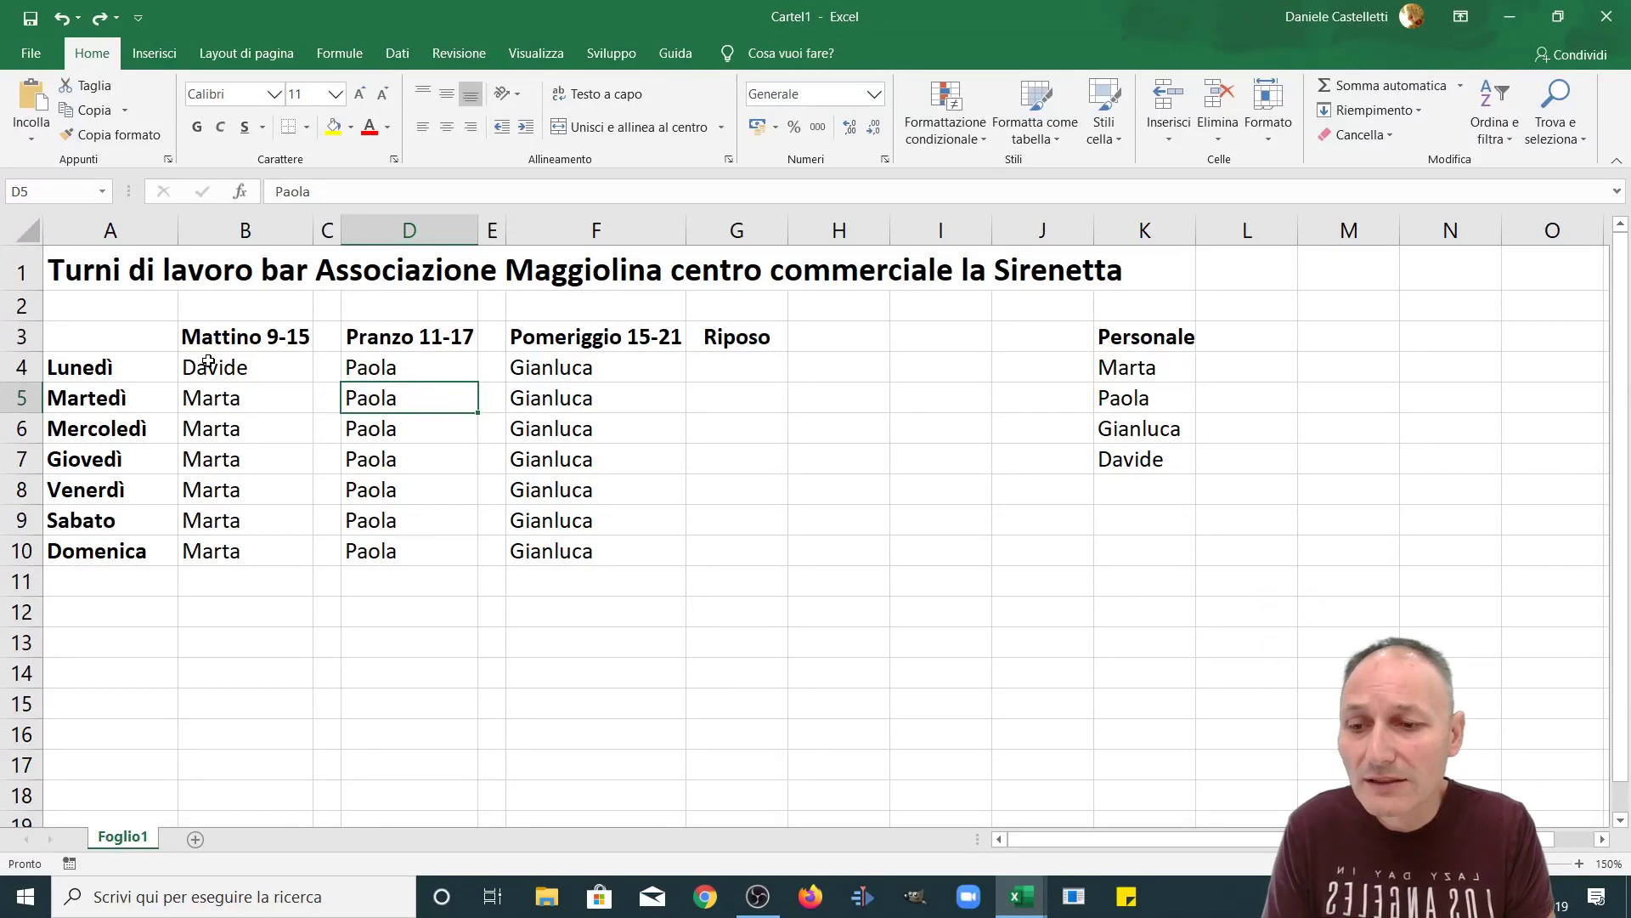
type("Davide")
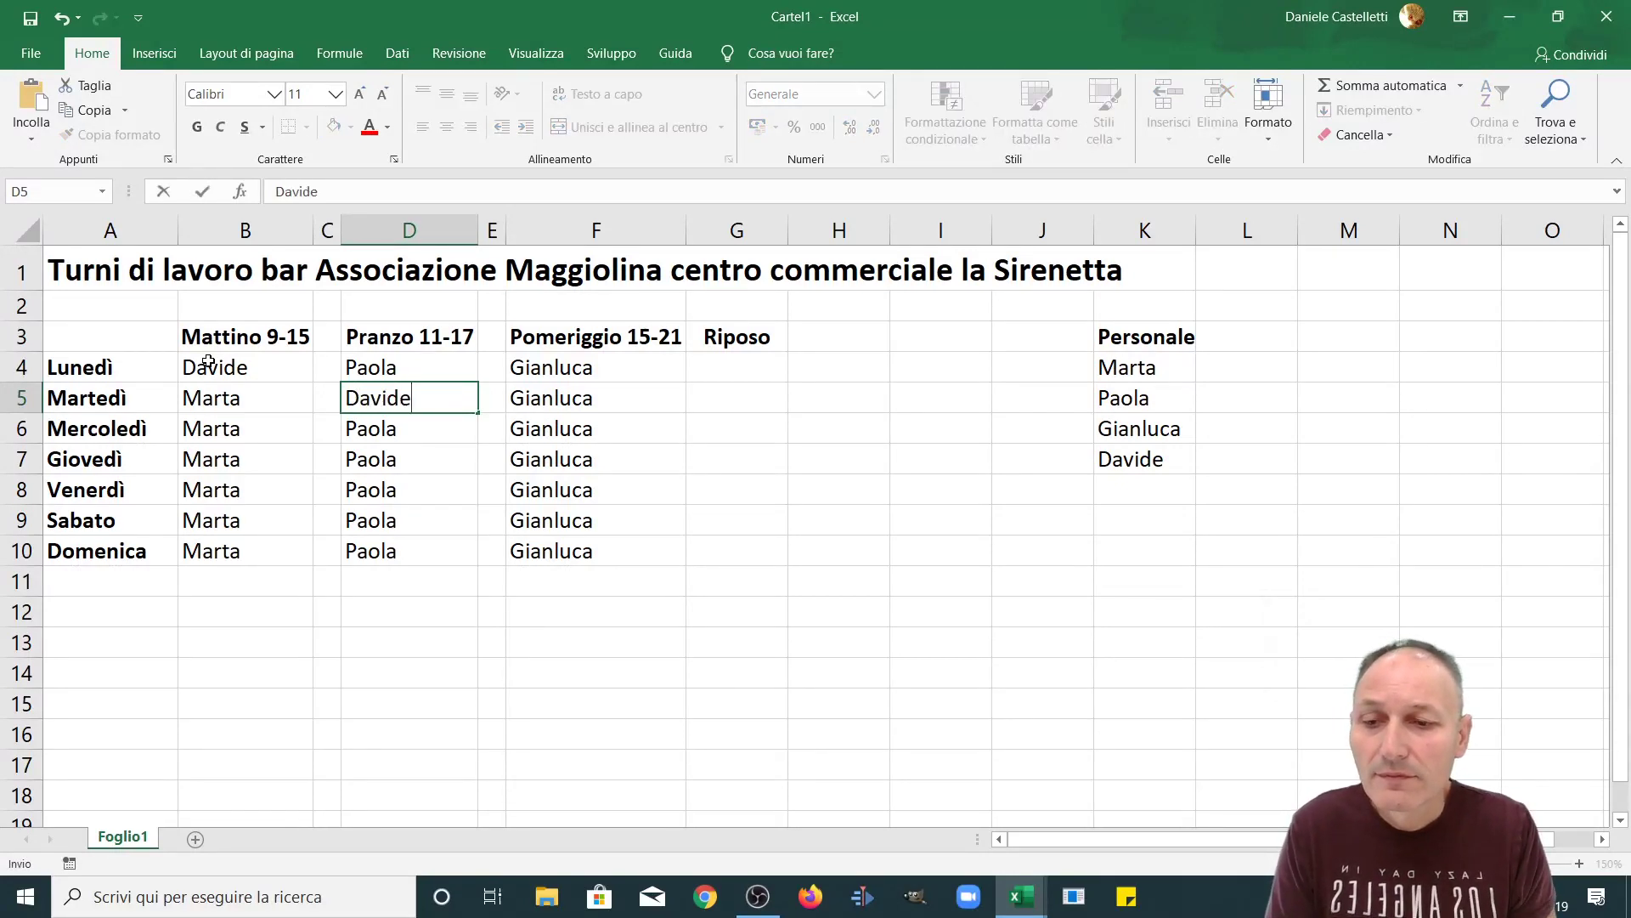
key("Right")
key("Down")
key("Right")
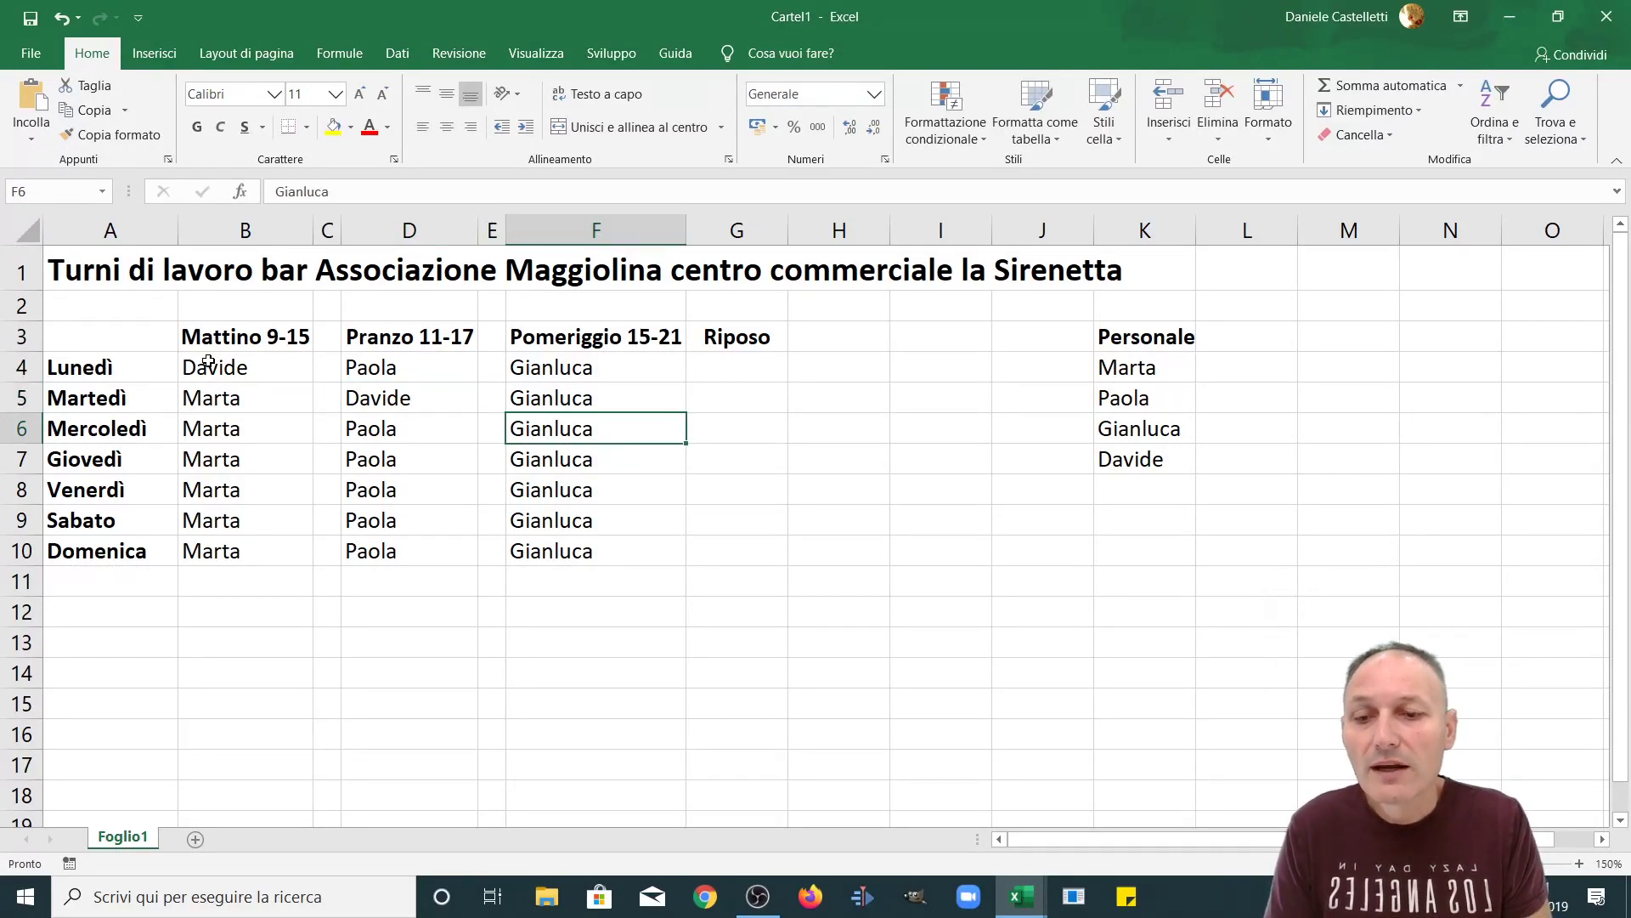
type("dav")
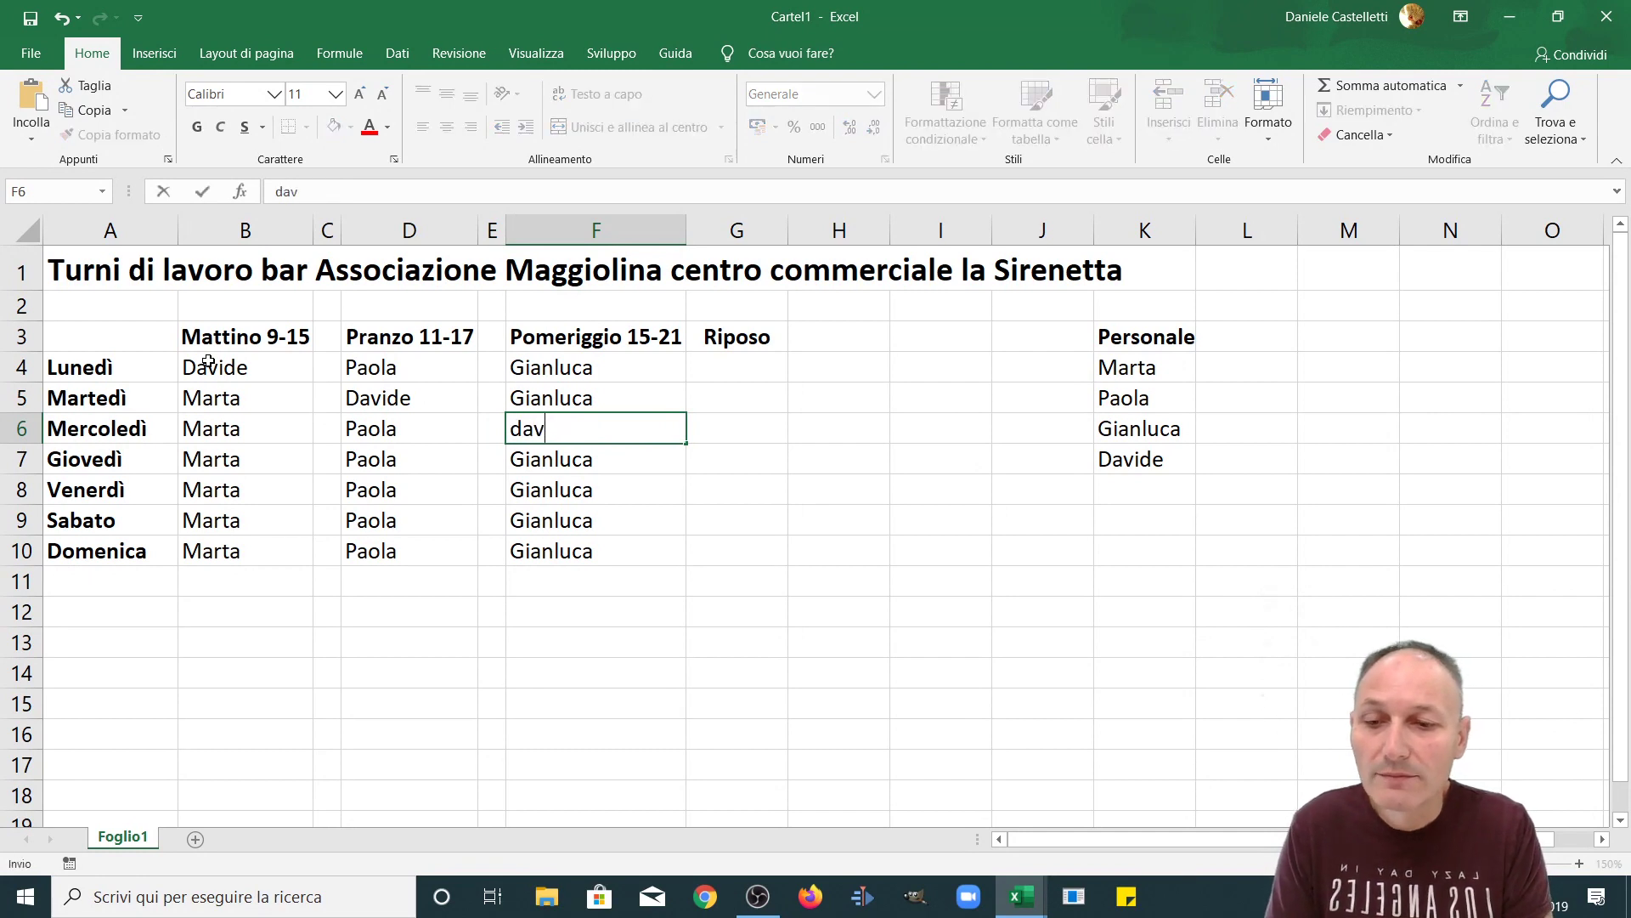
key("BackSpace")
key("BackSpace")
key("BackSpace")
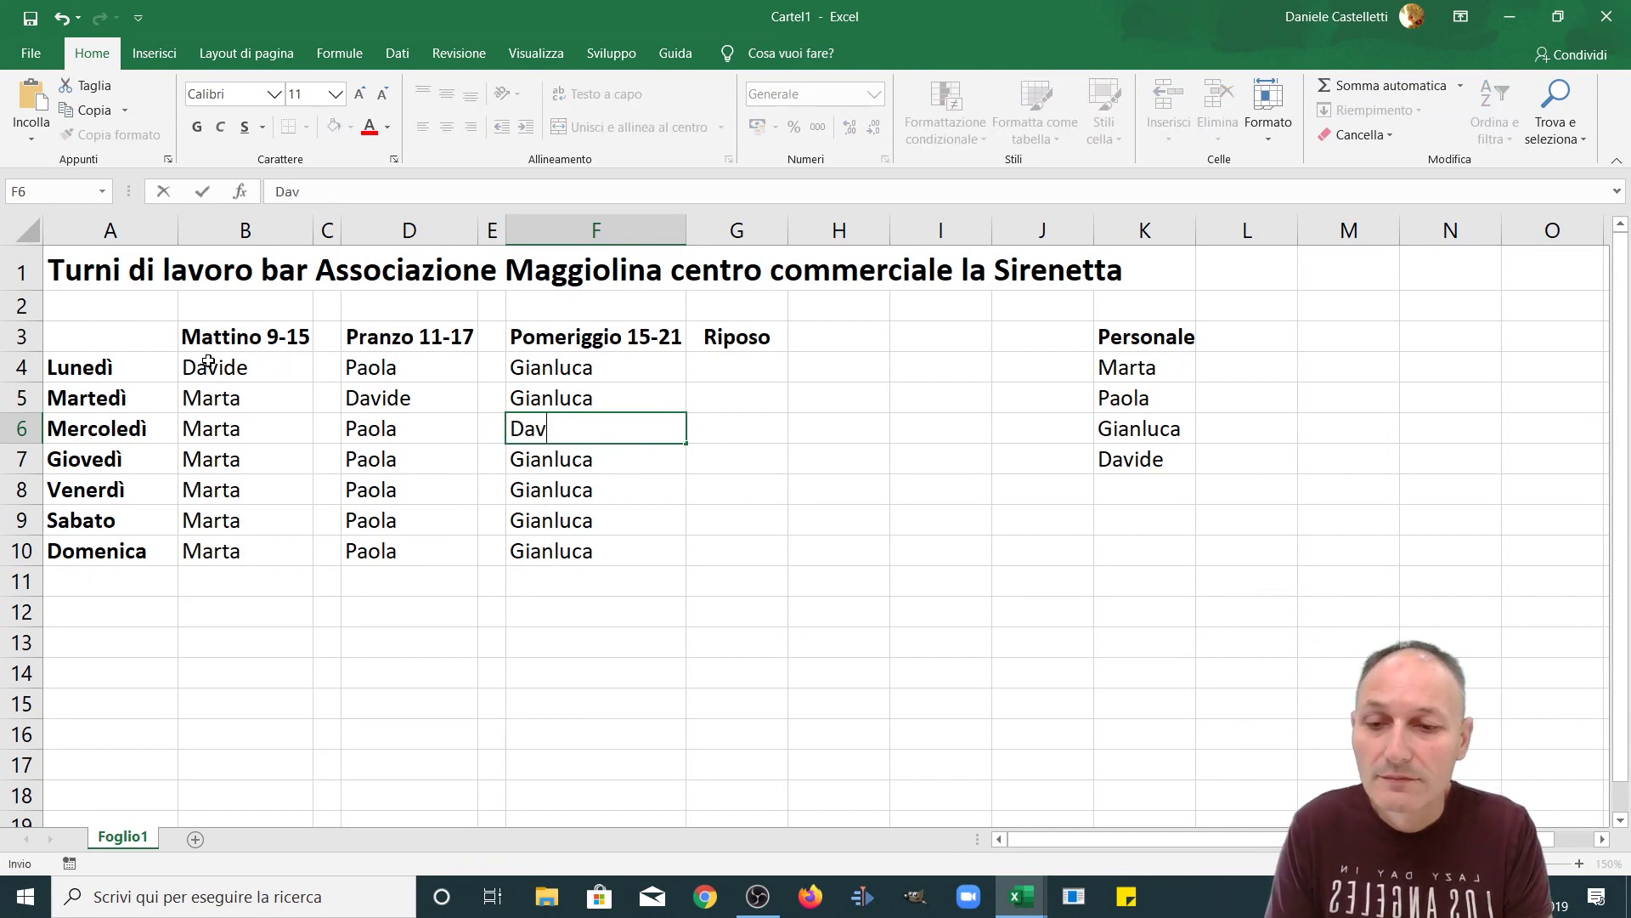
type("ide")
key("Return")
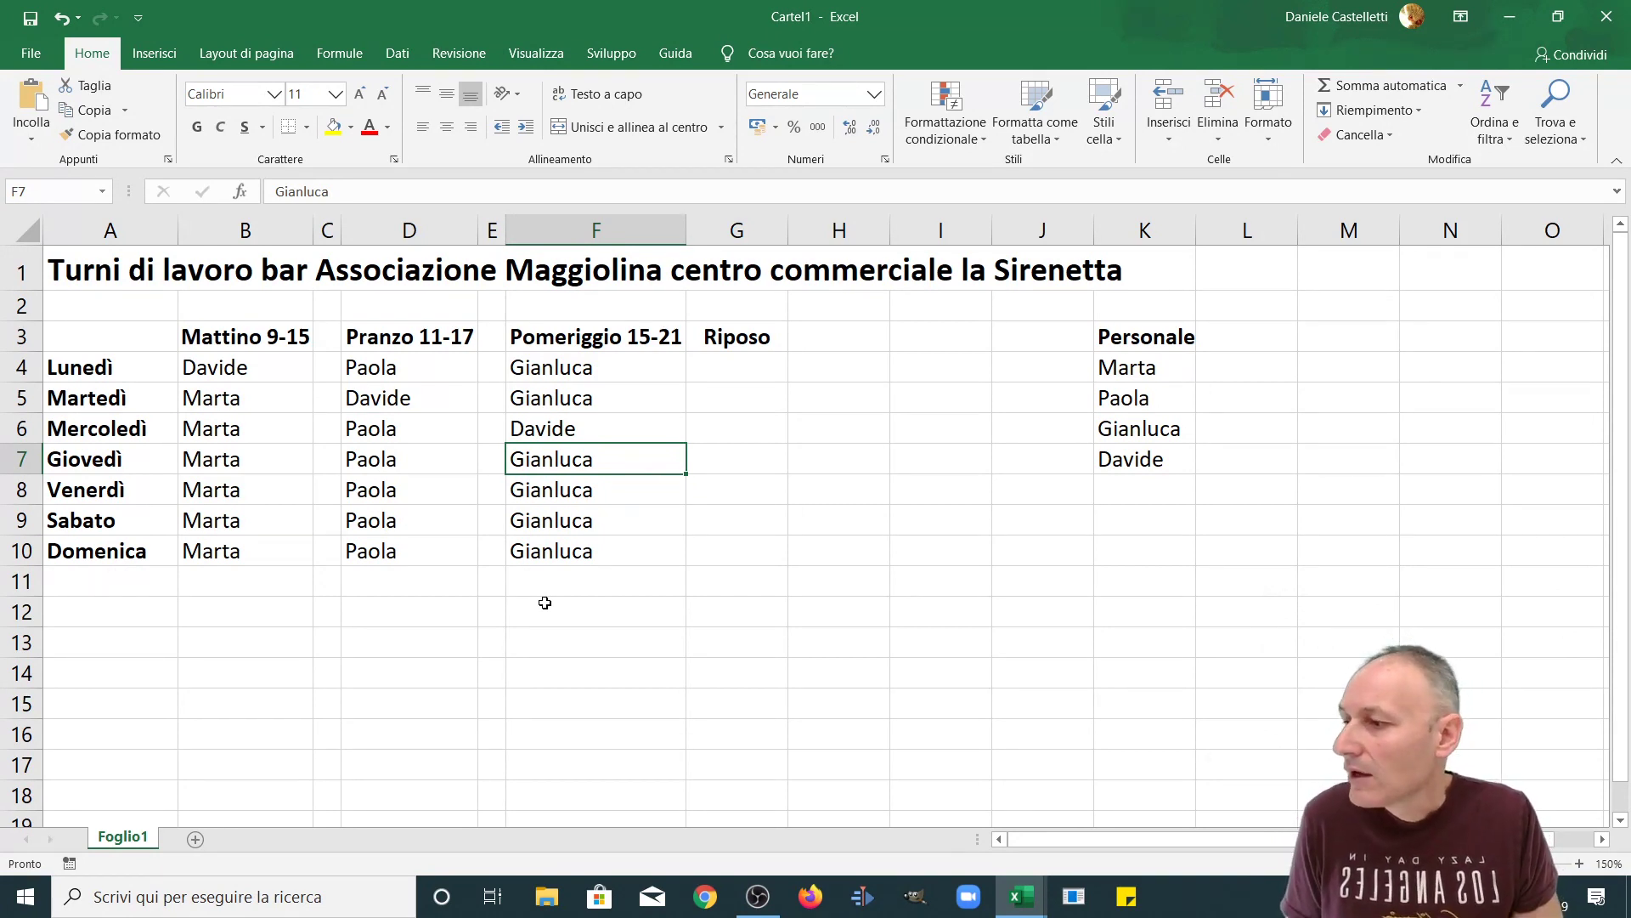
Step: Enter the 'Ore Settimanali' header in L3 and widen column L to fit it
left_click(1241, 338)
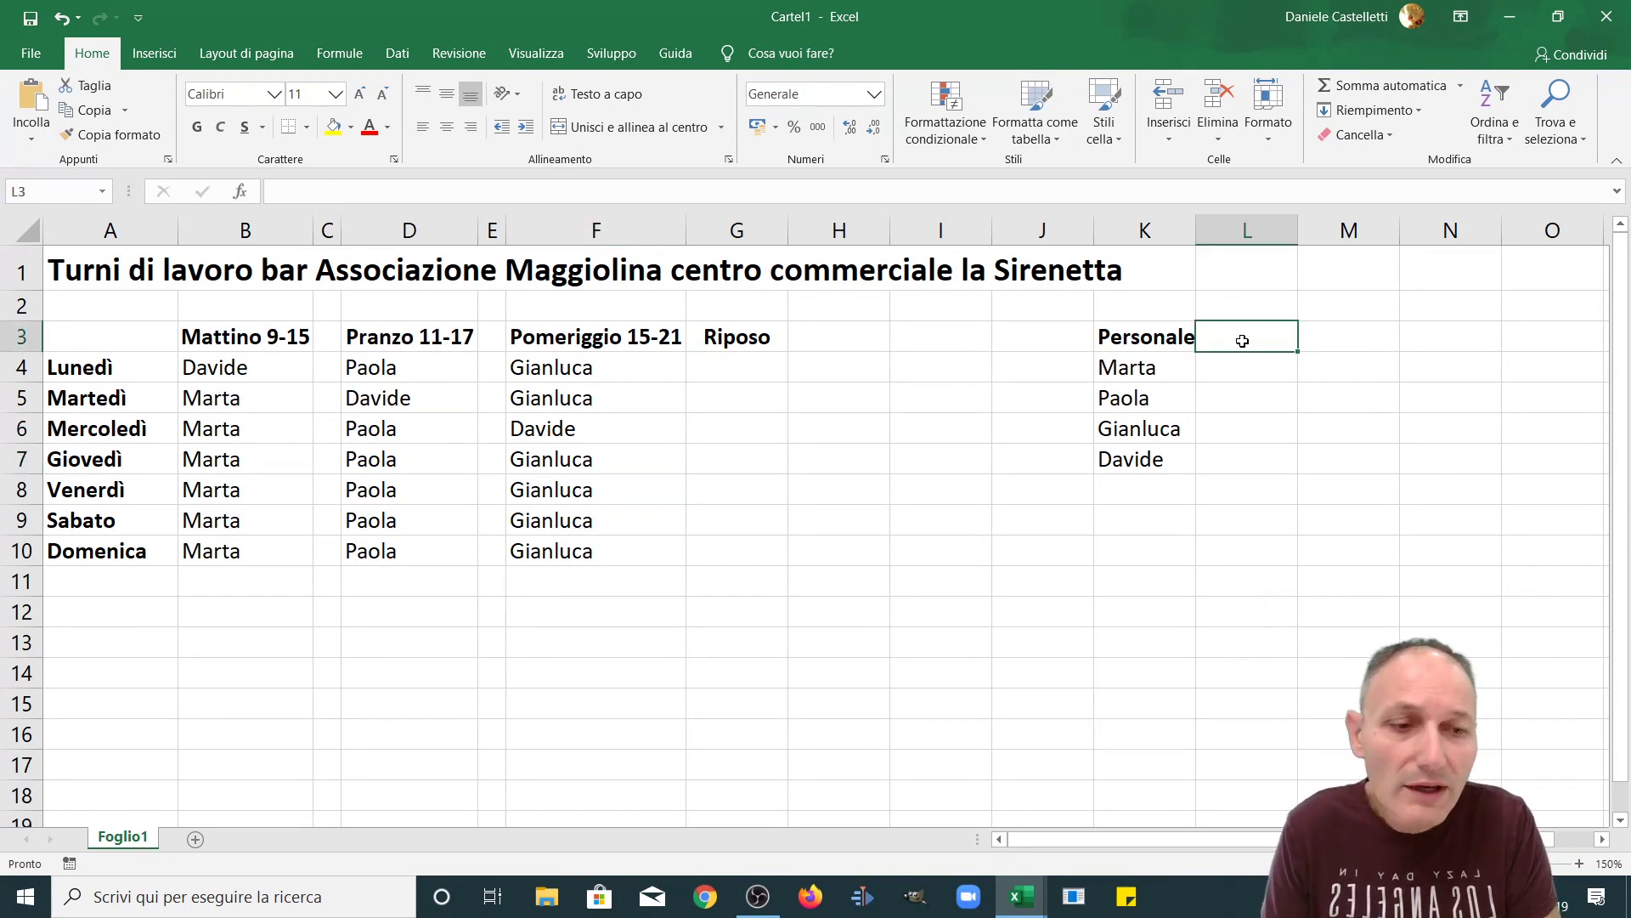
type("Ore S")
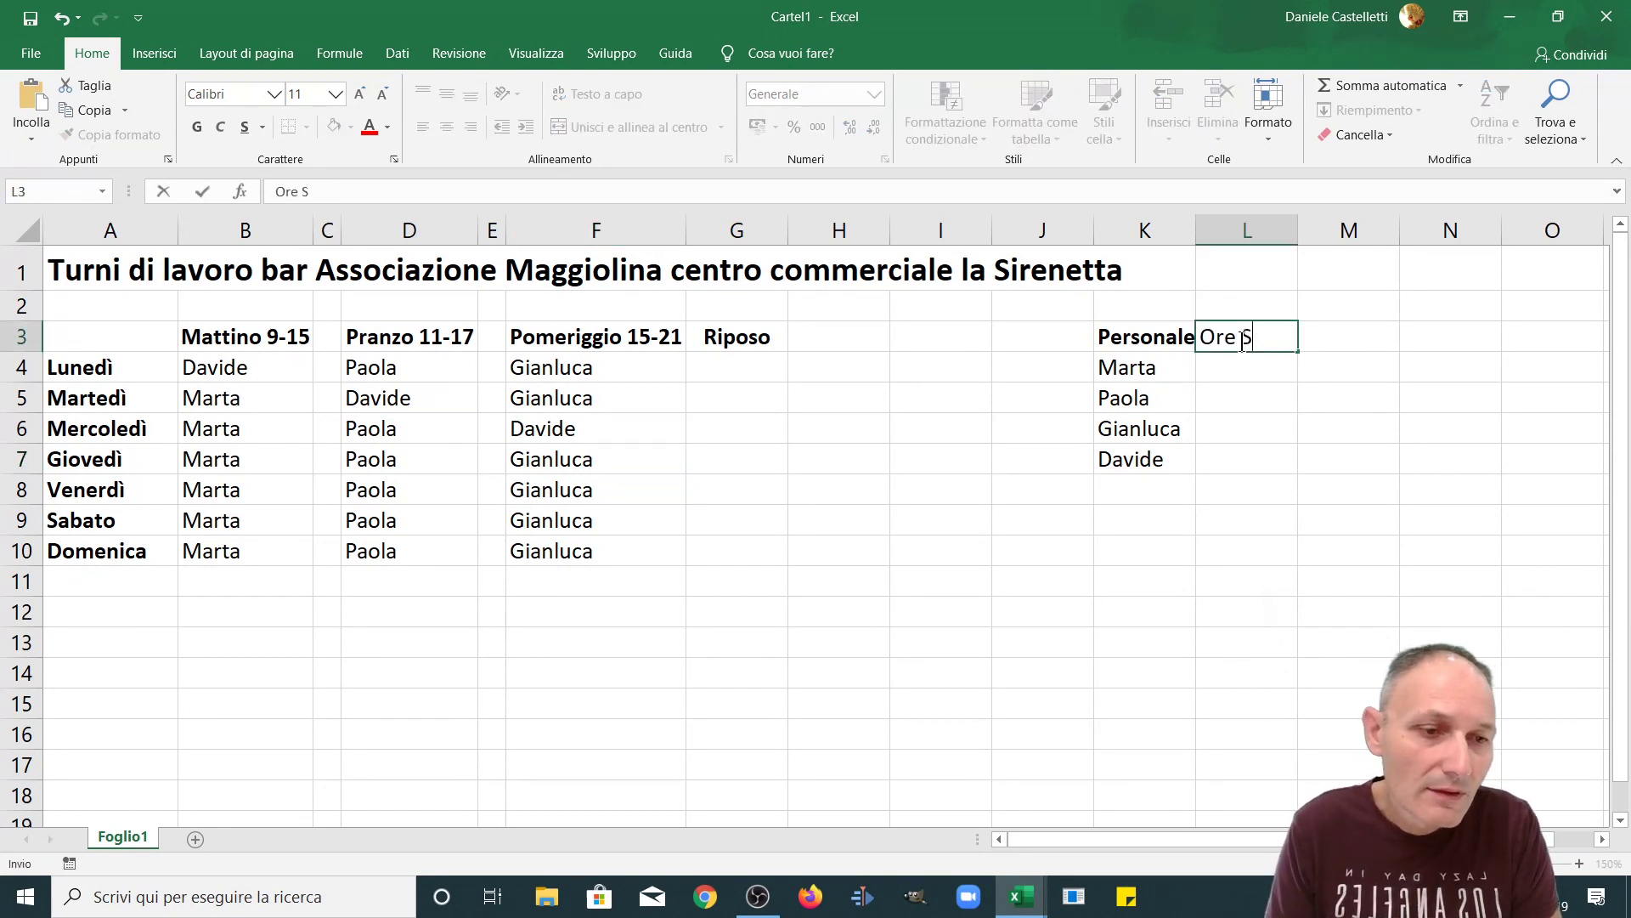
type("ettimanali")
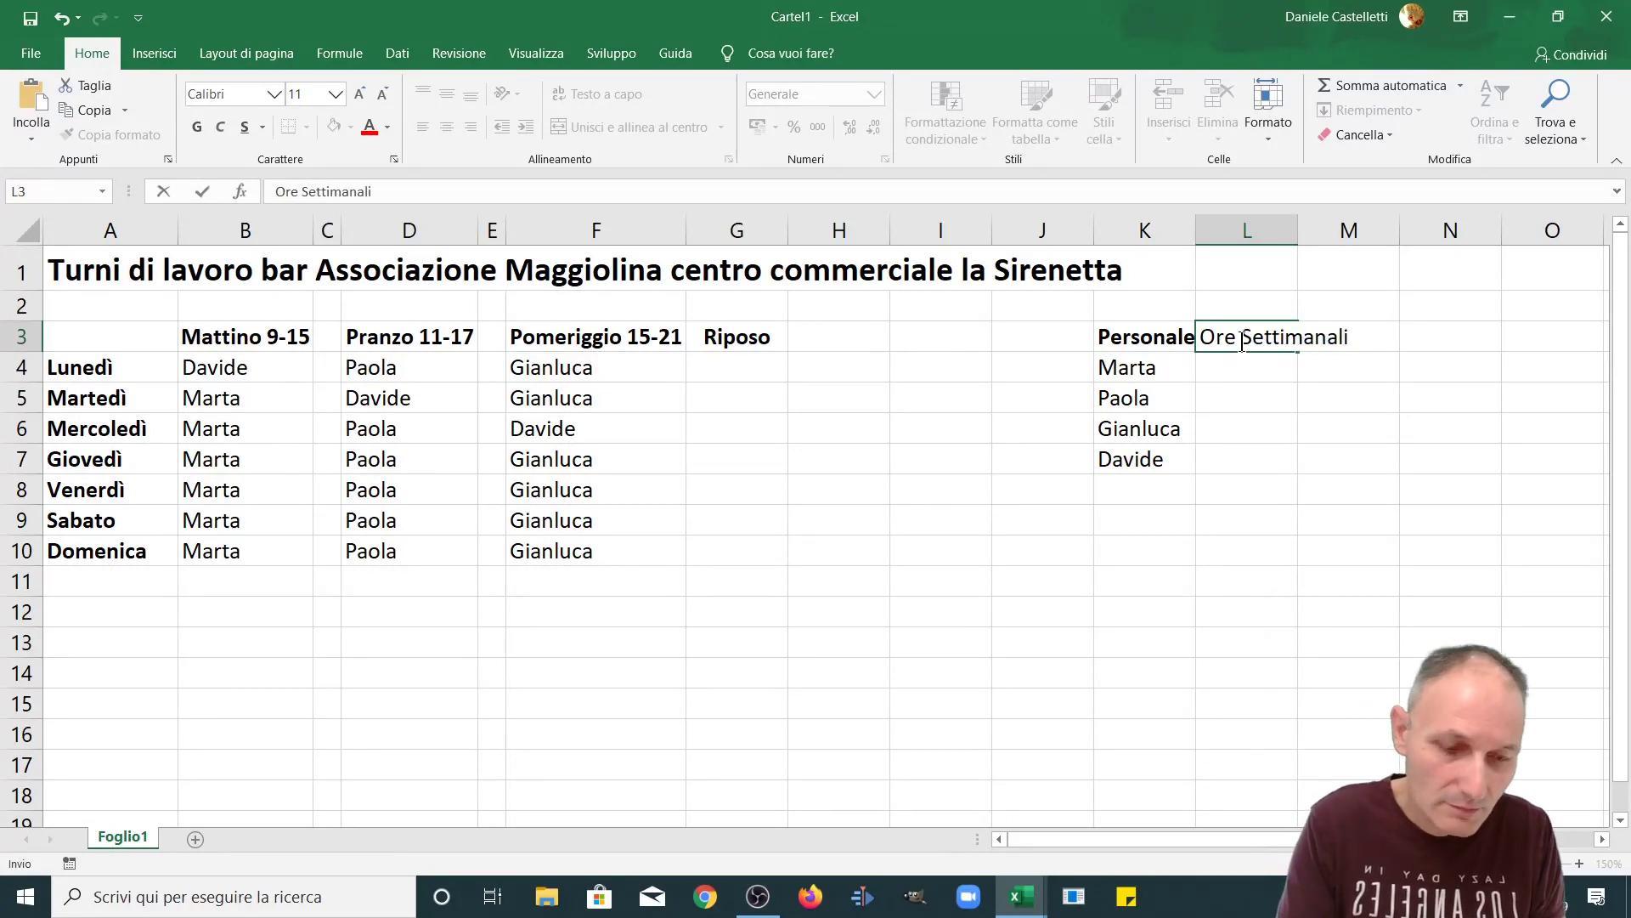
key("Return")
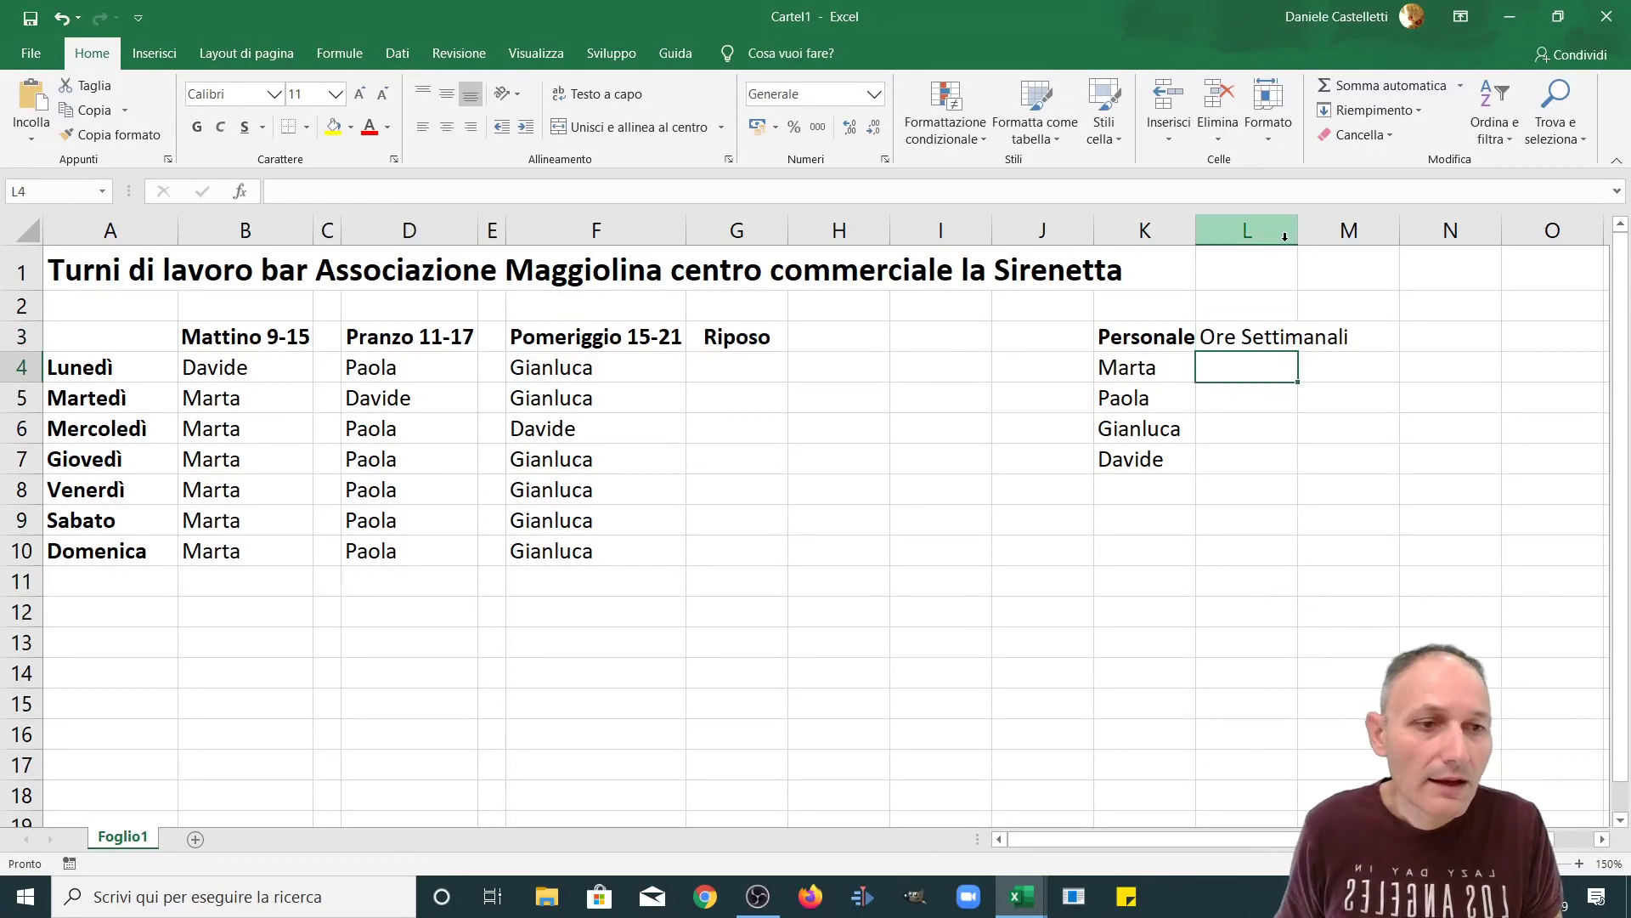
left_click_drag(1298, 235, 1356, 235)
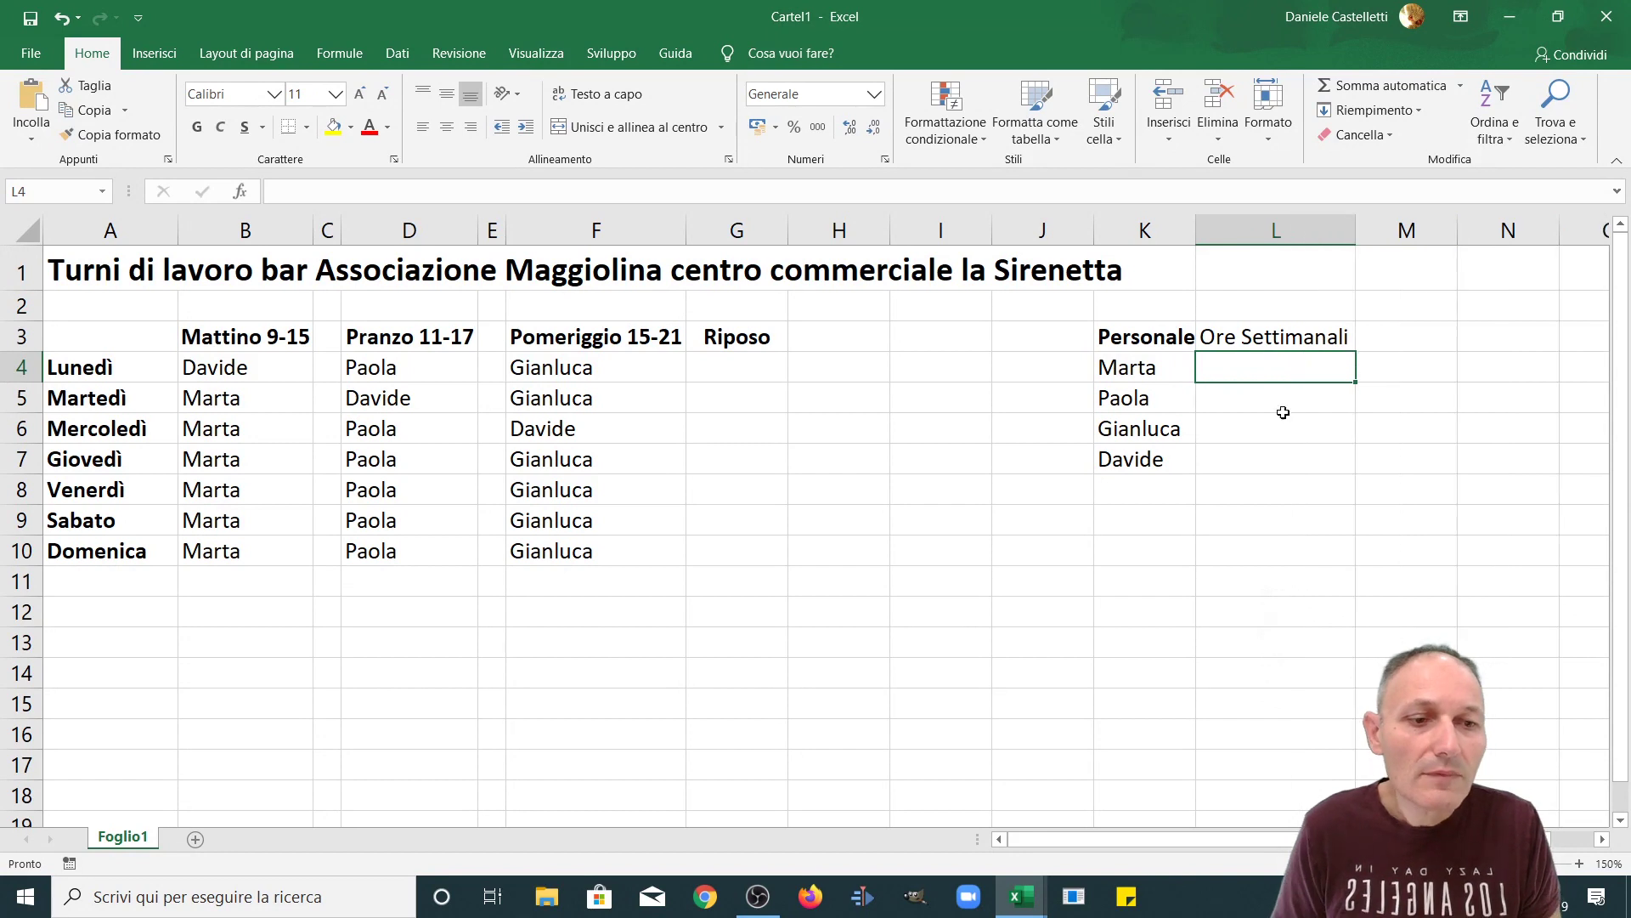
left_click(1296, 459)
left_click(1259, 368)
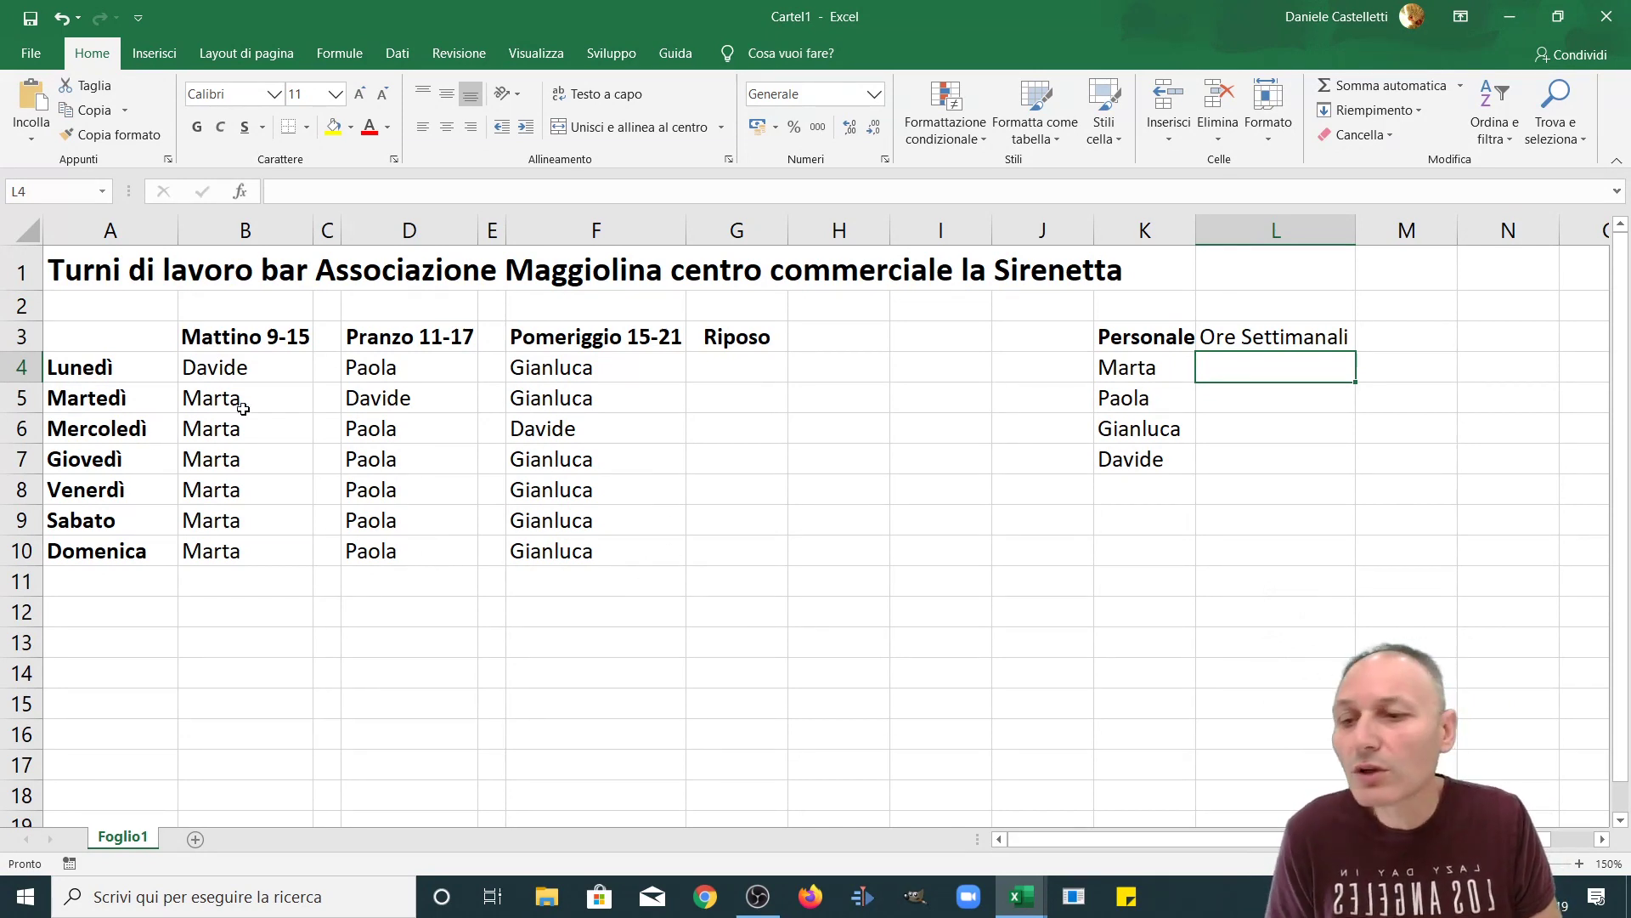
Step: Select the shift cells B4:F10 and name the range 'Settimana1' in the Name Box
mouse_move(193, 361)
left_mouse_down()
mouse_move(588, 522)
mouse_move(592, 552)
left_mouse_up()
key("ctrl+c")
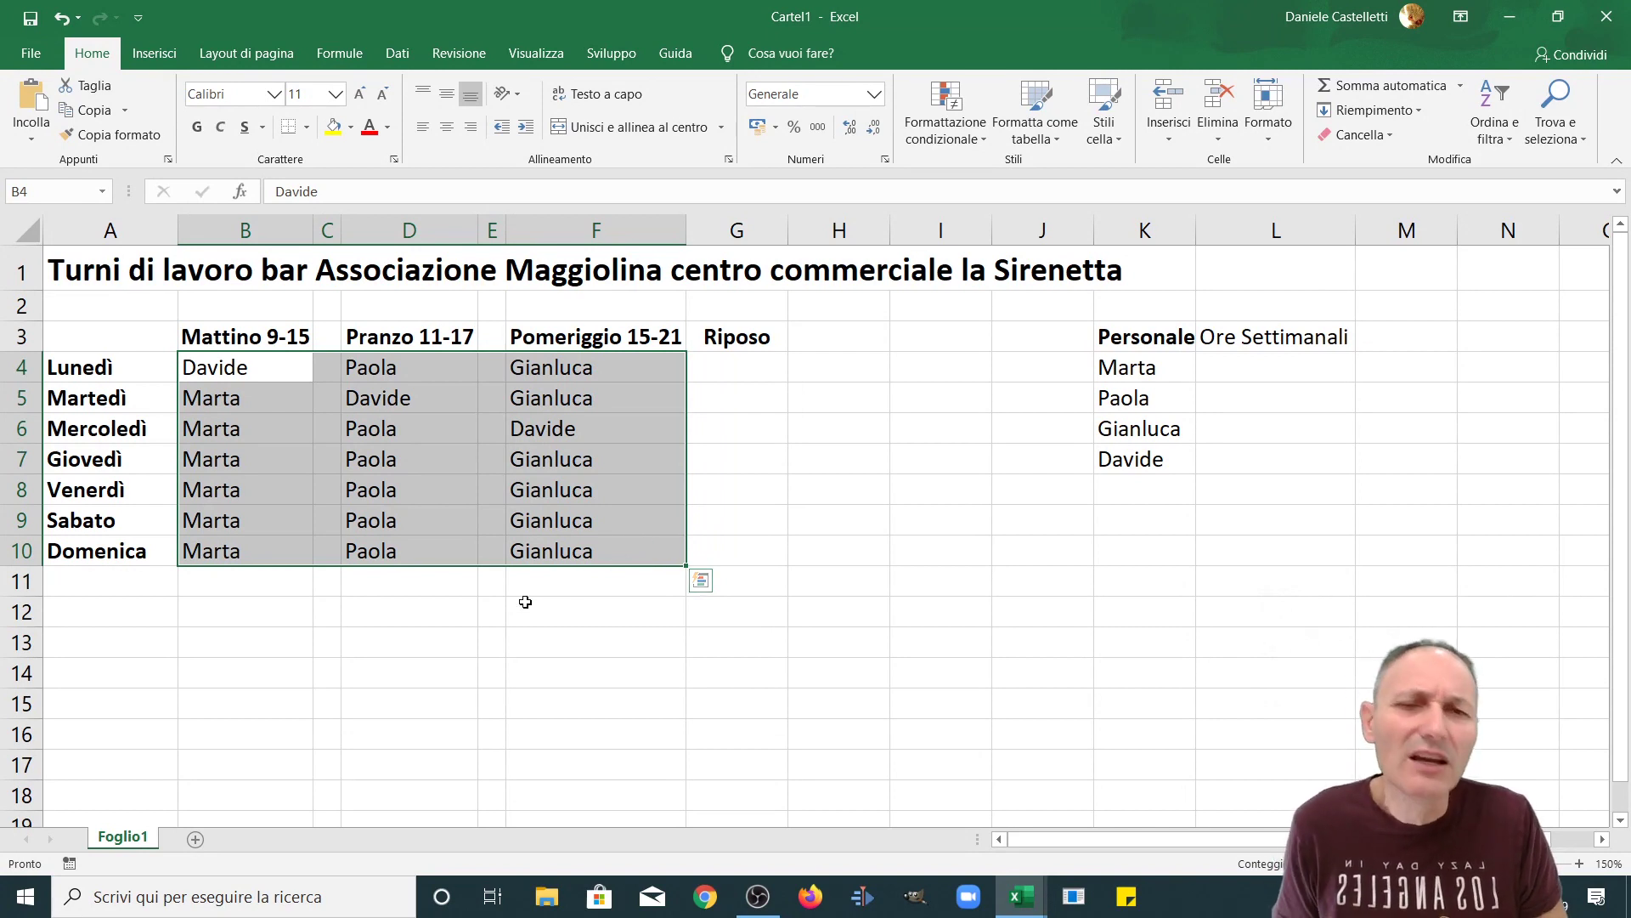
key("Escape")
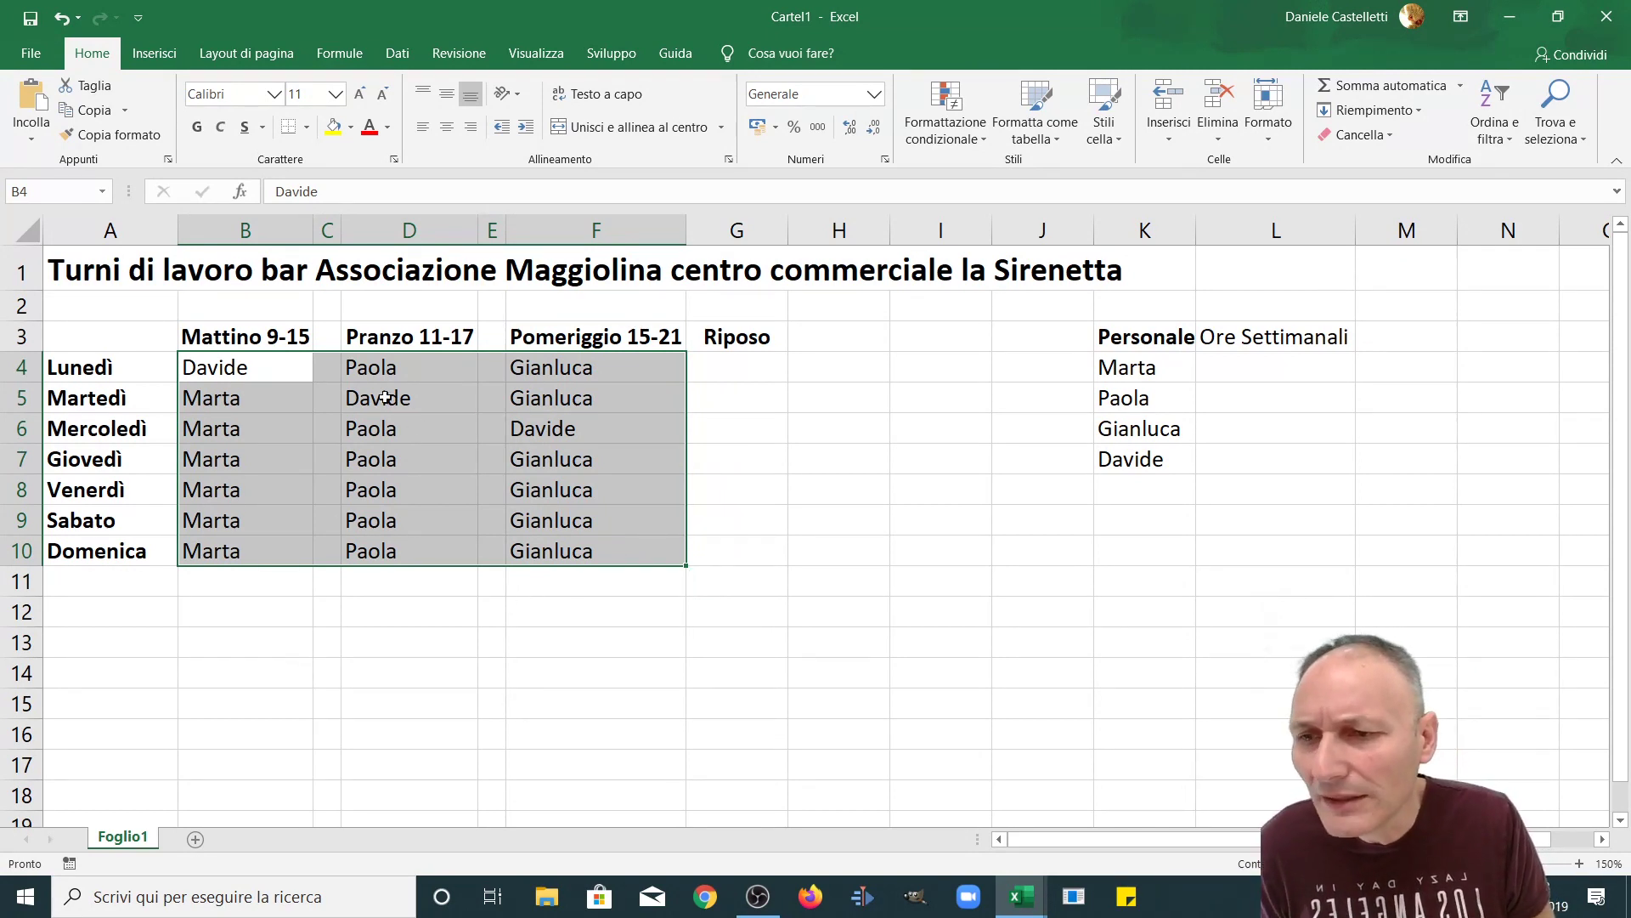
key("ctrl+v")
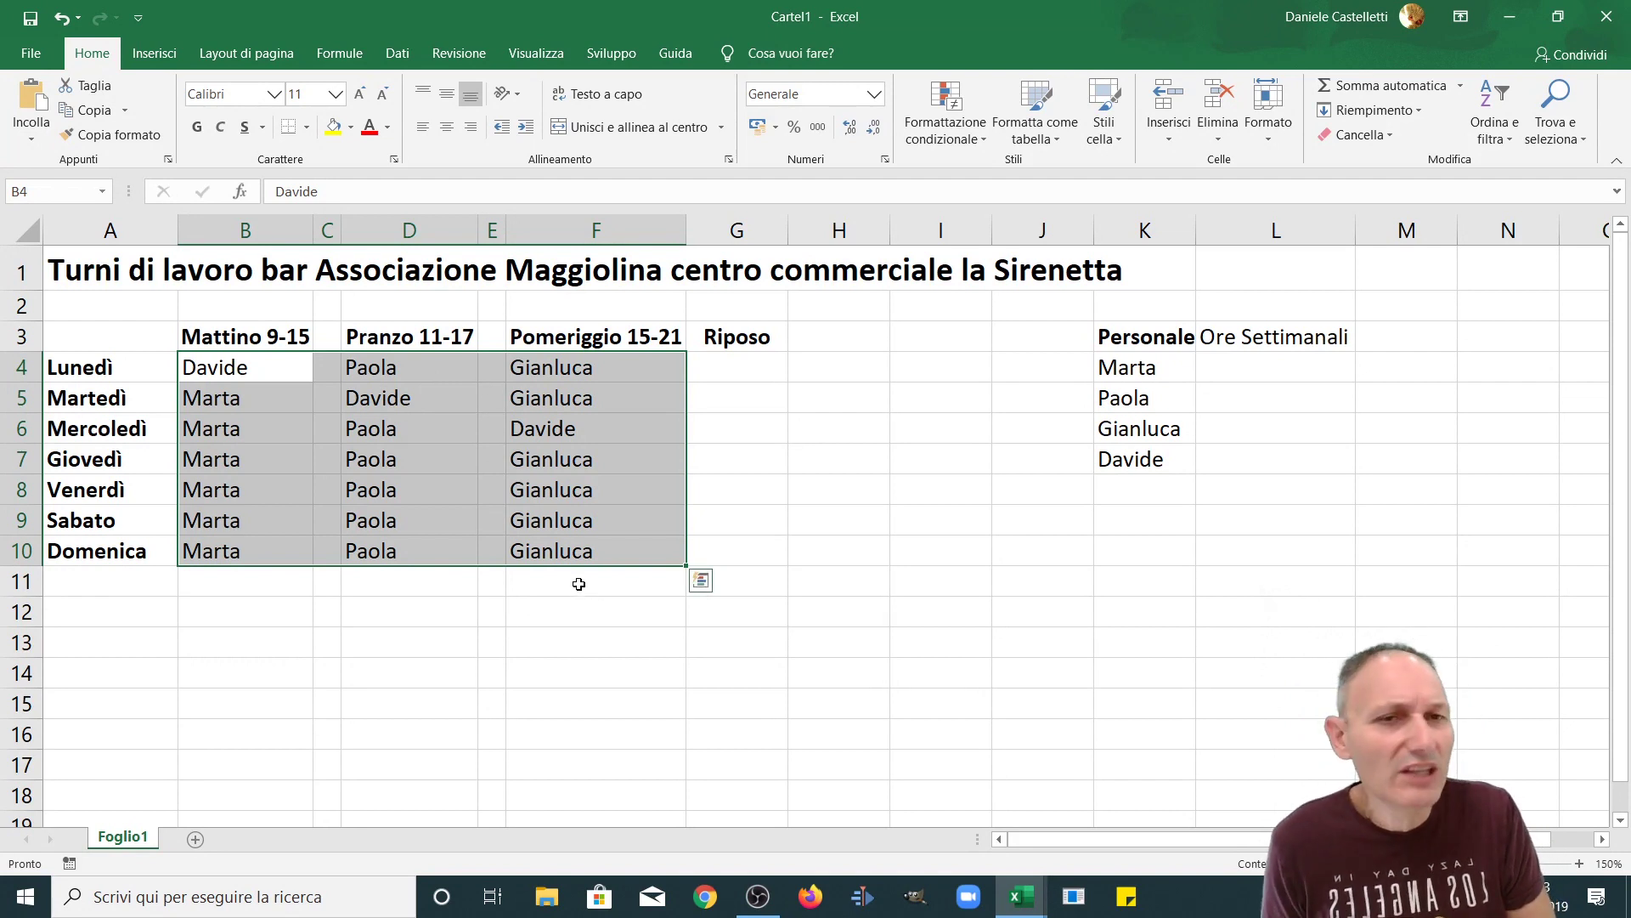
key("Escape")
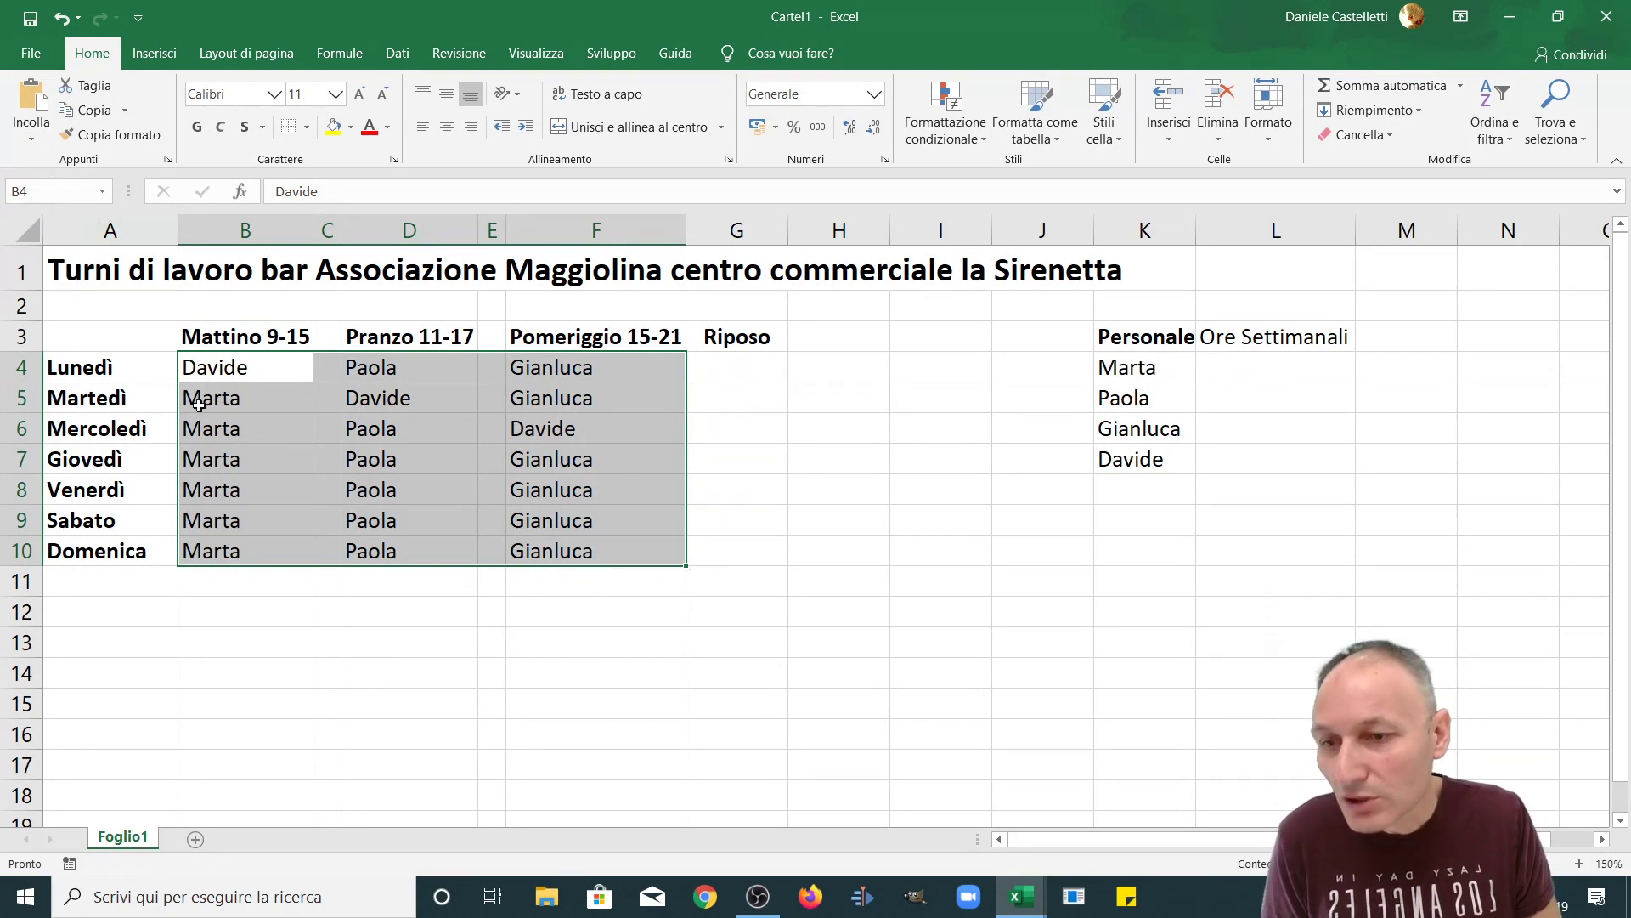
key("ctrl+v")
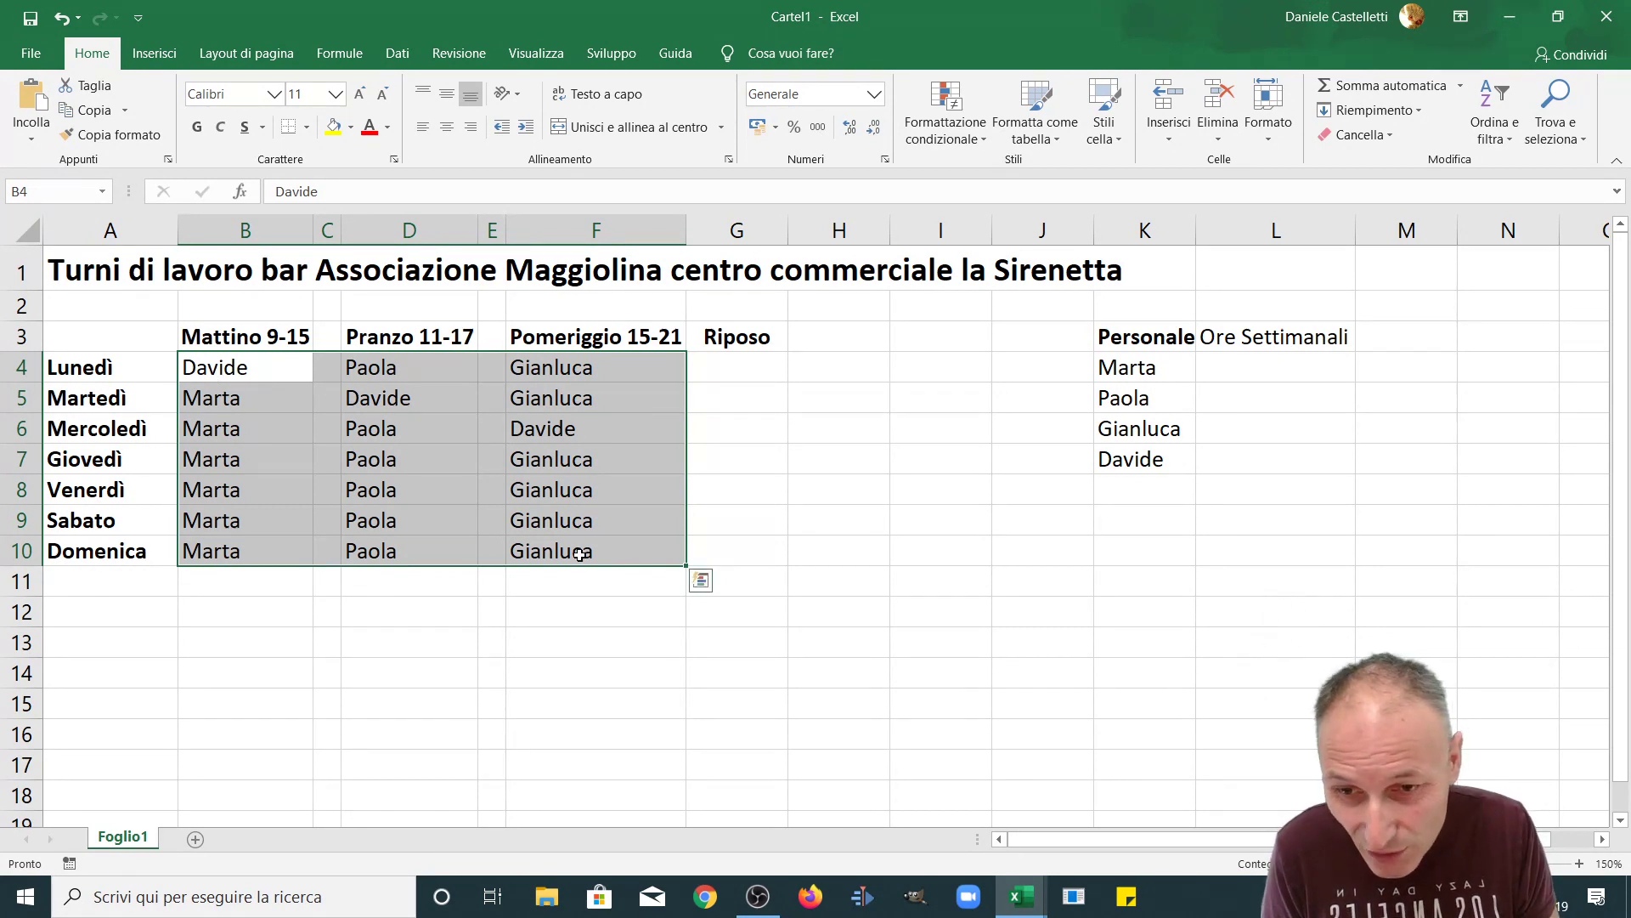
key("Escape")
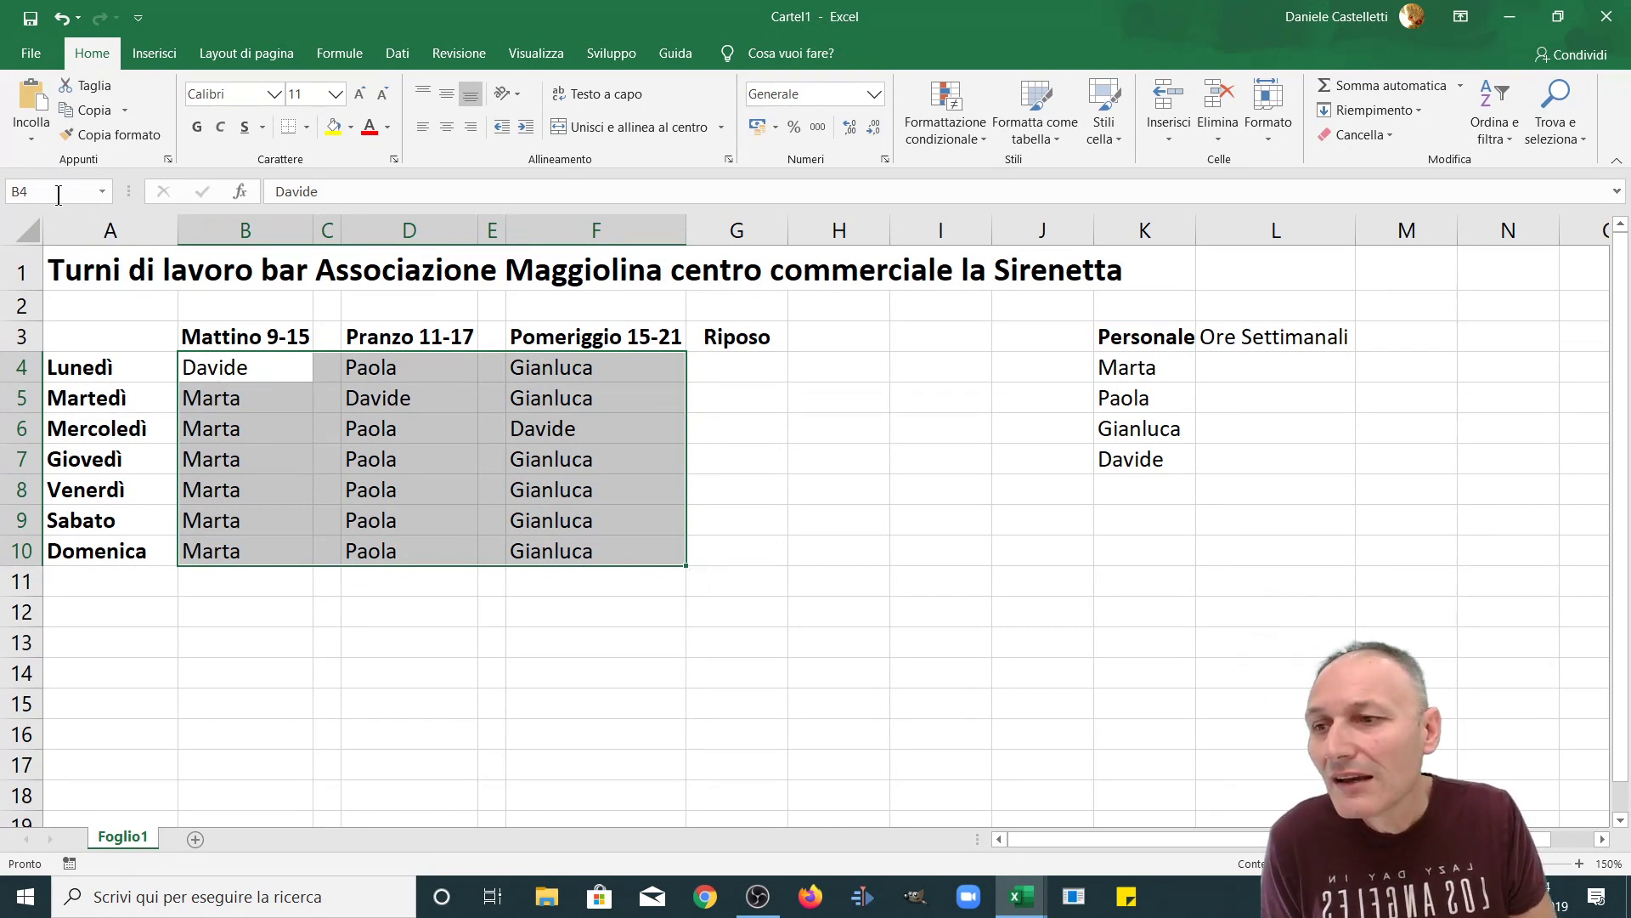
left_click(58, 196)
type("Settimana")
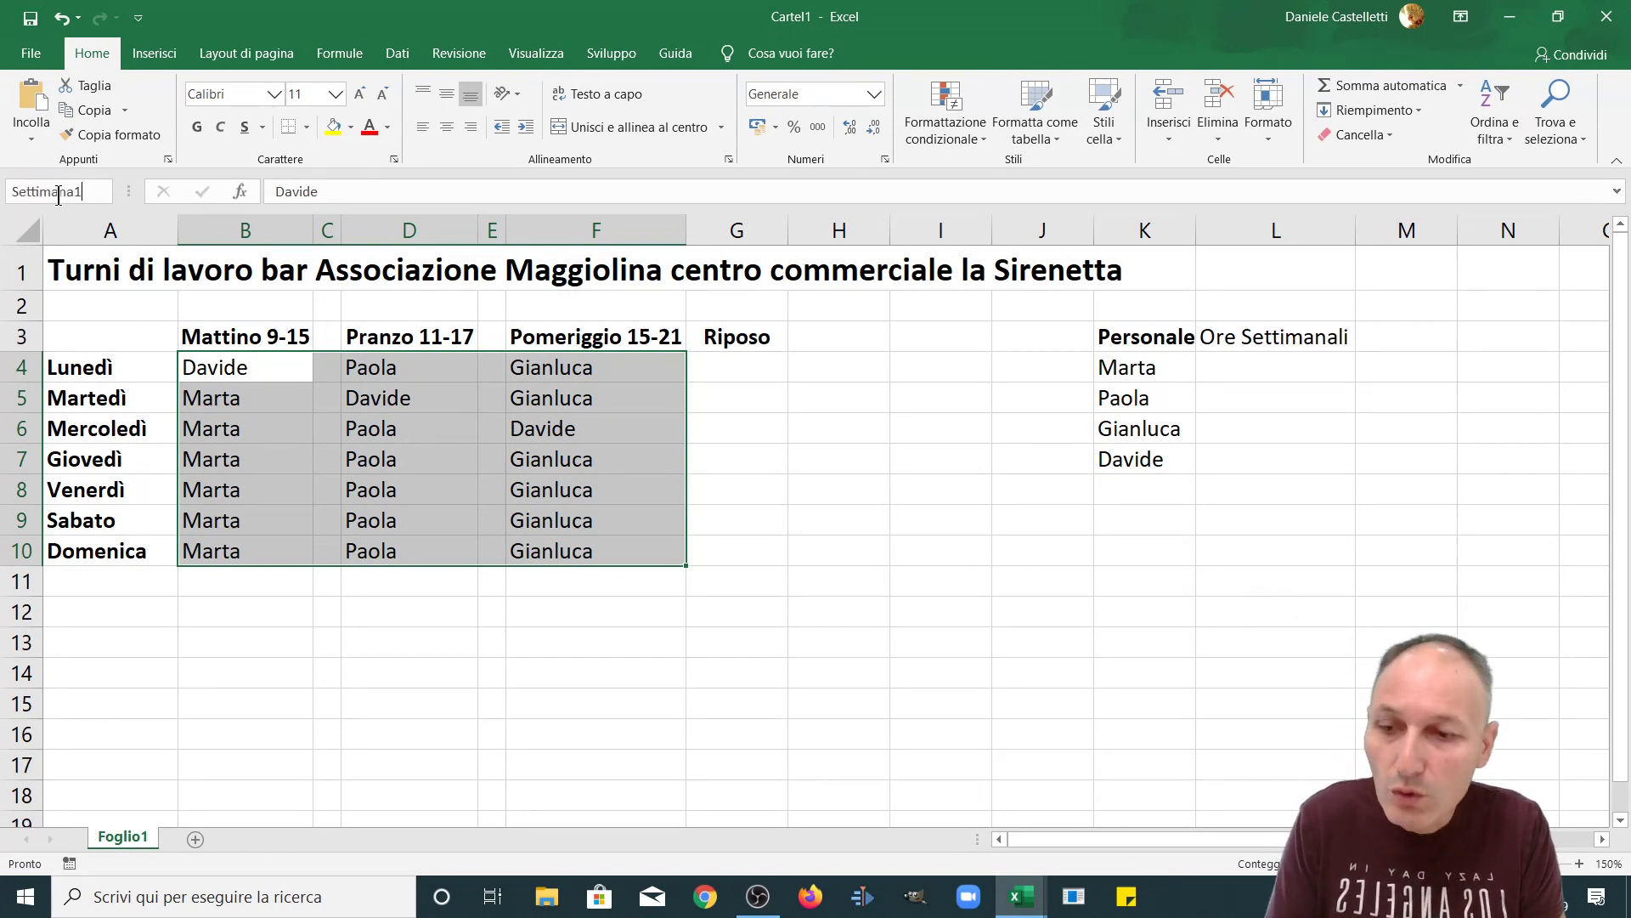
type("1")
key("Return")
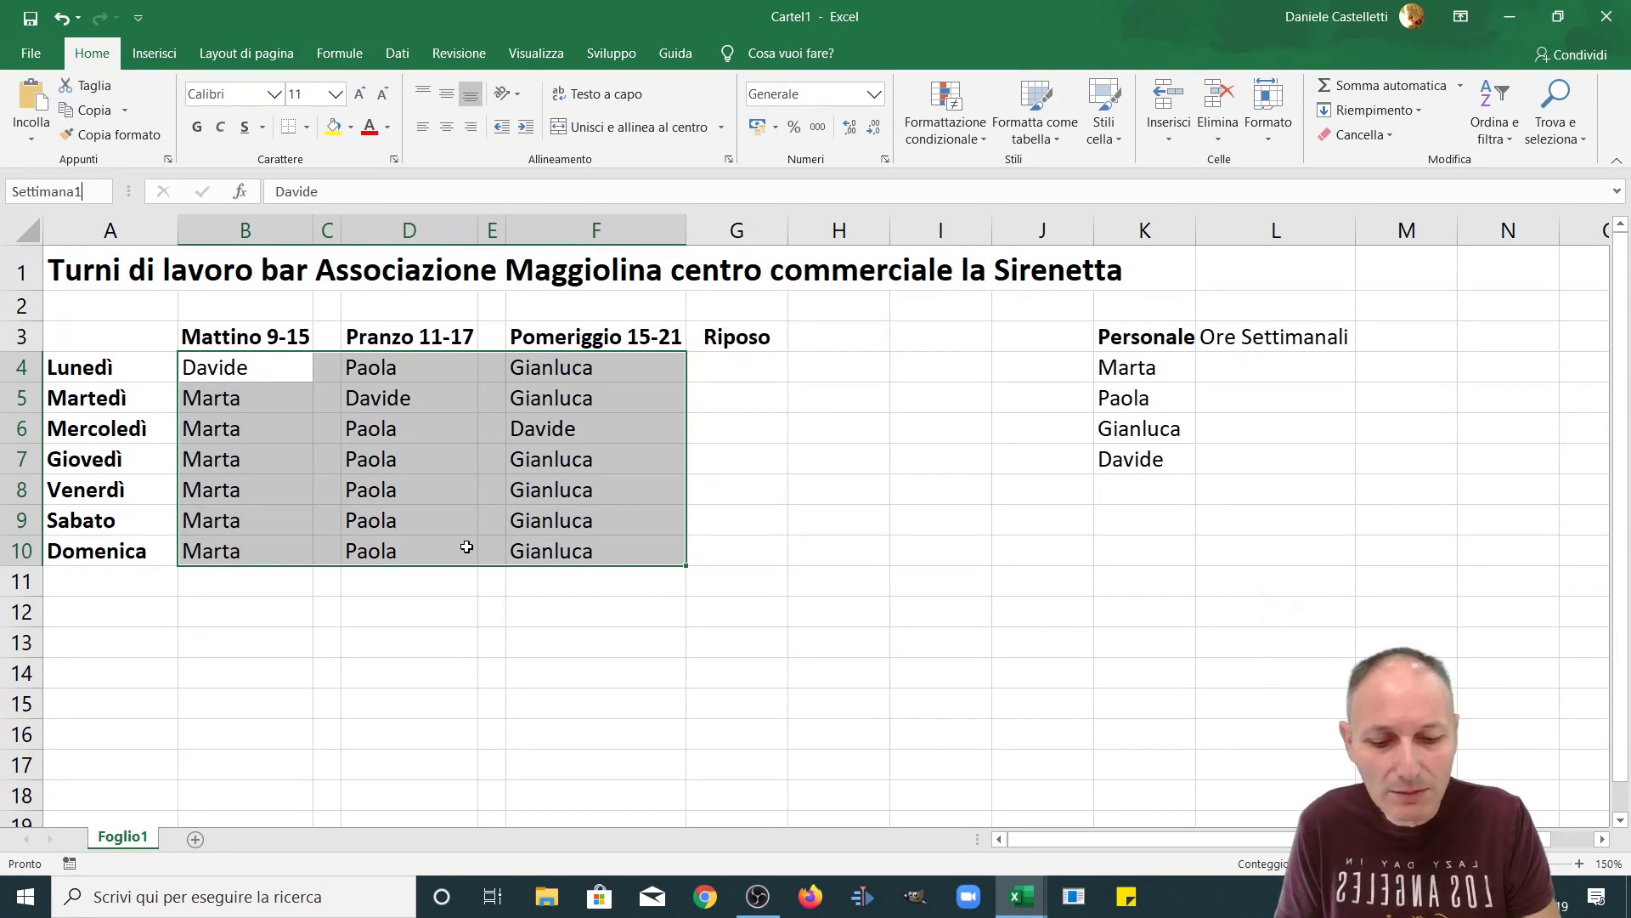
key("Return")
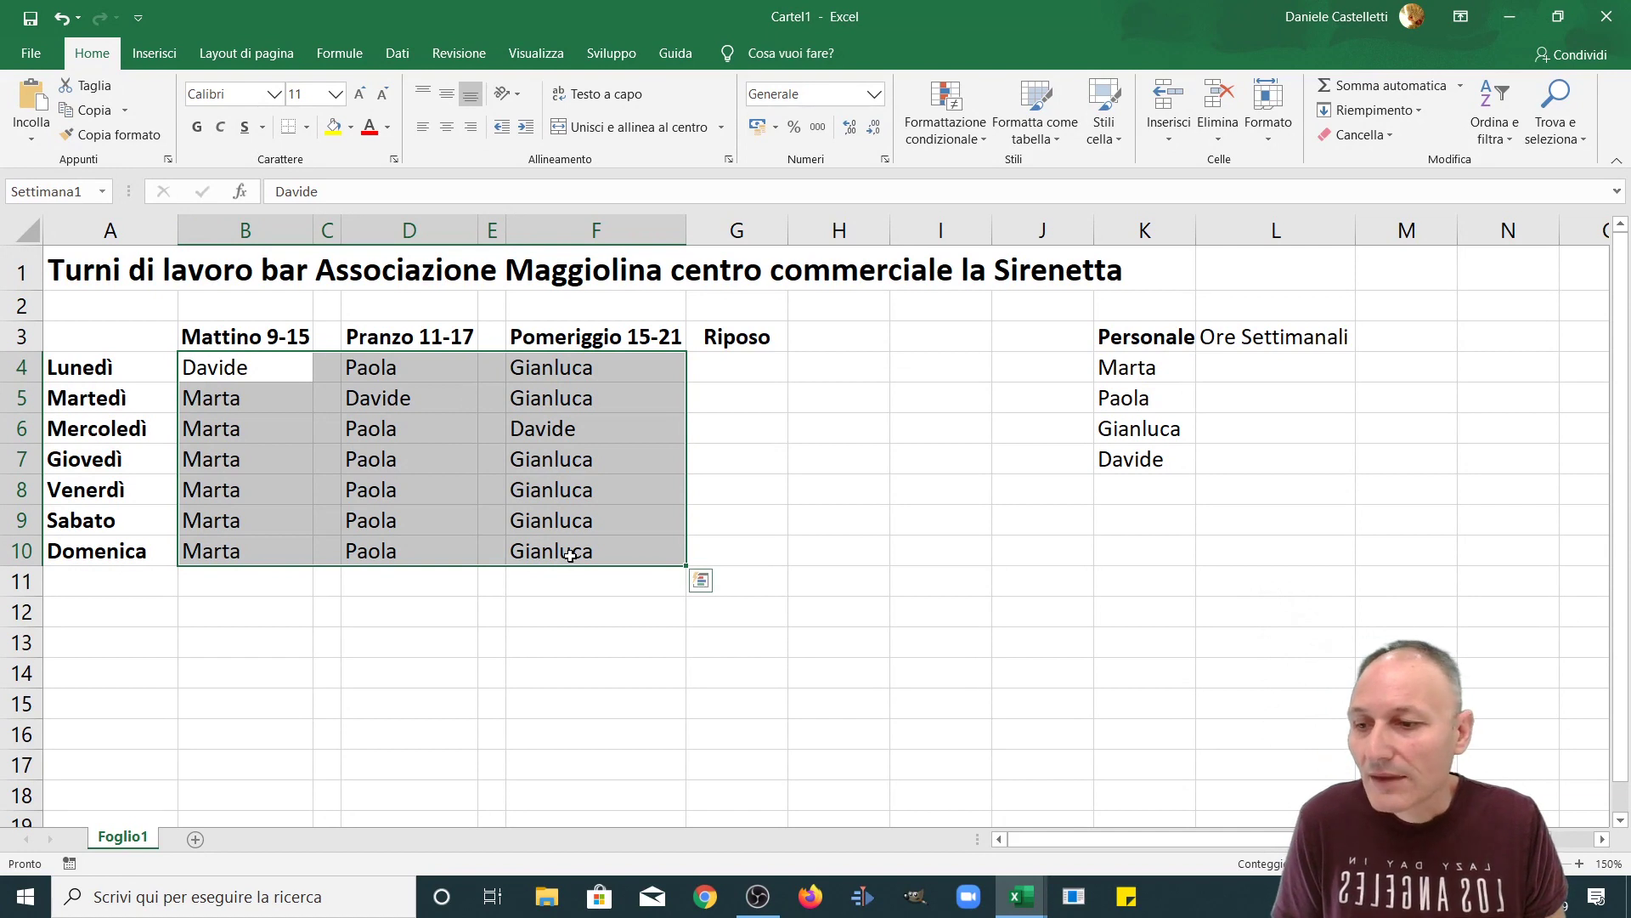
Step: Enter =CONTA.SE(Settimana1;K4) in L4, which counts 6 shifts for the first staff member
left_click(1267, 370)
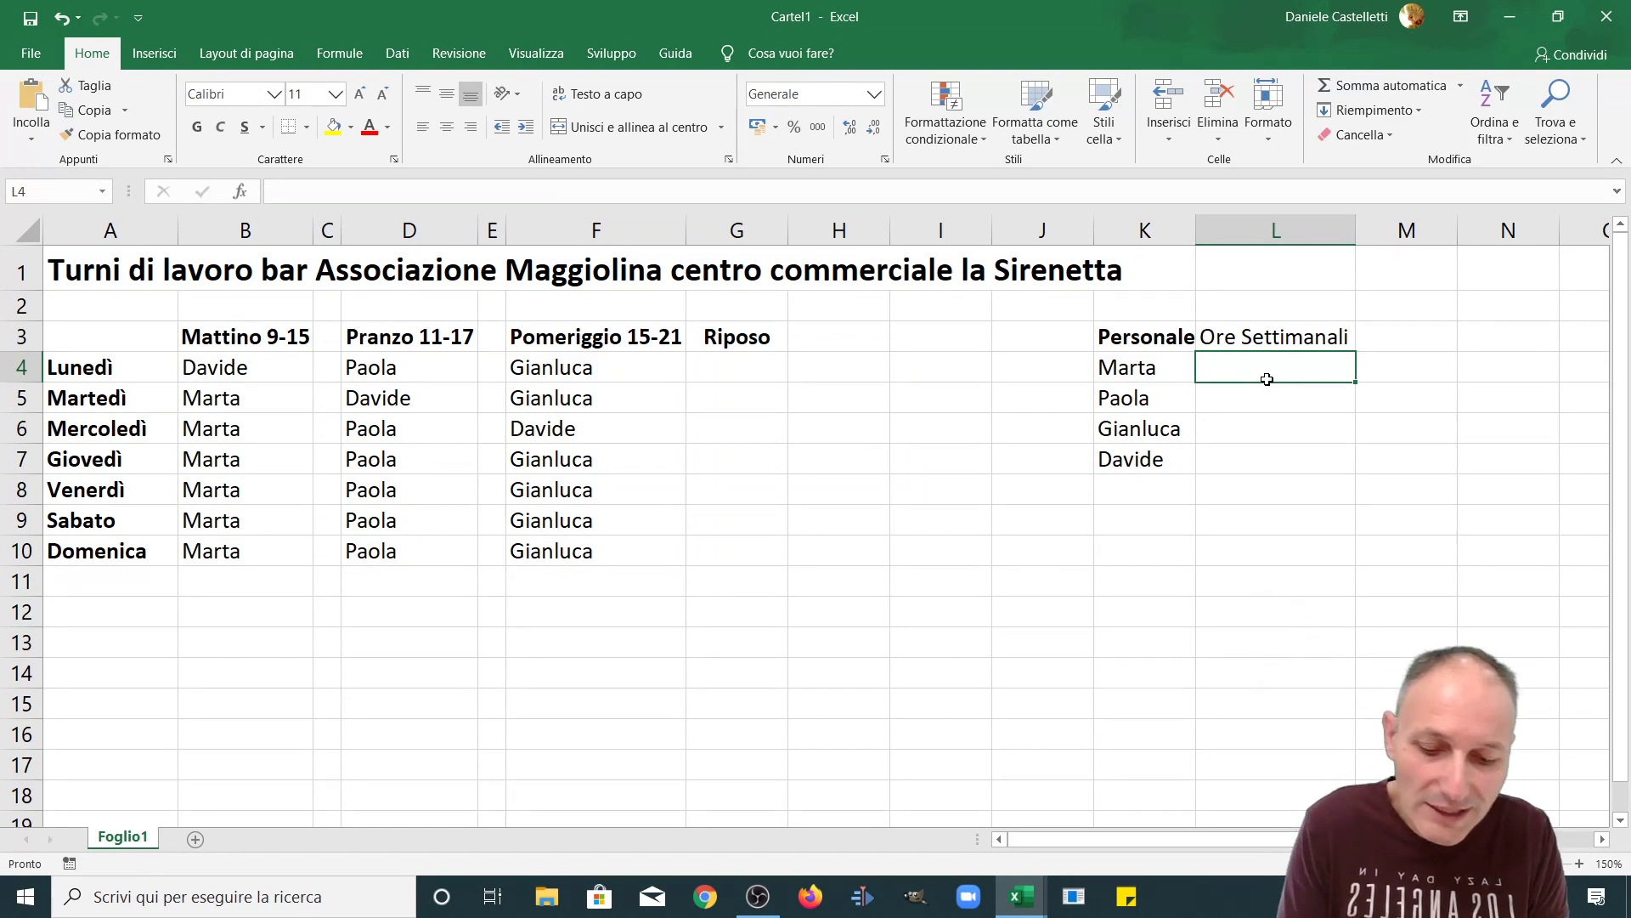
type("=")
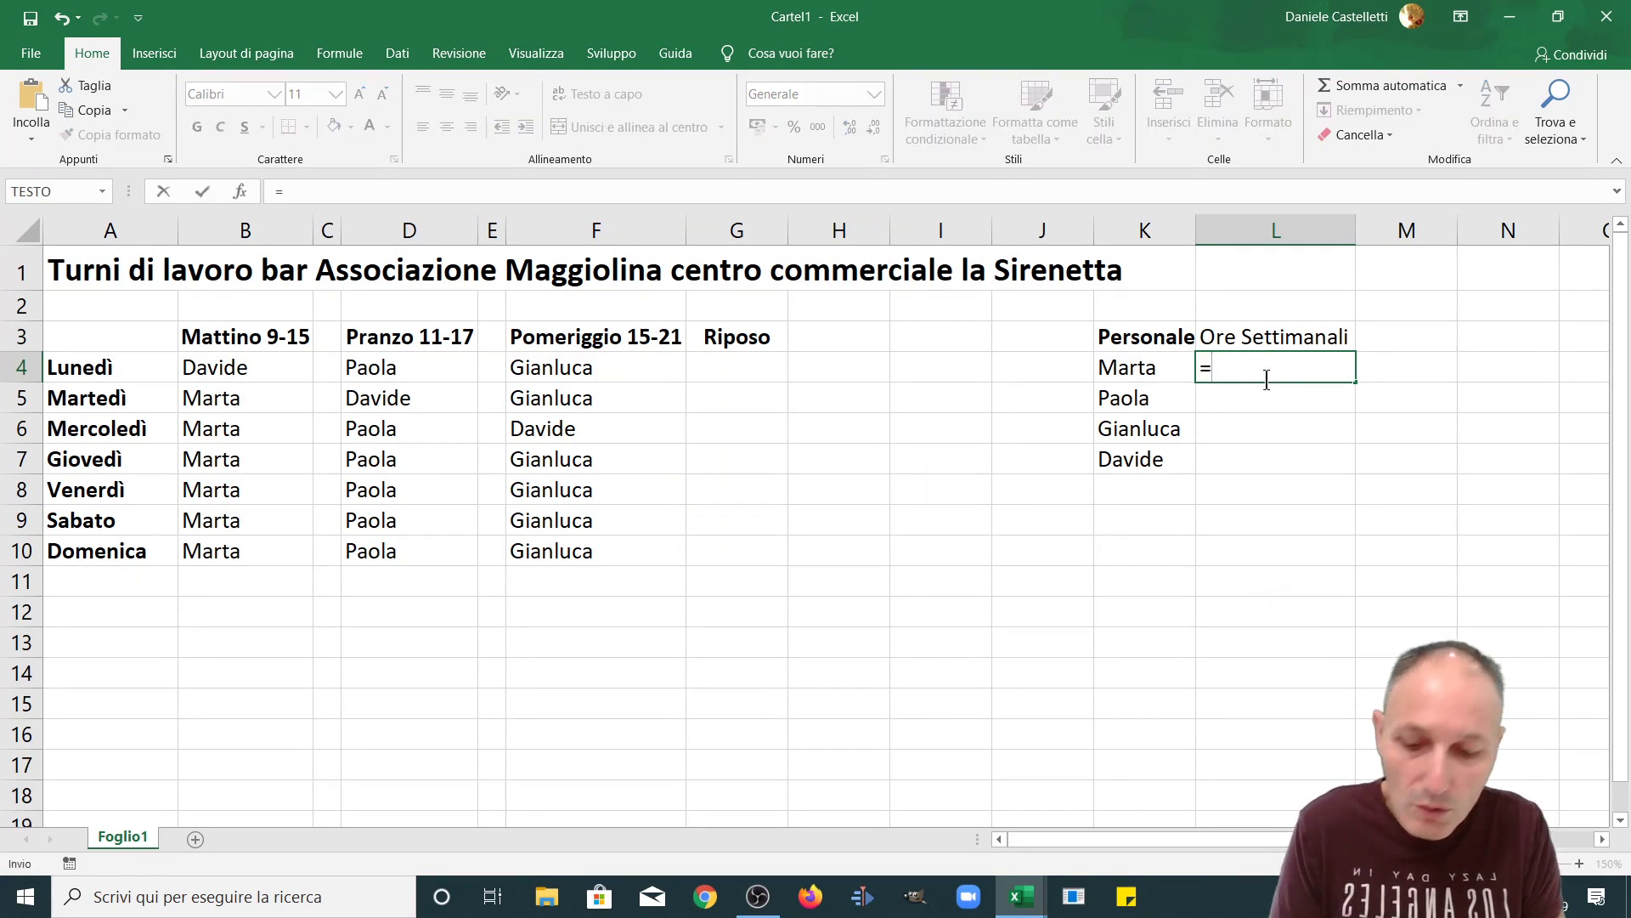
type("conta.s")
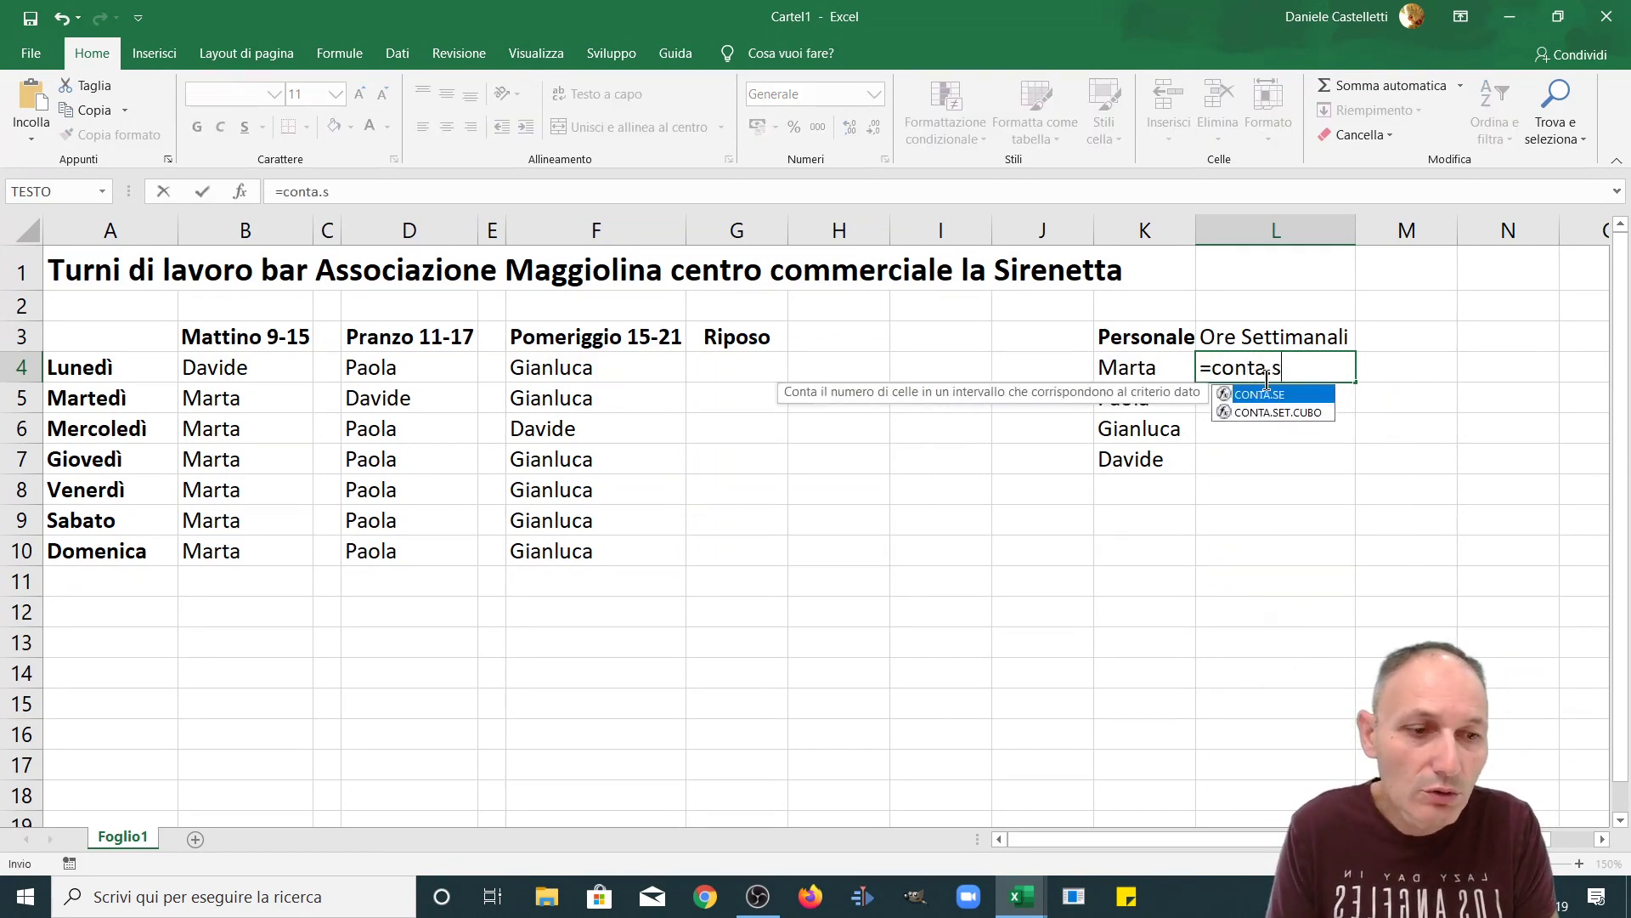
type("e(")
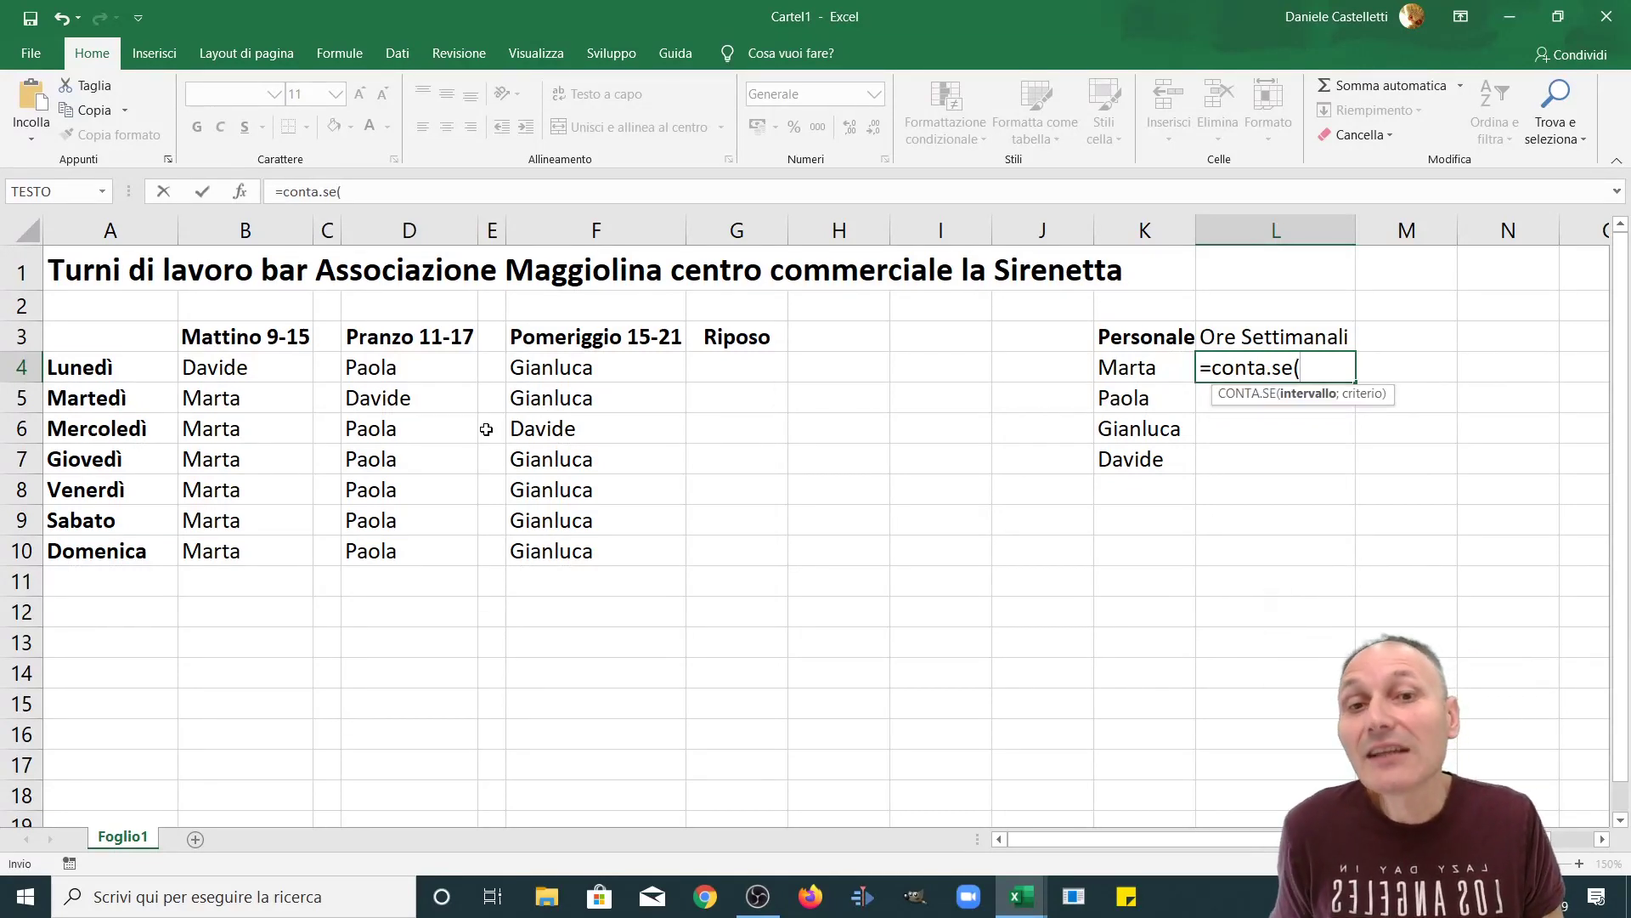
type("se")
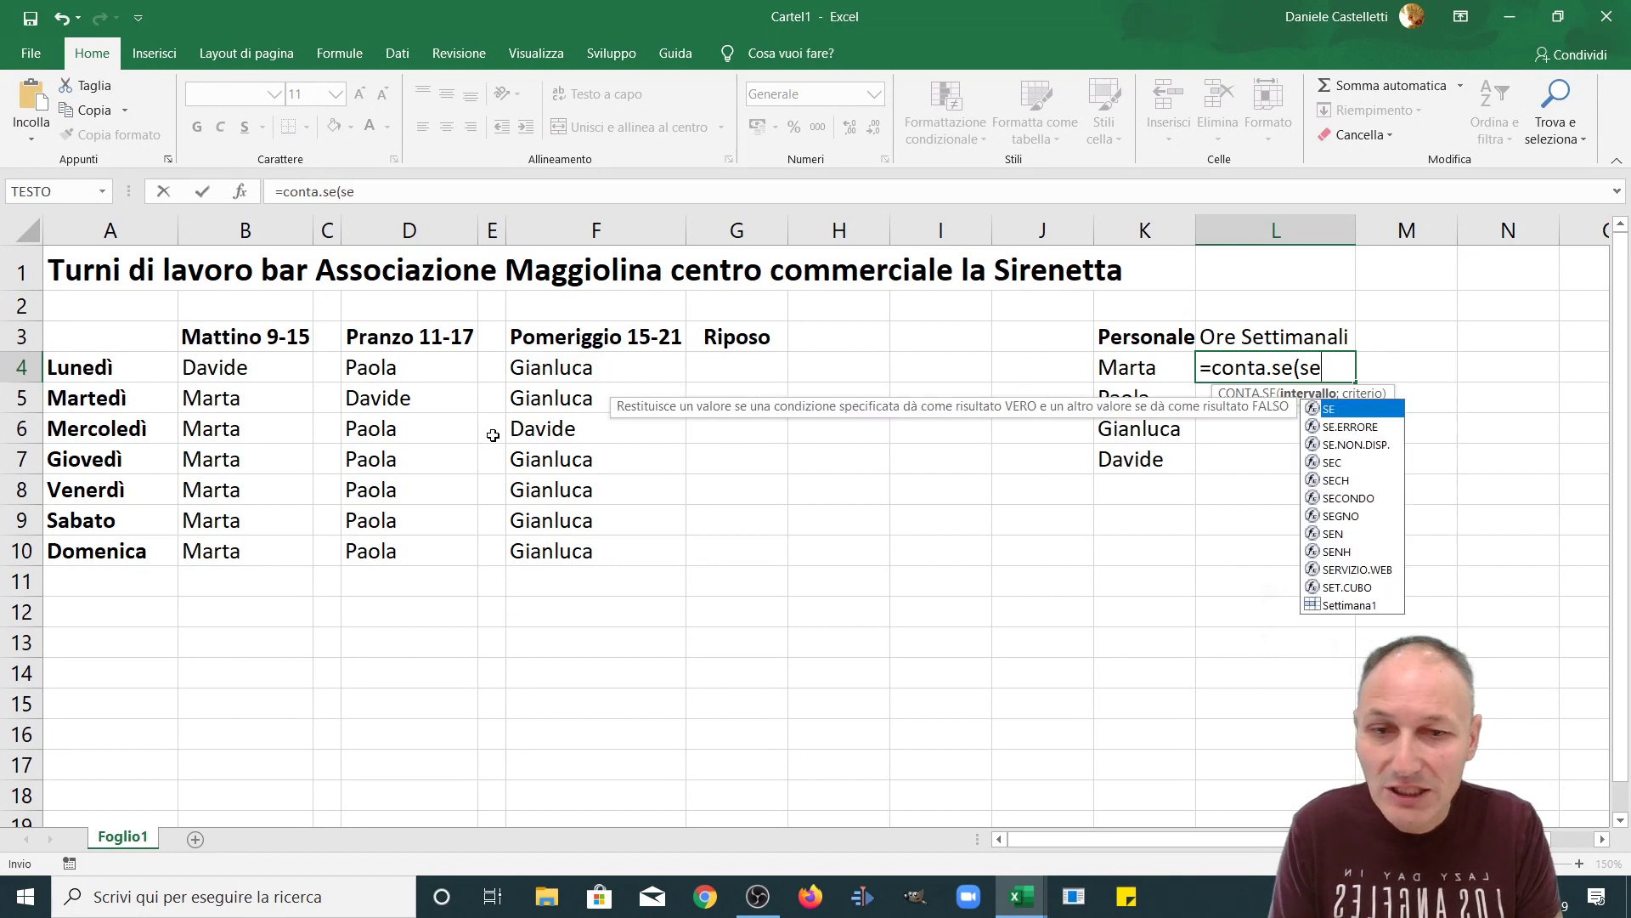
type("ttimana")
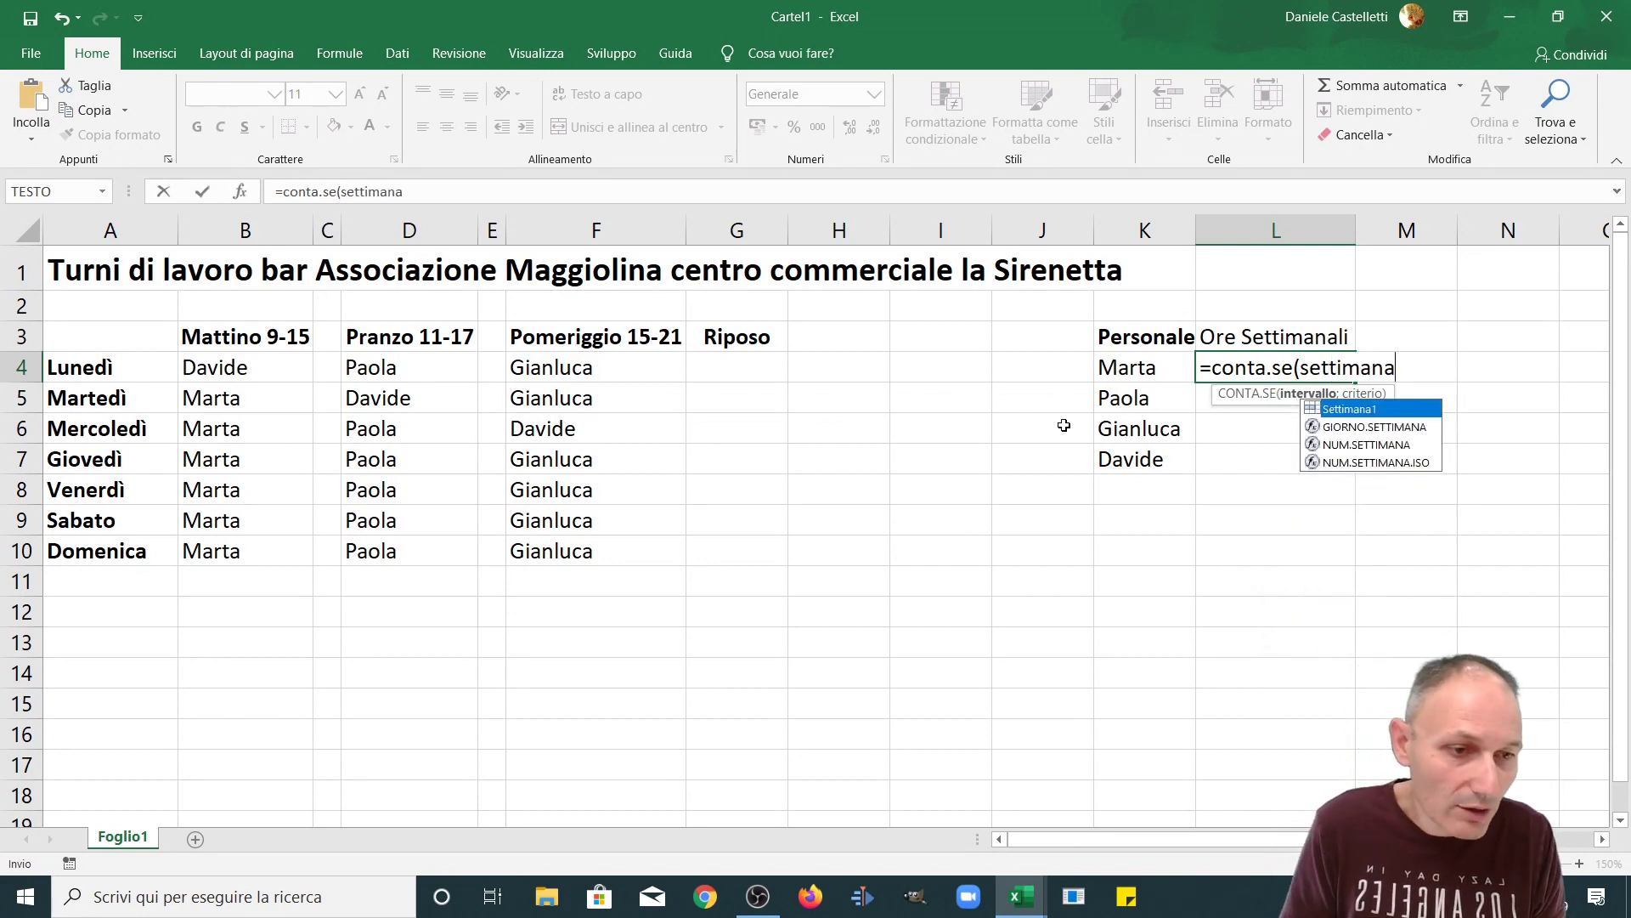
double_click(1349, 410)
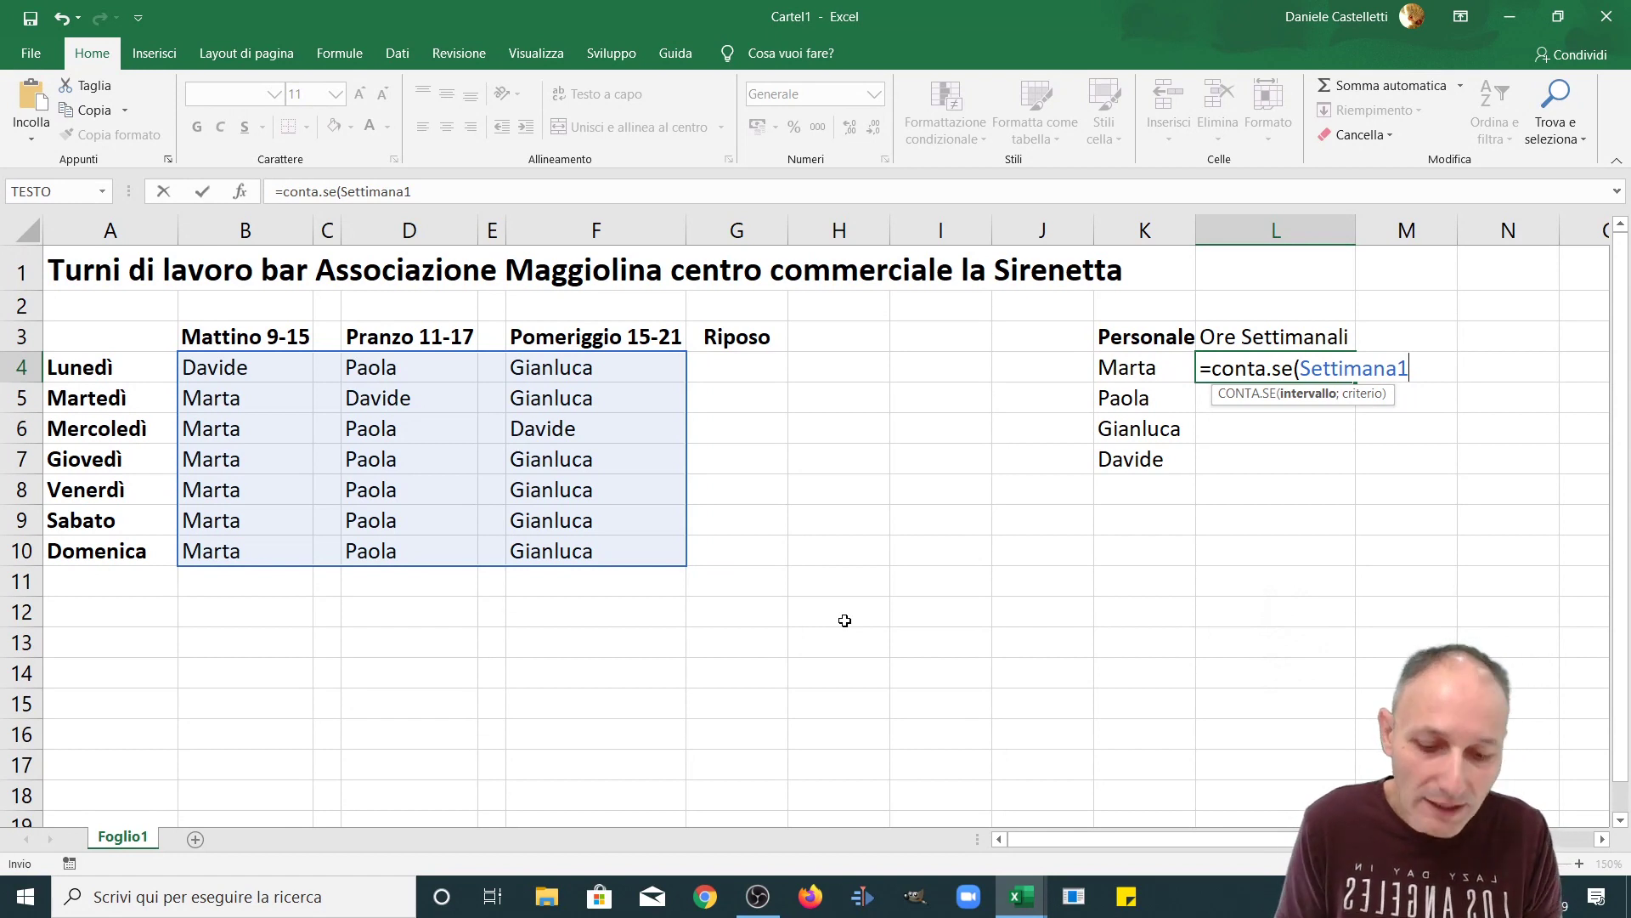
type(";")
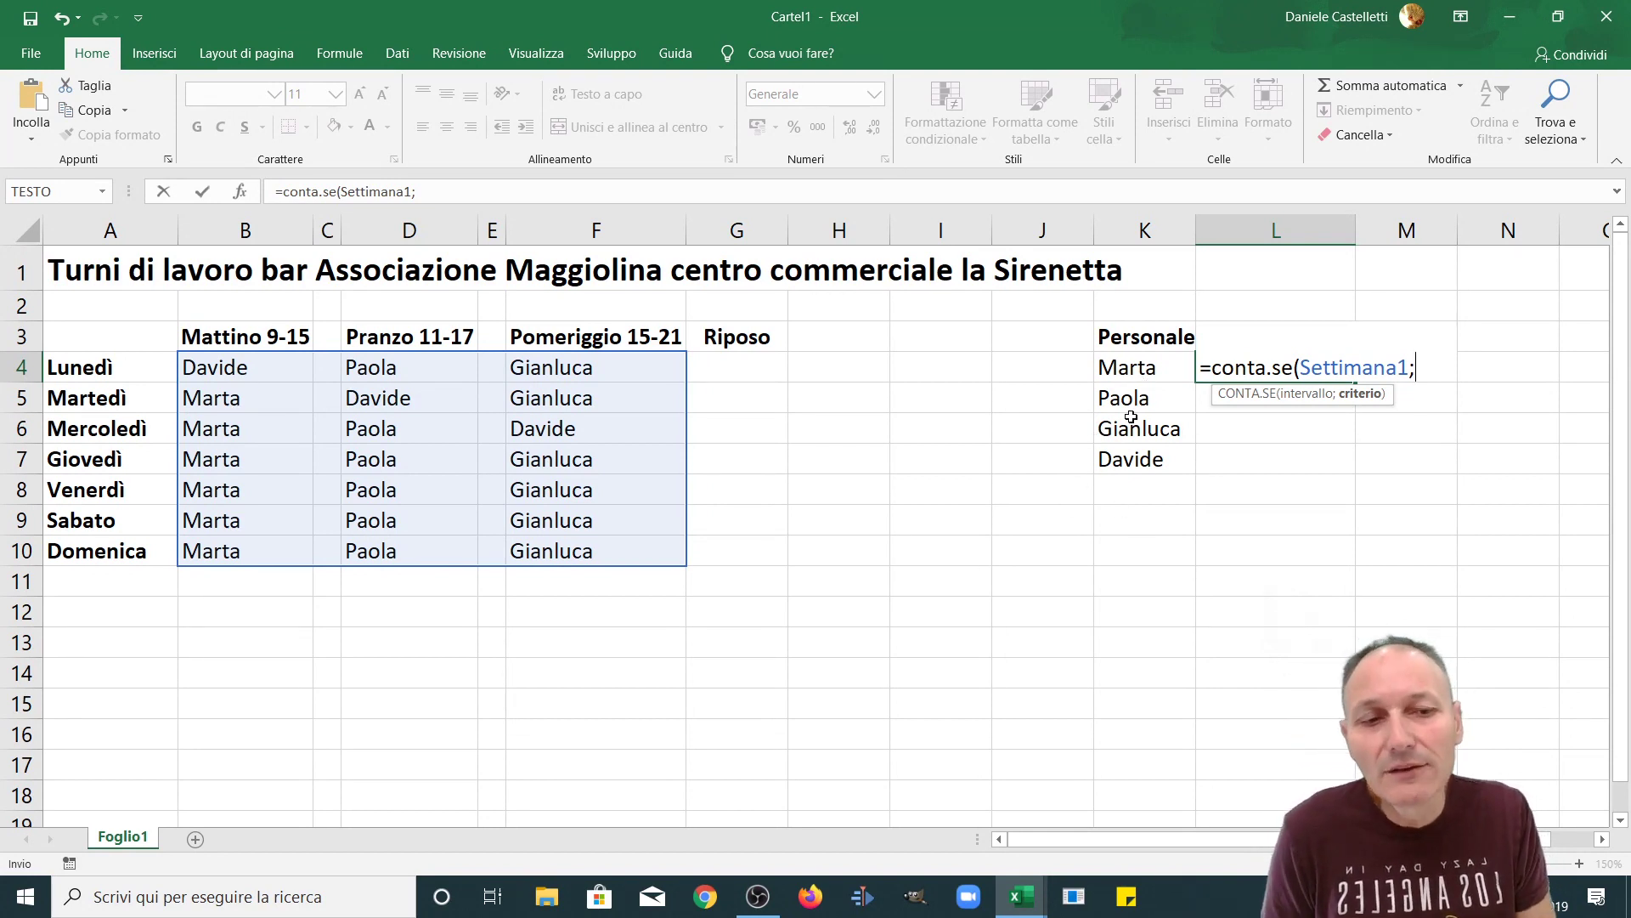
left_click(1128, 368)
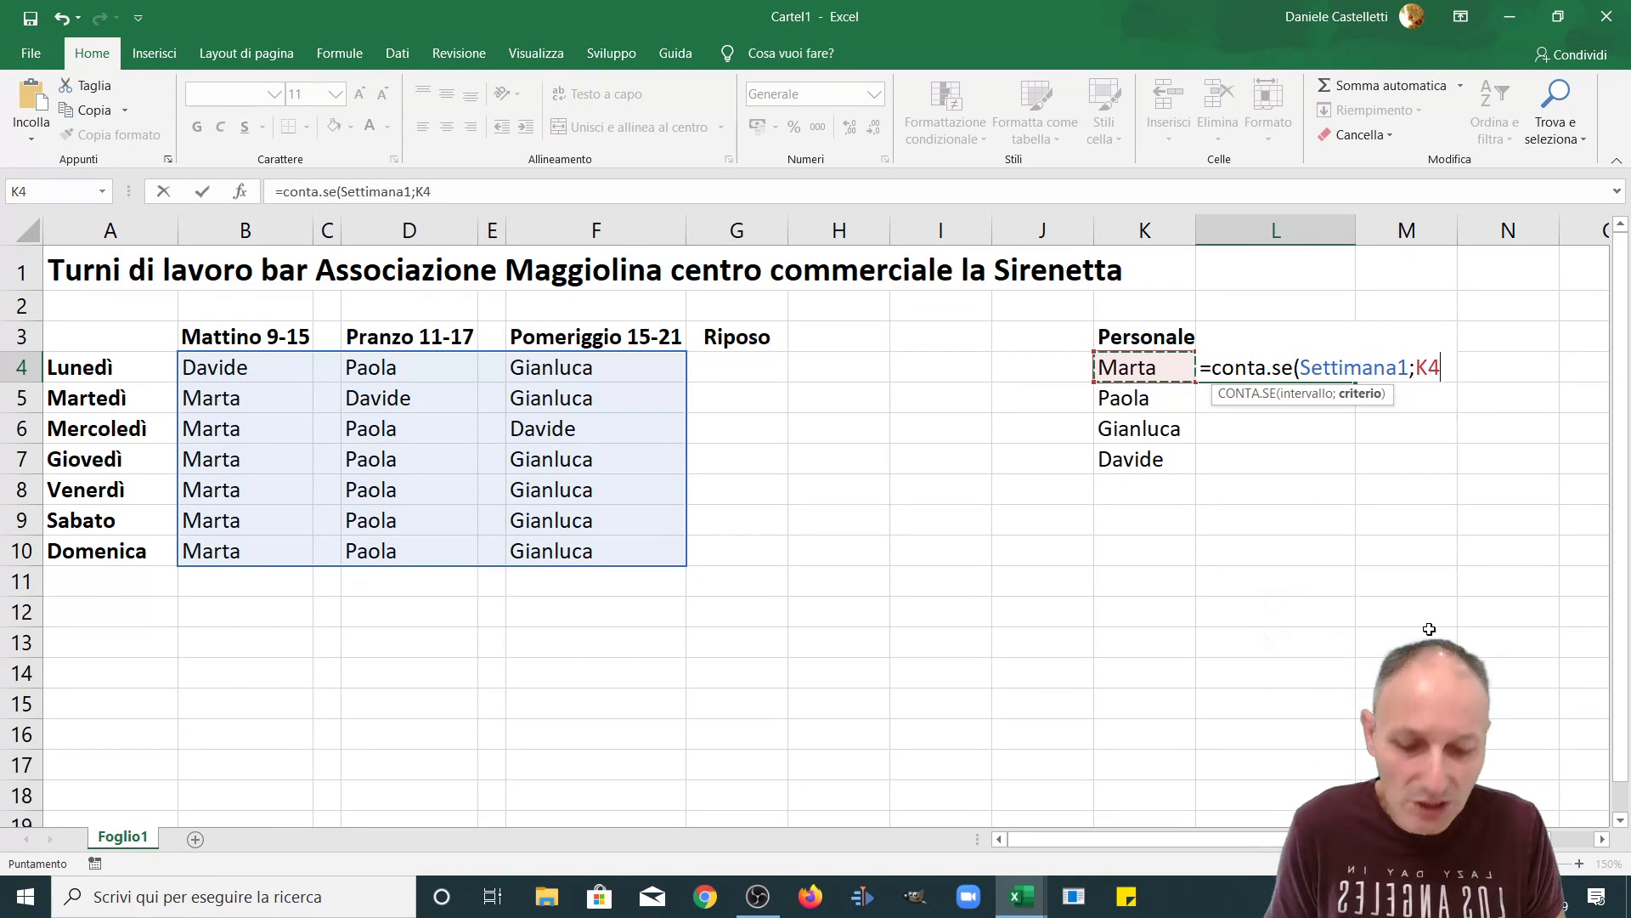
type(")")
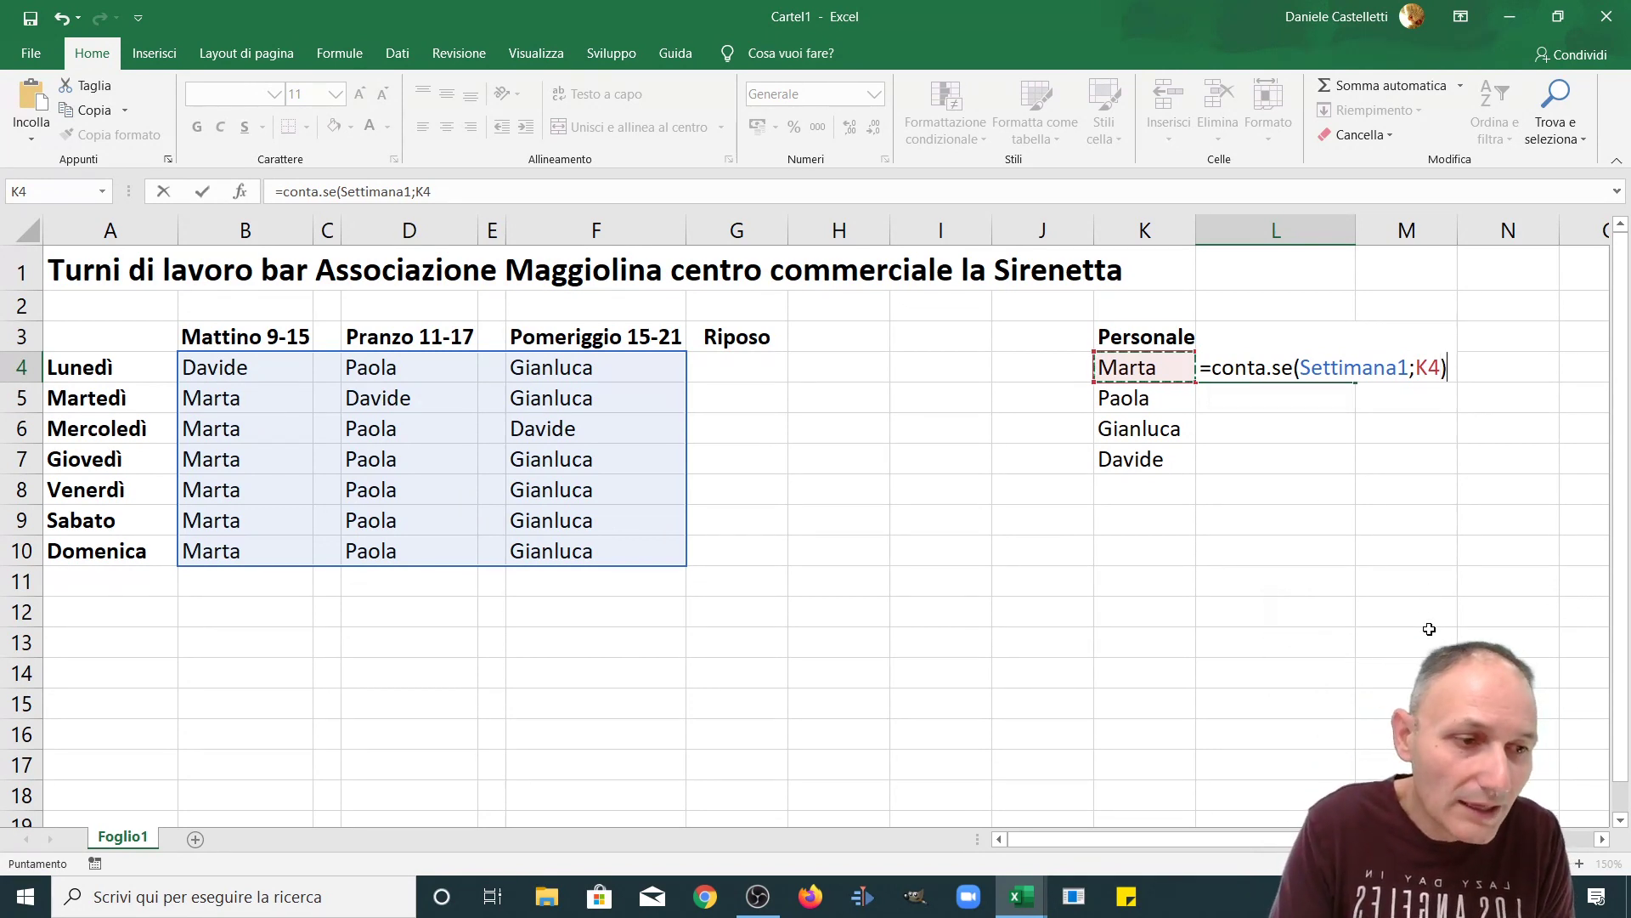
key("Return")
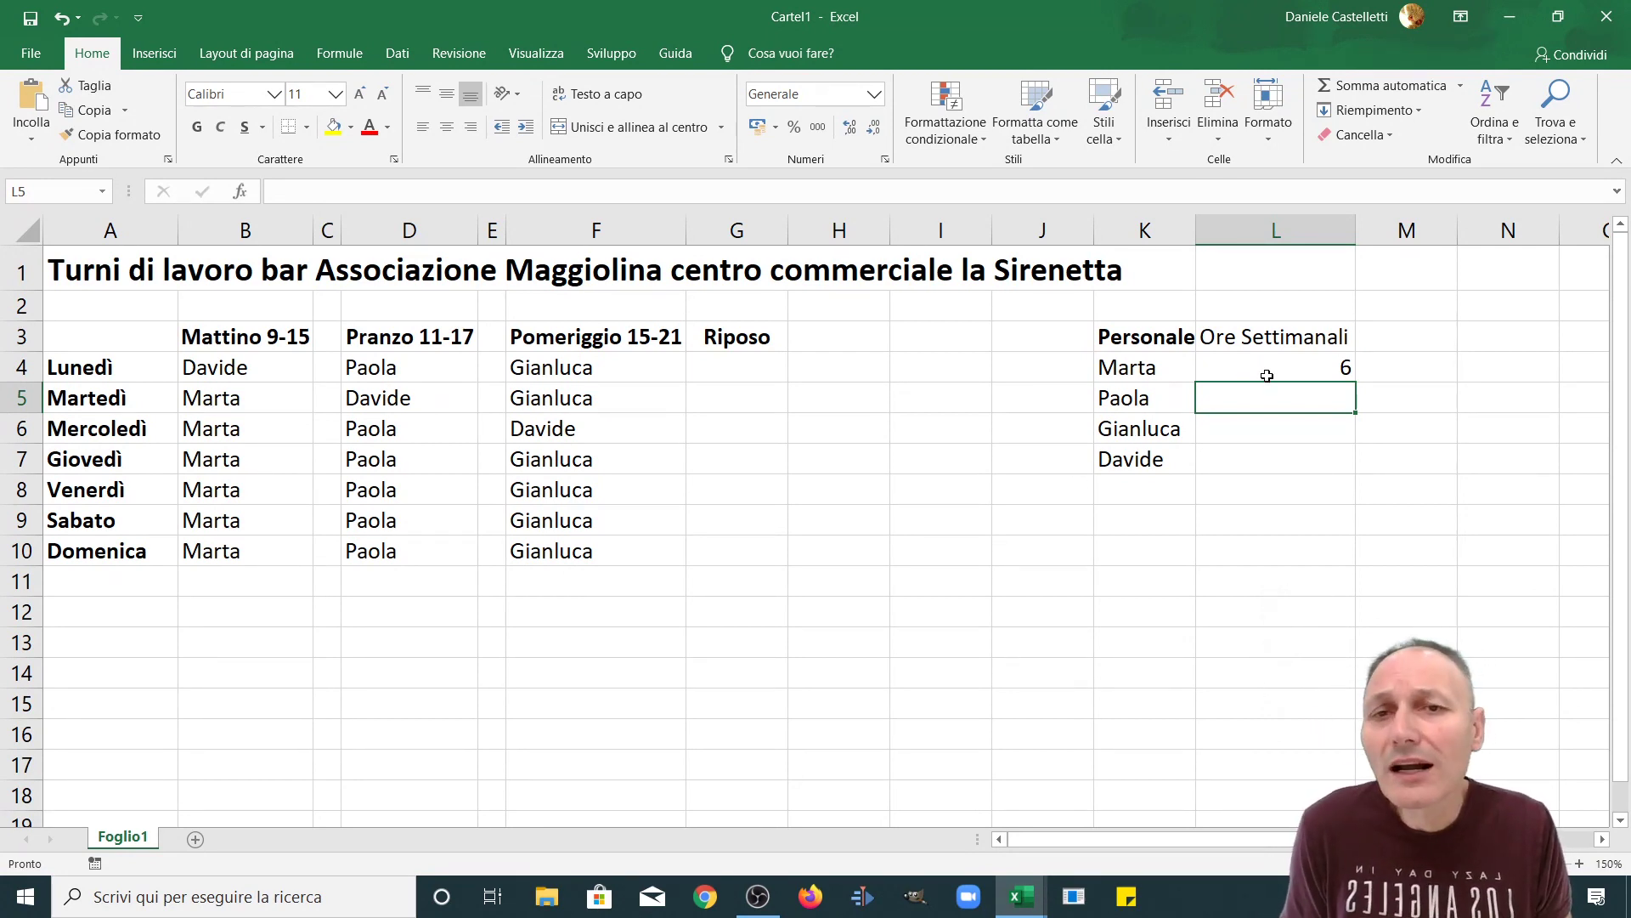
Step: Append *6 to the L4 formula so it shows 36 weekly hours
left_click(1267, 368)
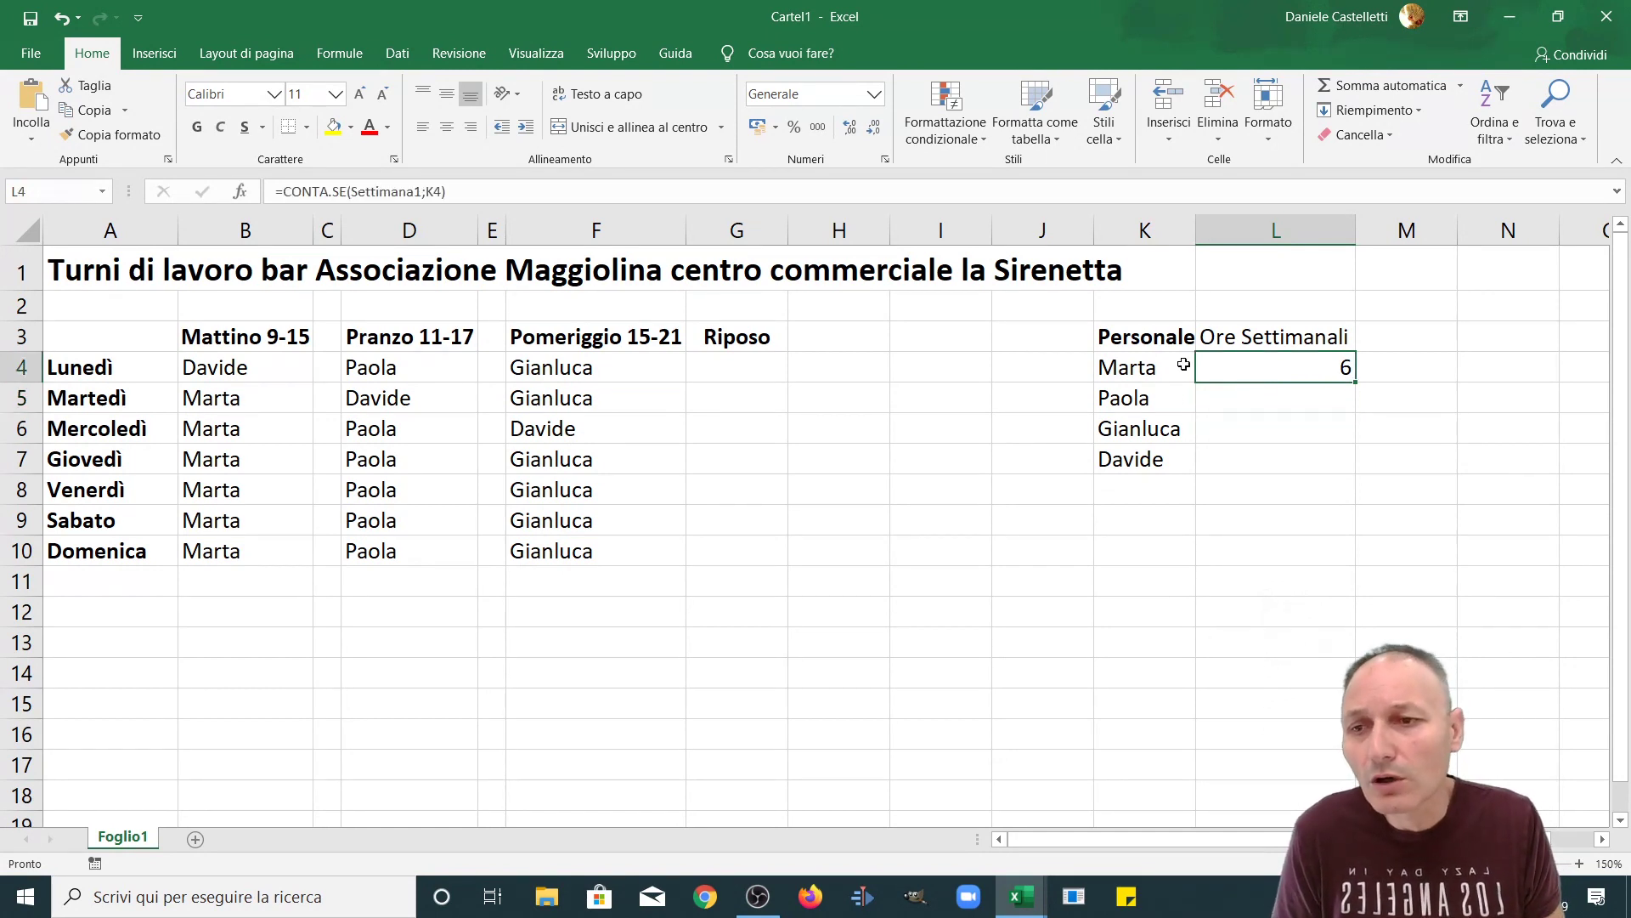
left_click(465, 191)
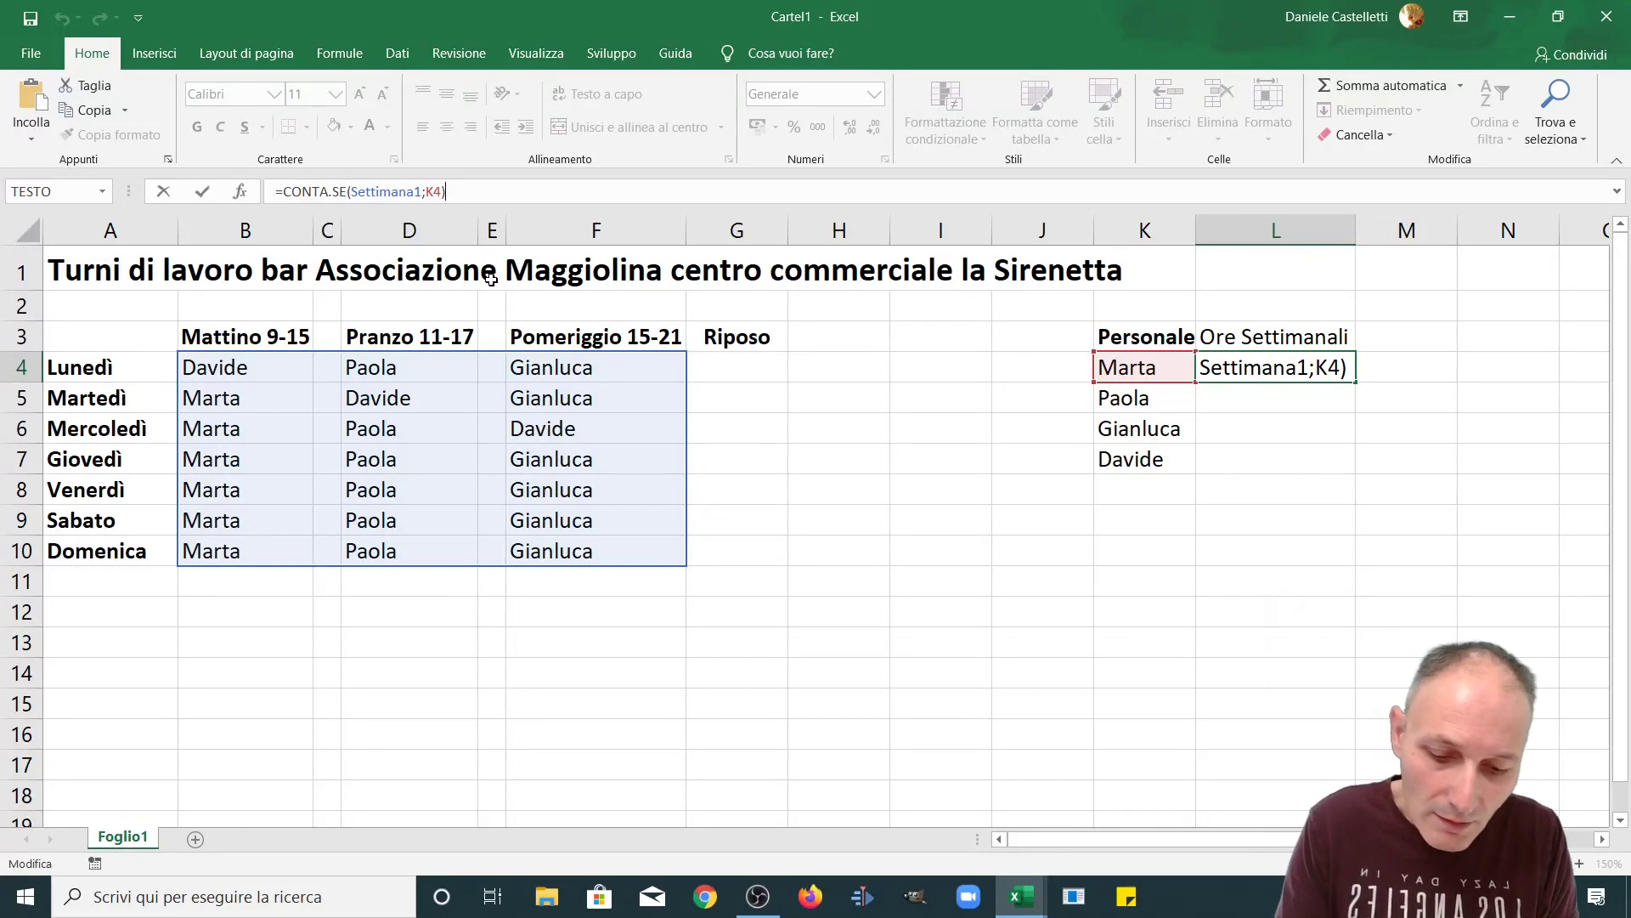
type("*6")
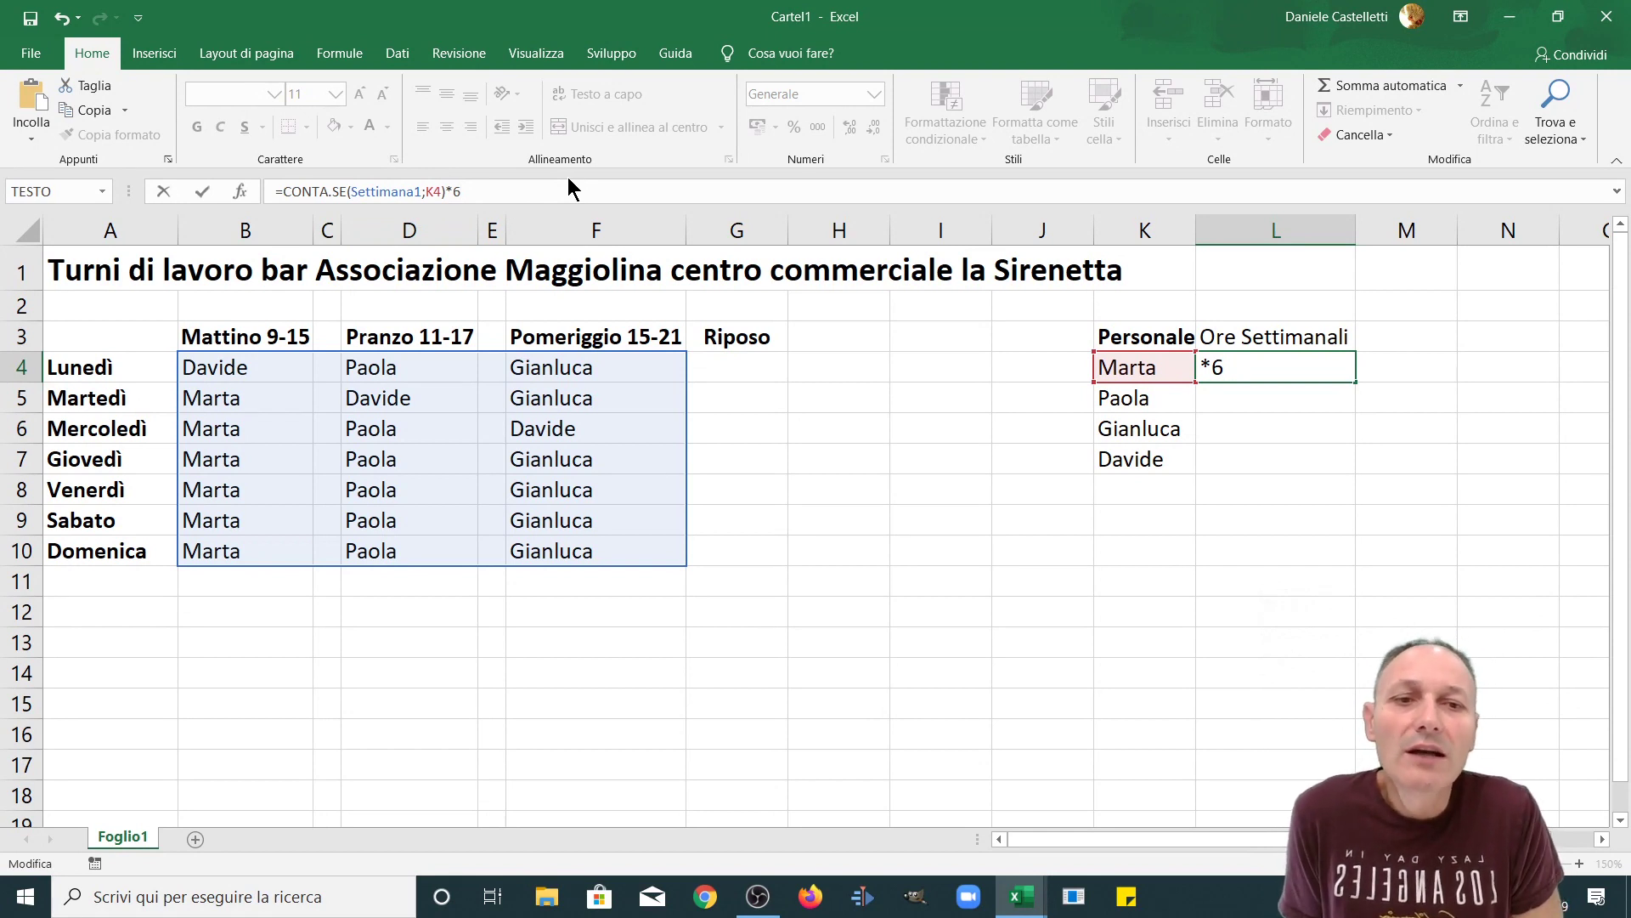
key("Return")
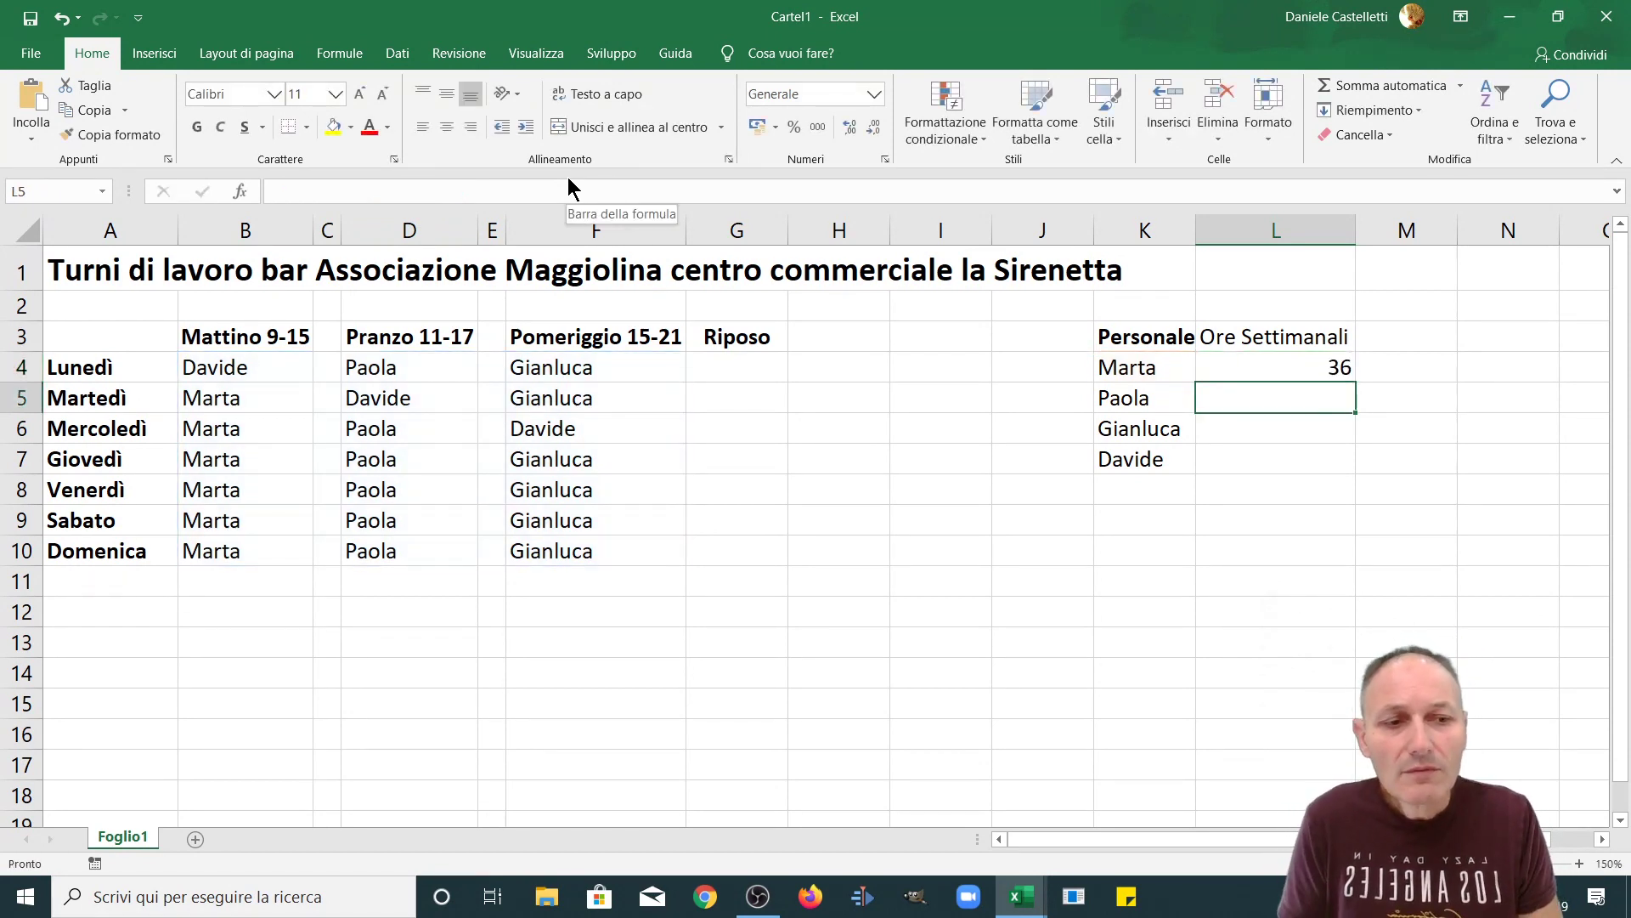
left_click(1256, 348)
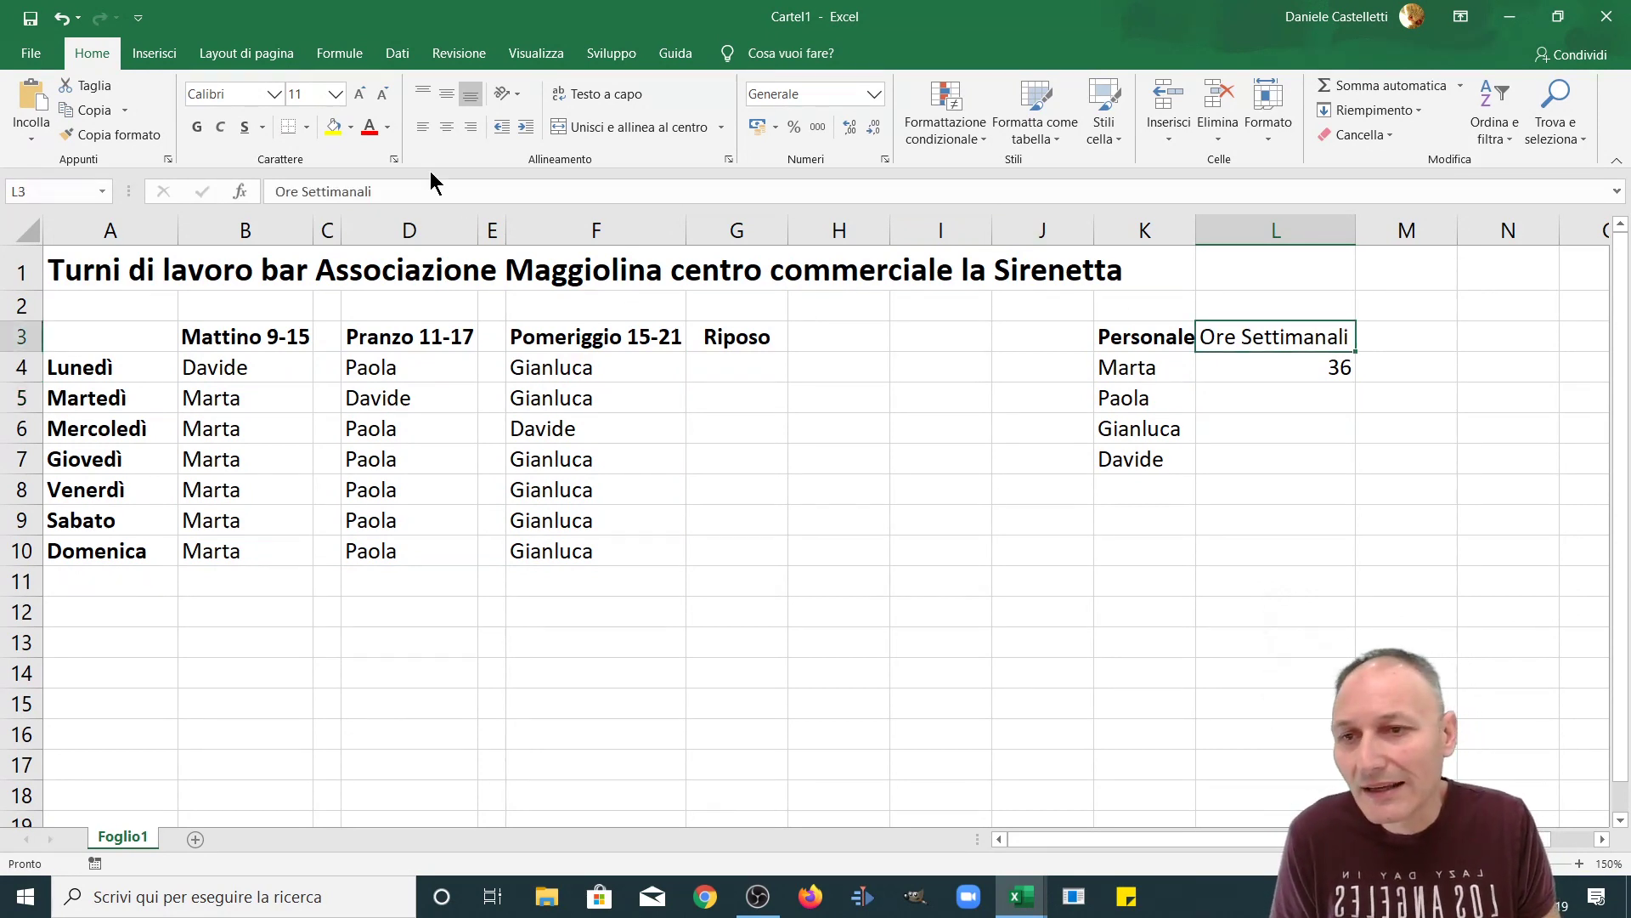
Step: Shorten the L3 header to 'Ore Sett.' and autofit column L's width to it
left_click(432, 195)
key("BackSpace")
key("BackSpace")
key("BackSpace")
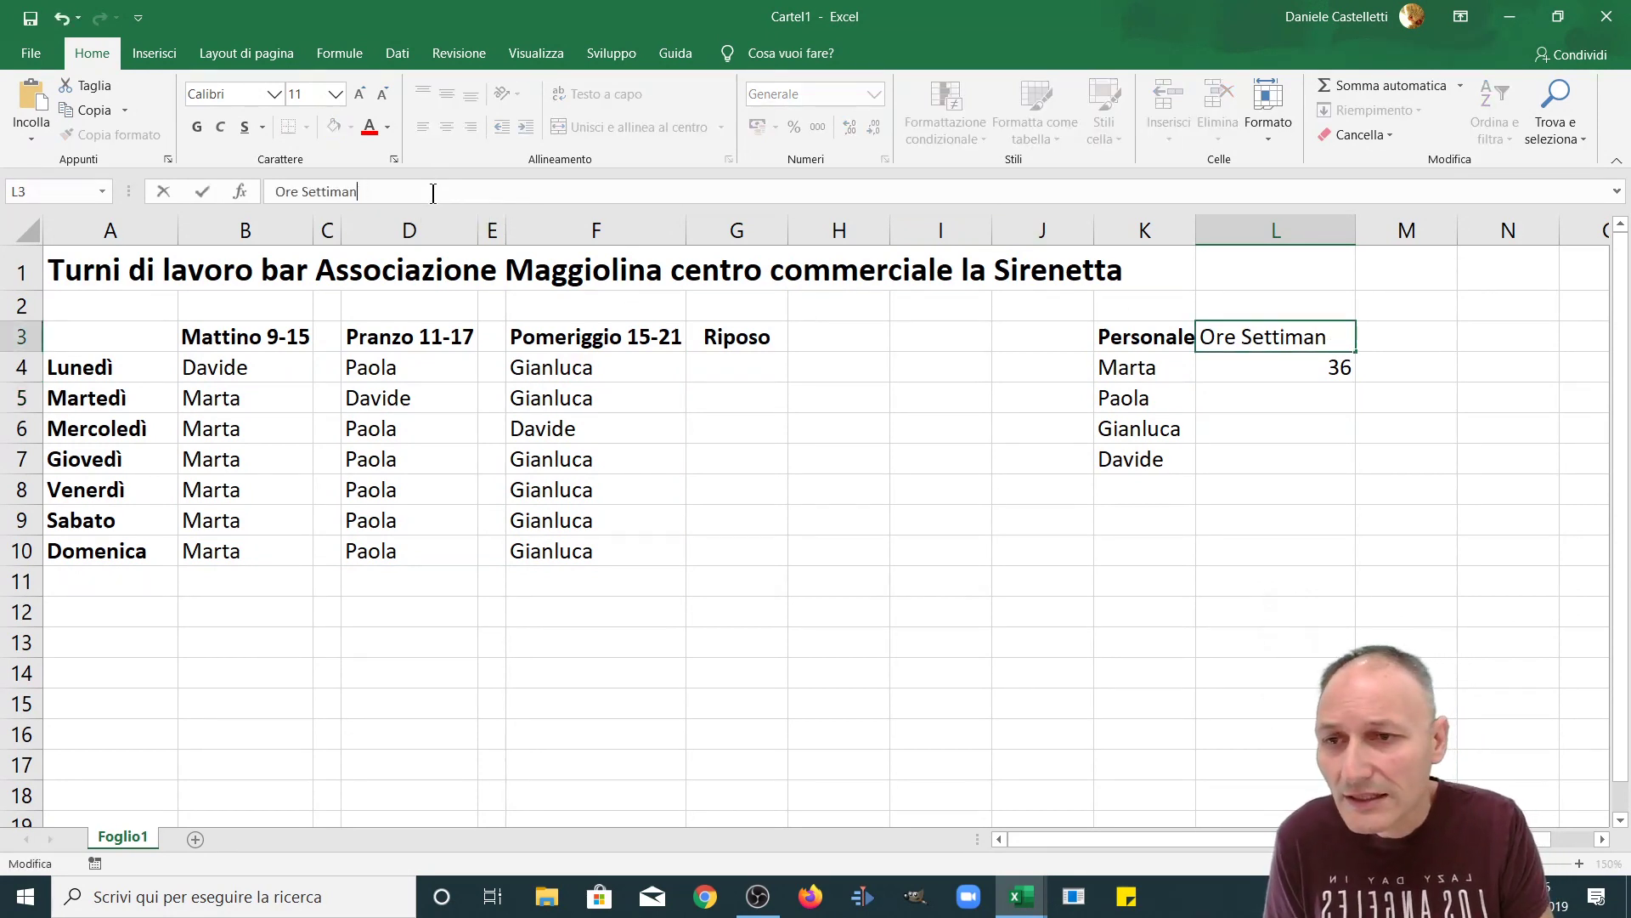
key("BackSpace")
key("BackSpace")
key("BackSpace")
key("BackSpace")
key("BackSpace")
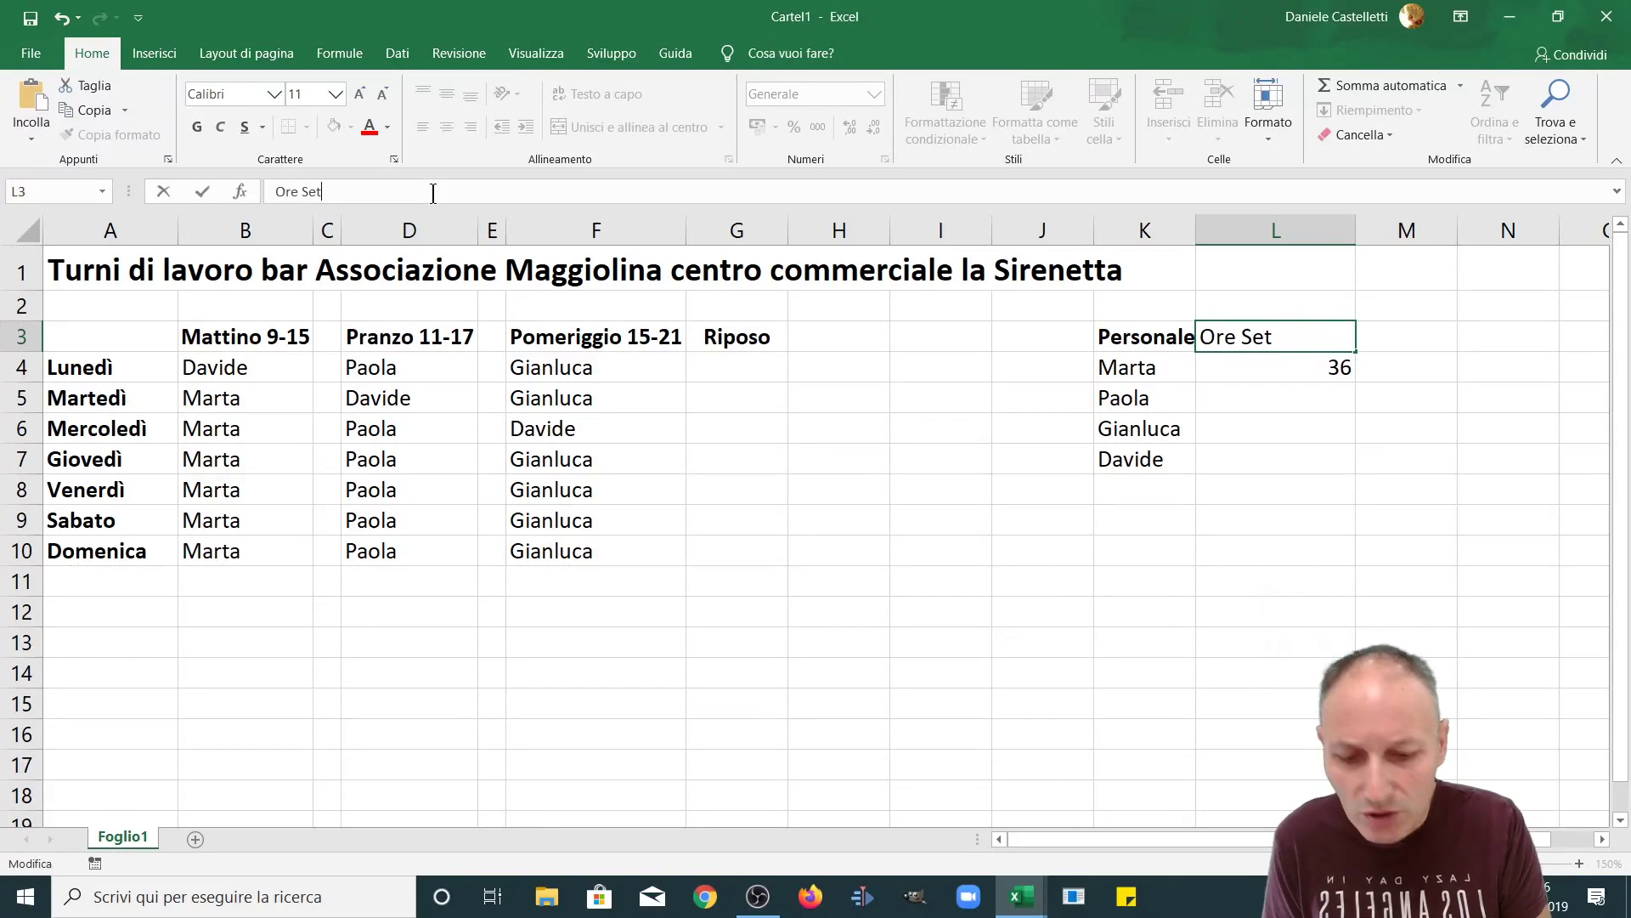
type("t.")
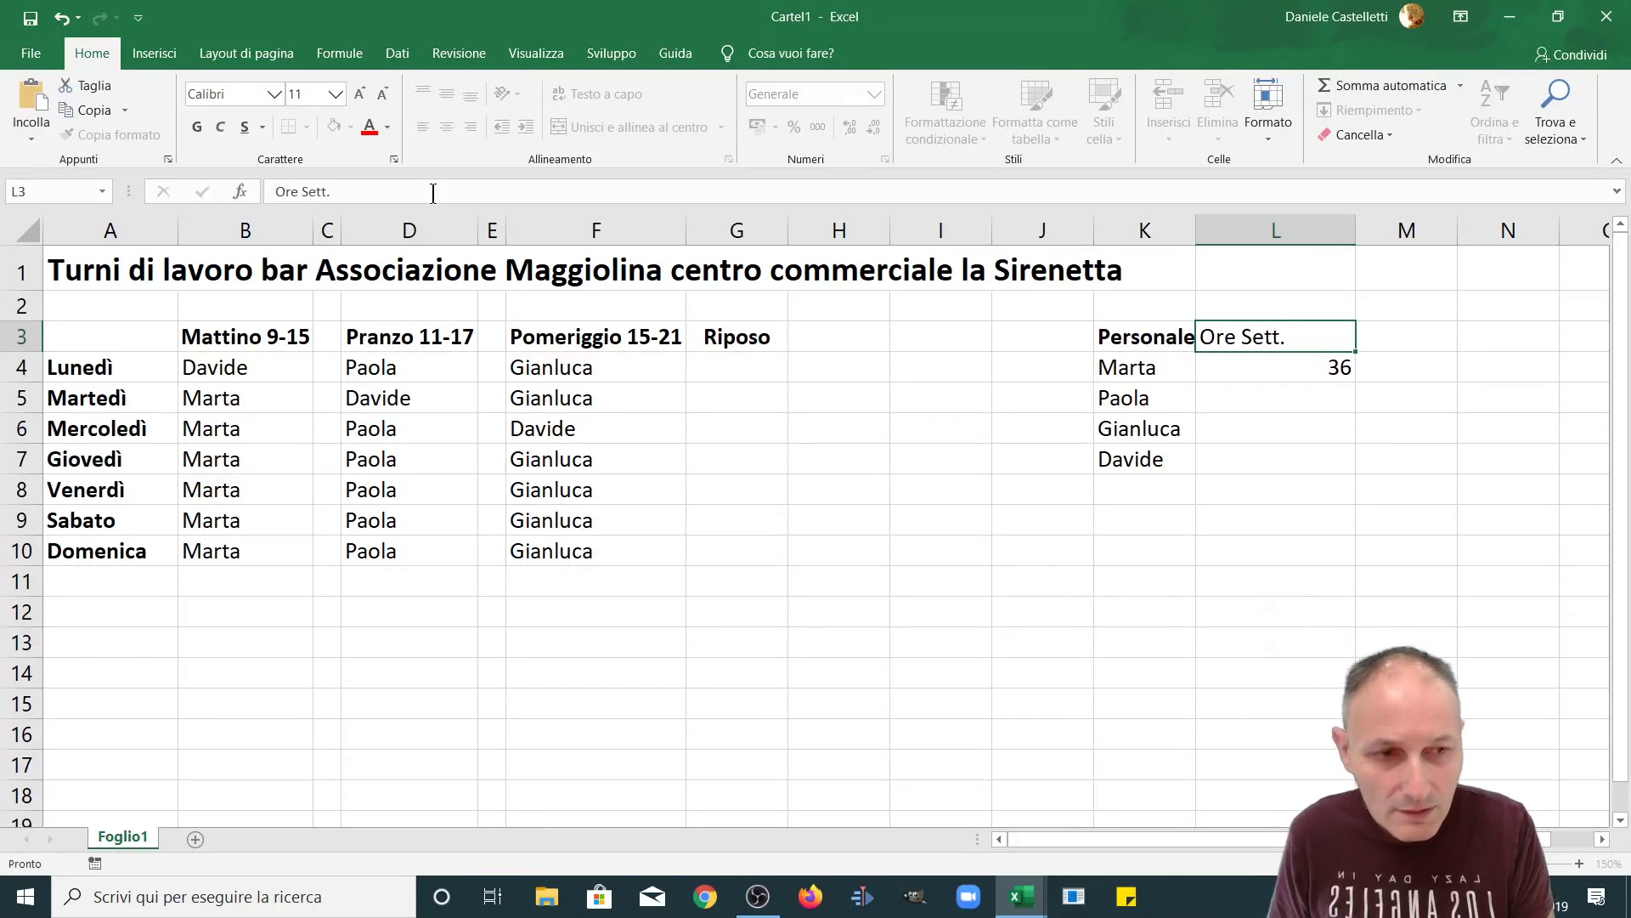
key("Return")
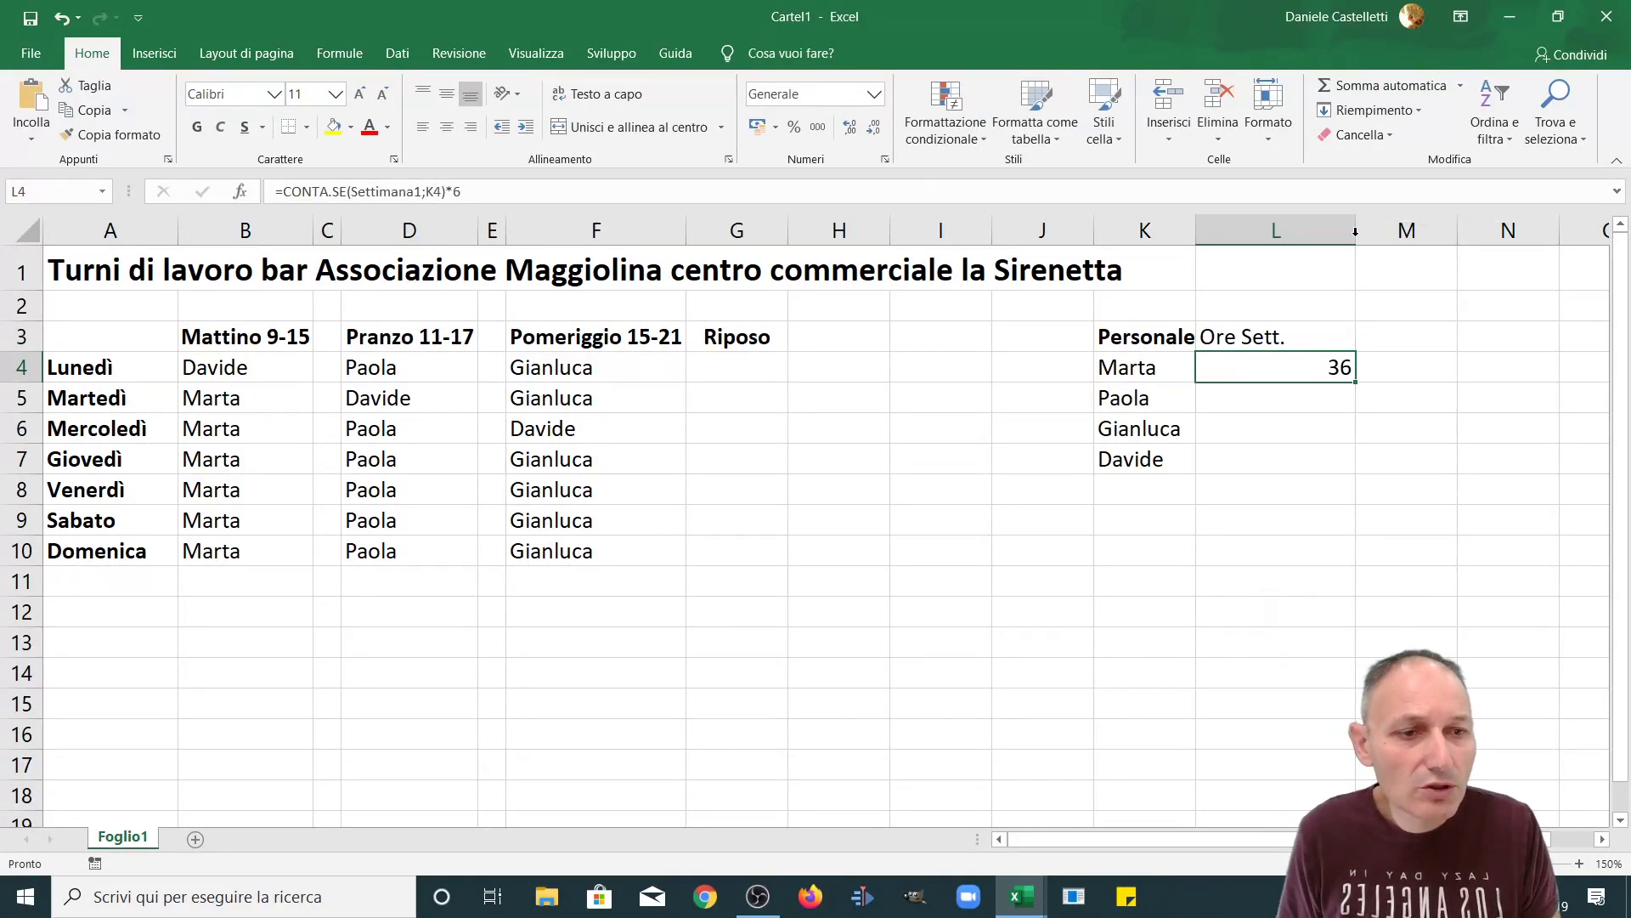
double_click(1355, 235)
Step: Make the 'Ore Sett.' header in L3 bold
left_click(1243, 333)
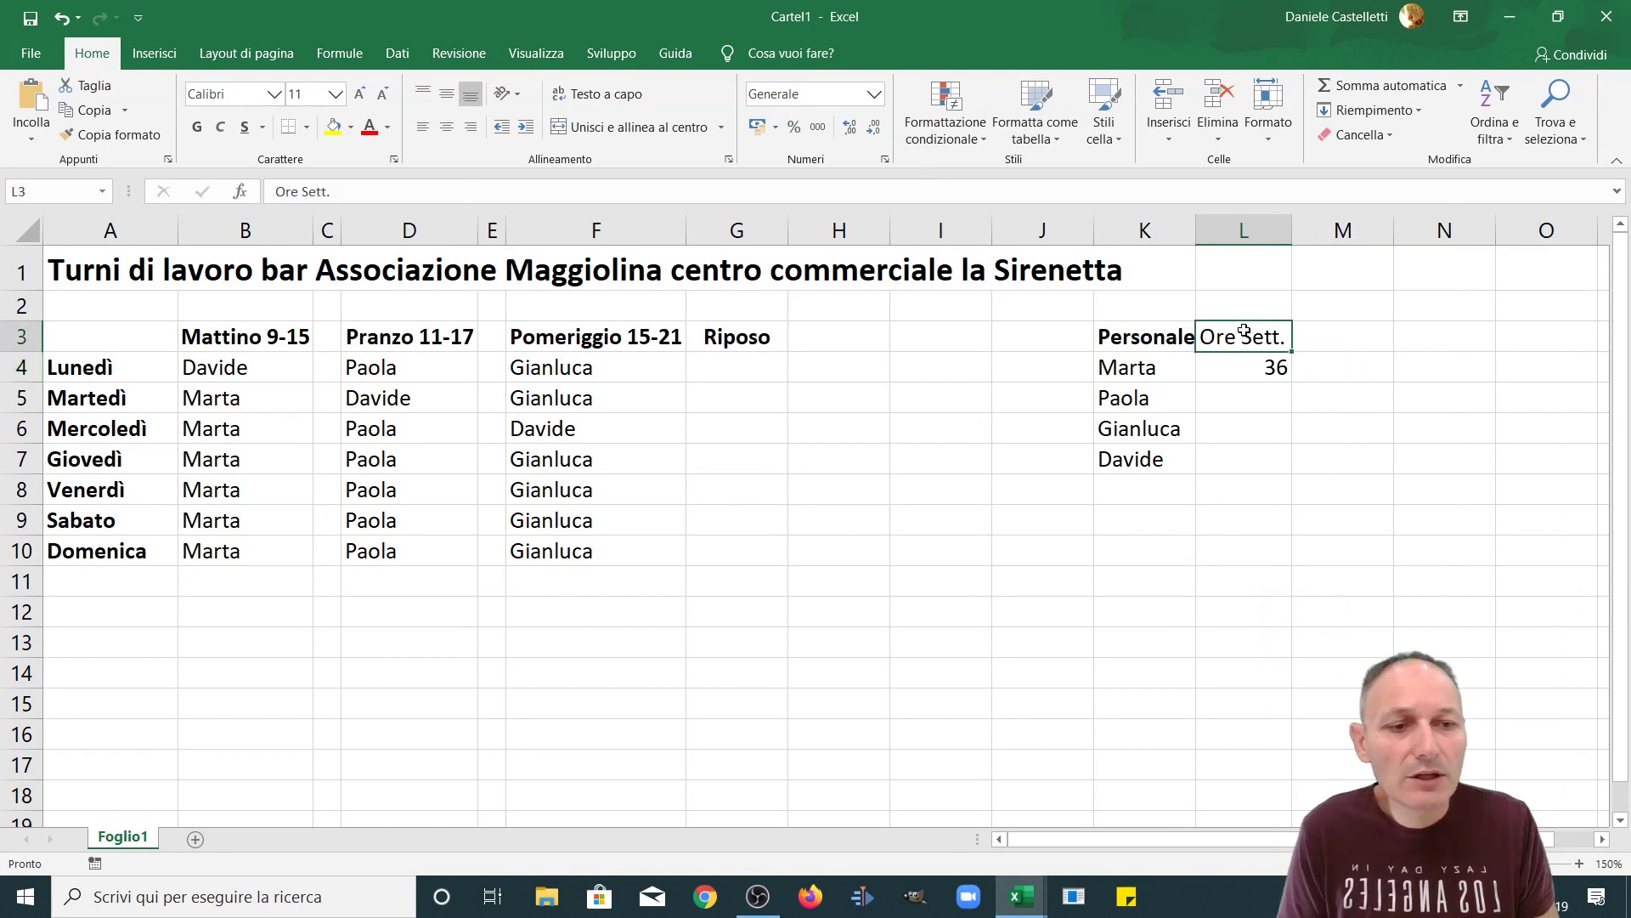
left_click(199, 127)
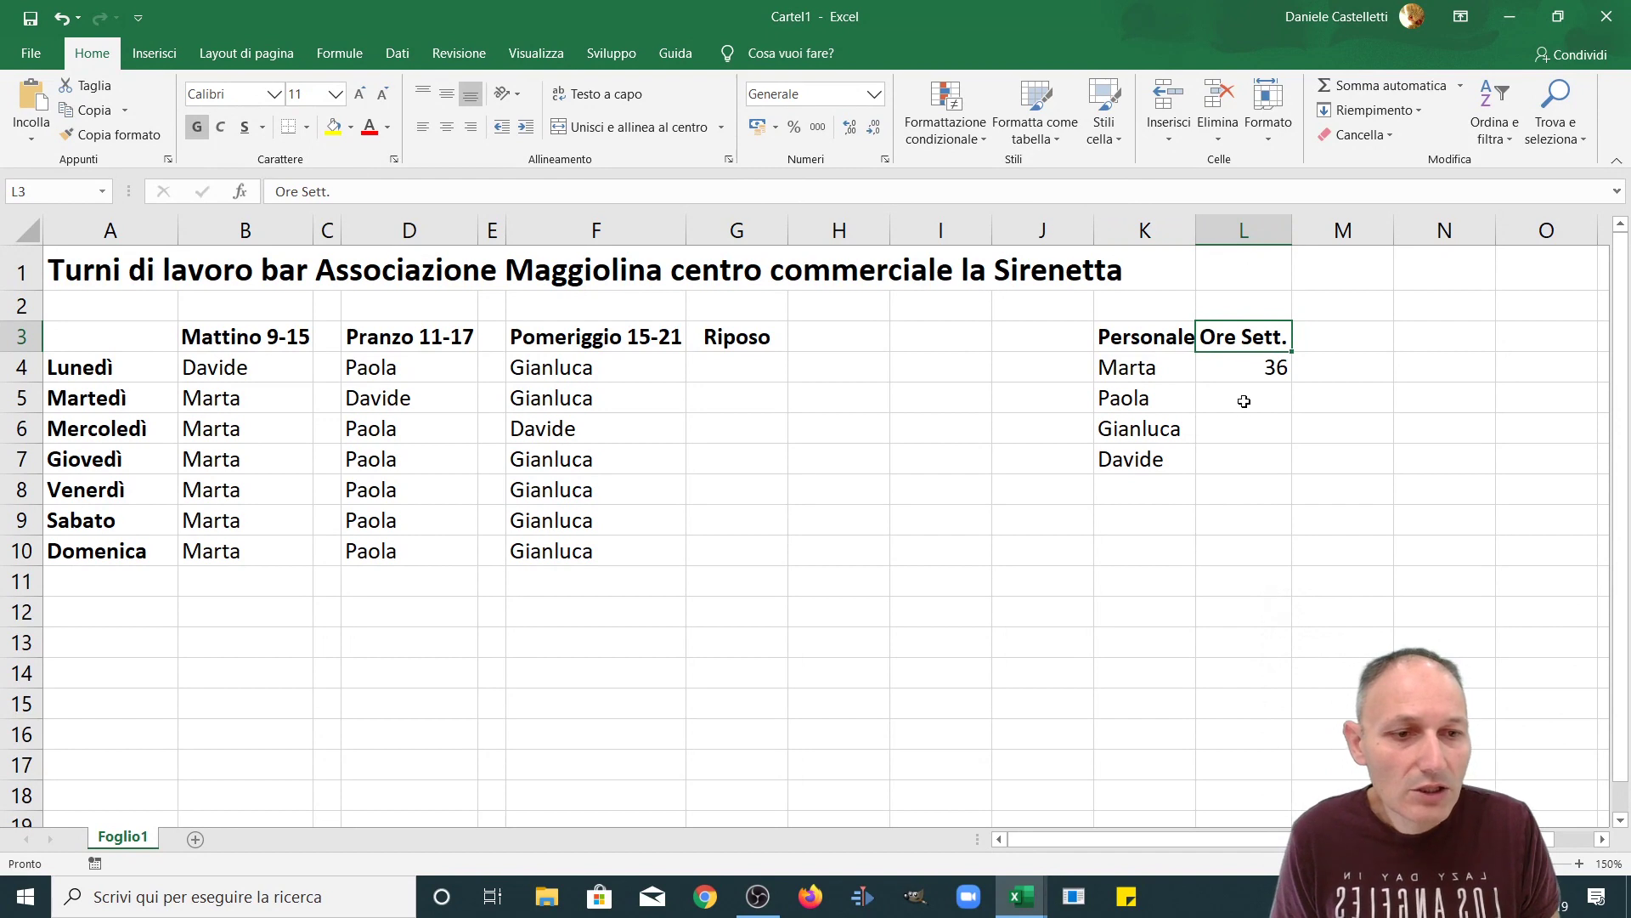
left_click(1242, 425)
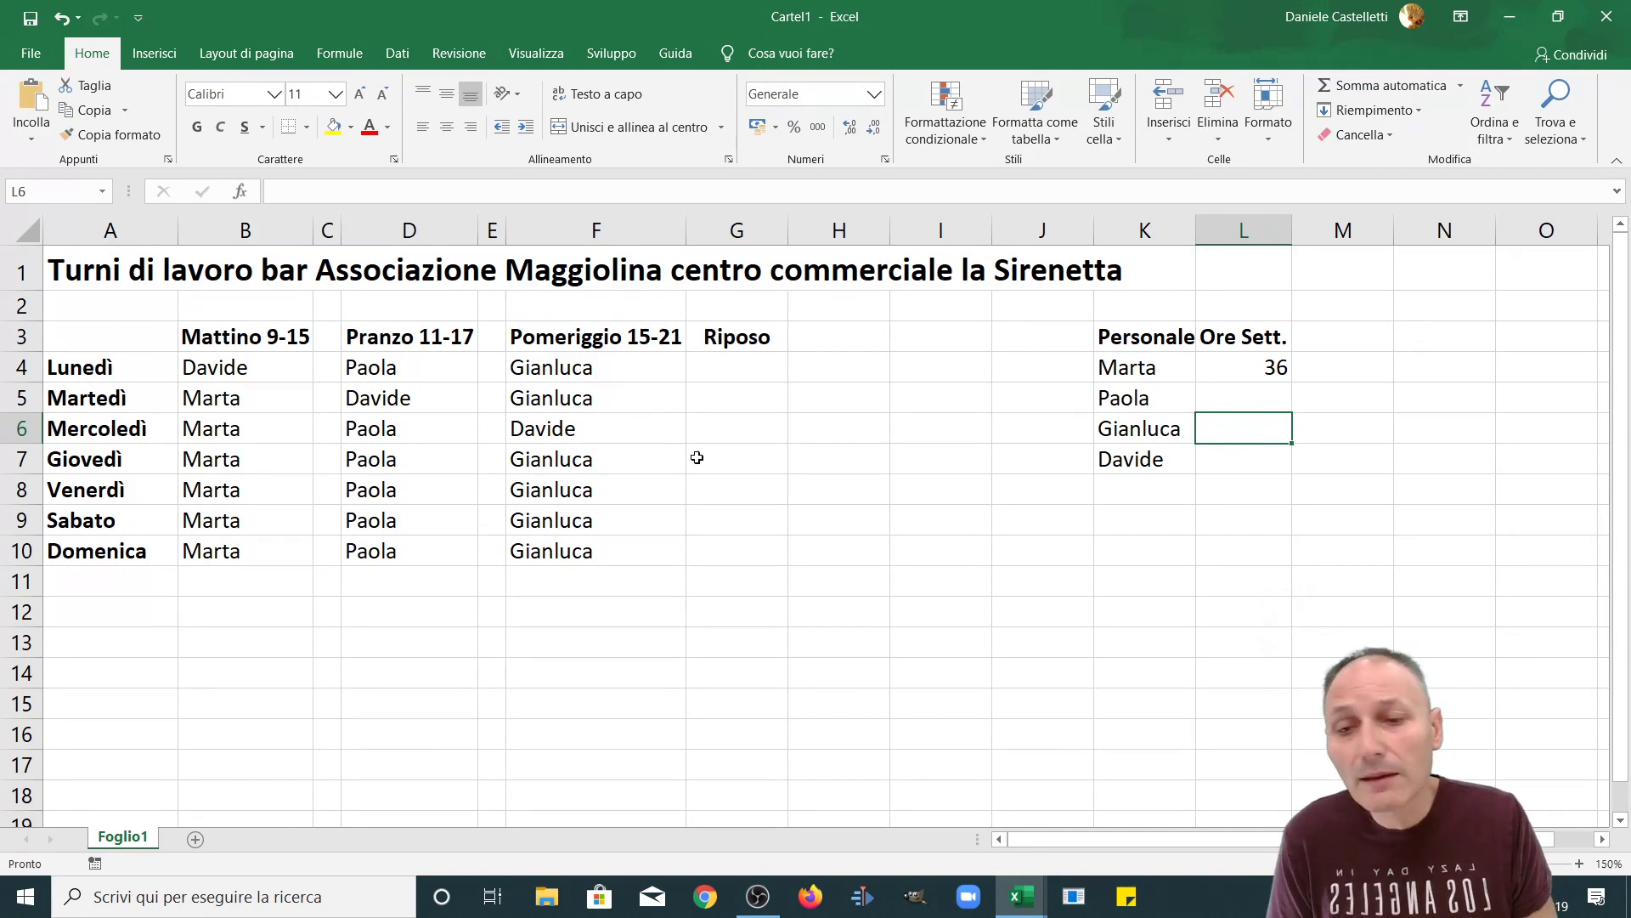
left_click(1262, 374)
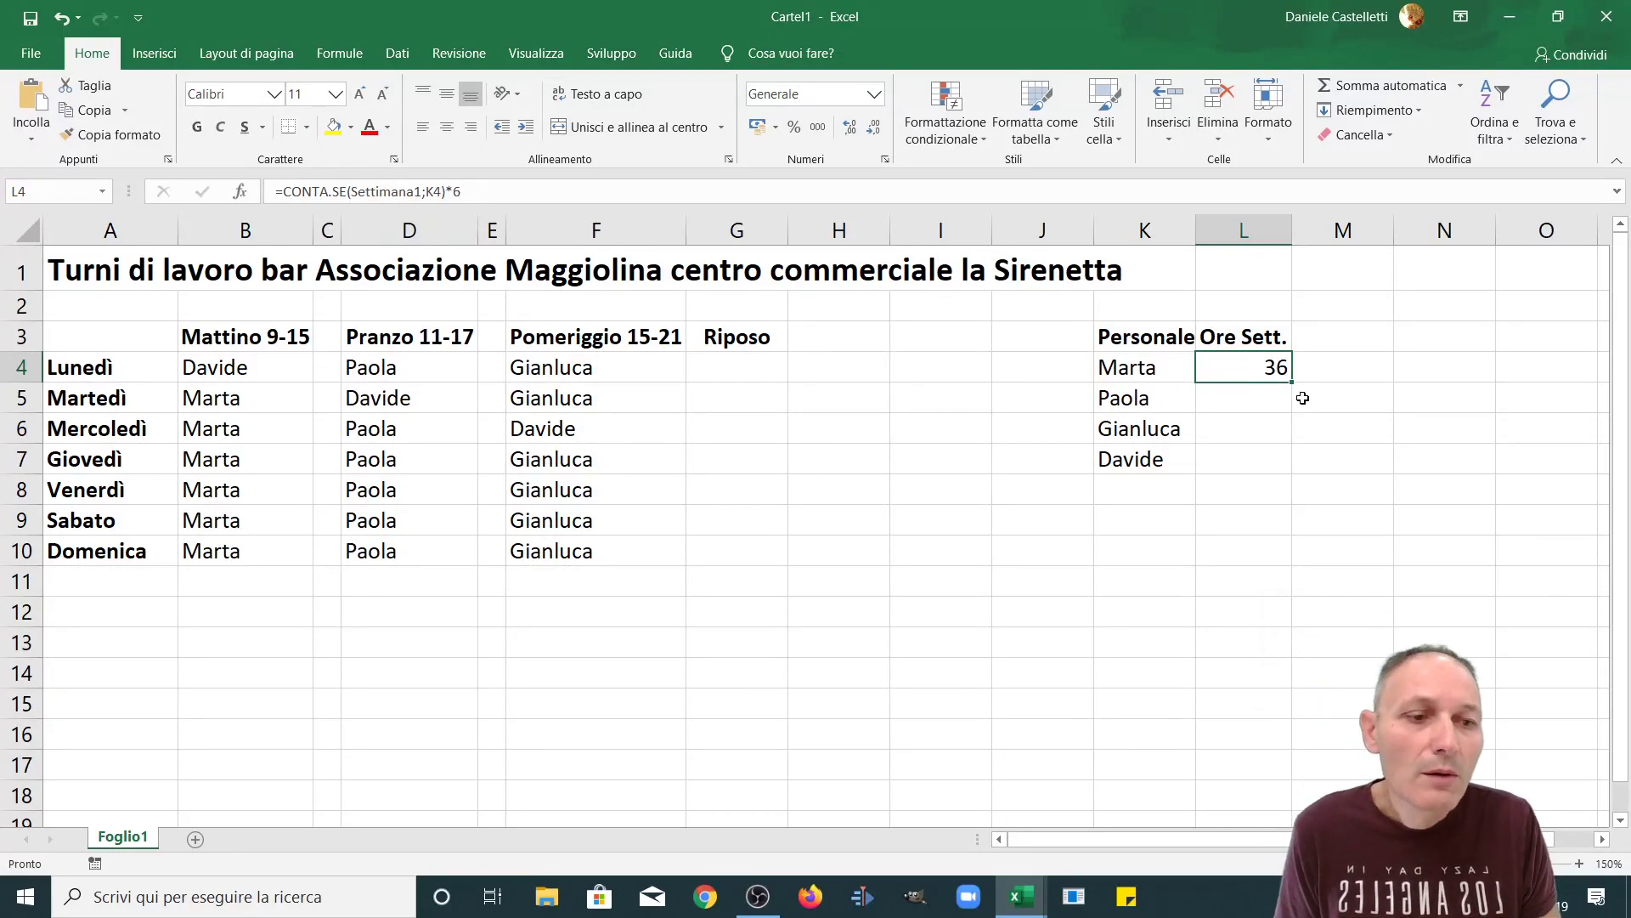
Step: Fill L4's formula down to L7 and re-enter the K5 staff name so that row shows 36
left_click_drag(1292, 384, 1285, 470)
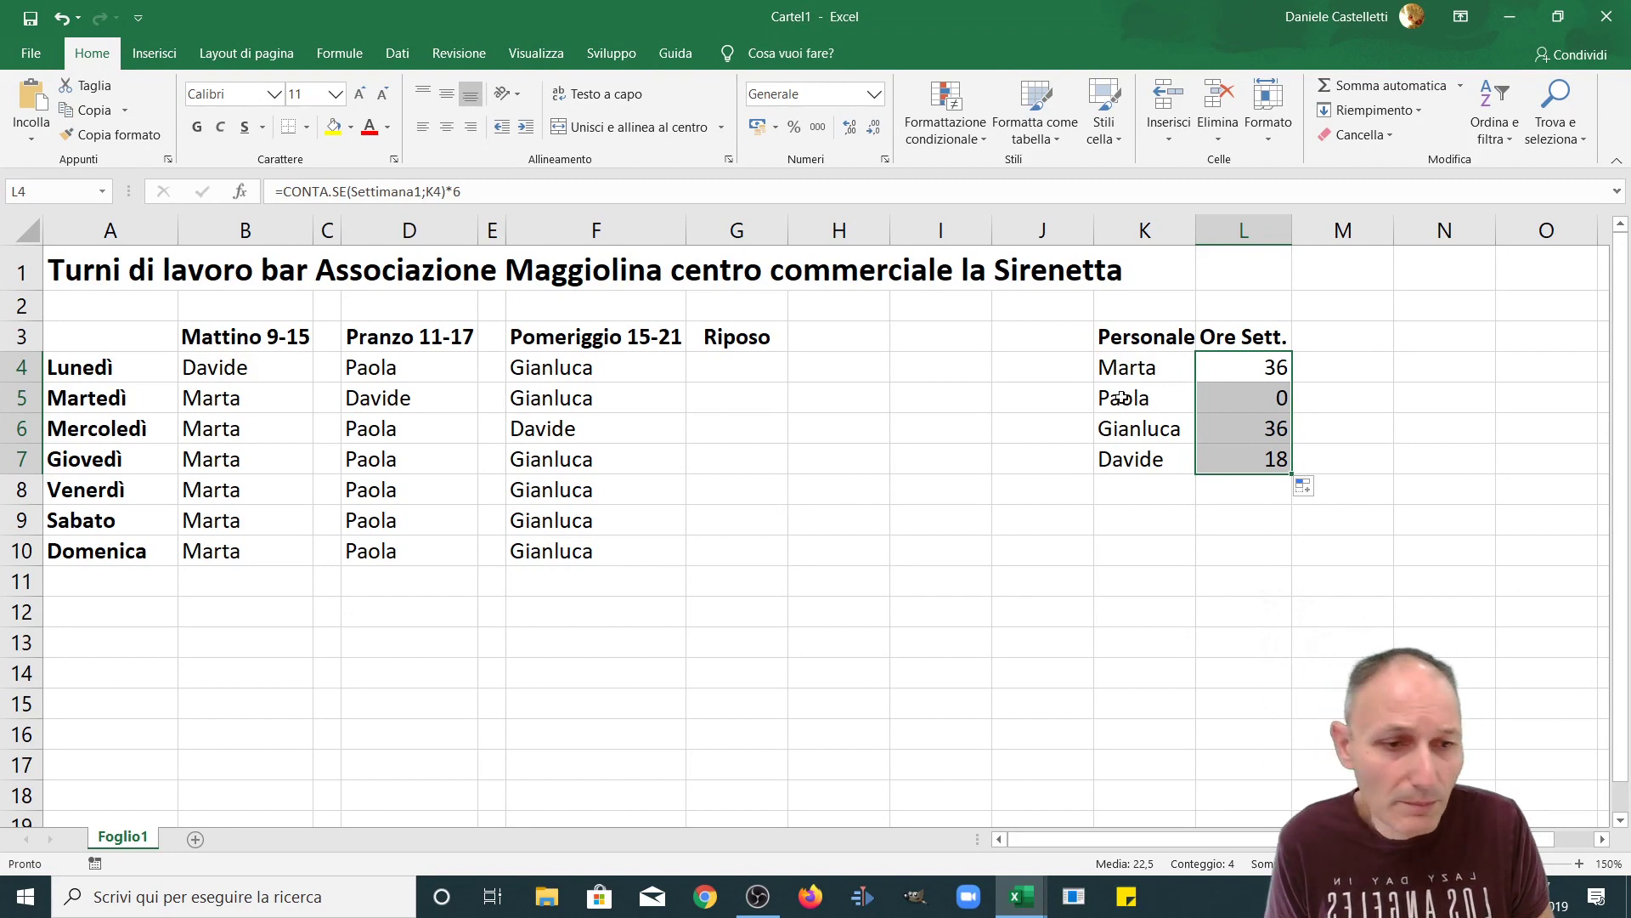
left_click(1265, 400)
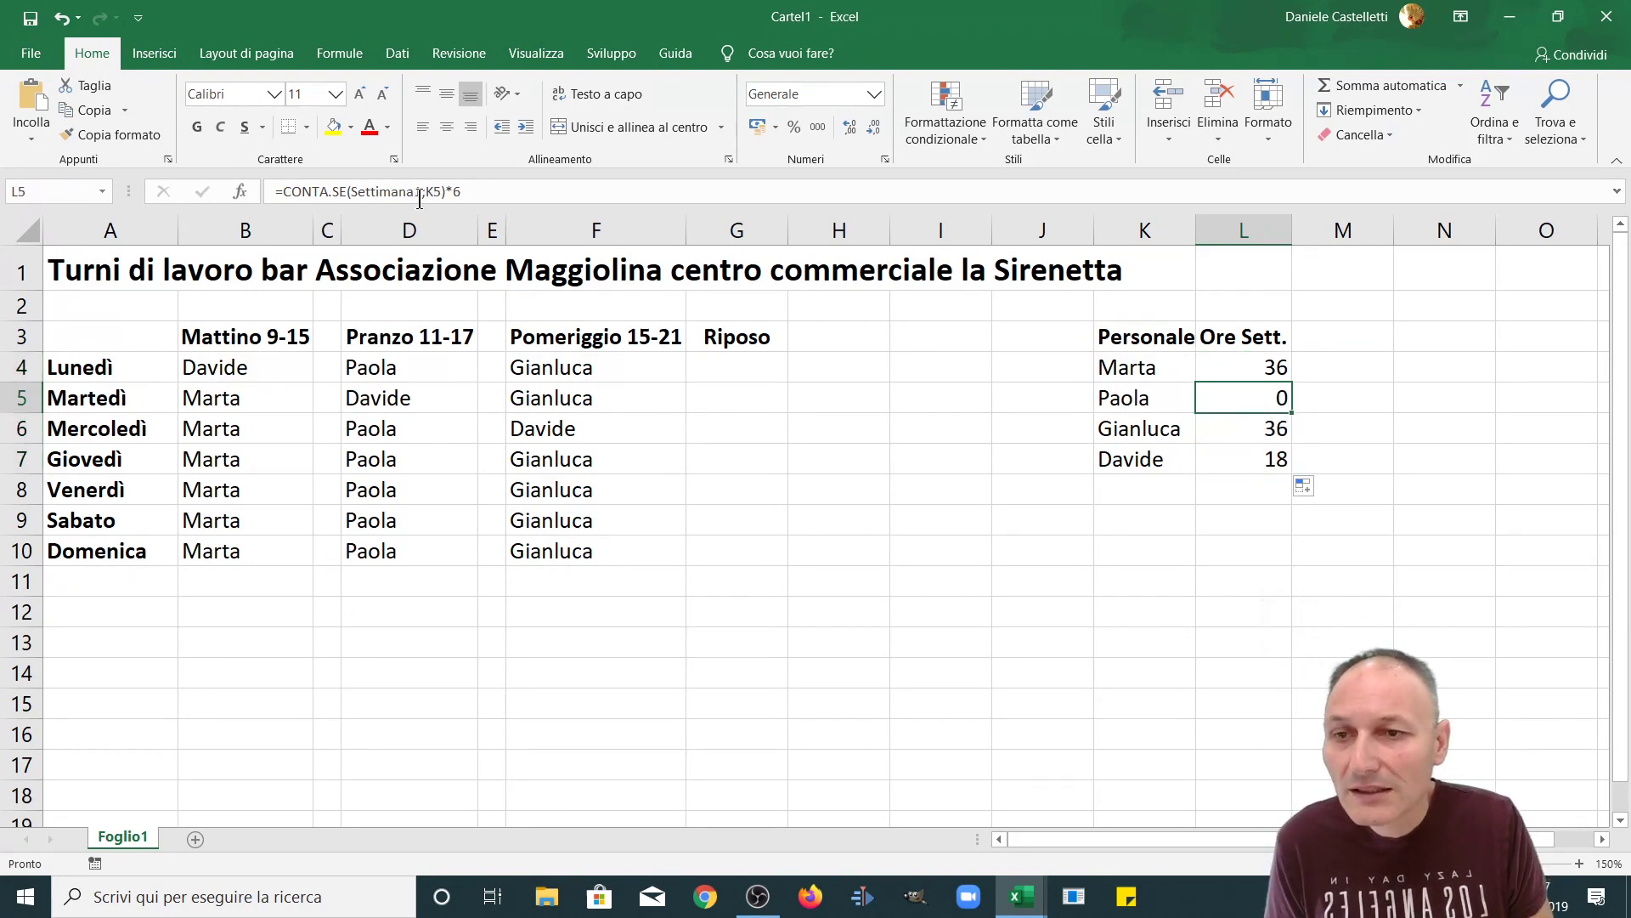
left_click(1147, 400)
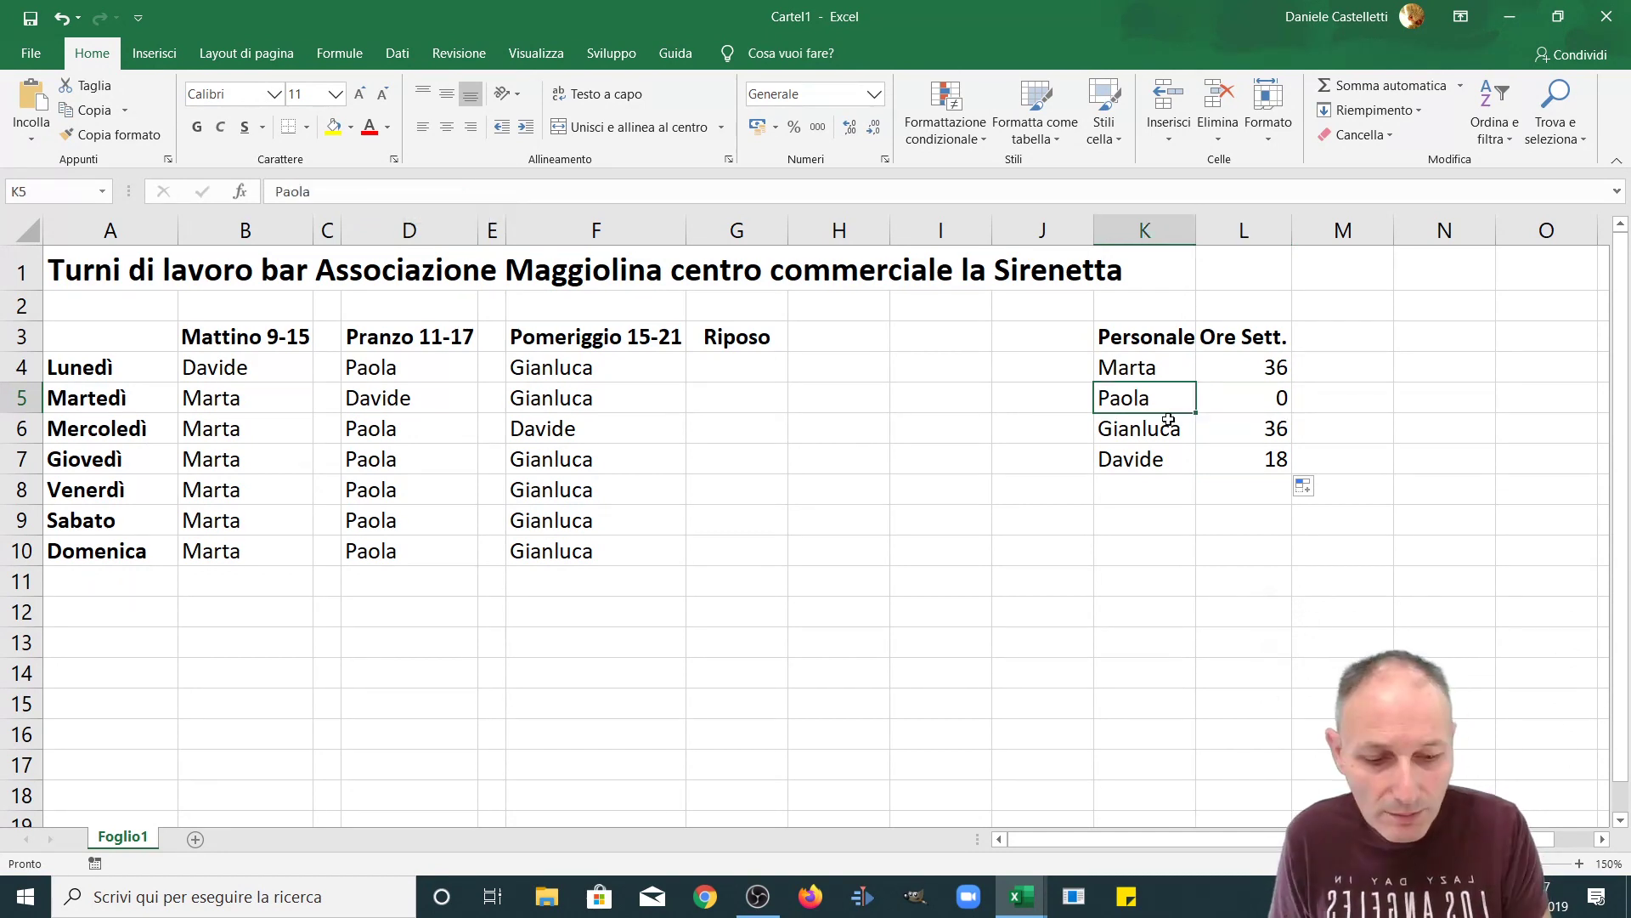
key("Delete")
type("P")
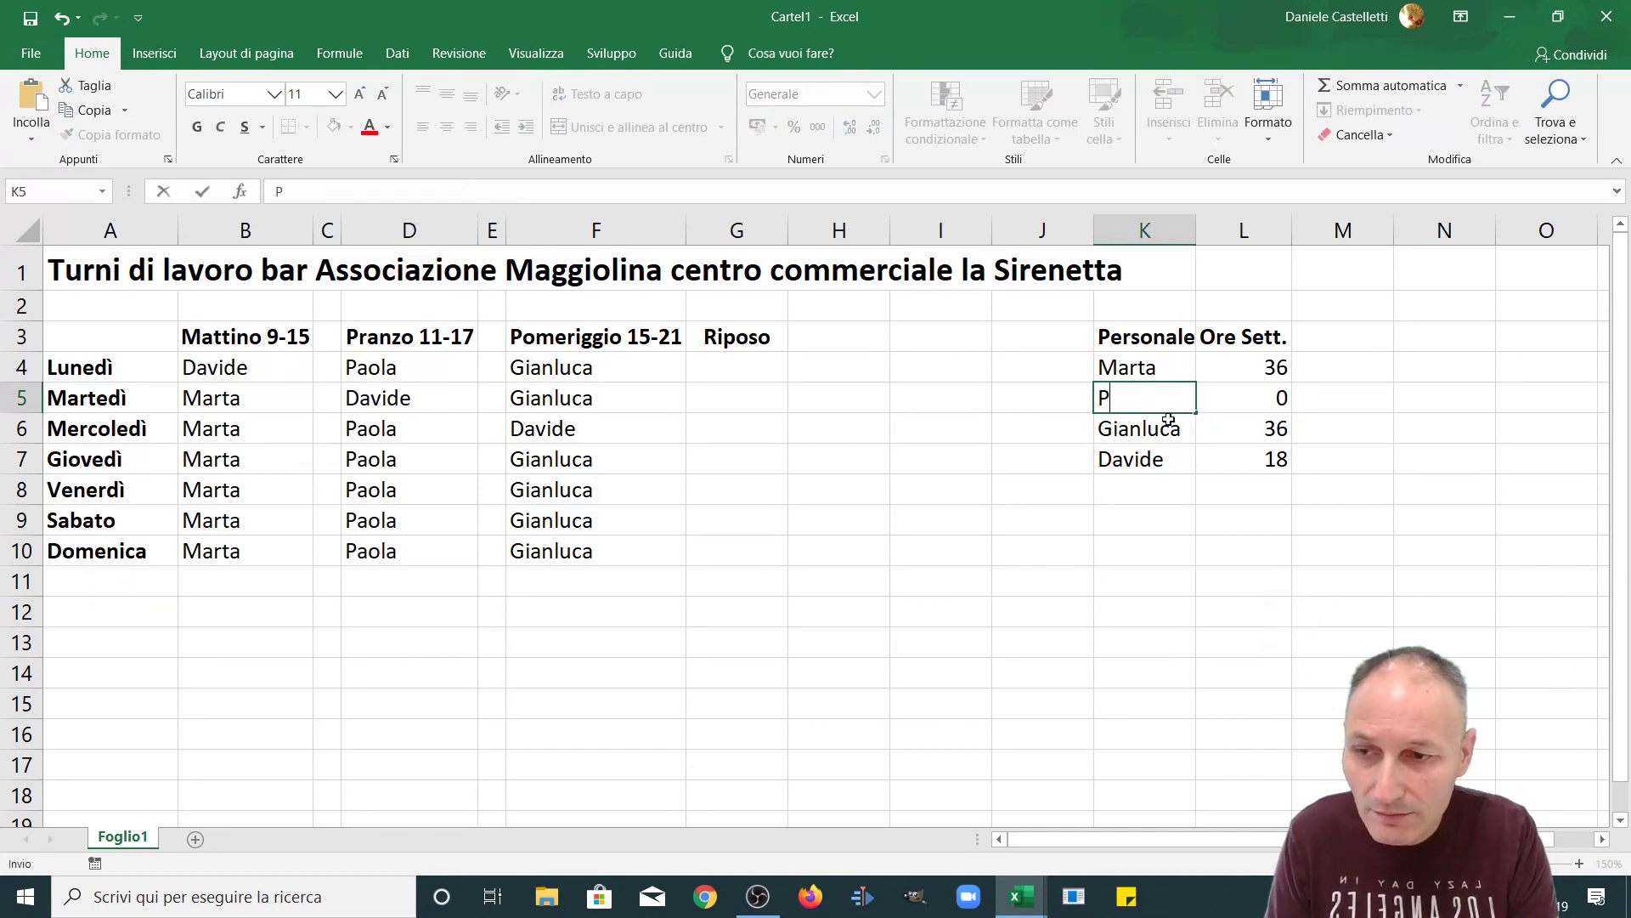
type("aola")
key("Return")
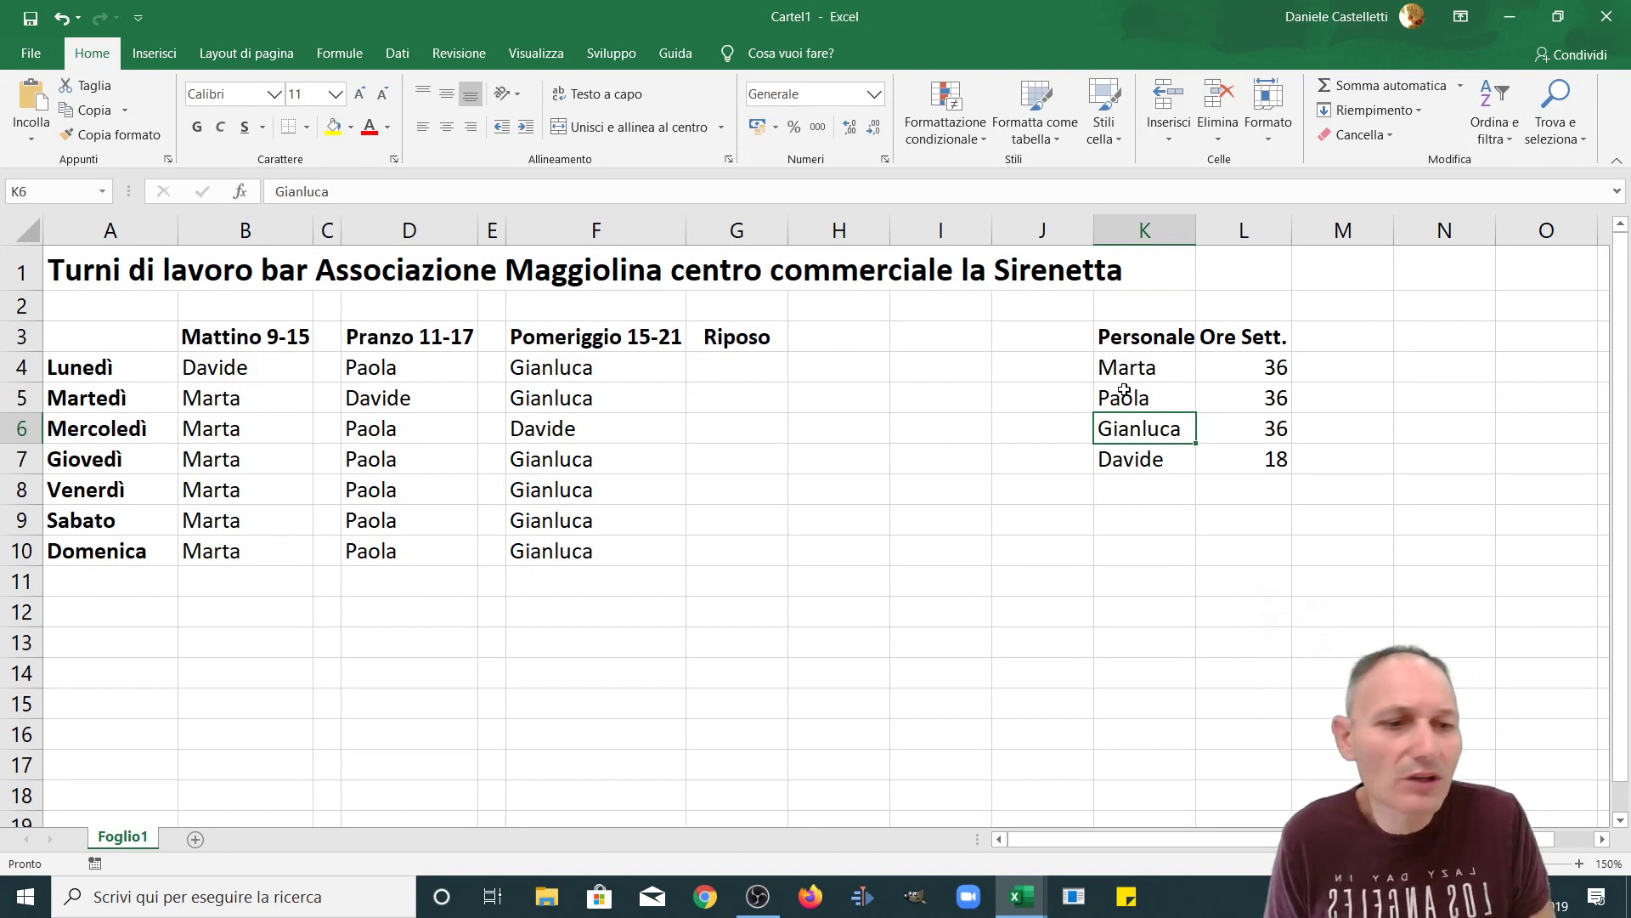
left_click(1135, 396)
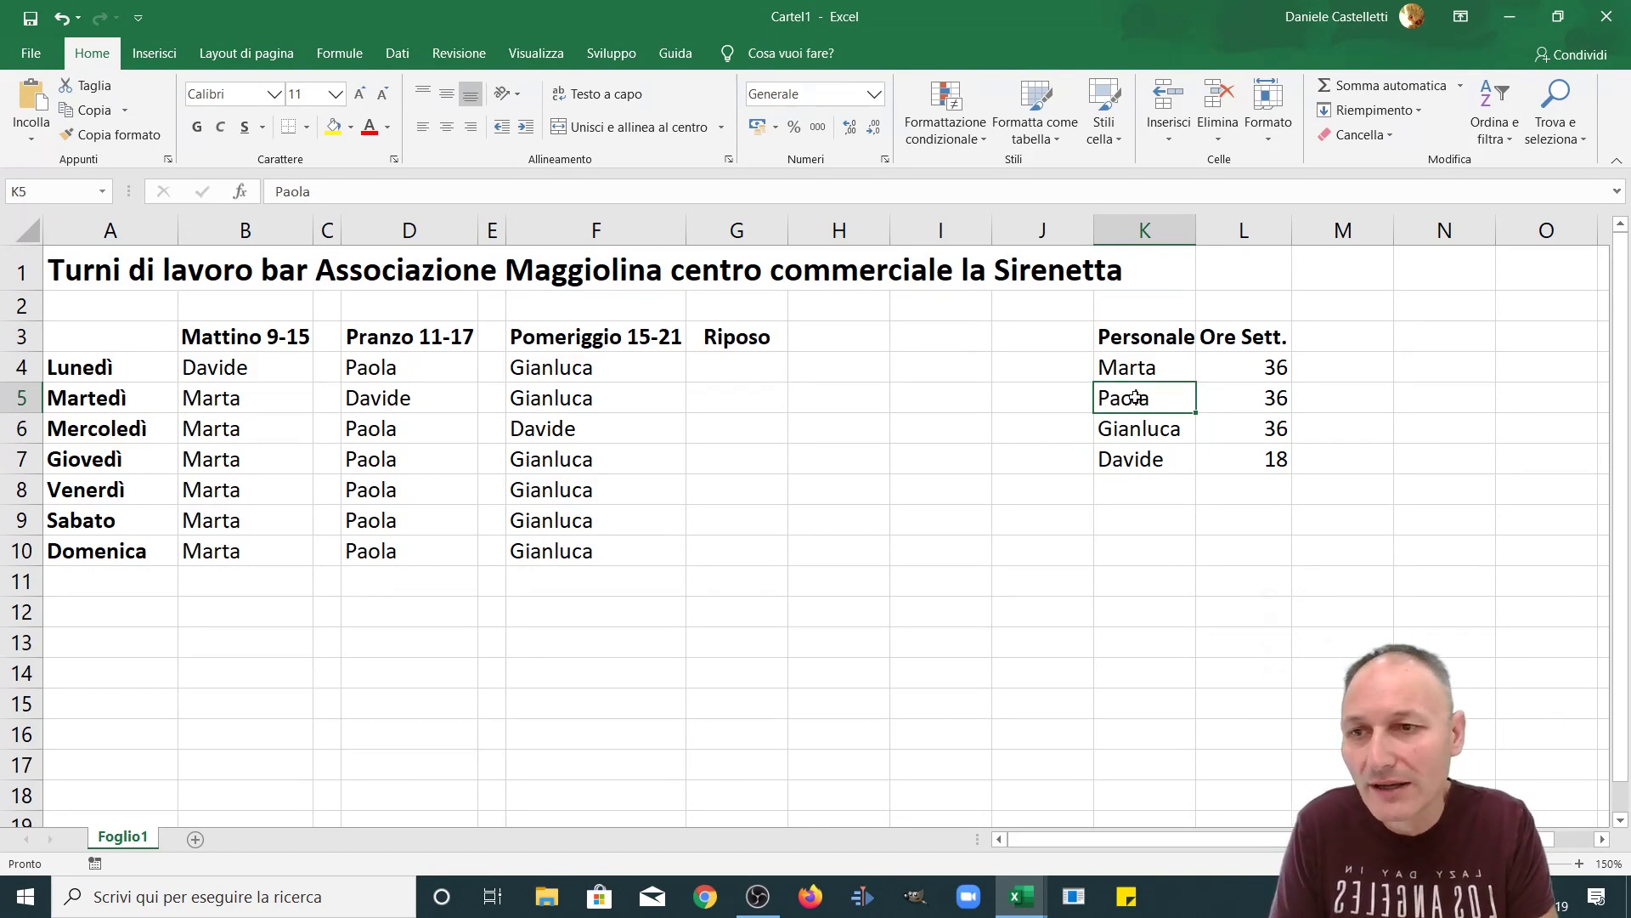
type("P")
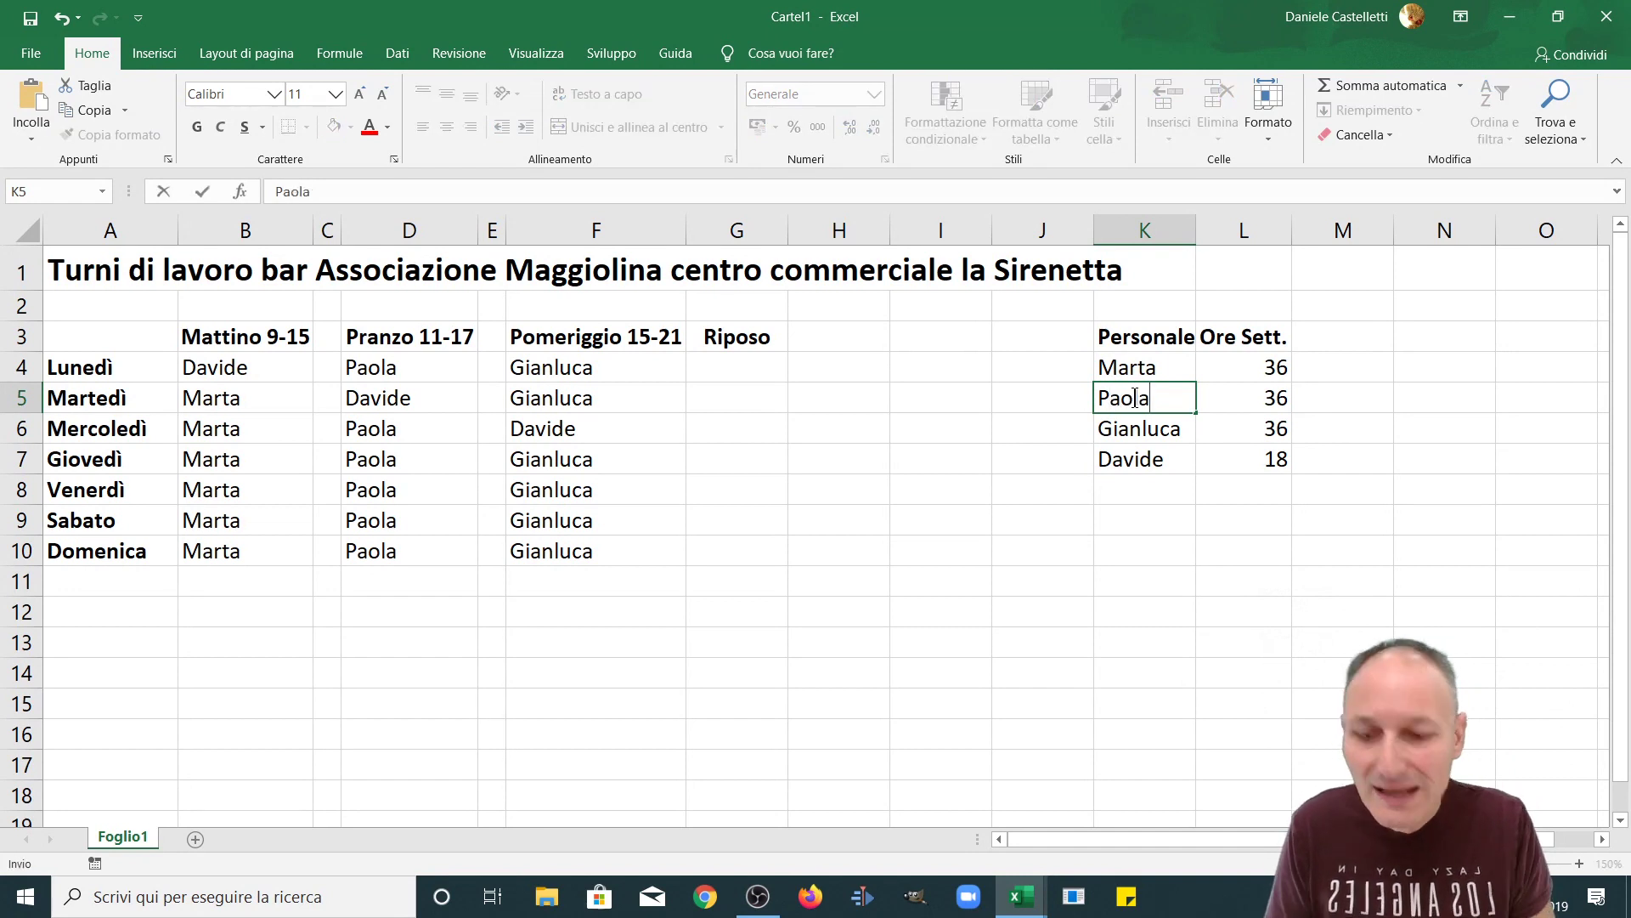
key("Return")
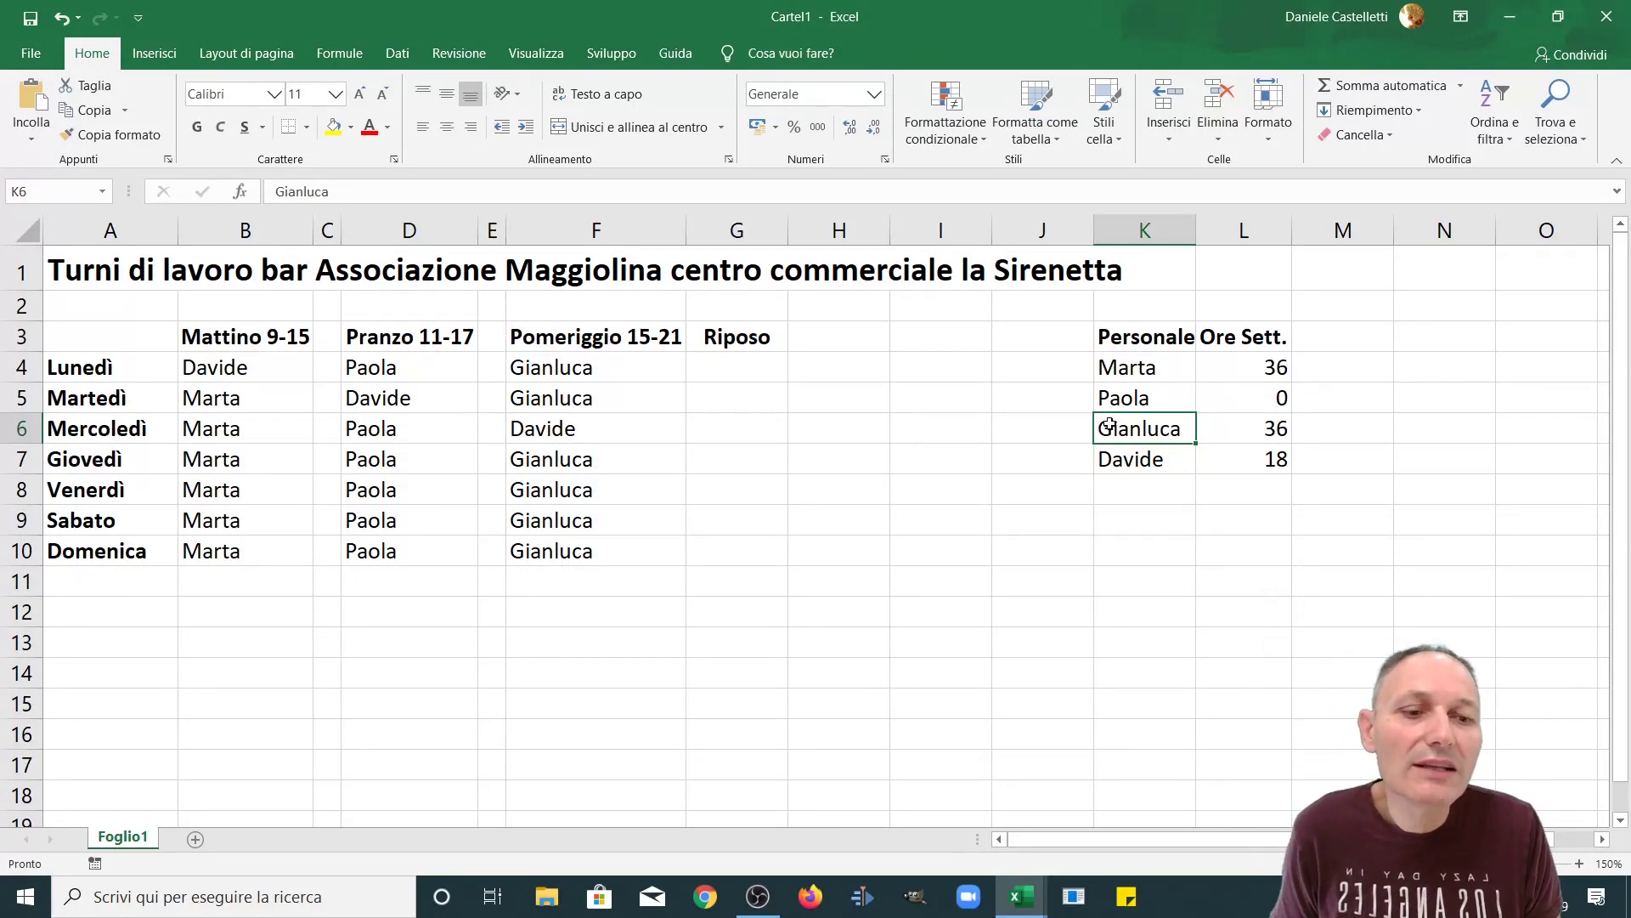
left_click(1166, 402)
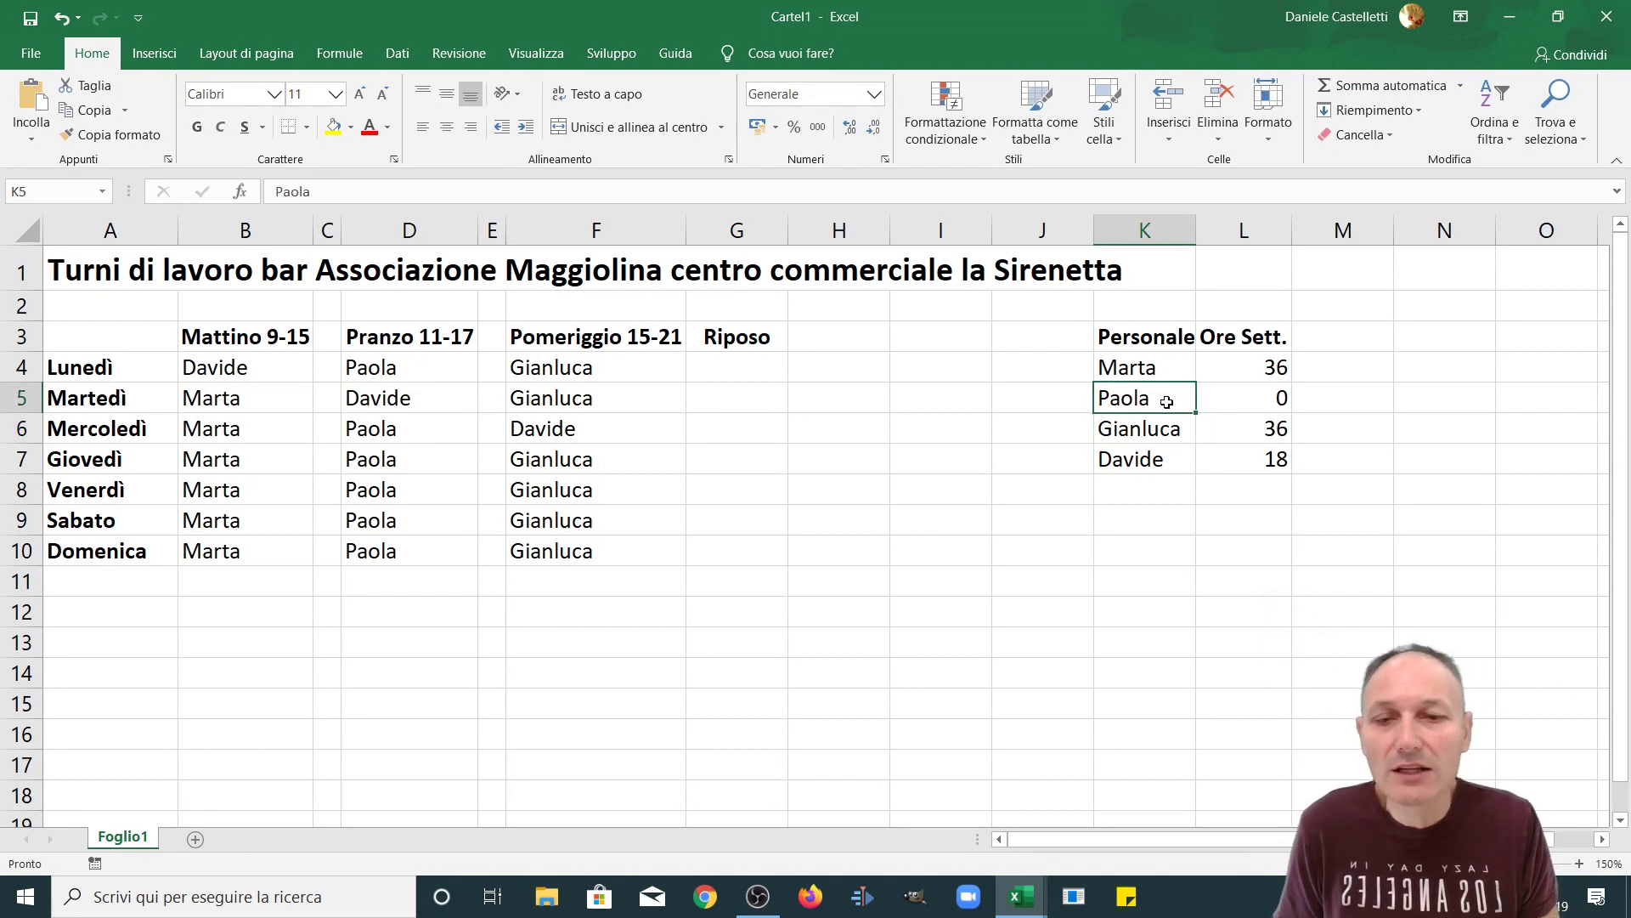
left_click(366, 192)
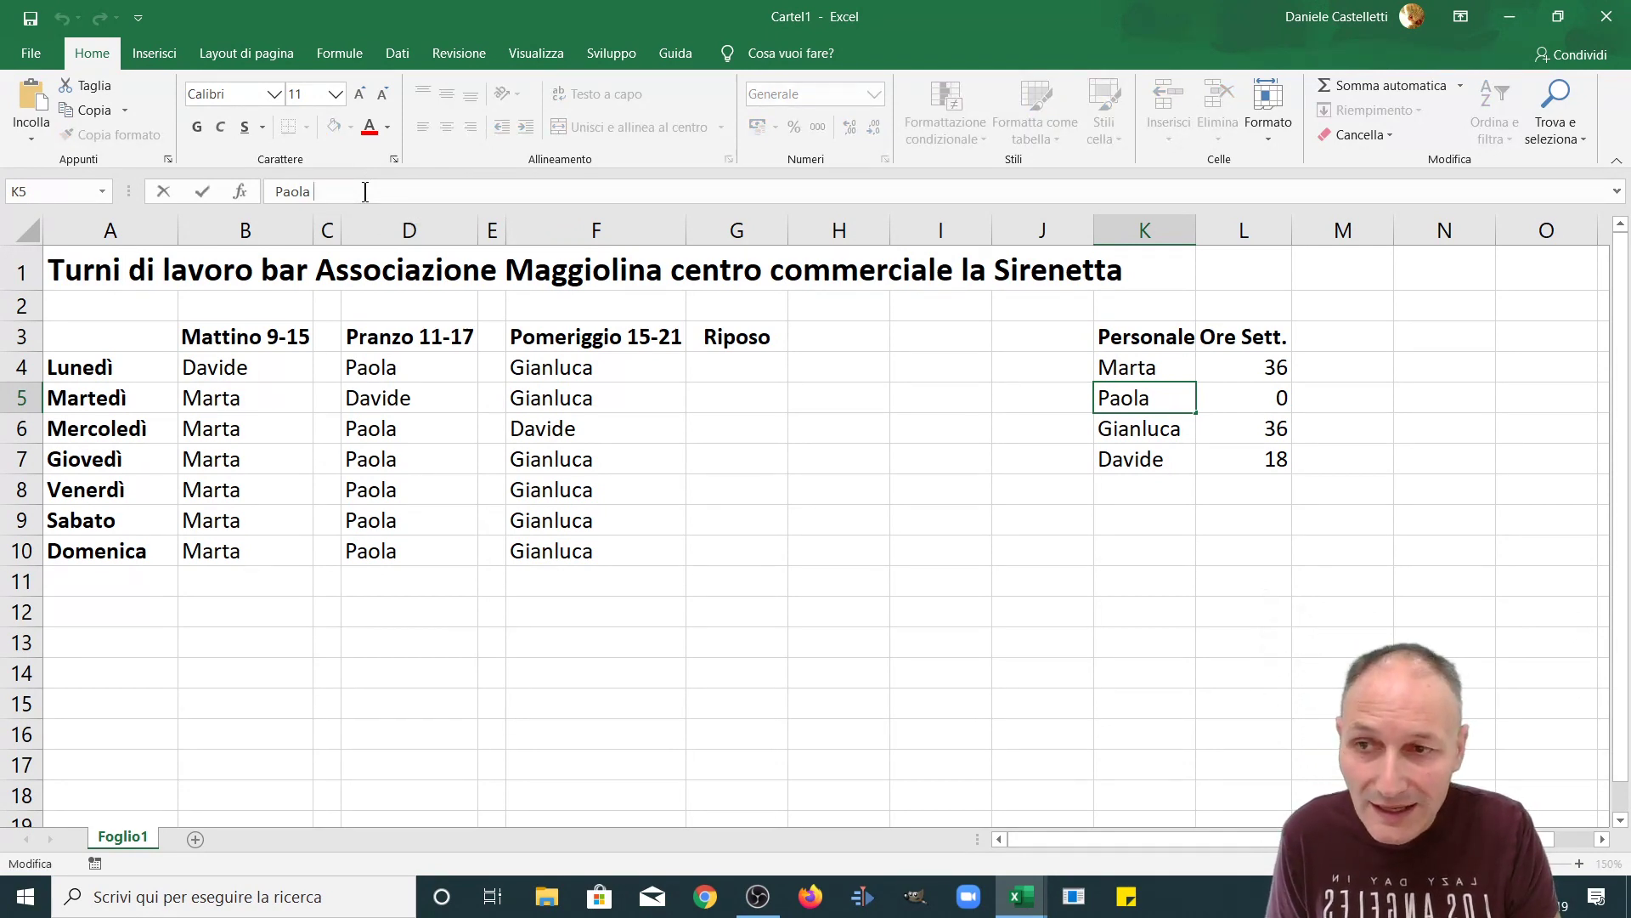
key("Return")
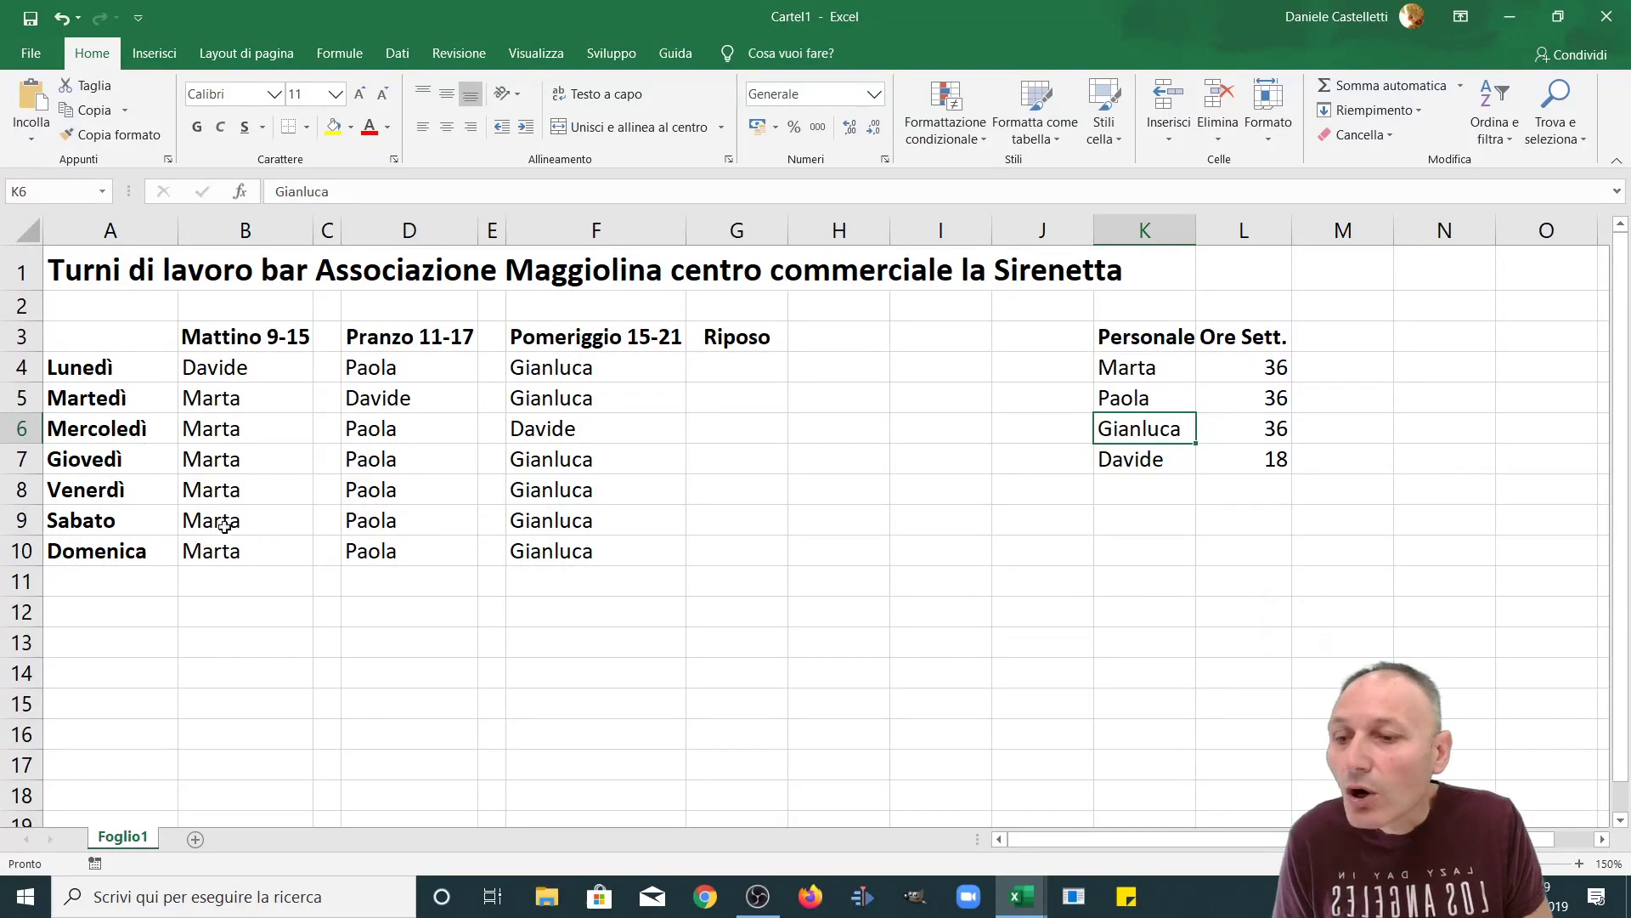
Step: Reassign Friday morning (B8) and Saturday afternoon (F9) to the fourth staff member, giving totals 30, 36, 30, 30
left_click(247, 489)
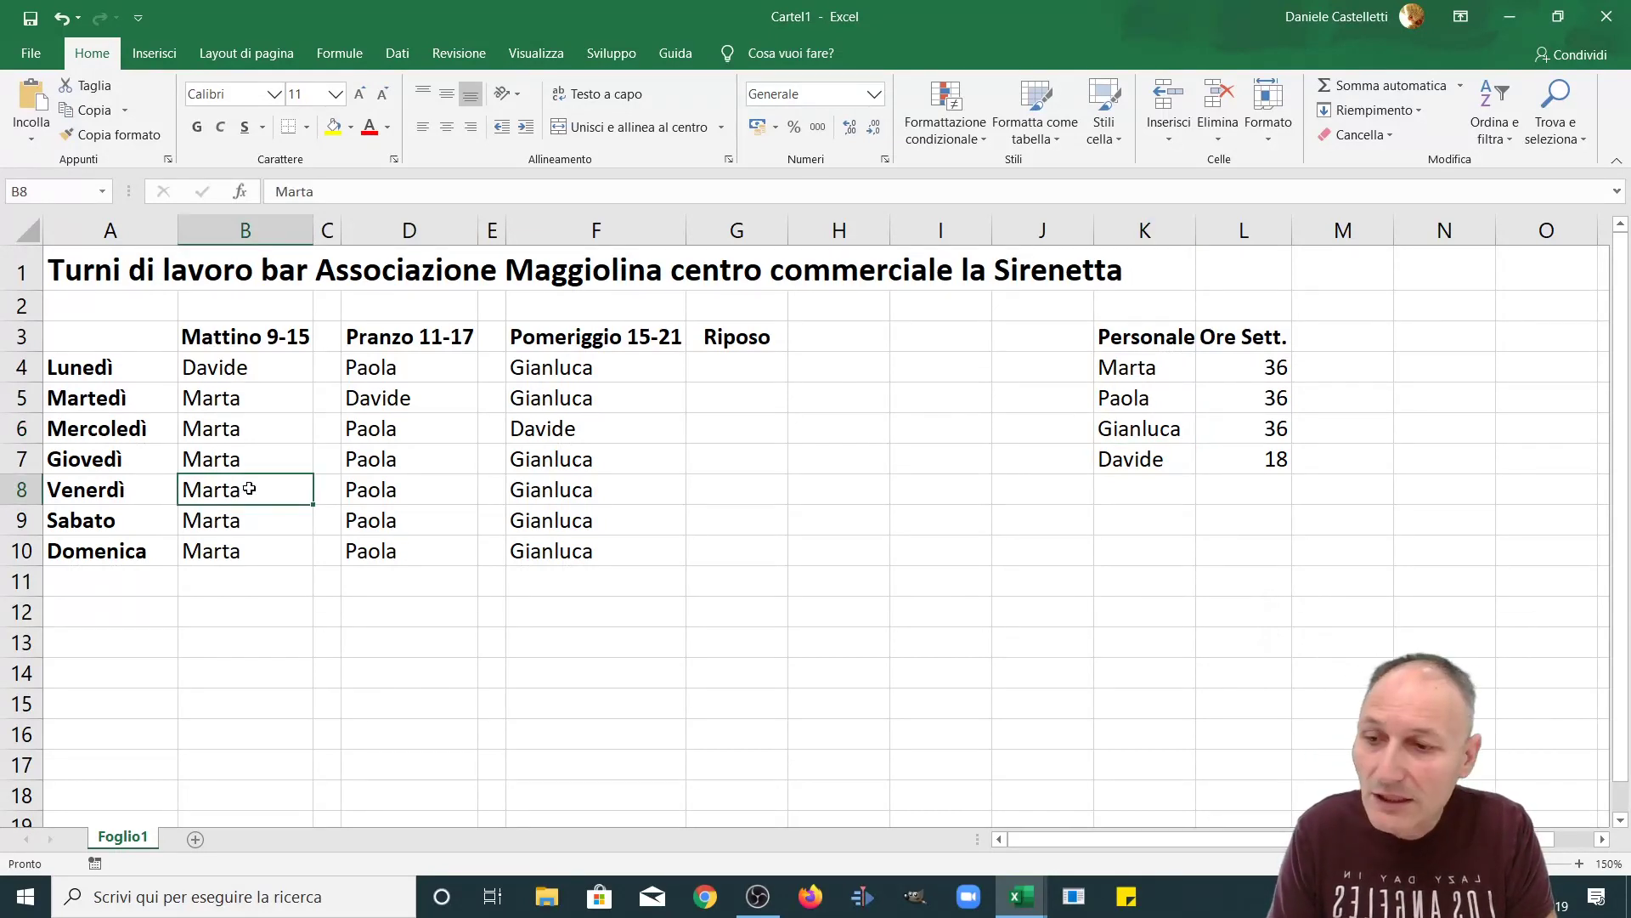
type("Davide")
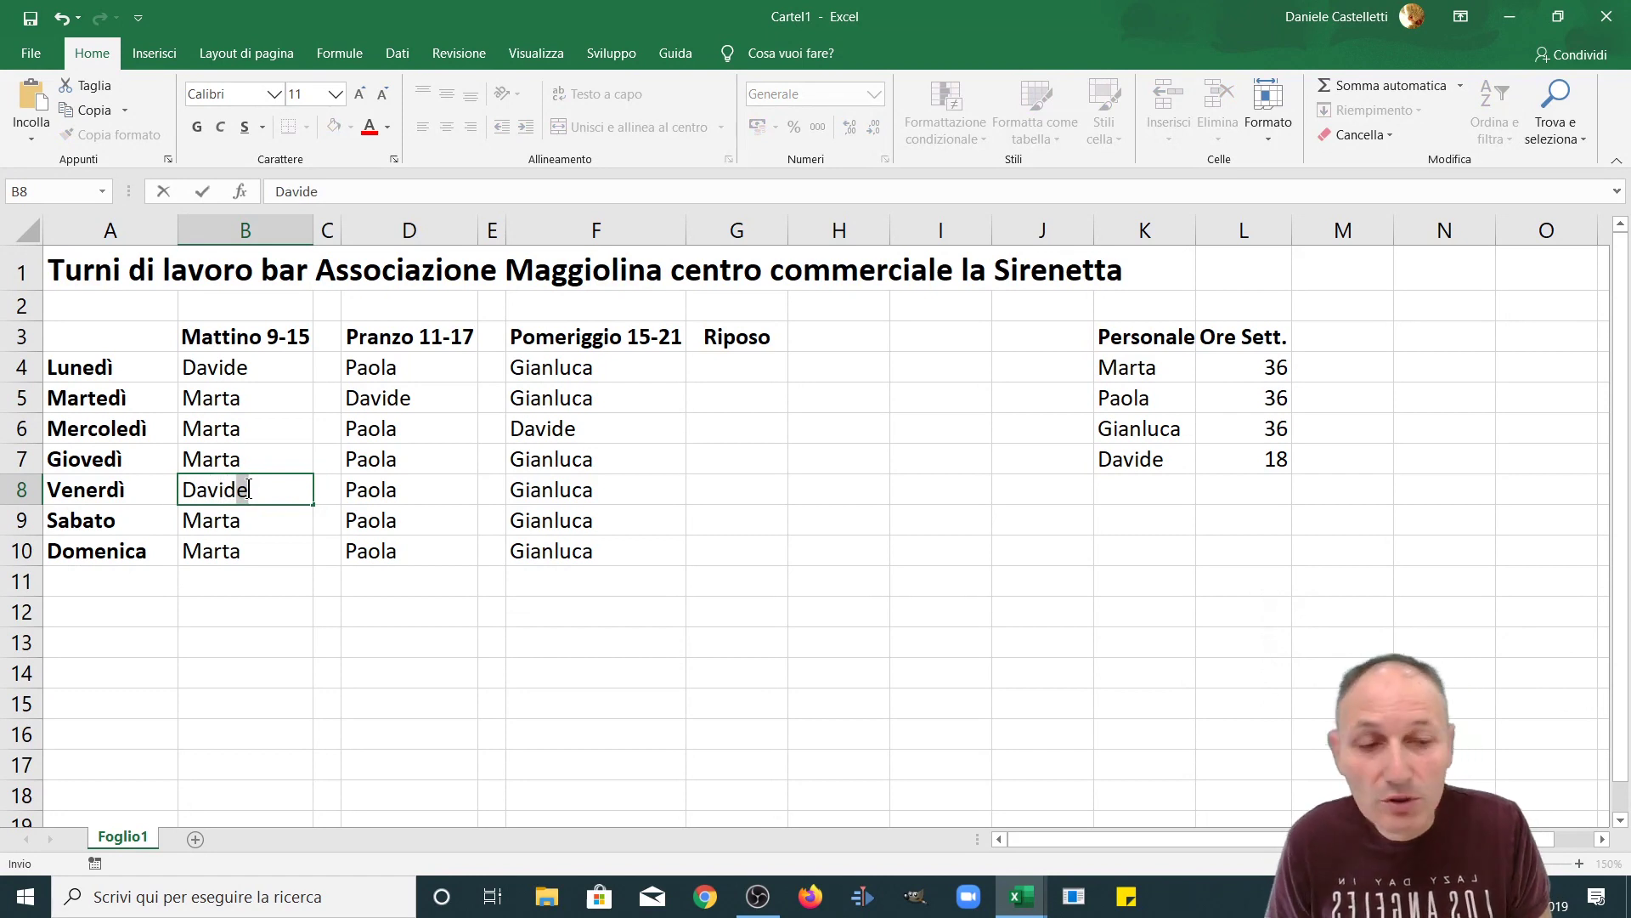
key("Return")
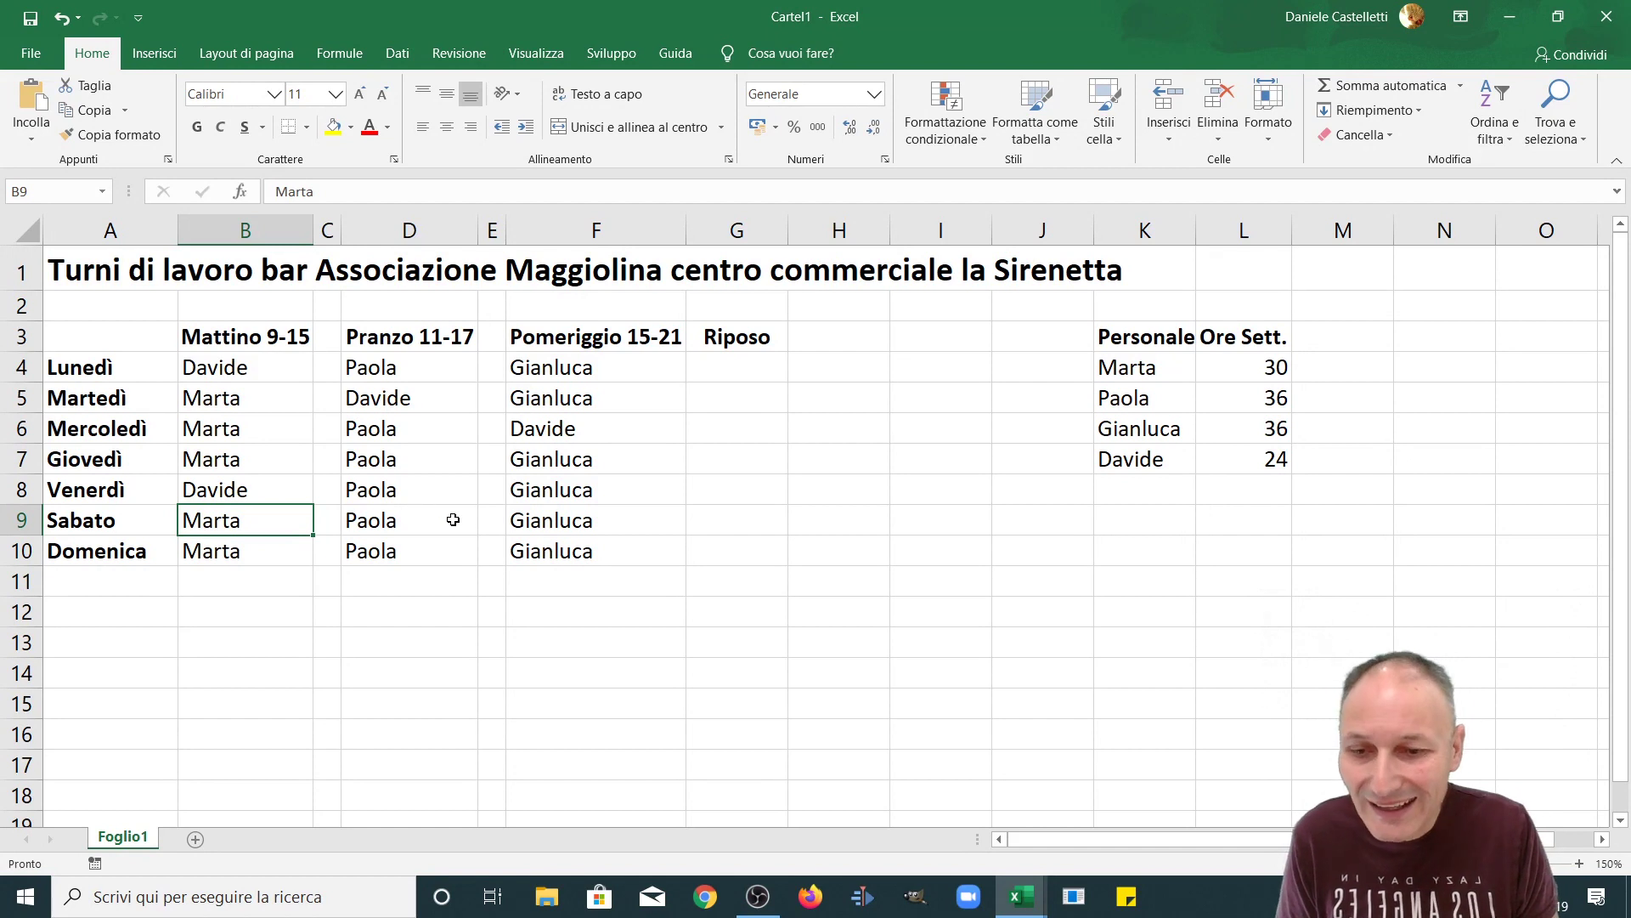
left_click(522, 521)
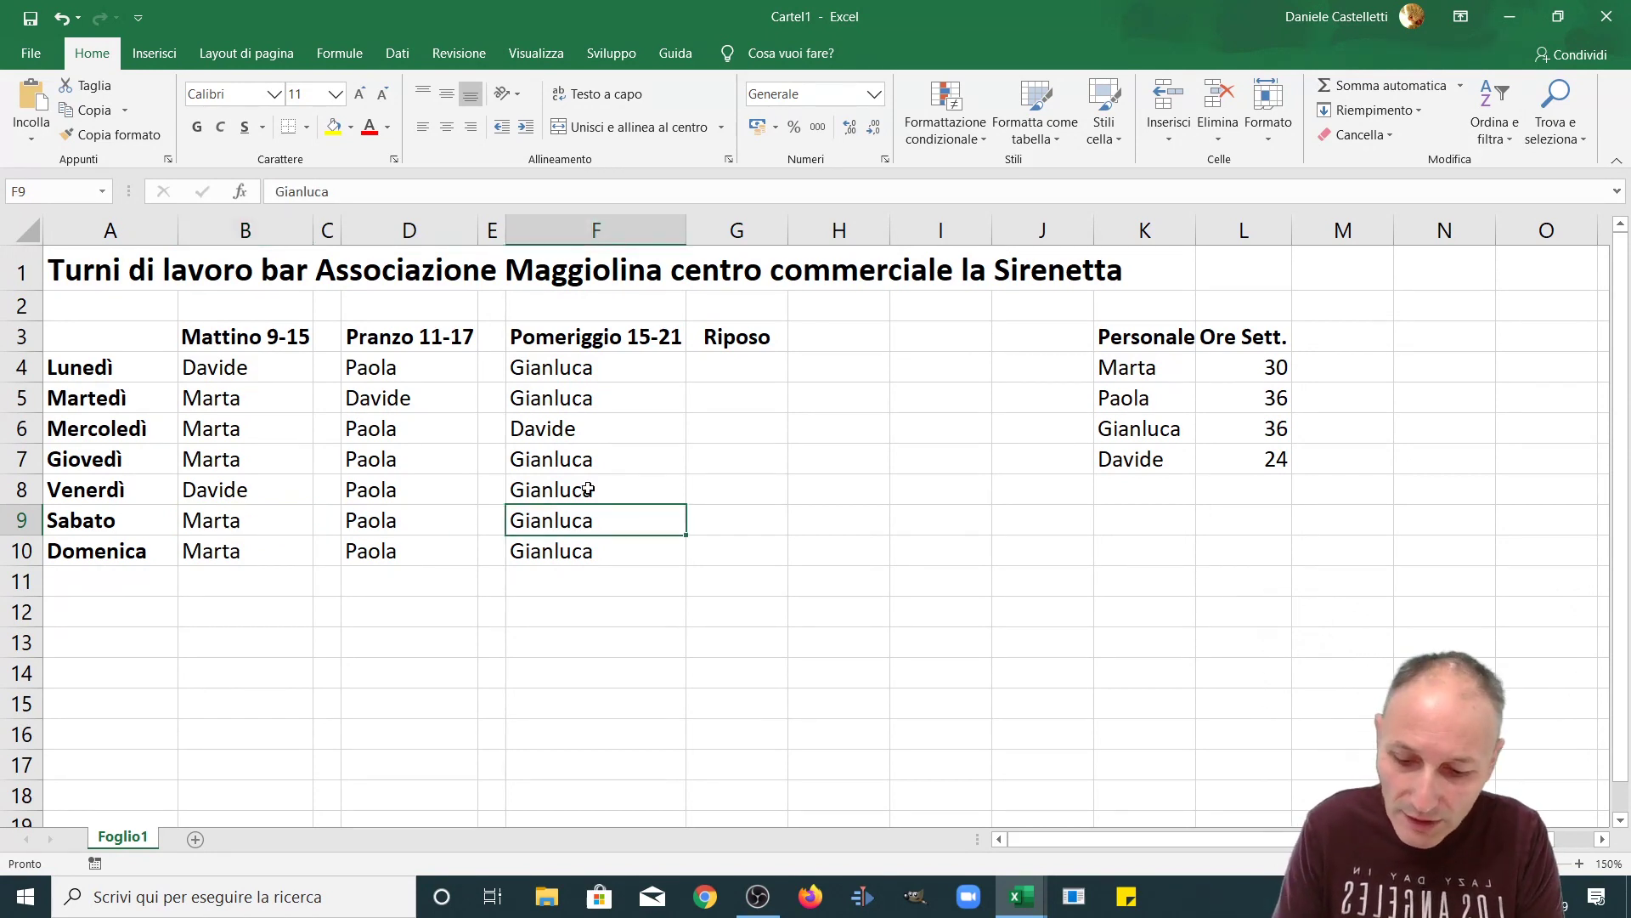
key("F2")
key("BackSpace")
key("BackSpace")
key("BackSpace")
type("Davide")
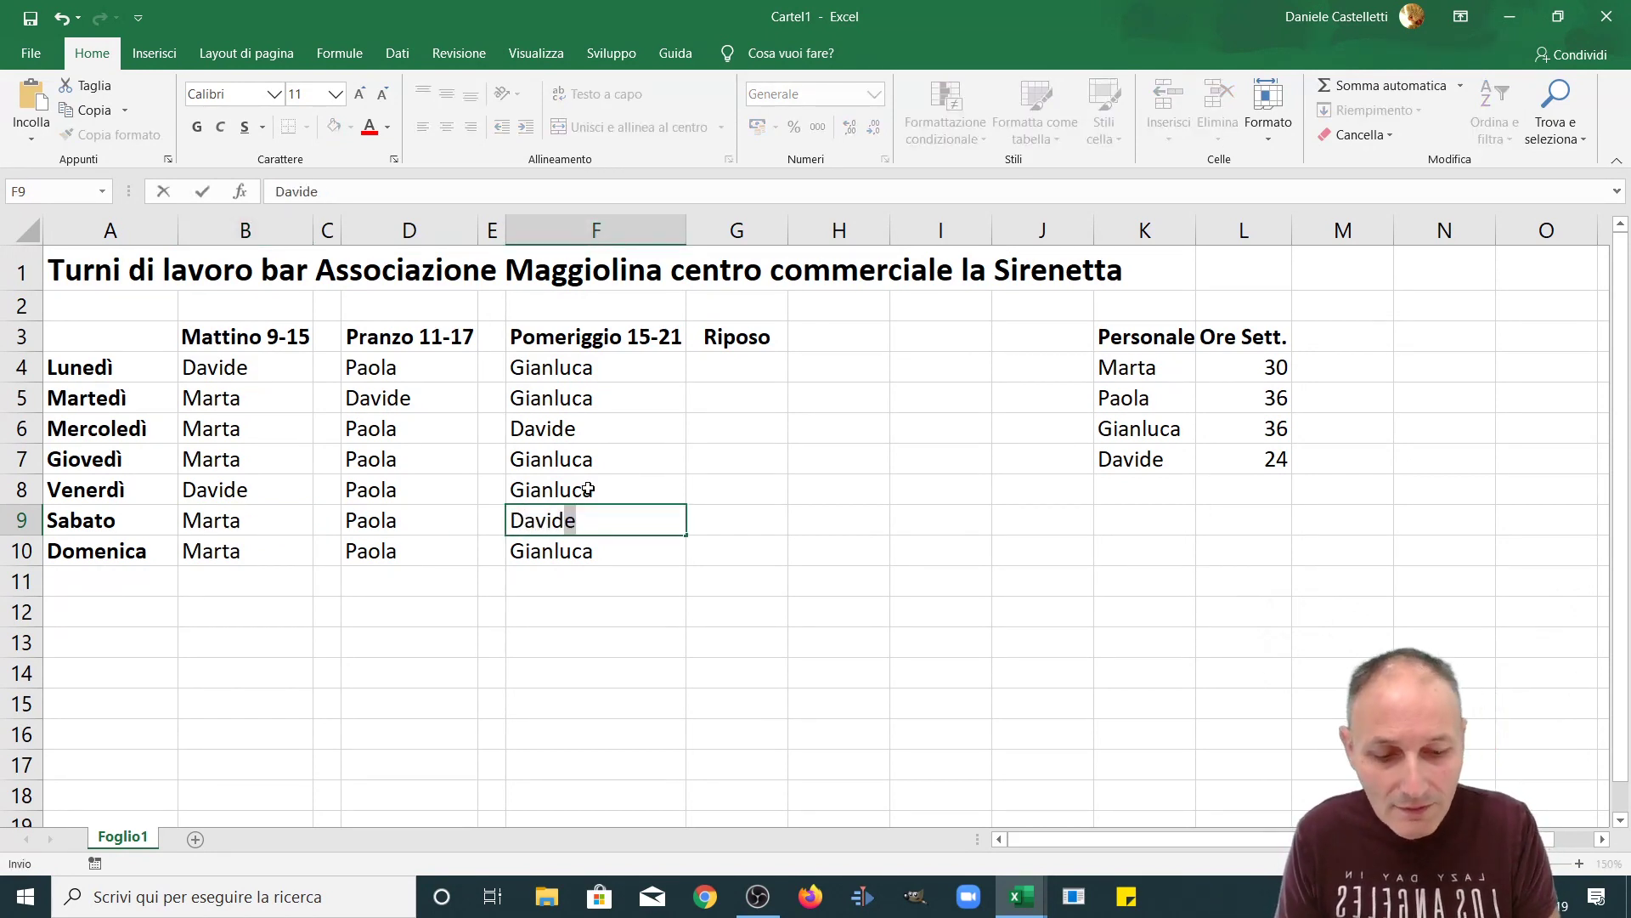
key("Return")
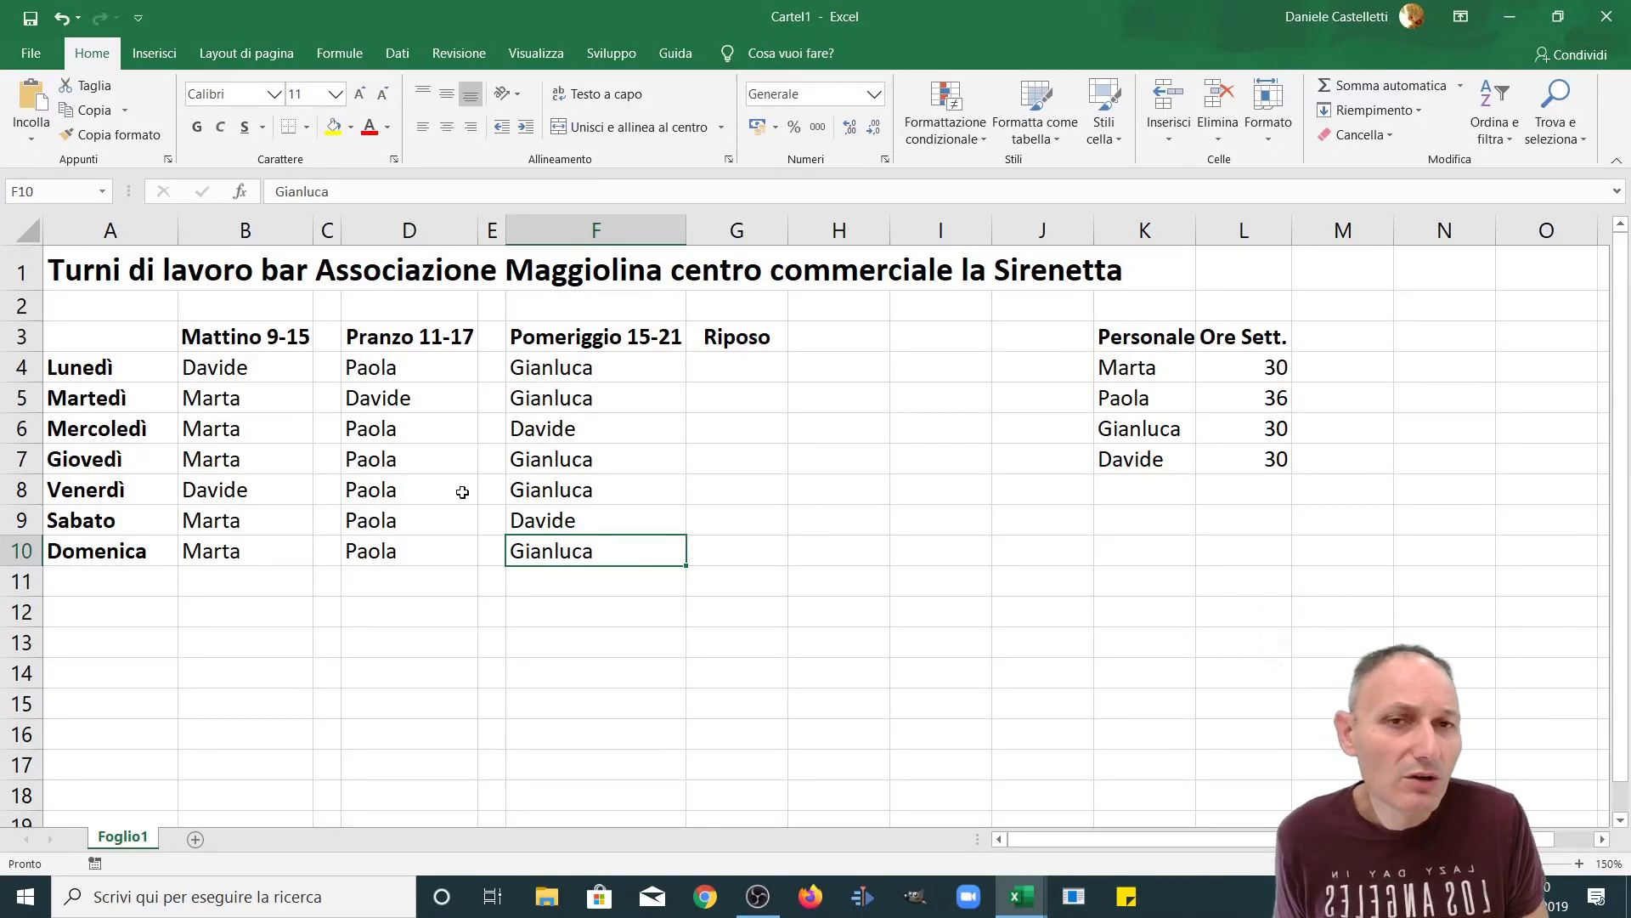
Step: Clear Monday's 11-17 shift in D4 so all four staff total 30 hours
left_click(438, 370)
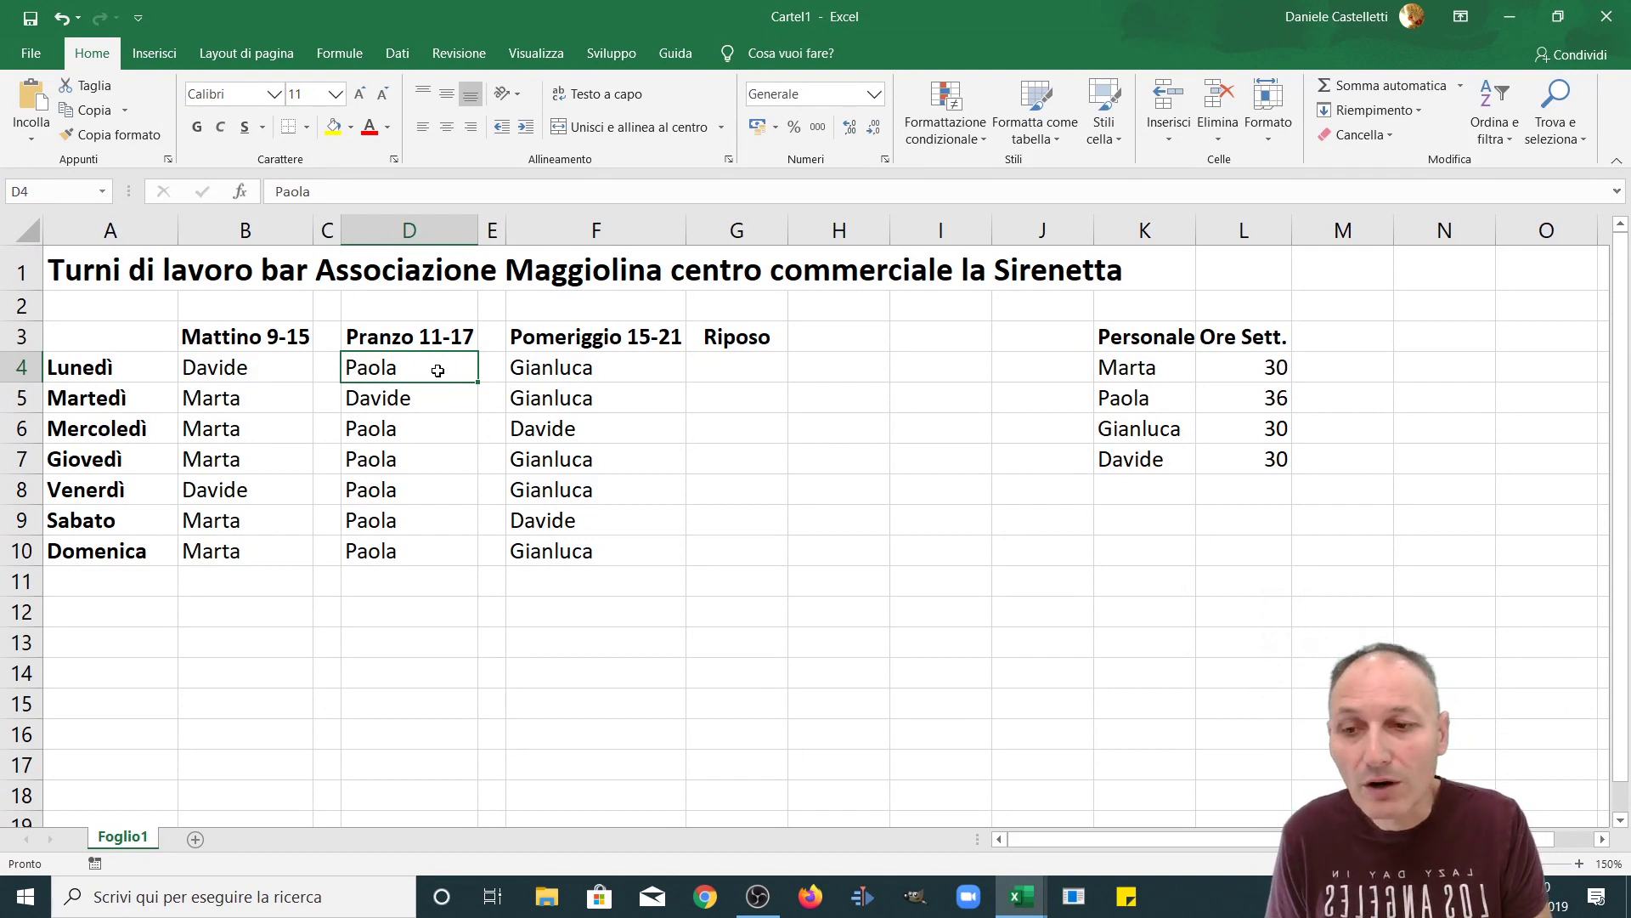
key("Delete")
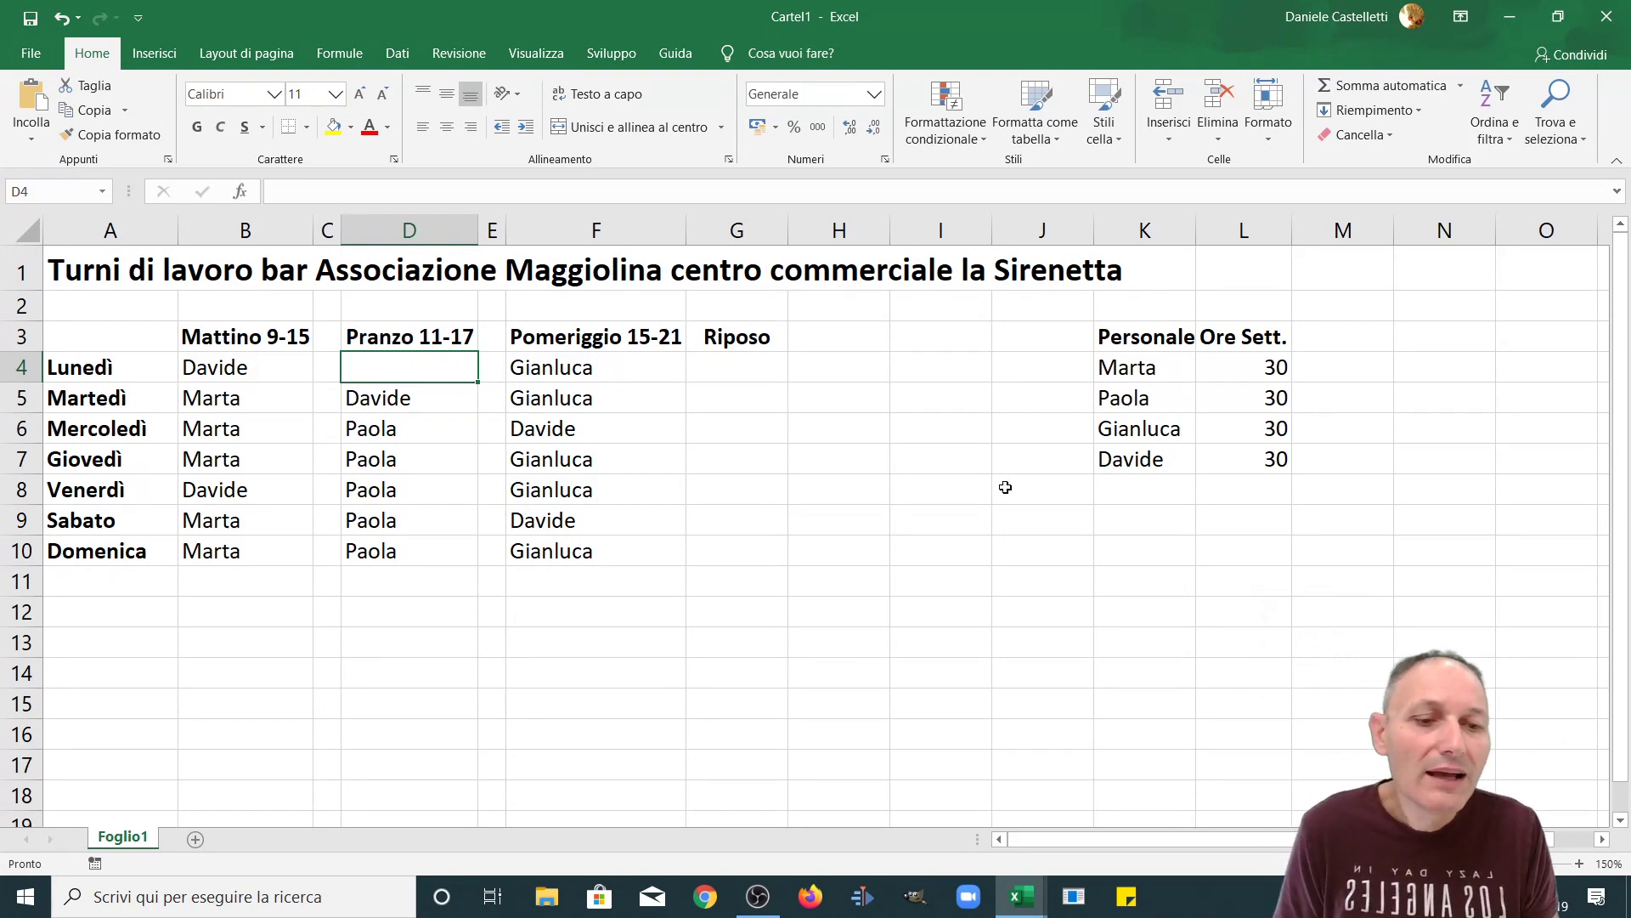
left_click(1005, 485)
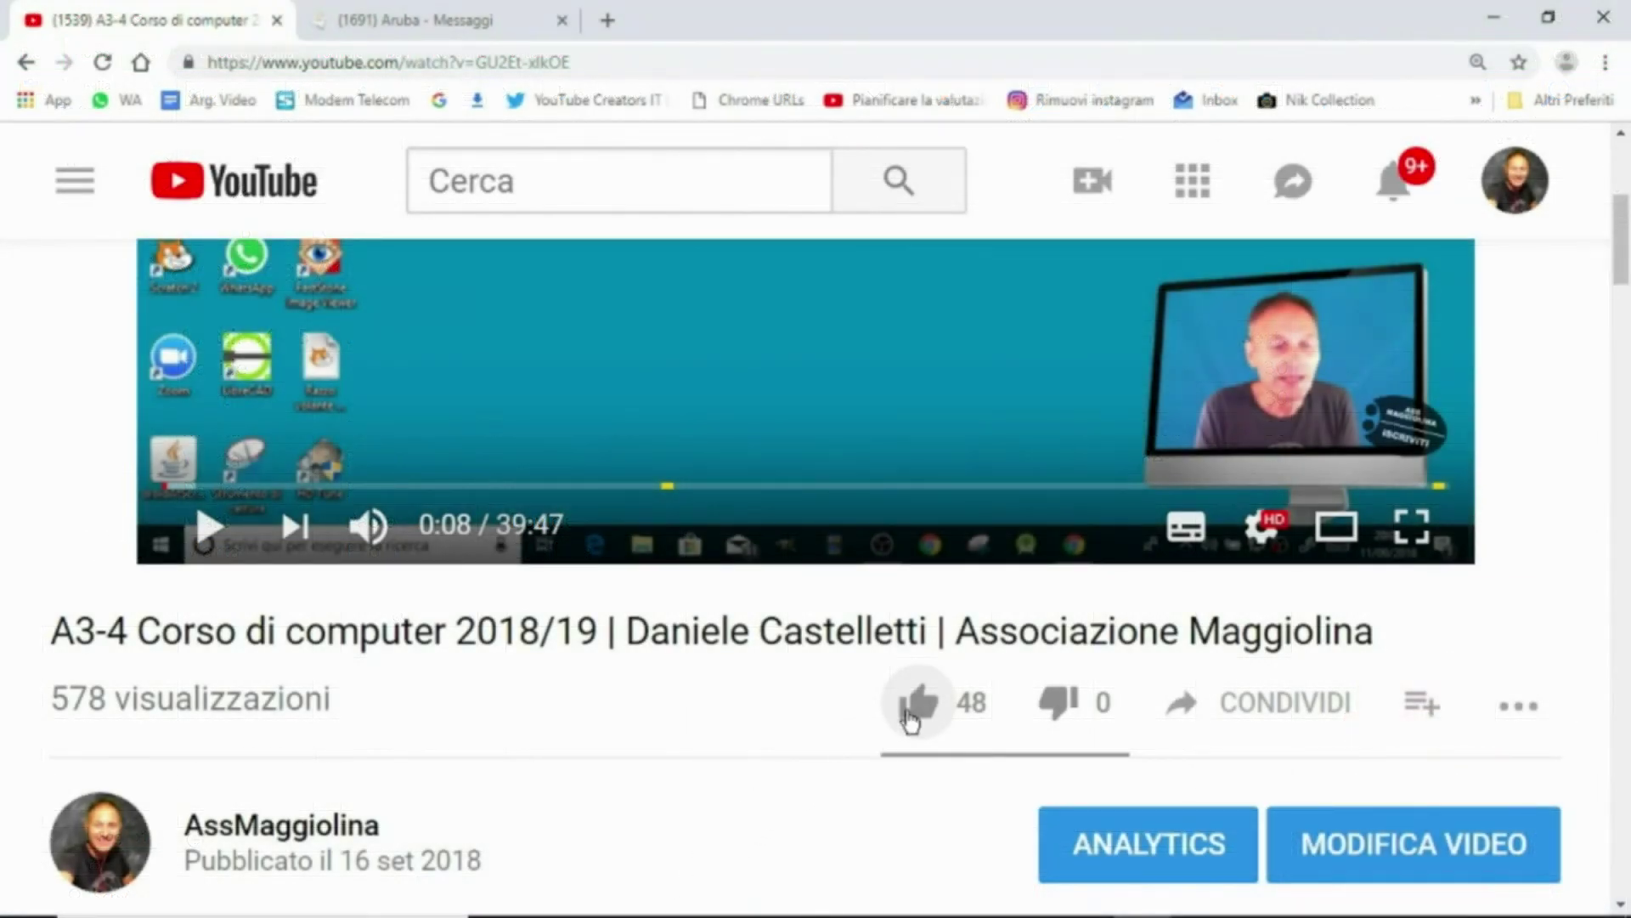
Step: Like the video, subscribe to AssMaggiolina (now 23.900 subscribers) and set the bell to all notifications
left_click(909, 720)
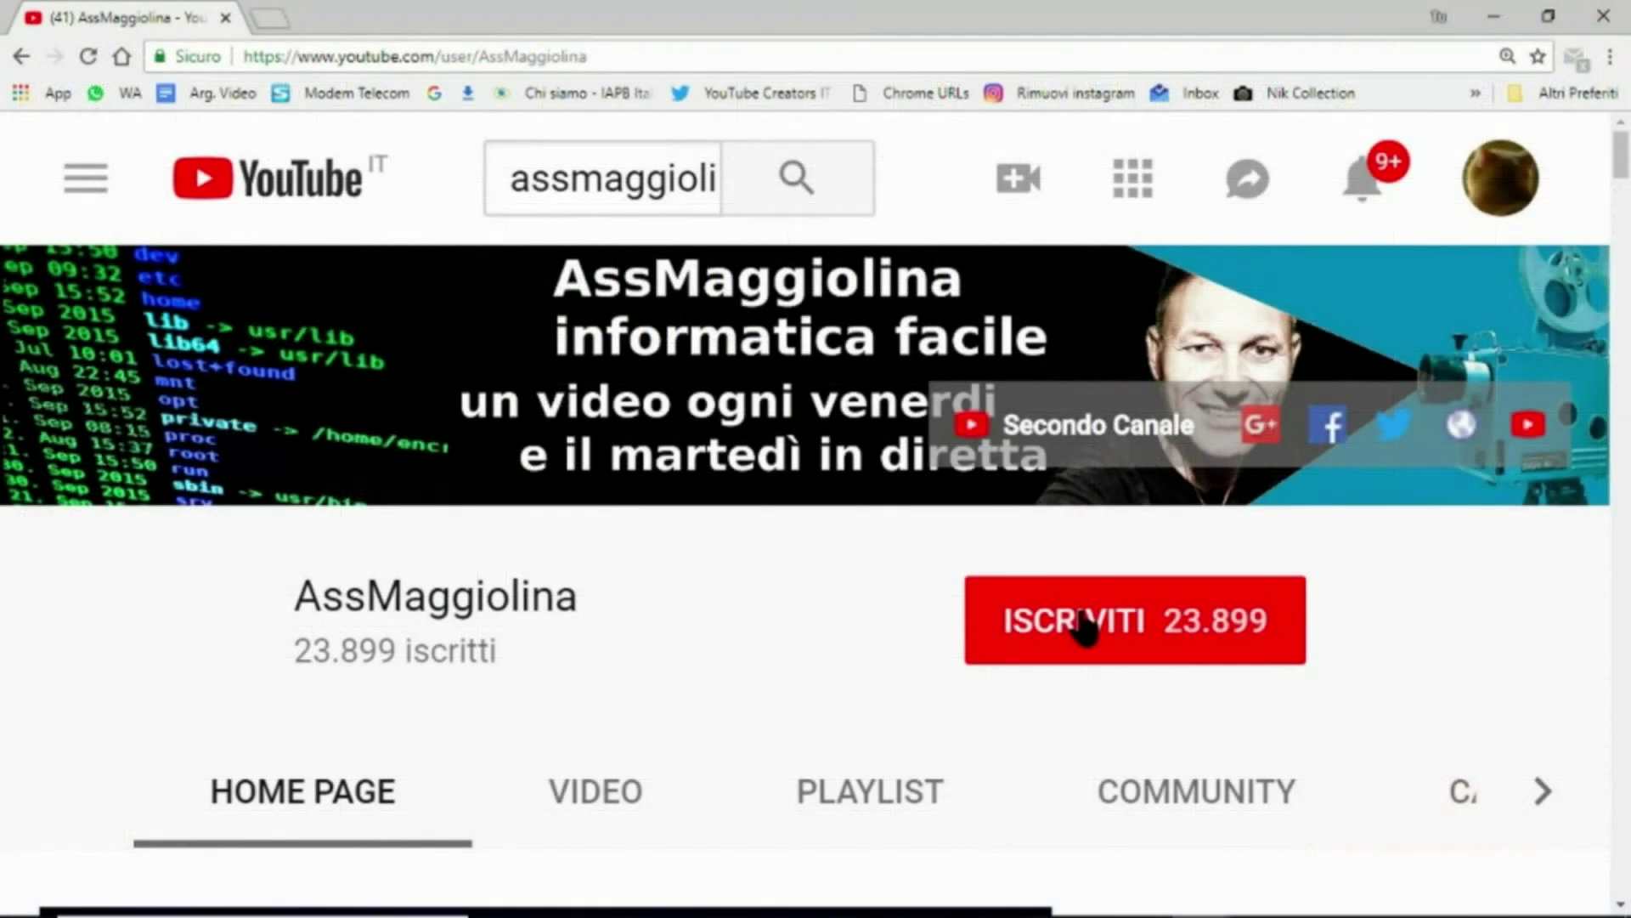
left_click(1085, 629)
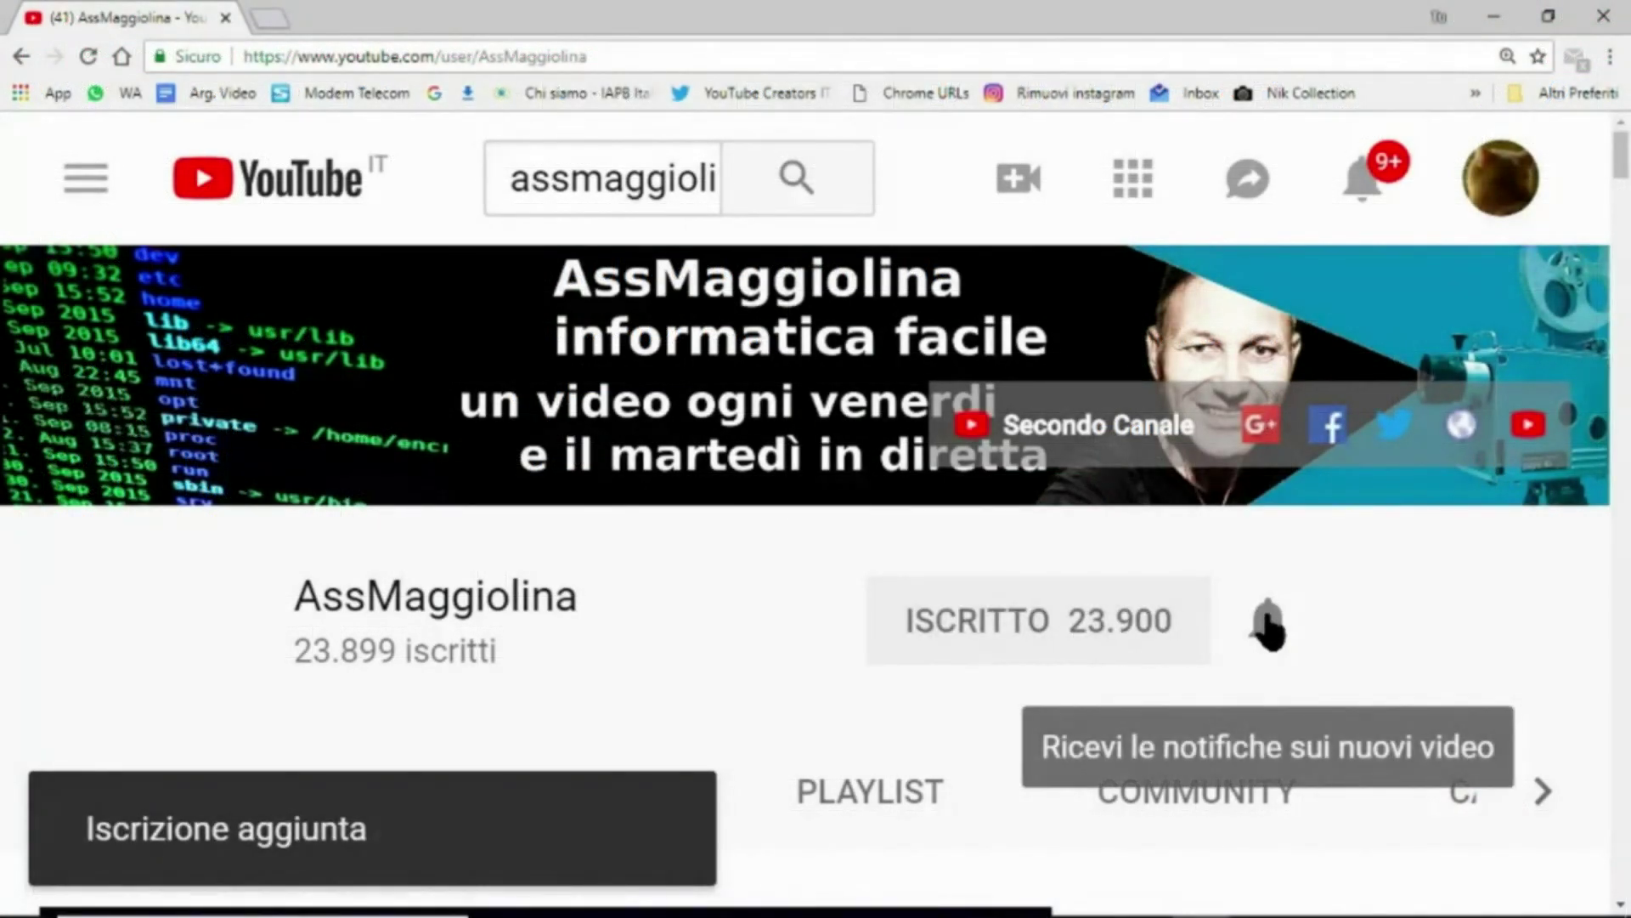
left_click(1269, 627)
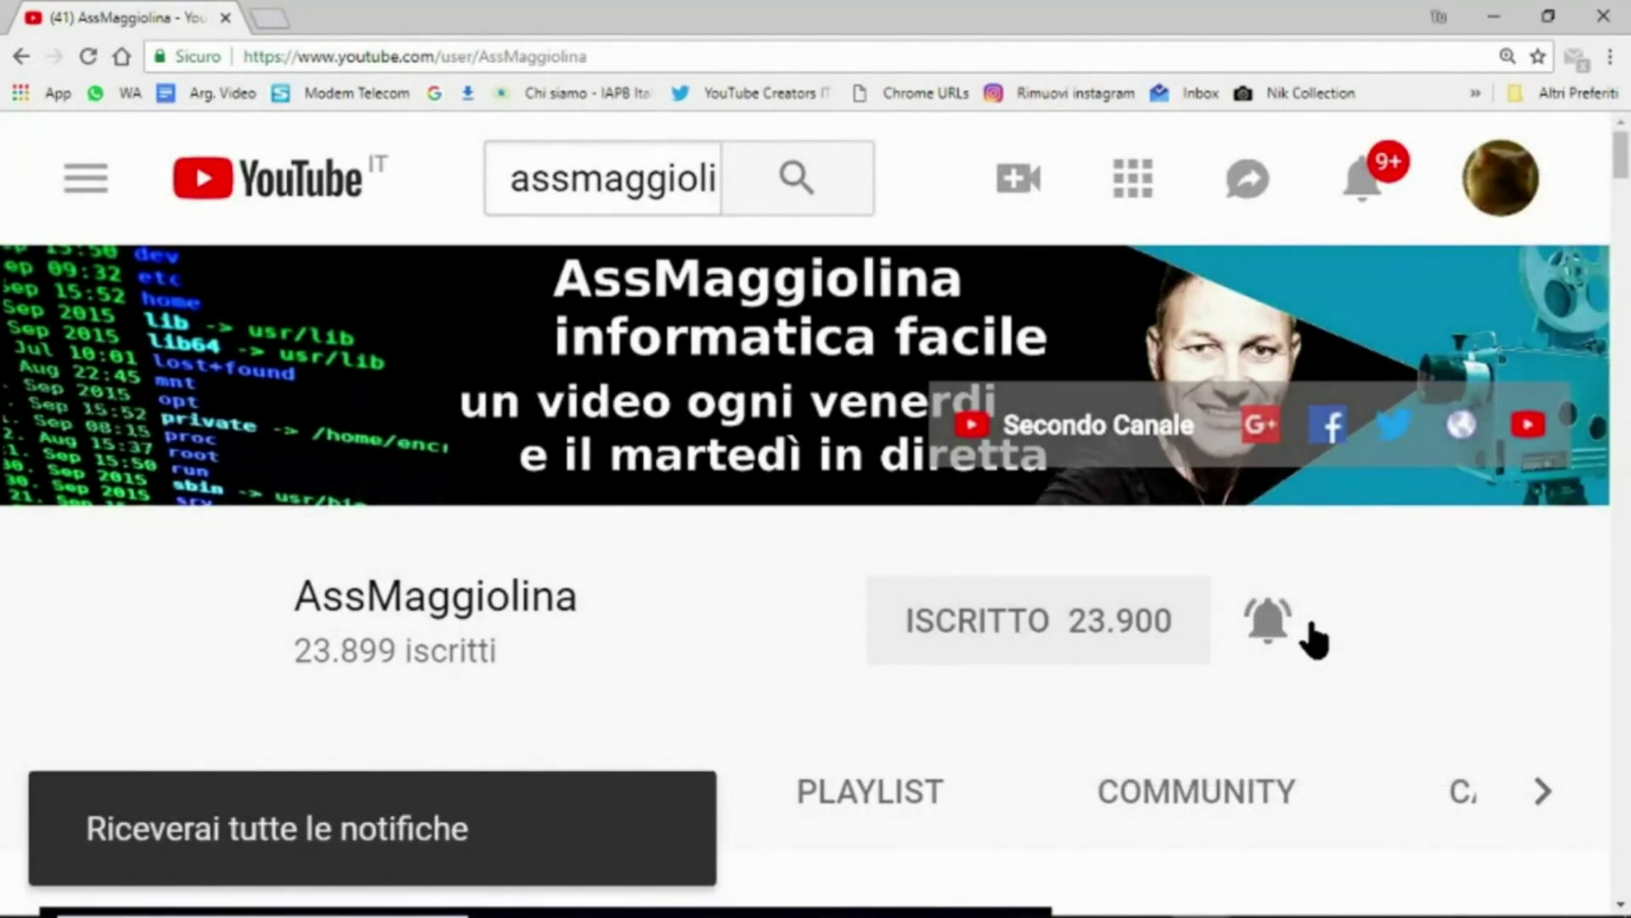